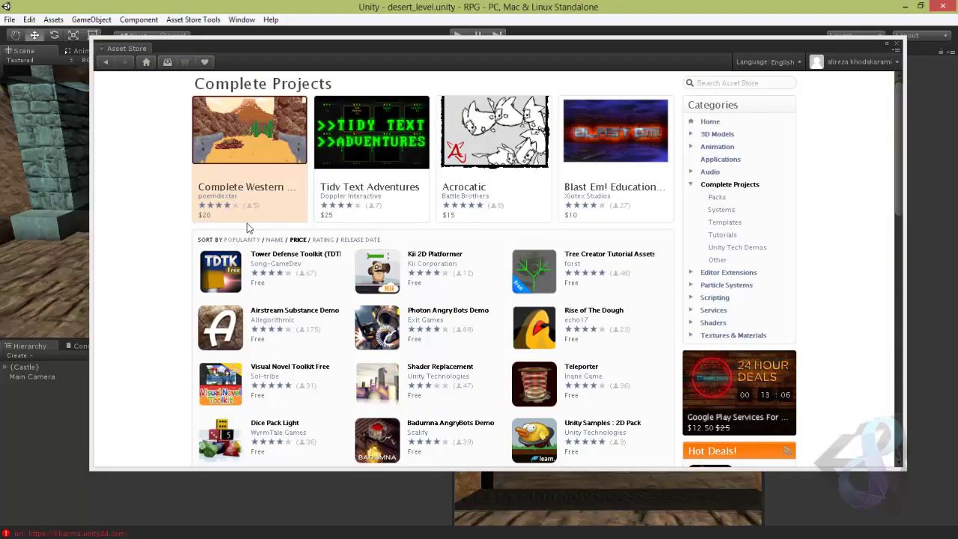
Close the Asset Store window to get back to the desert_level castle scene
{"action": "left_click", "coordinate": [865, 53]}
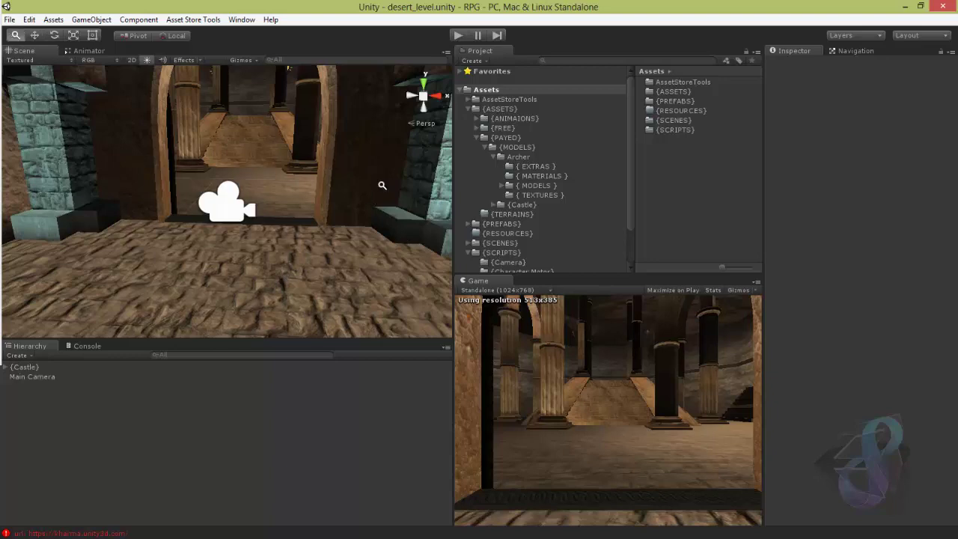
{"action": "left_click_drag", "start_coordinate": [382, 186], "coordinate": [928, 181], "text": "alt"}
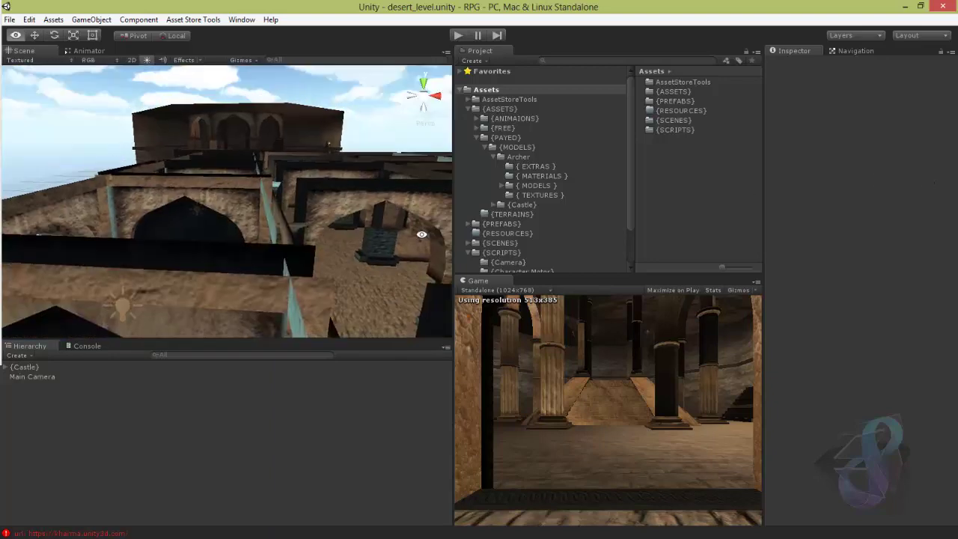
{"action": "left_click_drag", "start_coordinate": [421, 232], "coordinate": [255, 192], "text": "alt"}
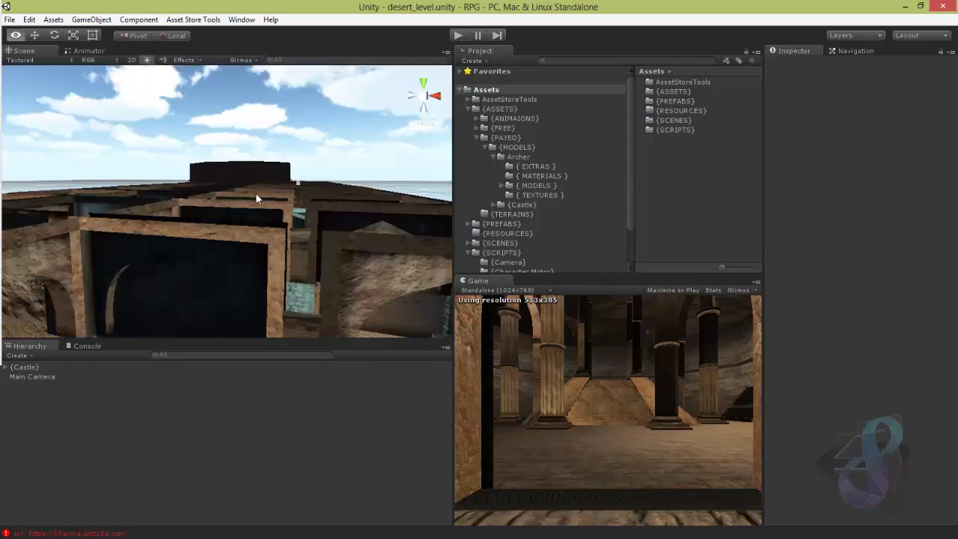
{"action": "left_click", "coordinate": [48, 376]}
{"action": "key", "text": "f"}
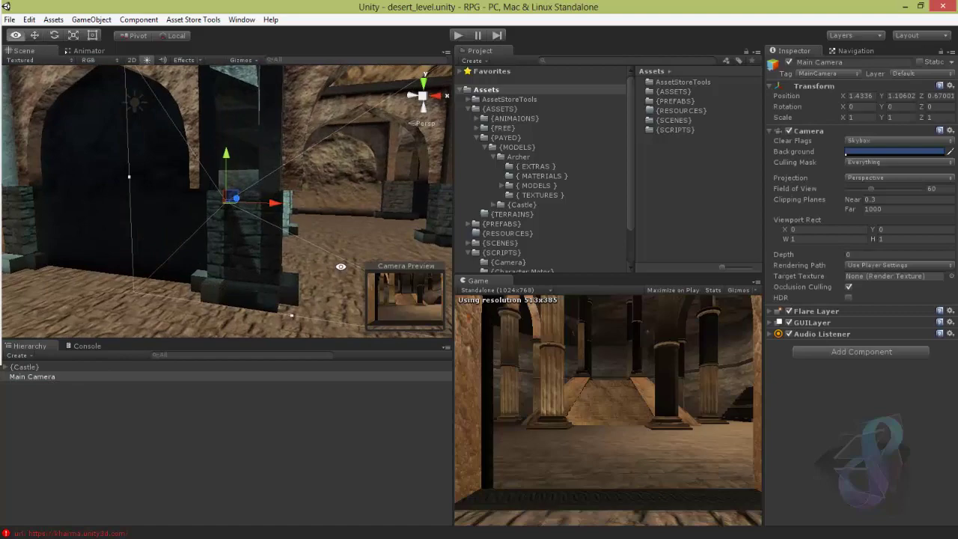
{"action": "left_click_drag", "start_coordinate": [340, 266], "coordinate": [299, 237], "text": "alt"}
{"action": "right_click_drag", "start_coordinate": [299, 237], "coordinate": [839, 307], "text": "alt"}
{"action": "left_click", "coordinate": [235, 464]}
{"action": "left_click", "coordinate": [59, 378]}
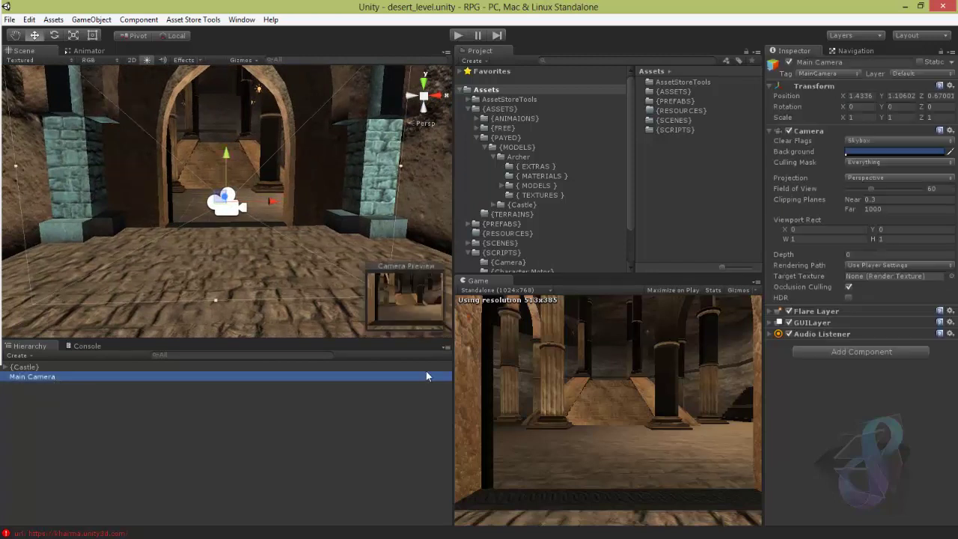
{"action": "left_click", "coordinate": [51, 432]}
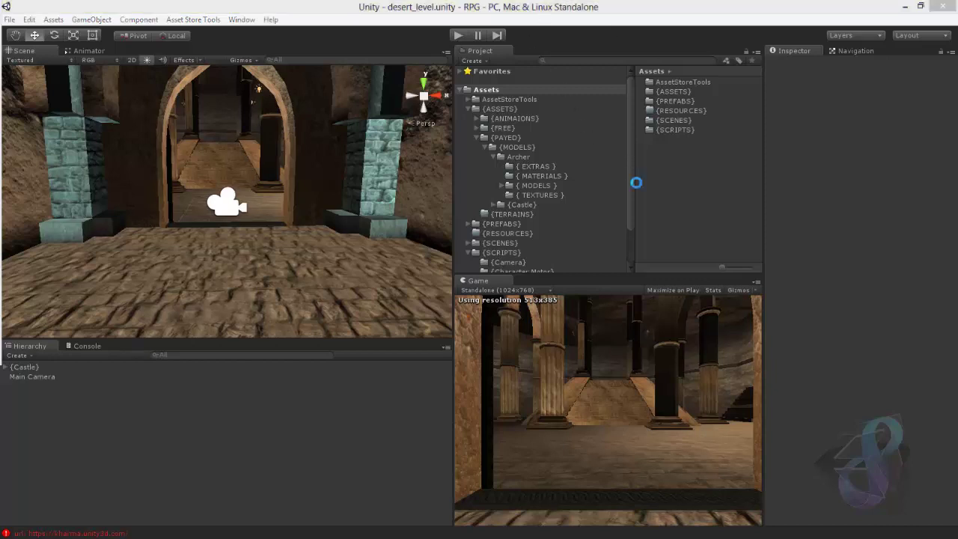
{"action": "left_click_drag", "start_coordinate": [633, 181], "coordinate": [628, 222]}
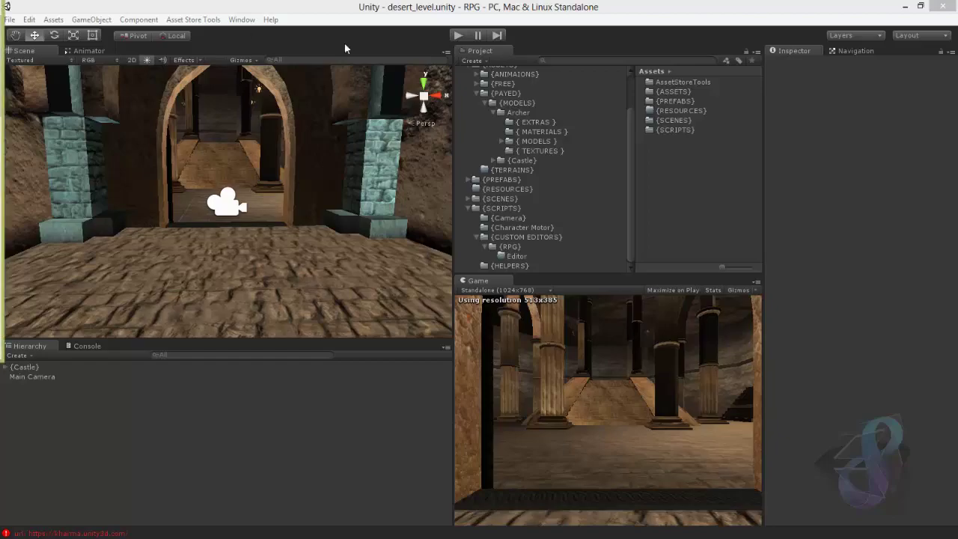
Switch from Unity to Waterfox and open the Unity3D Scene View Chase Camera gist
{"action": "key", "text": "alt+Tab"}
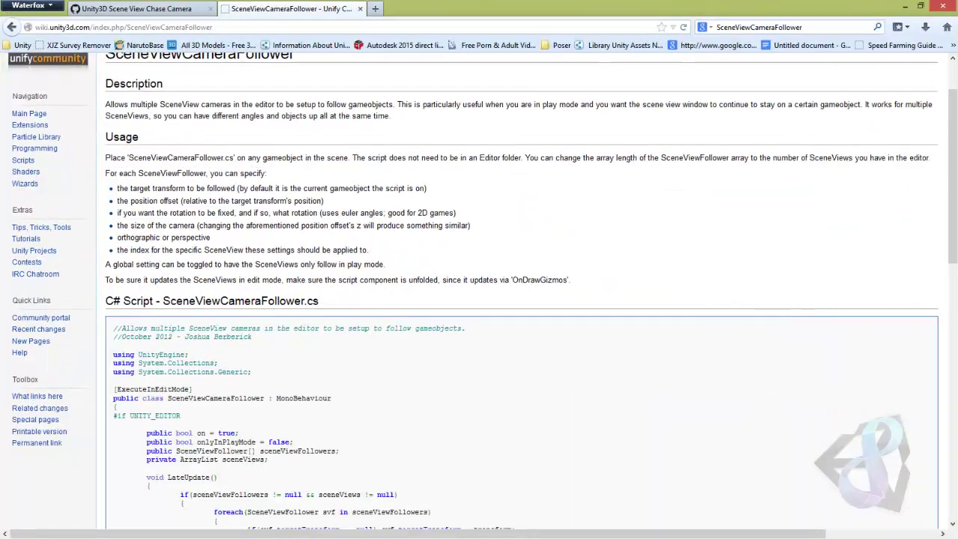
{"action": "key", "text": "alt+Tab"}
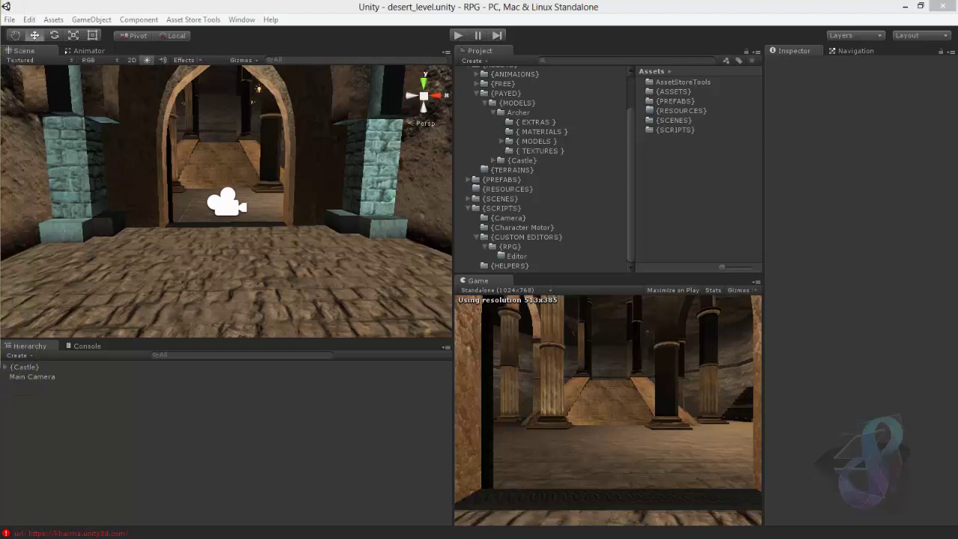
{"action": "key", "text": "alt+Tab"}
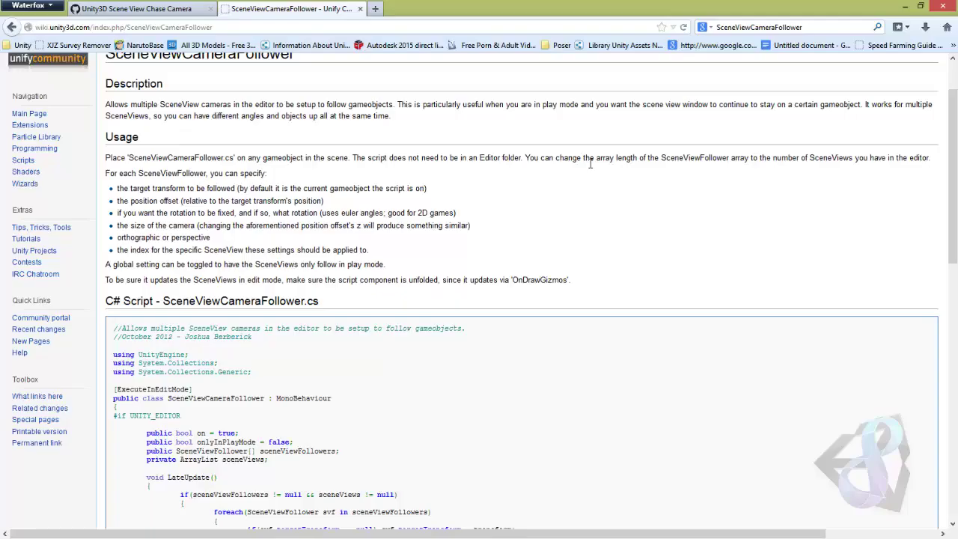
{"action": "left_click", "coordinate": [152, 10]}
Read through the SceneChaseCamera.cs code, highlighting EditorWindow on line 4
{"action": "left_click_drag", "start_coordinate": [196, 28], "coordinate": [5, 33]}
{"action": "left_click", "coordinate": [110, 180]}
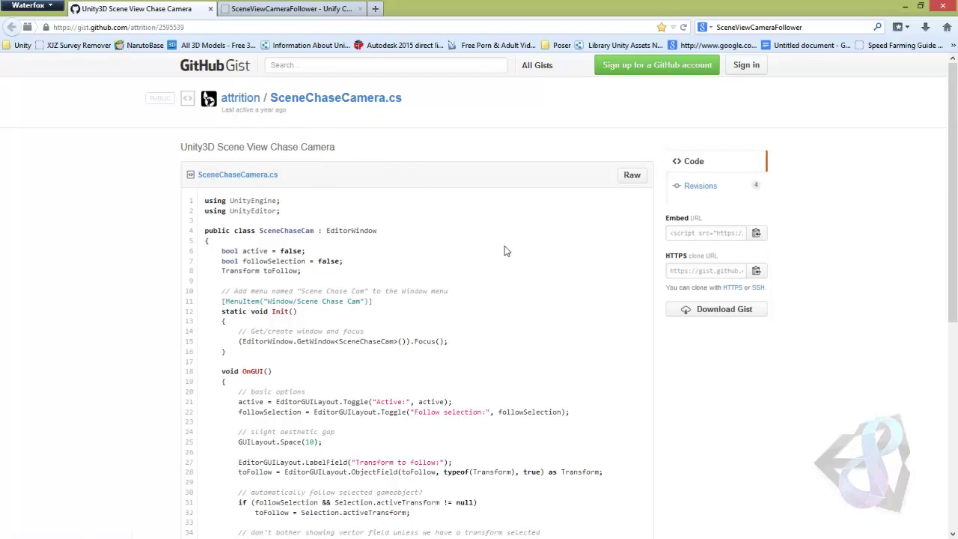
{"action": "scroll", "coordinate": [469, 231], "scroll_direction": "down", "scroll_amount": 5}
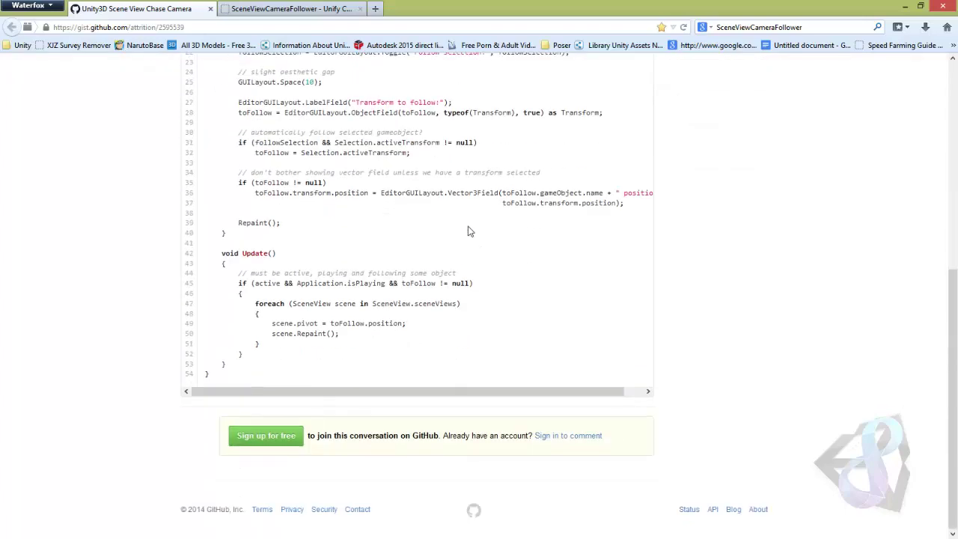
{"action": "scroll", "coordinate": [469, 232], "scroll_direction": "up", "scroll_amount": 3}
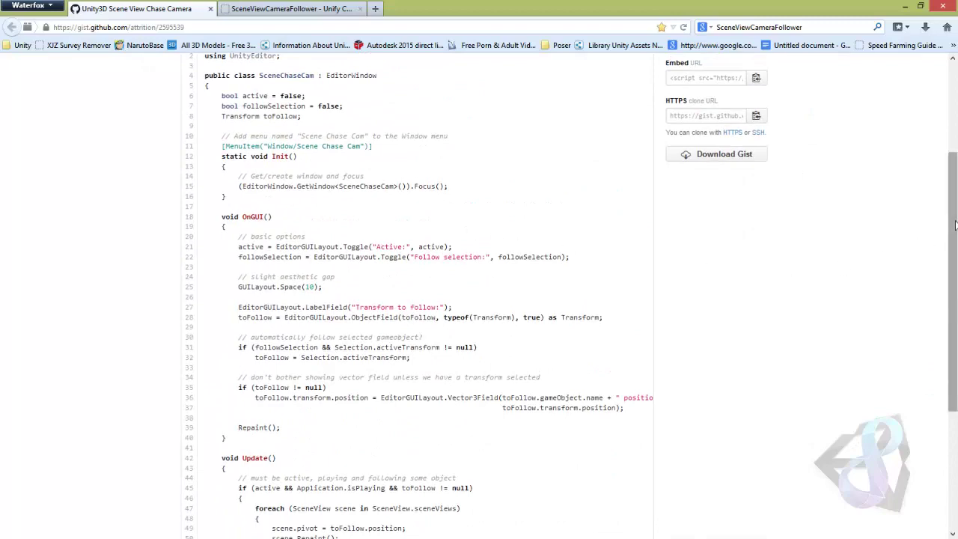
{"action": "left_click_drag", "start_coordinate": [953, 269], "coordinate": [953, 260]}
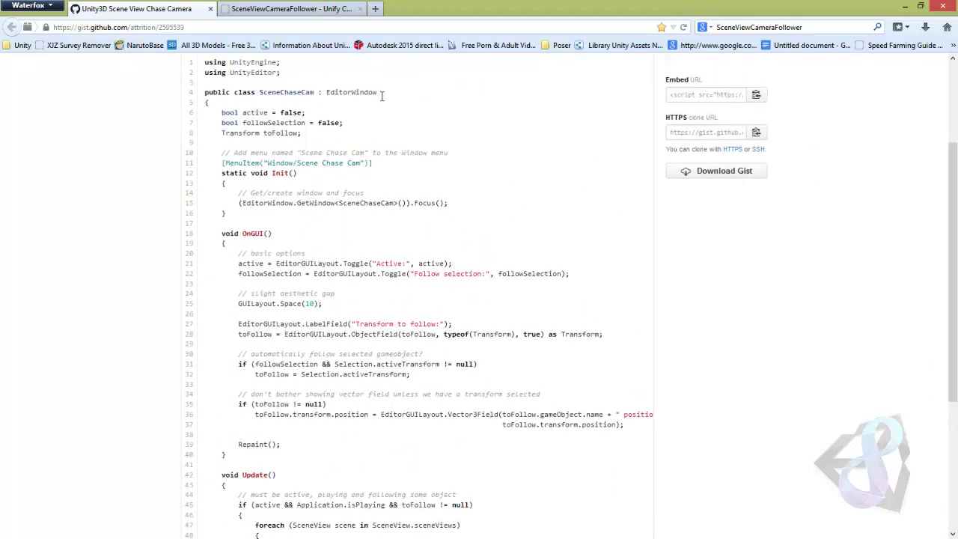
{"action": "left_click_drag", "start_coordinate": [379, 94], "coordinate": [327, 95]}
{"action": "scroll", "coordinate": [418, 114], "scroll_direction": "up", "scroll_amount": 4}
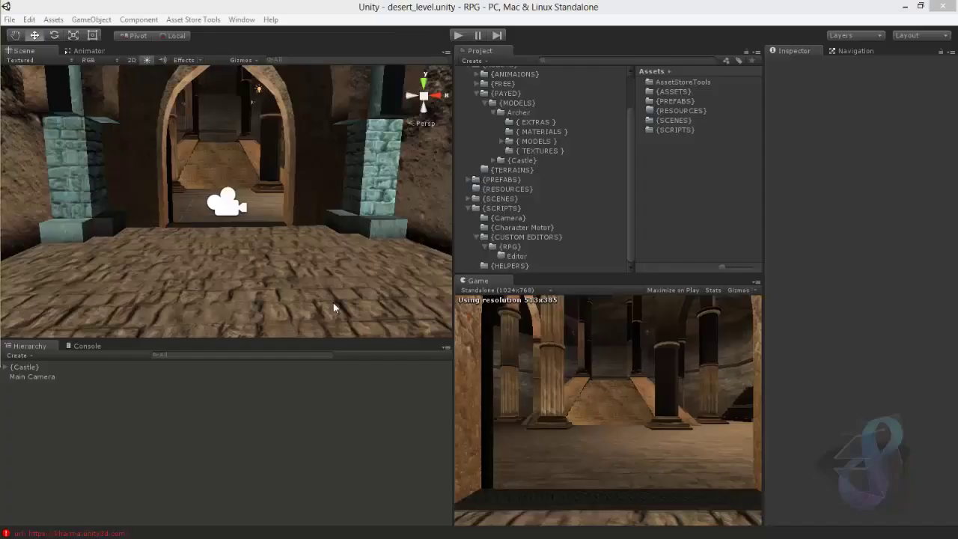
Create a new C# script inside the CUSTOM EDITORS/RPG/Editor folder
{"action": "left_click", "coordinate": [627, 184]}
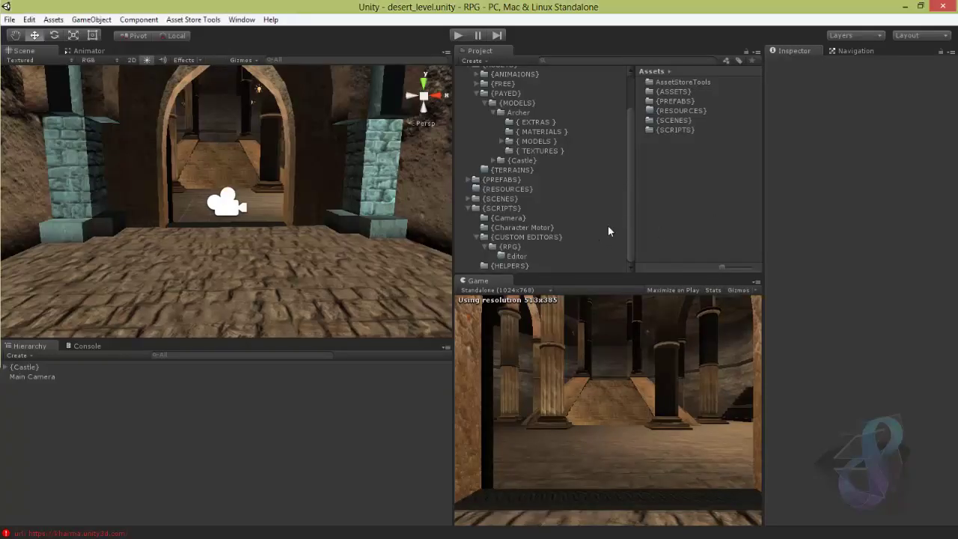
{"action": "left_click", "coordinate": [516, 257]}
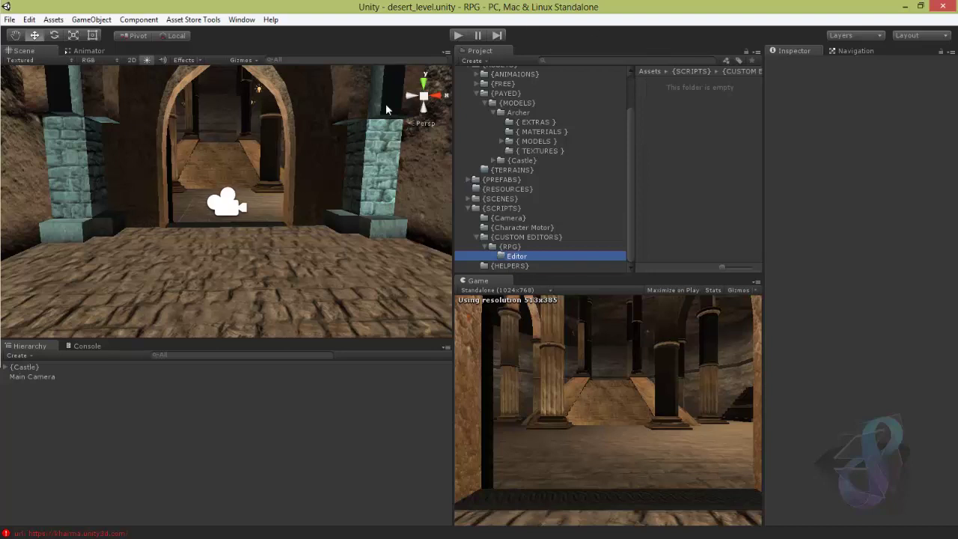
{"action": "right_click", "coordinate": [677, 144]}
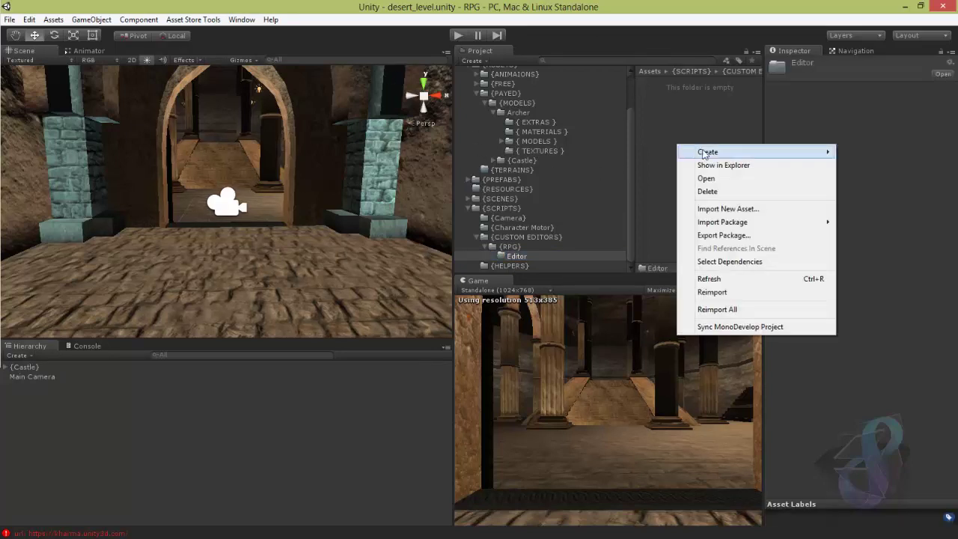
{"action": "mouse_move", "coordinate": [708, 153]}
{"action": "left_click", "coordinate": [619, 182]}
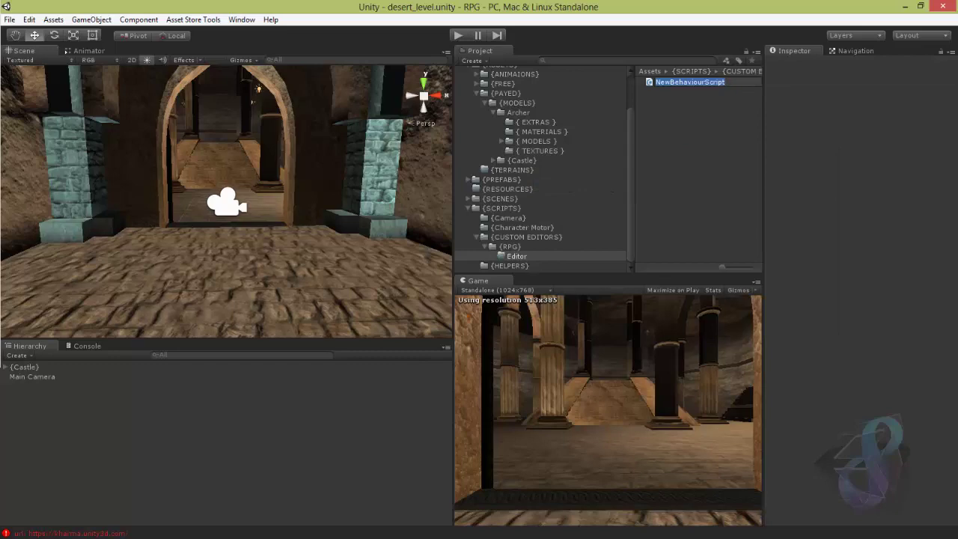
Copy the class name SceneChaseCam from the gist and rename the new script to it
{"action": "key", "text": "alt+Tab"}
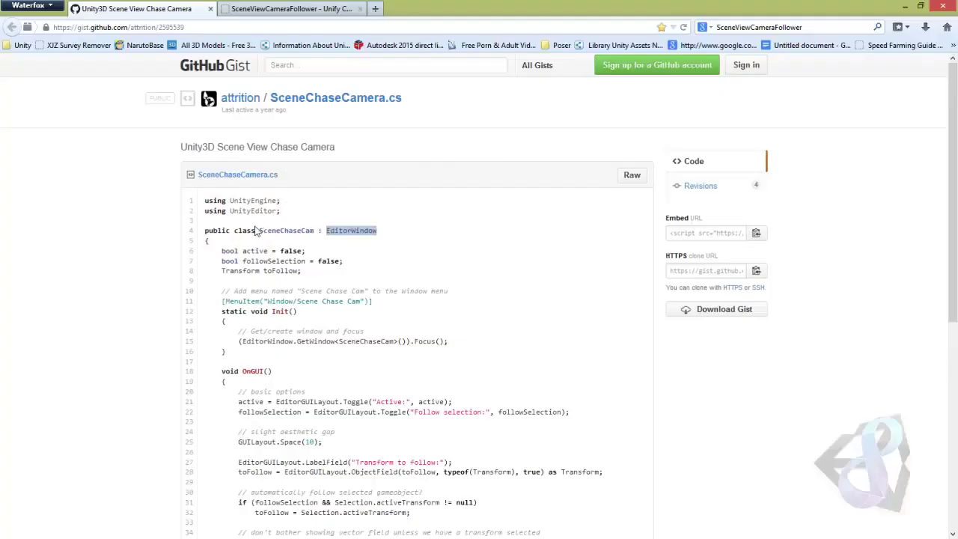
{"action": "left_click_drag", "start_coordinate": [262, 234], "coordinate": [319, 235]}
{"action": "key", "text": "ctrl+c"}
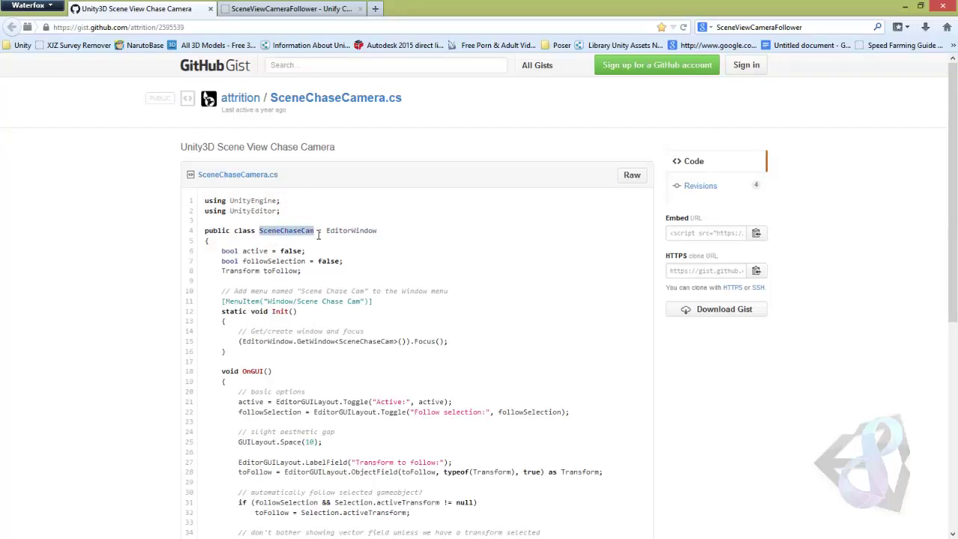
{"action": "key", "text": "alt+Tab"}
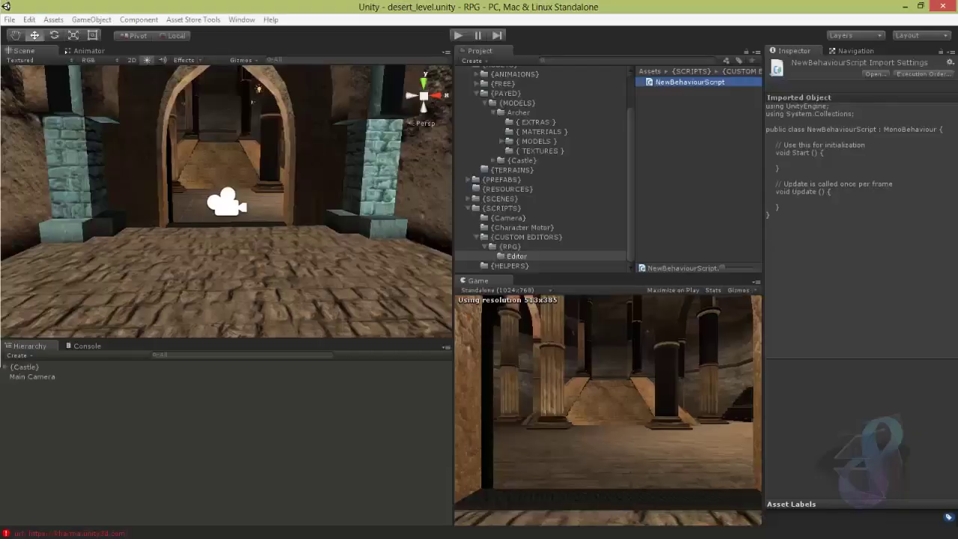
{"action": "left_click", "coordinate": [666, 83]}
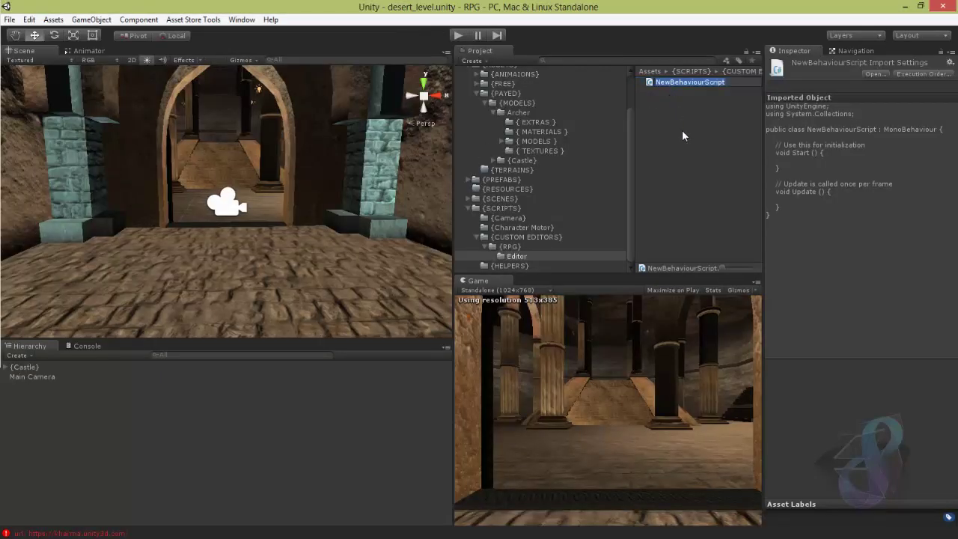
{"action": "key", "text": "ctrl+v"}
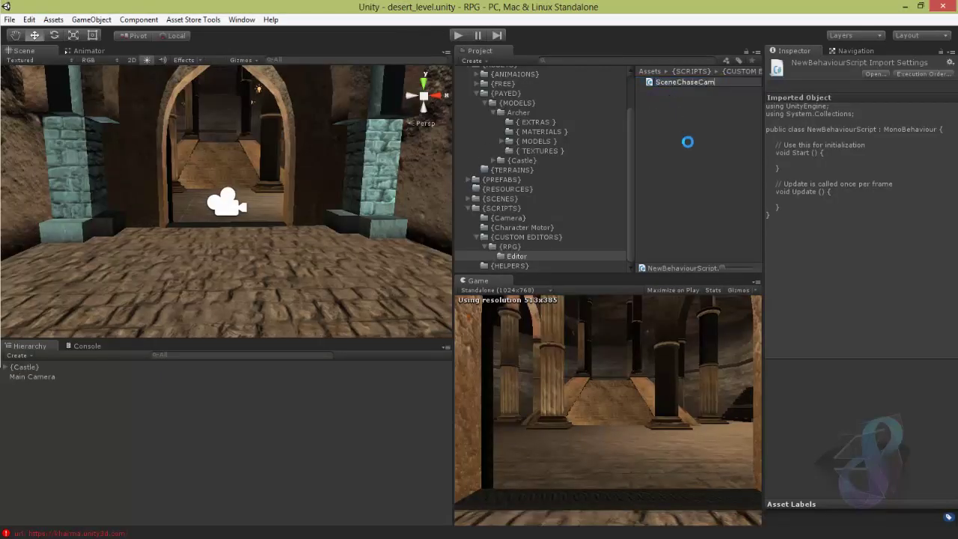
{"action": "key", "text": "Return"}
{"action": "right_click", "coordinate": [693, 82]}
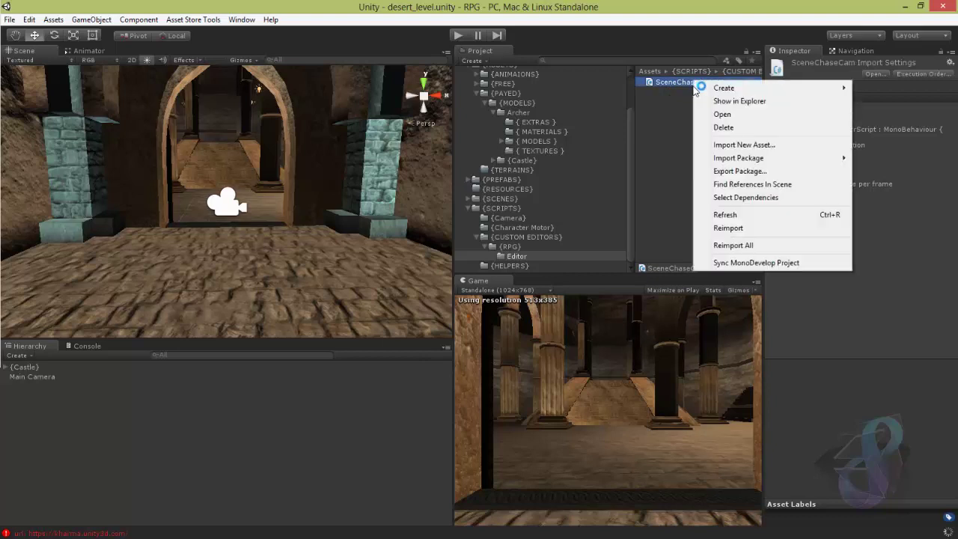
Open SceneChaseCam.cs in Visual Studio and copy the gist's code lines 1 through 34
{"action": "left_click", "coordinate": [722, 114]}
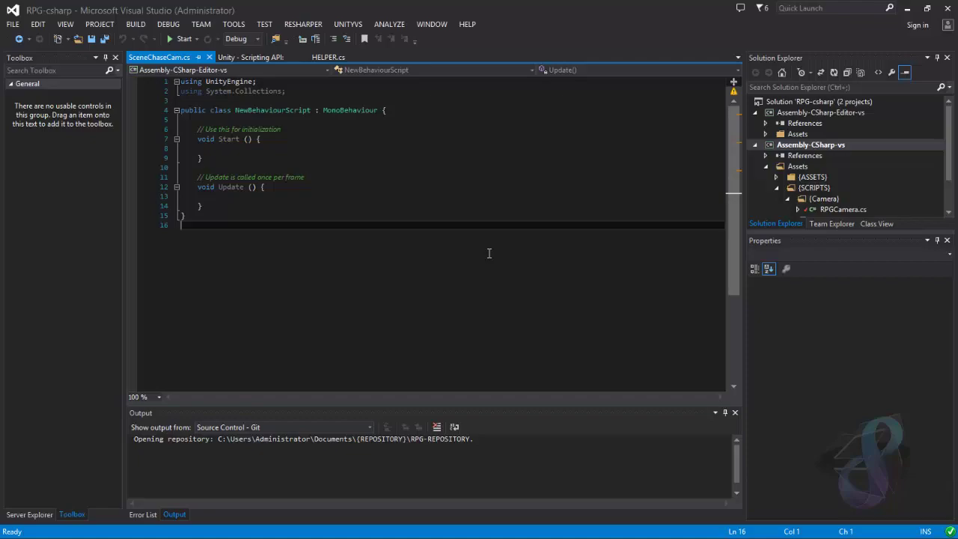
{"action": "left_click", "coordinate": [906, 9]}
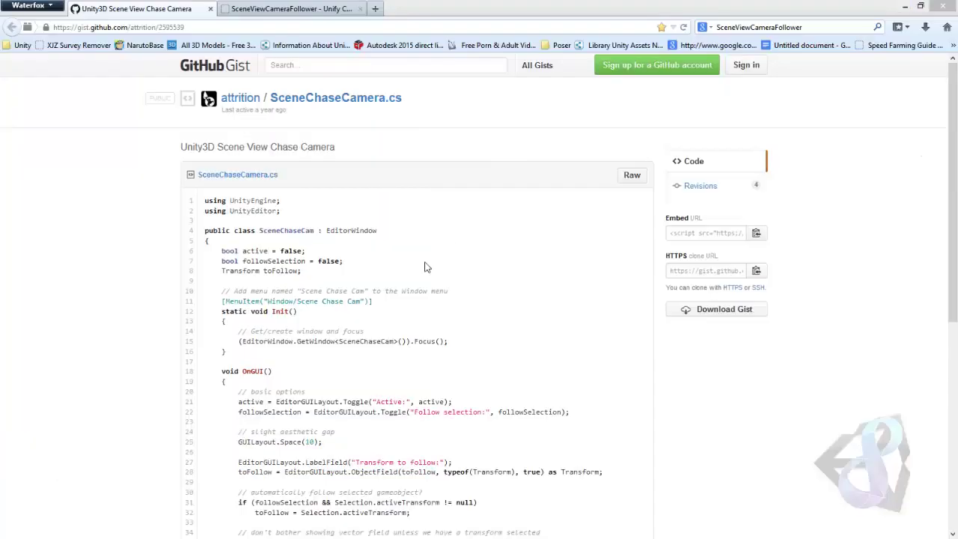
{"action": "left_click_drag", "start_coordinate": [206, 204], "coordinate": [343, 376]}
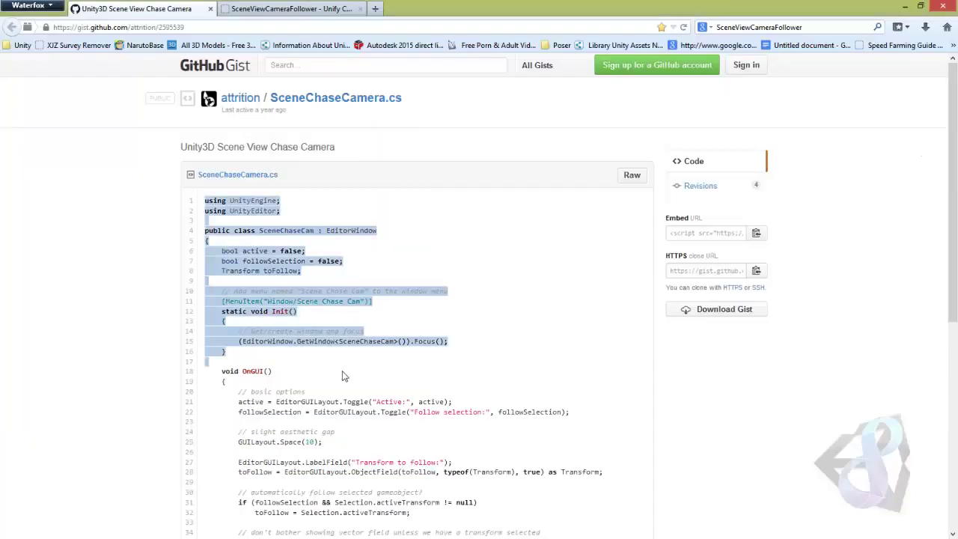
{"action": "left_click", "coordinate": [330, 366]}
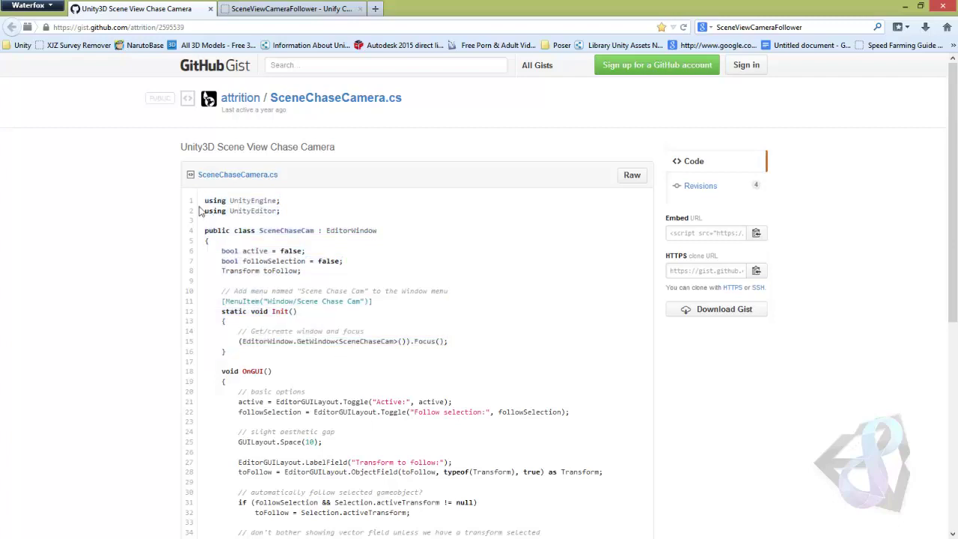
{"action": "left_click_drag", "start_coordinate": [208, 202], "coordinate": [232, 387]}
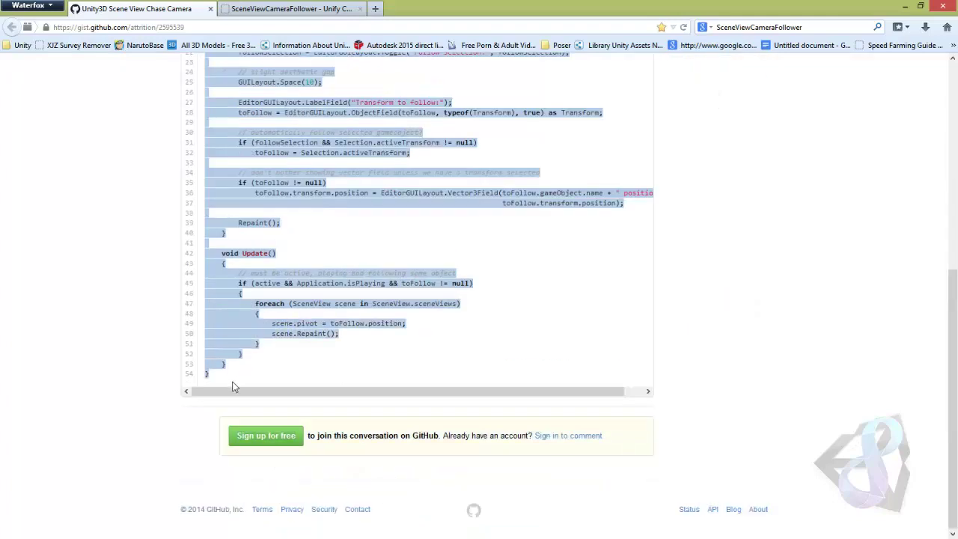
{"action": "right_click", "coordinate": [275, 322]}
{"action": "left_click", "coordinate": [277, 329]}
Replace the SceneChaseCam.cs template with the copied gist code and save it
{"action": "key", "text": "alt+Tab"}
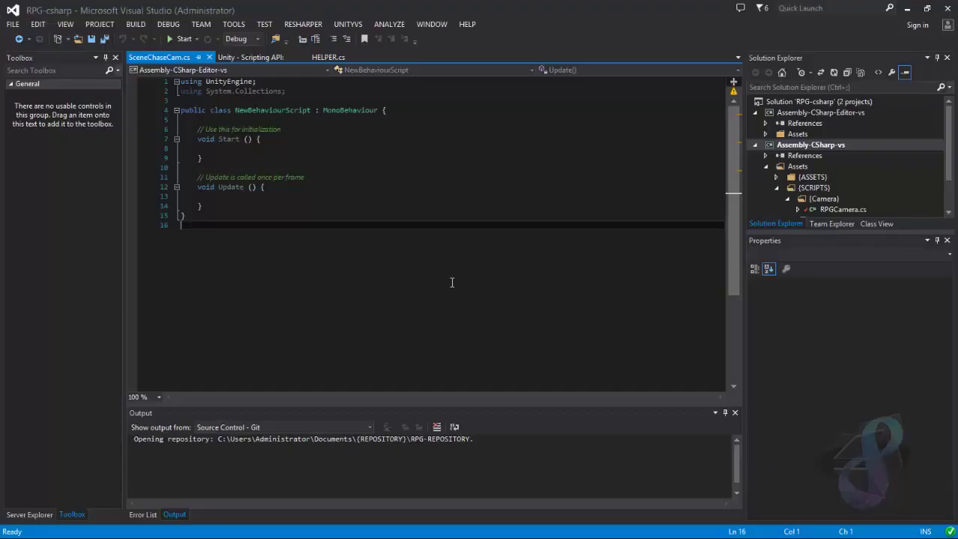
{"action": "key", "text": "ctrl+a"}
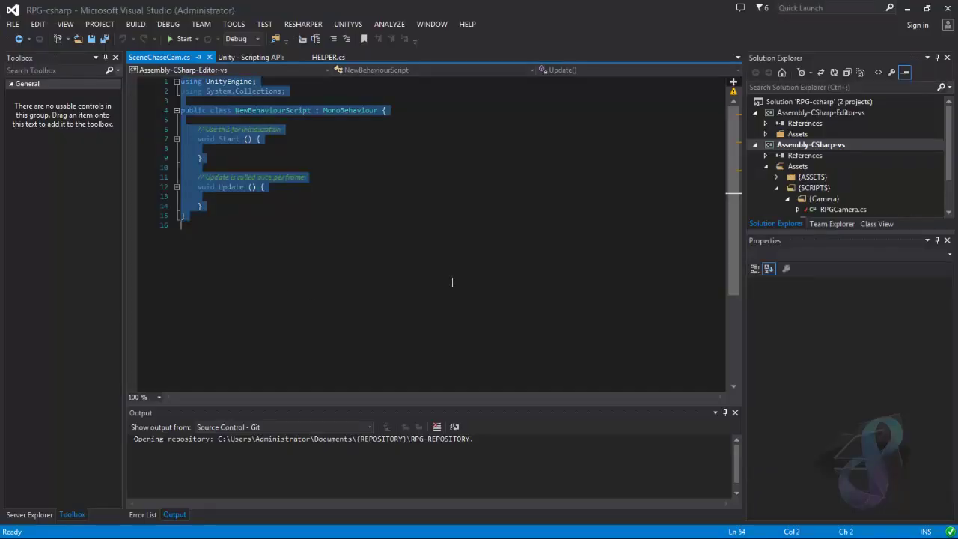
{"action": "key", "text": "ctrl+v"}
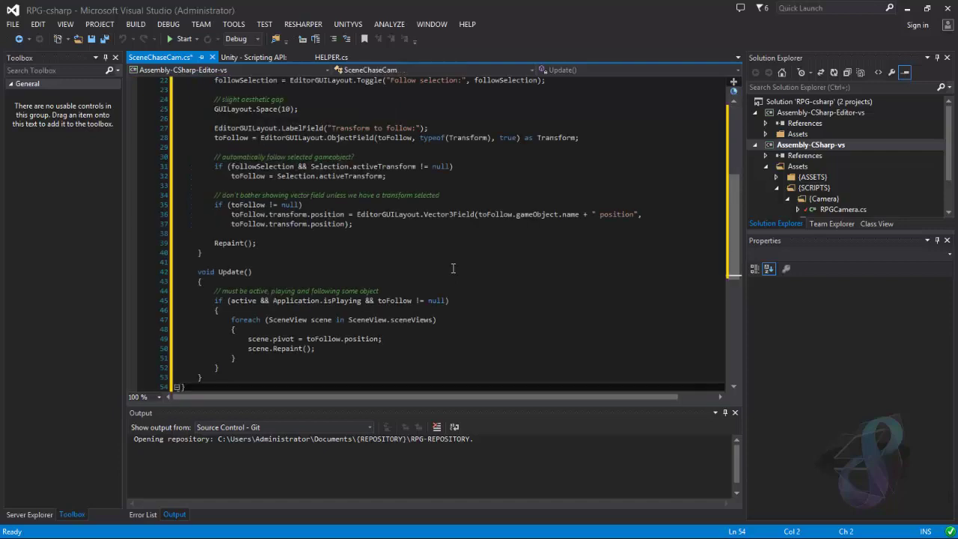
{"action": "key", "text": "ctrl+s"}
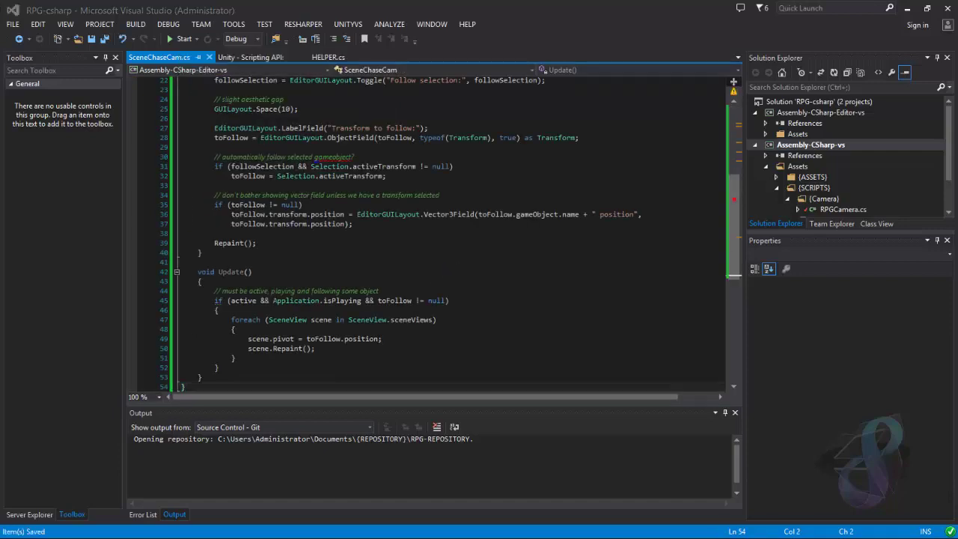
{"action": "key", "text": "alt+Tab"}
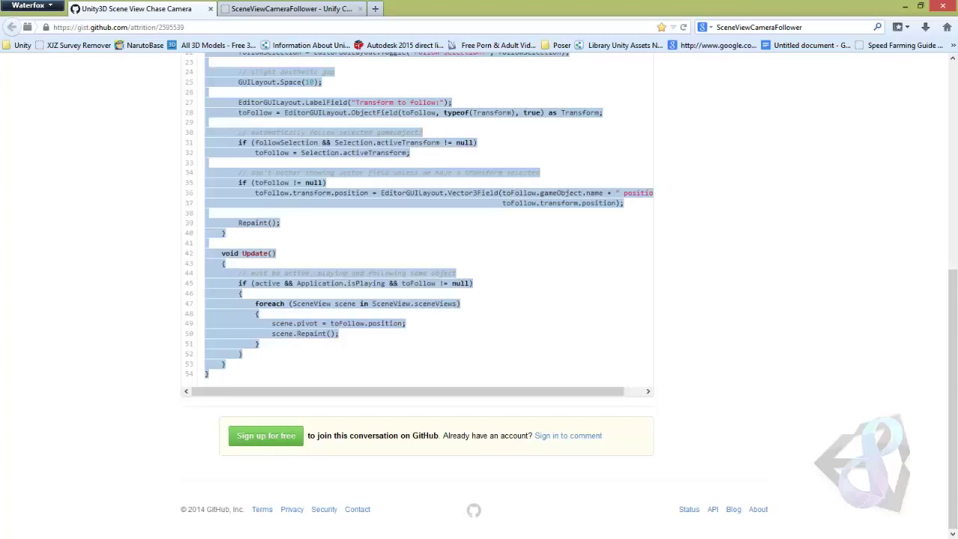
Select the class name SceneViewCameraFollower in the wiki's C# listing and return to Unity
{"action": "left_click", "coordinate": [288, 9]}
{"action": "scroll", "coordinate": [310, 208], "scroll_direction": "up", "scroll_amount": 2}
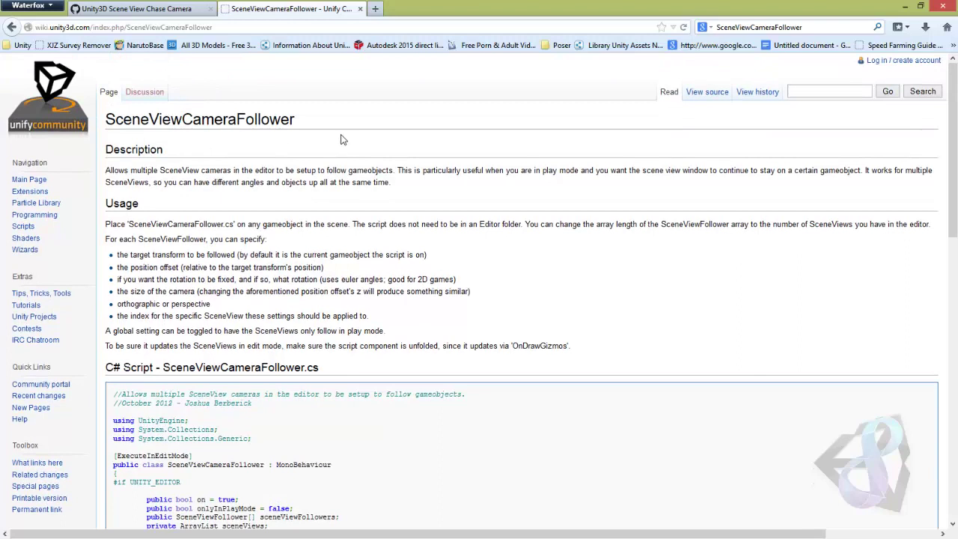
{"action": "double_click", "coordinate": [306, 466]}
{"action": "left_click", "coordinate": [440, 301]}
{"action": "scroll", "coordinate": [493, 309], "scroll_direction": "down", "scroll_amount": 3}
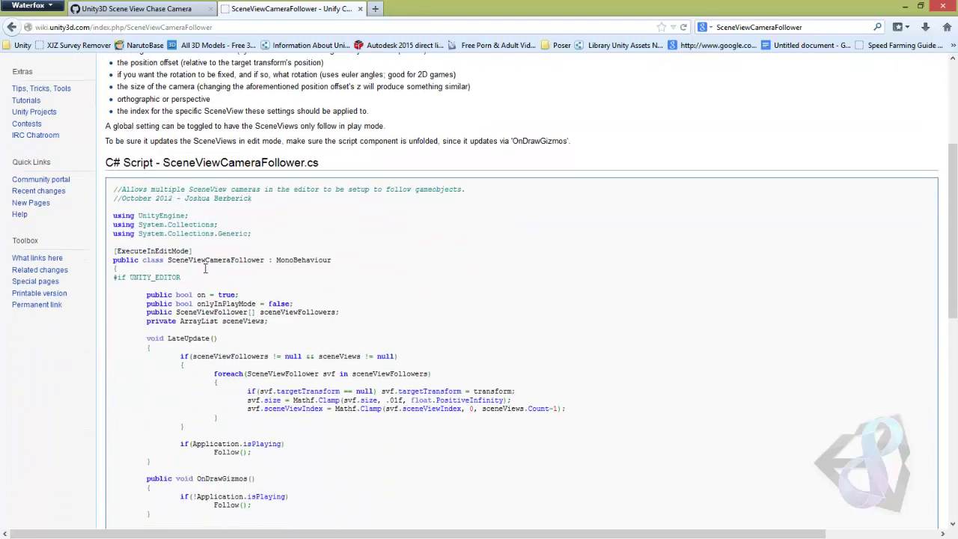
{"action": "double_click", "coordinate": [215, 262]}
{"action": "key", "text": "ctrl+c"}
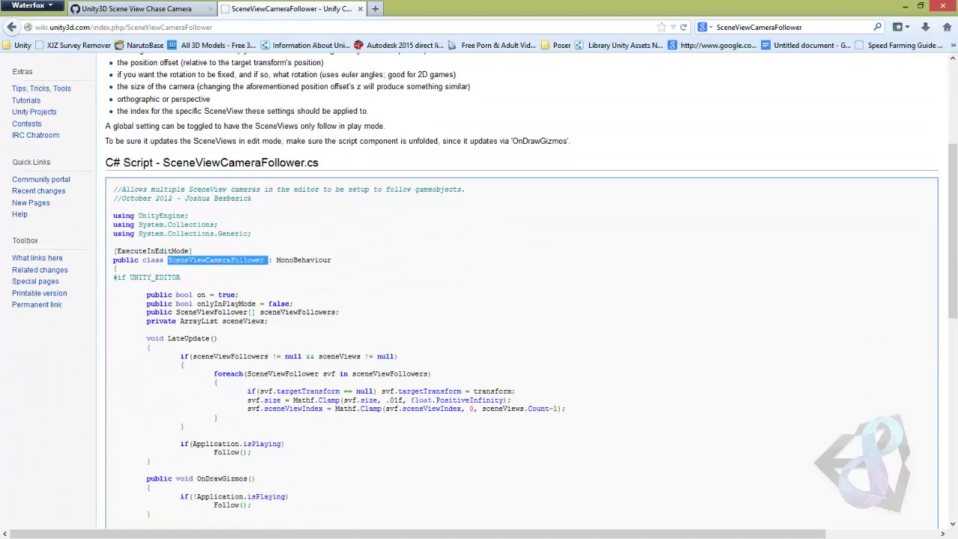
{"action": "key", "text": "alt+Tab"}
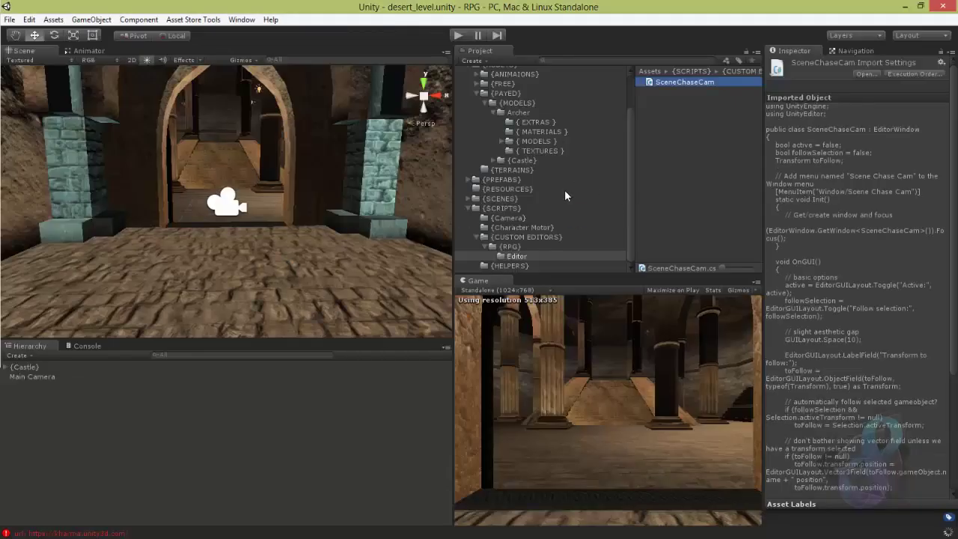
Add a C# script to the Camera folder and paste SceneViewCameraFollower as its name
{"action": "left_click", "coordinate": [509, 219]}
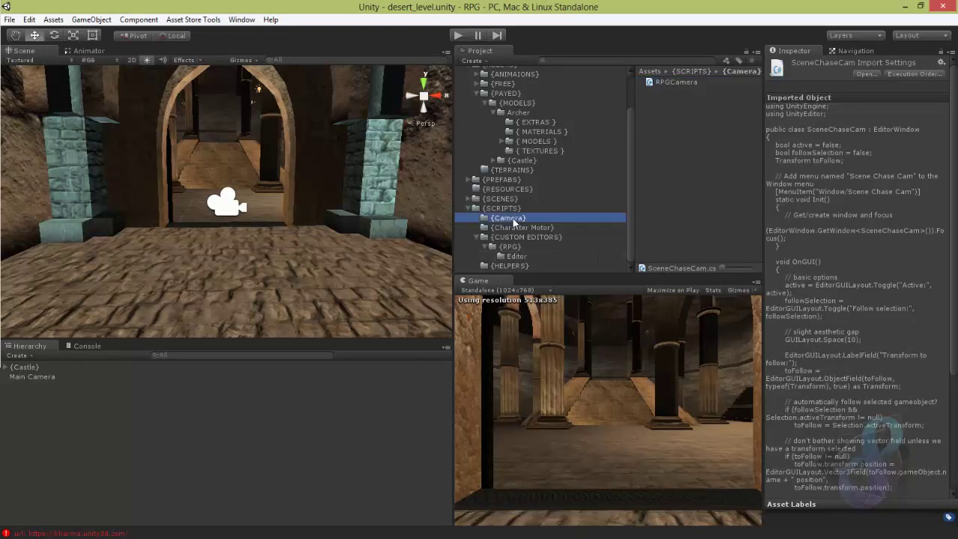
{"action": "right_click", "coordinate": [719, 160]}
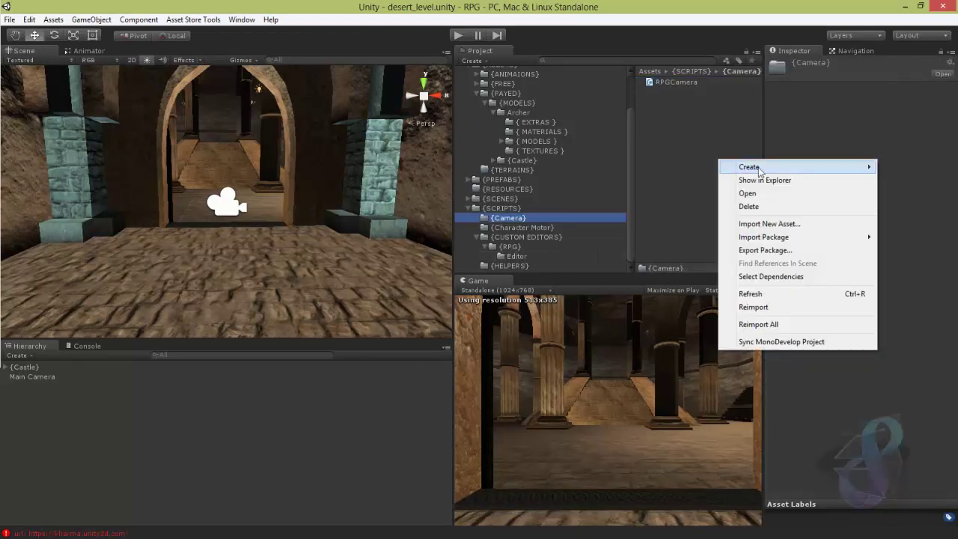
{"action": "mouse_move", "coordinate": [749, 167]}
{"action": "left_click", "coordinate": [621, 198]}
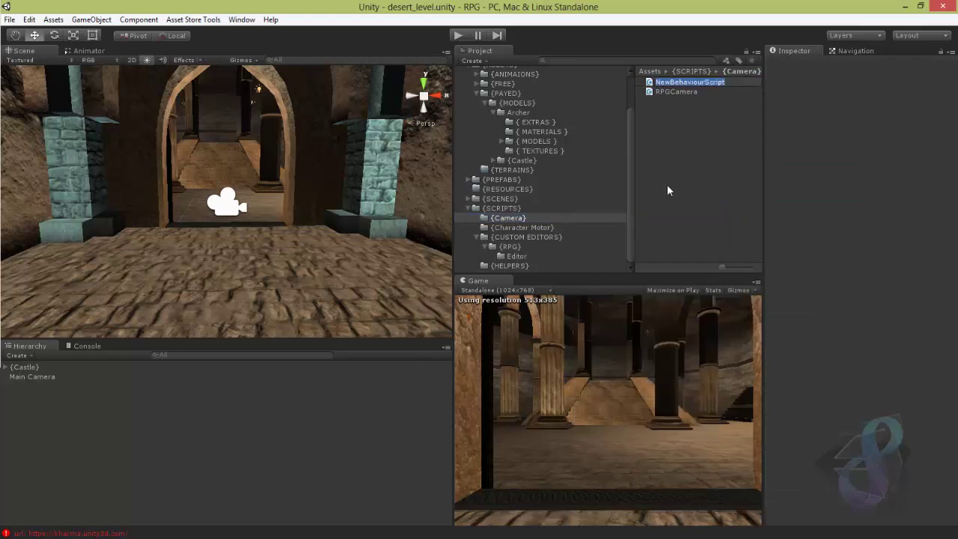
{"action": "key", "text": "ctrl+v"}
{"action": "key", "text": "Return"}
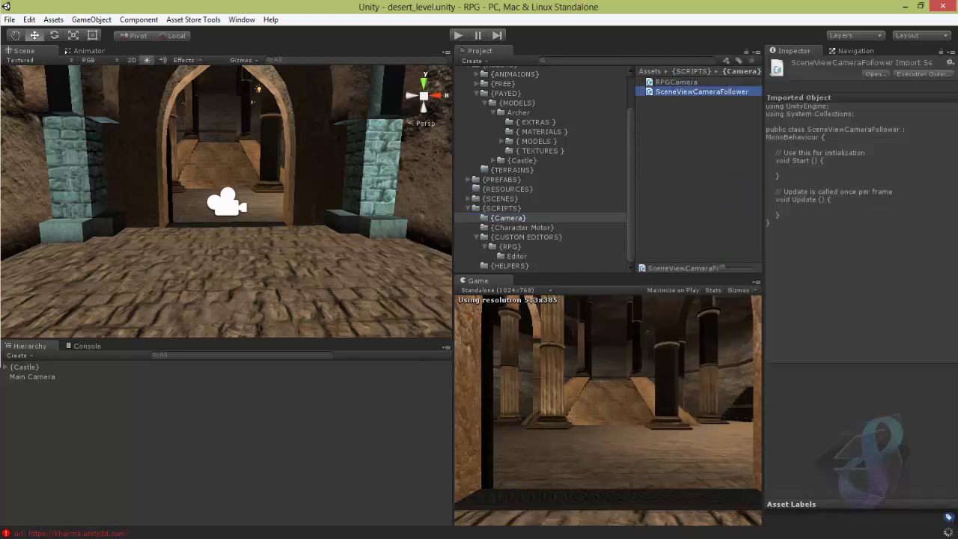
{"action": "key", "text": "alt+Tab"}
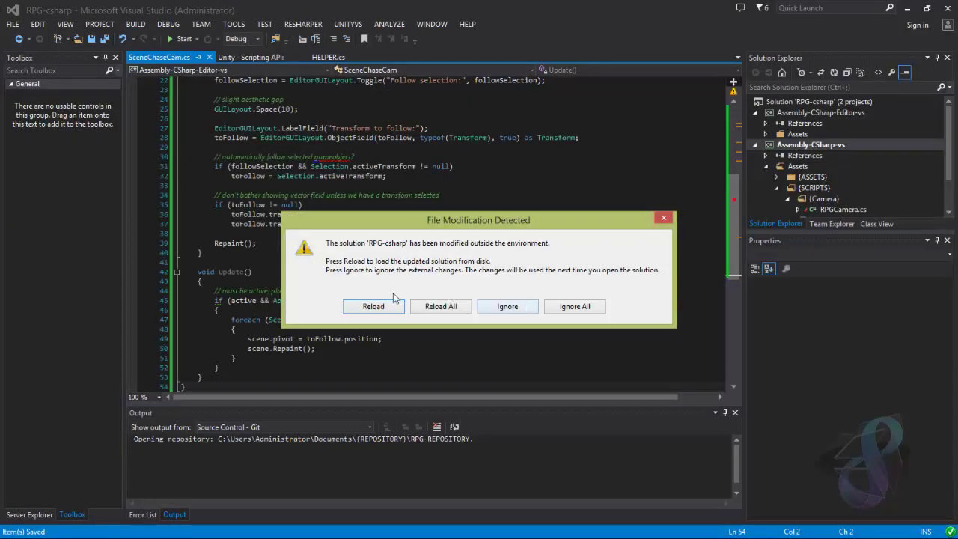
Reload all externally changed files and open SceneViewCameraFollower.cs from Solution Explorer
{"action": "left_click", "coordinate": [440, 307]}
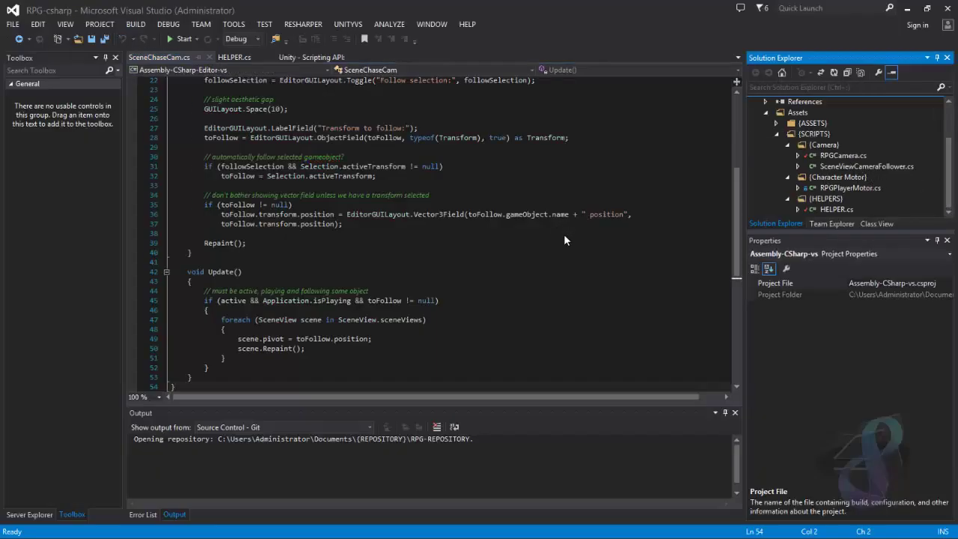
{"action": "double_click", "coordinate": [861, 166]}
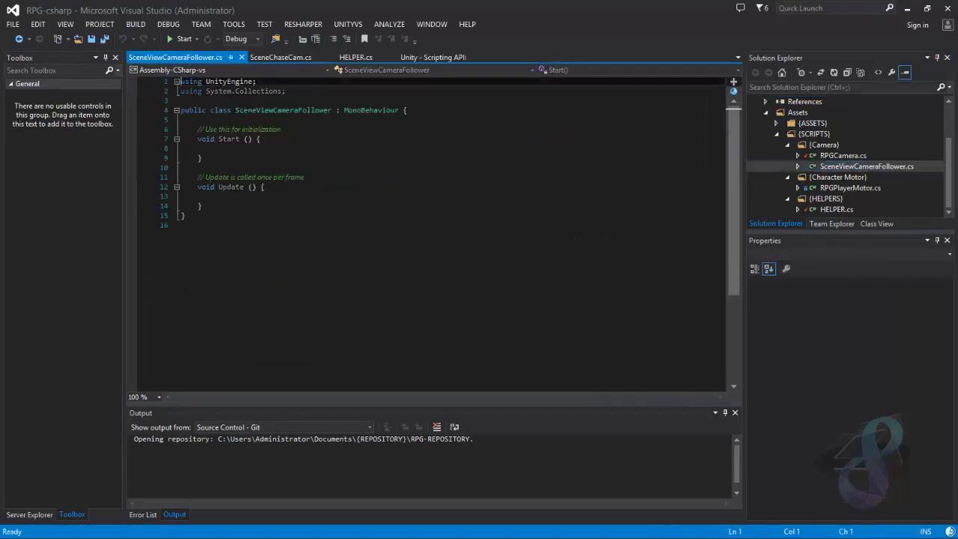
{"action": "key", "text": "alt+Tab"}
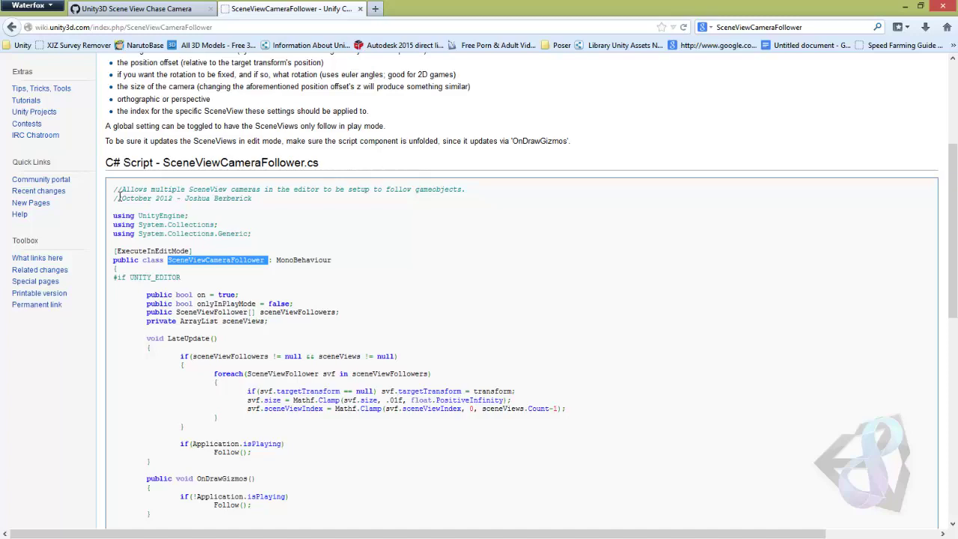
Paste the full SceneViewCameraFollower wiki listing over the template code in Visual Studio
{"action": "left_click_drag", "start_coordinate": [118, 193], "coordinate": [146, 412]}
{"action": "right_click", "coordinate": [204, 261]}
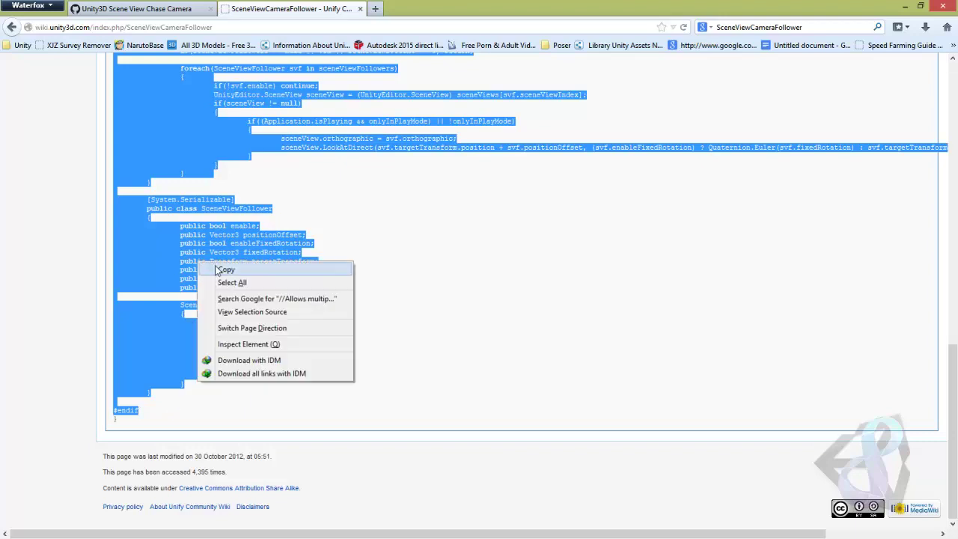
{"action": "left_click", "coordinate": [217, 267]}
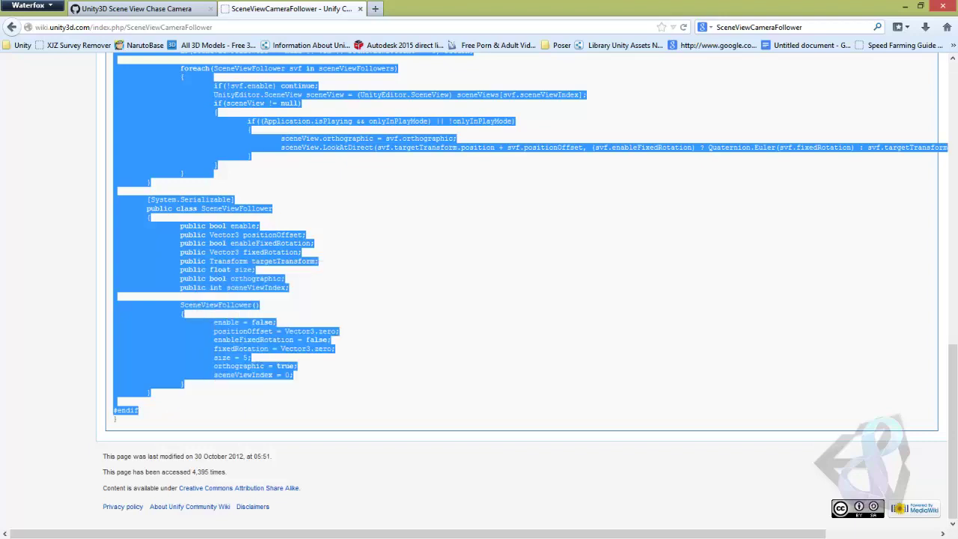
{"action": "key", "text": "alt+Tab"}
{"action": "left_click", "coordinate": [295, 240]}
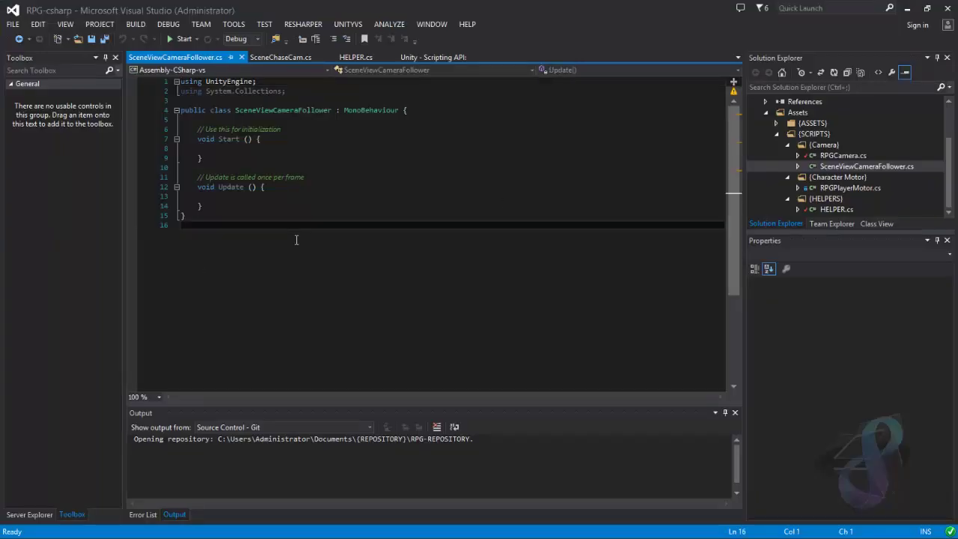
{"action": "key", "text": "ctrl+a"}
{"action": "key", "text": "ctrl+v"}
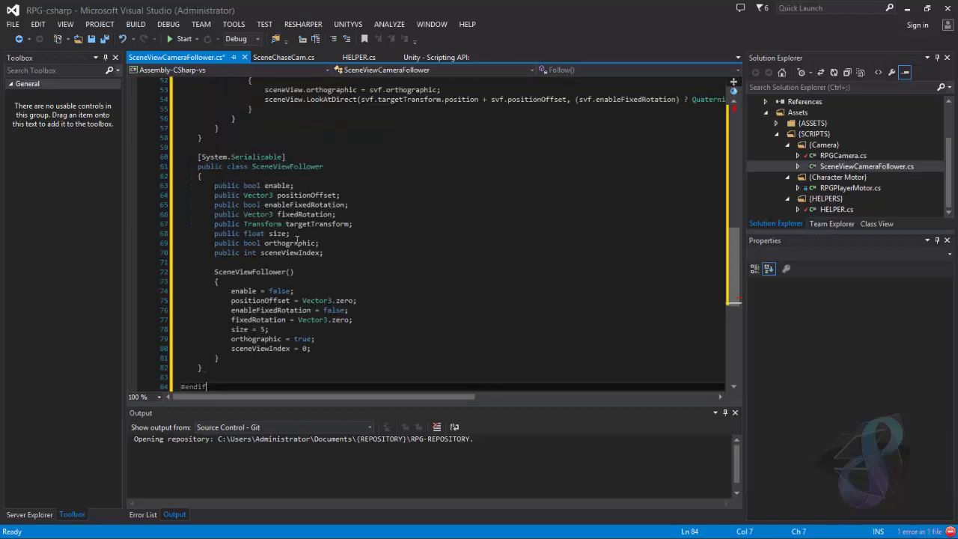
{"action": "key", "text": "alt+Tab"}
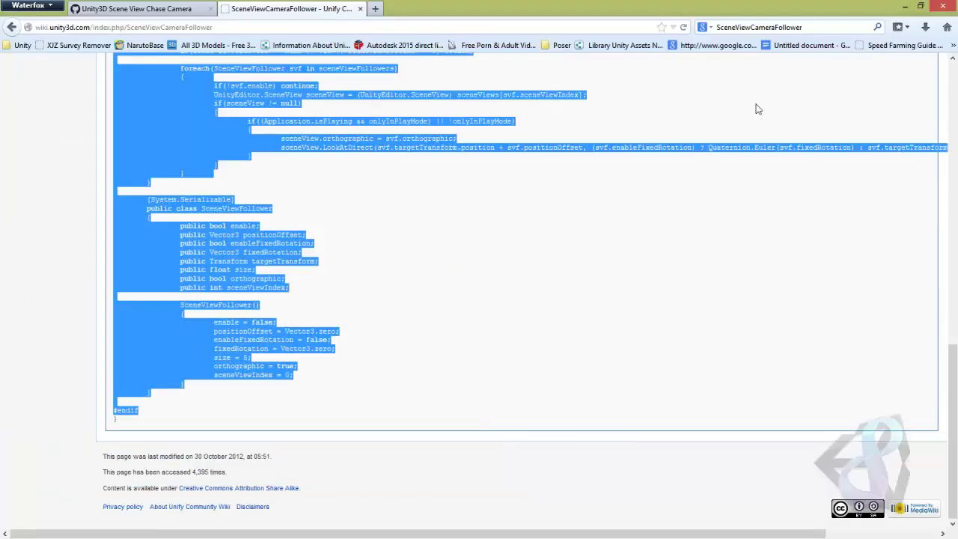
{"action": "left_click", "coordinate": [906, 6]}
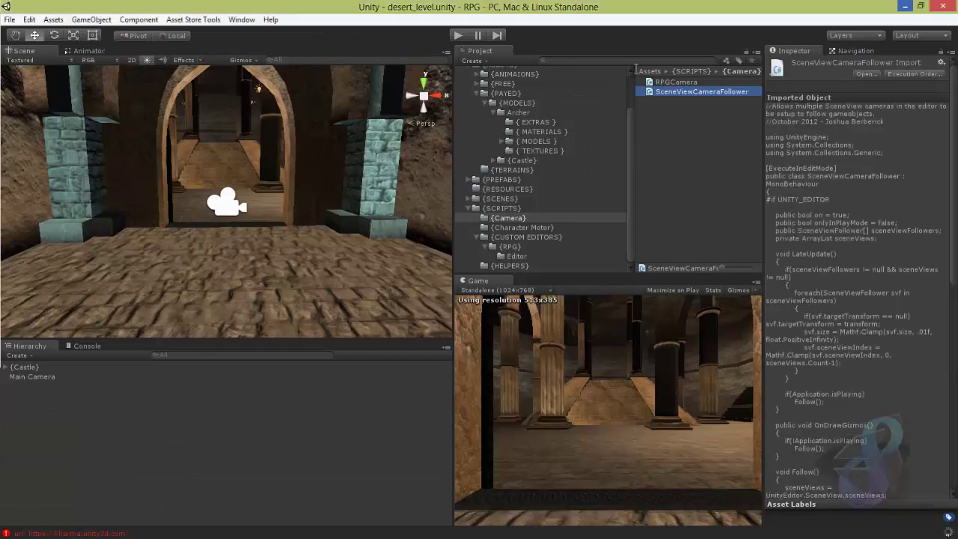
Locate the CS8025 parsing error and re-paste the script so a closing brace follows #endif
{"action": "left_click", "coordinate": [672, 130]}
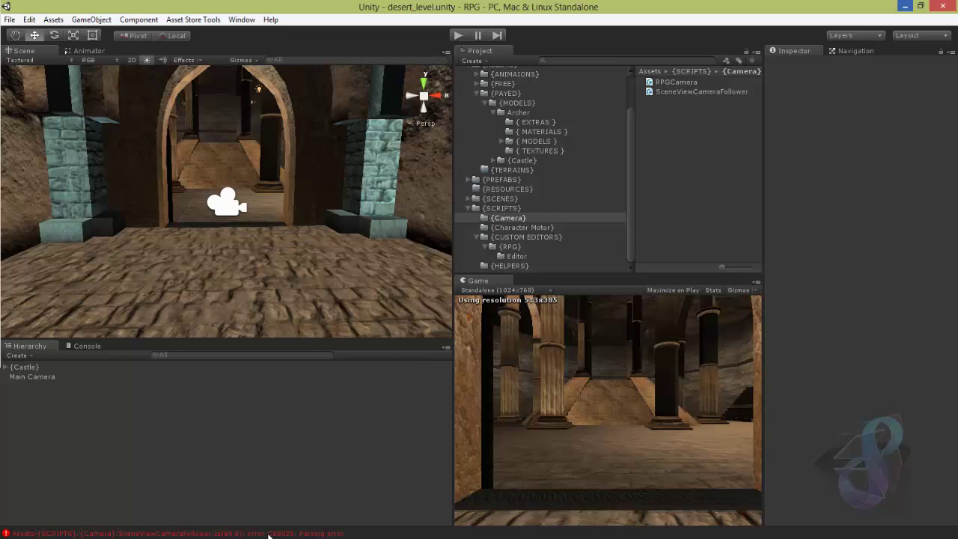
{"action": "double_click", "coordinate": [177, 533]}
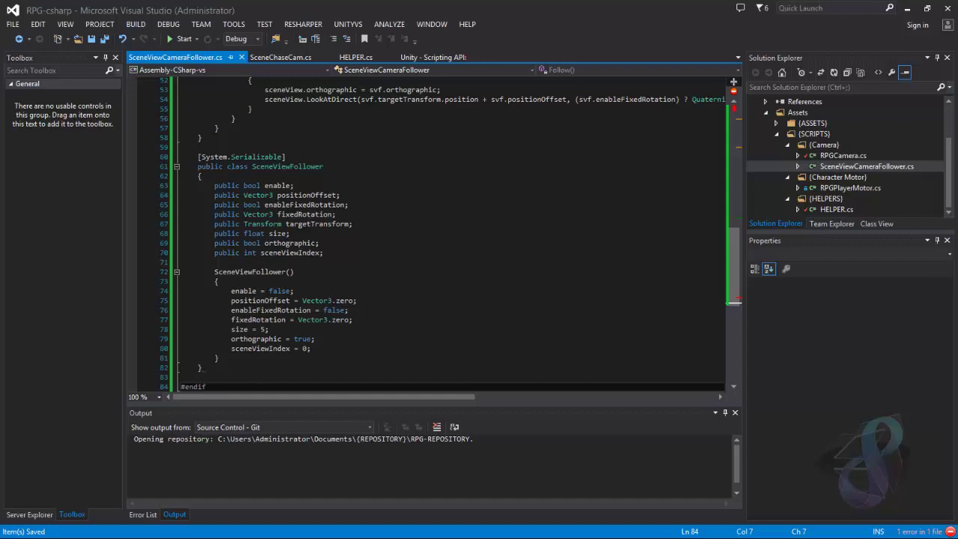
{"action": "key", "text": "alt+Tab"}
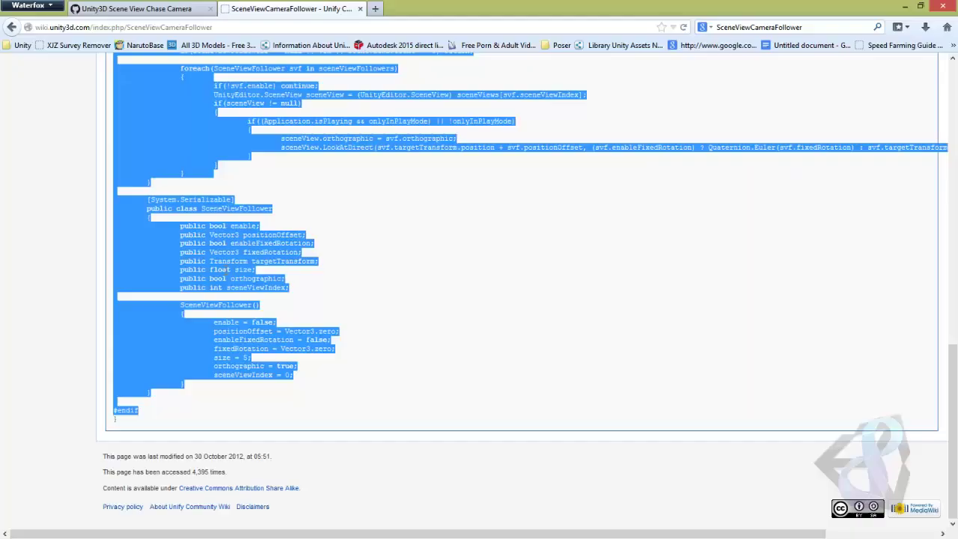
{"action": "left_click", "coordinate": [126, 420]}
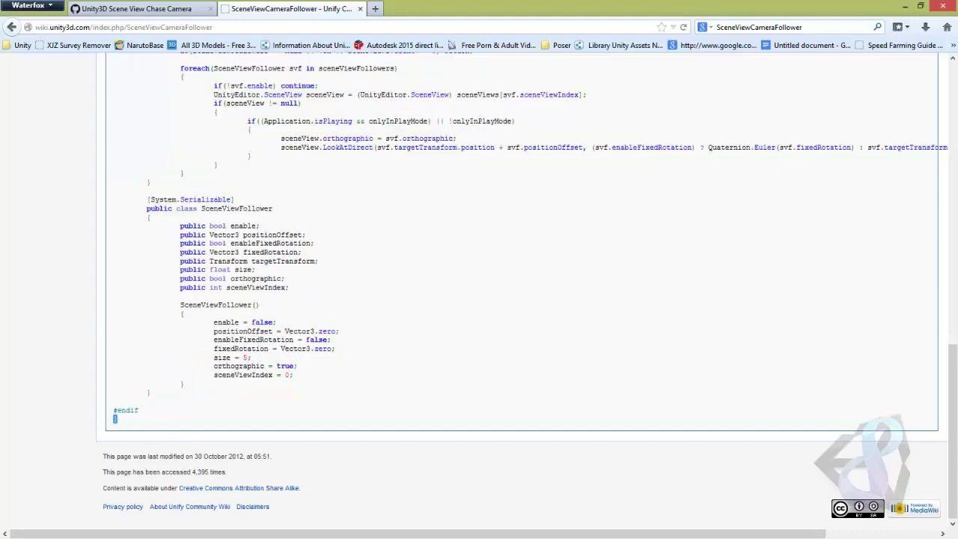
{"action": "key", "text": "alt+Tab"}
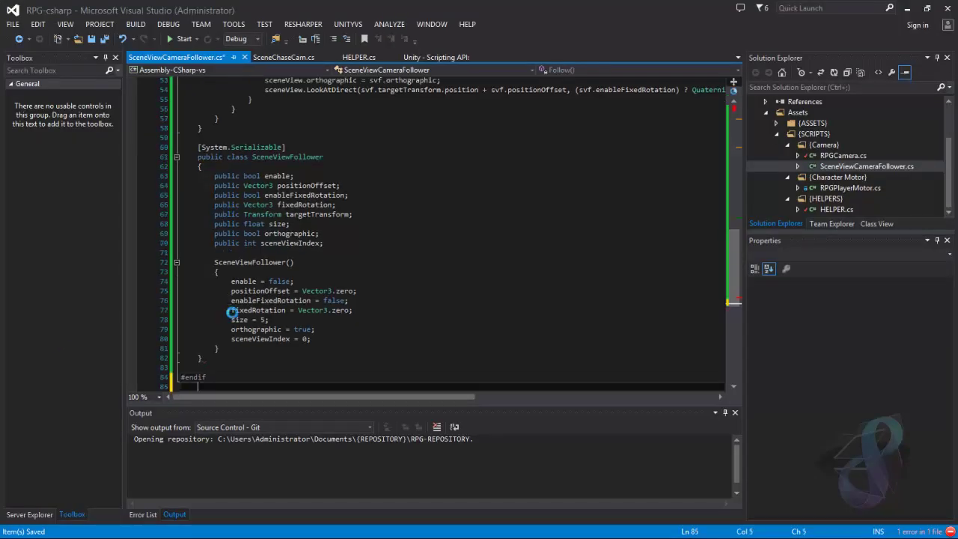
{"action": "key", "text": "ctrl+v"}
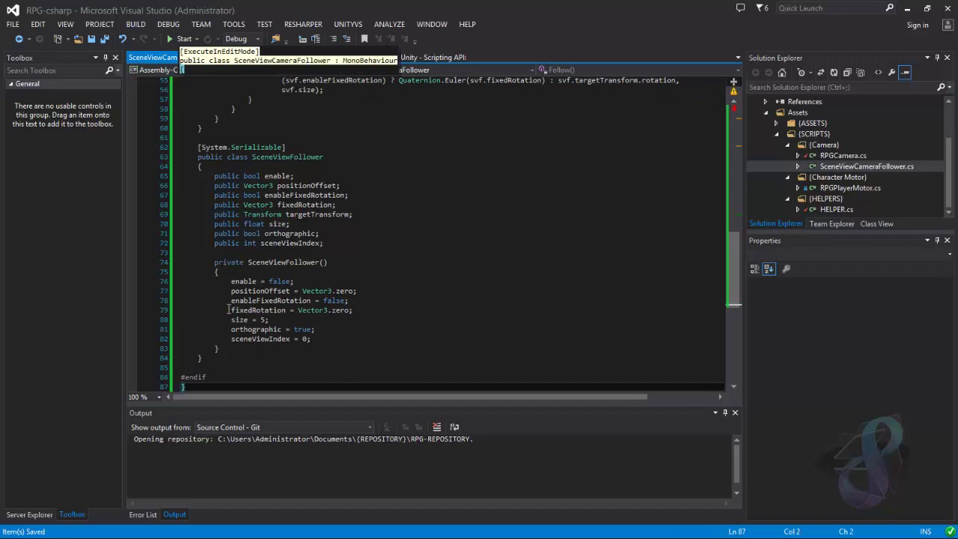
{"action": "left_click", "coordinate": [909, 8]}
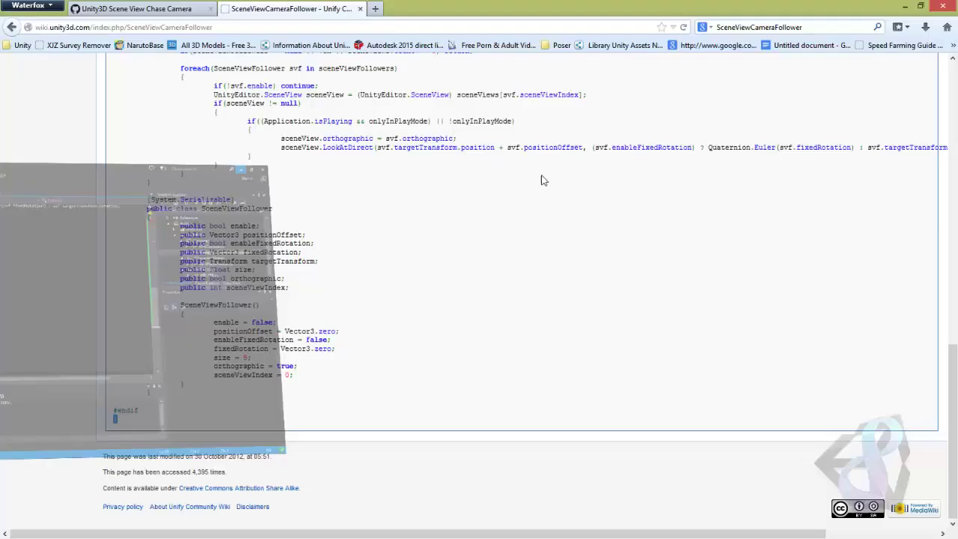
{"action": "left_click", "coordinate": [904, 9]}
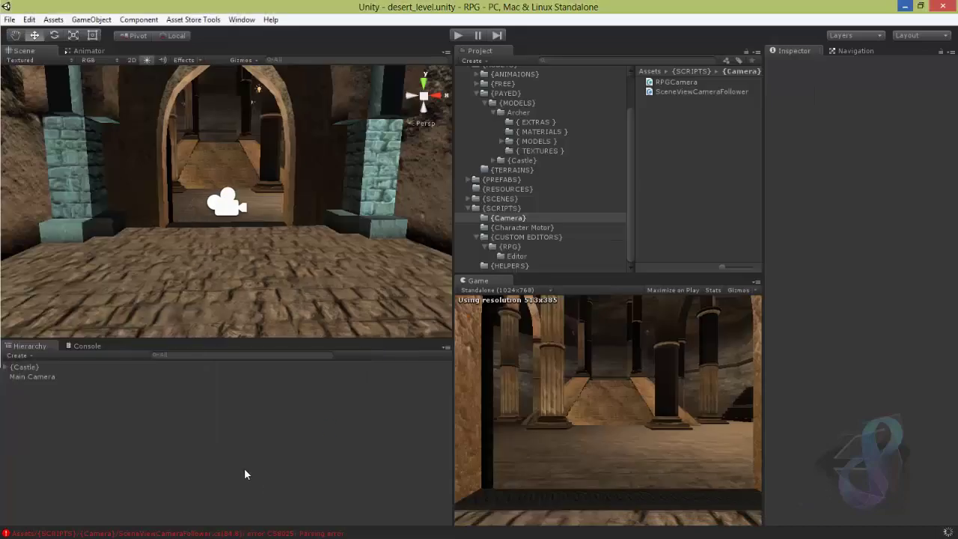
Clear the console errors and open the Scene Chase Cam window from the Window menu
{"action": "left_click", "coordinate": [94, 345]}
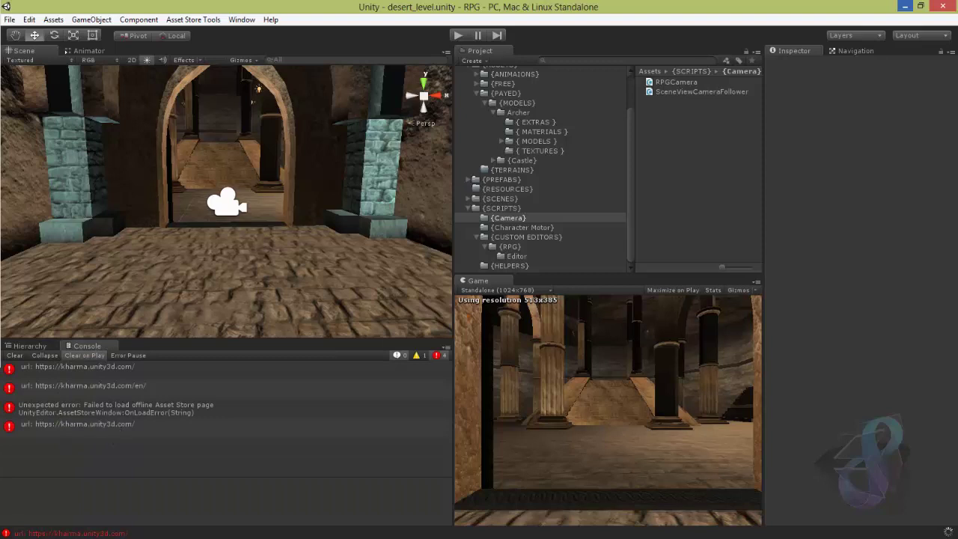
{"action": "left_click", "coordinate": [15, 356]}
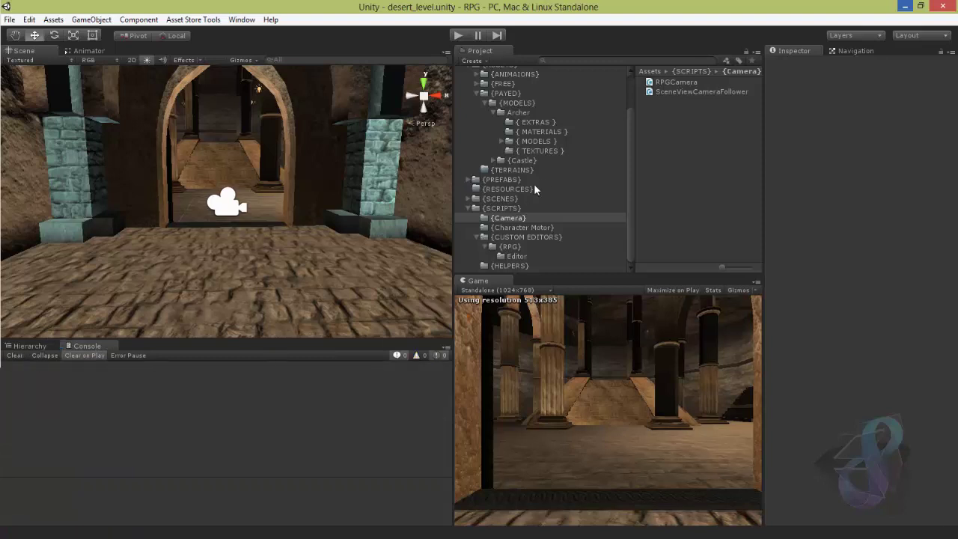
{"action": "left_click", "coordinate": [242, 20]}
{"action": "mouse_move", "coordinate": [270, 20]}
{"action": "left_click", "coordinate": [653, 6]}
{"action": "left_click", "coordinate": [241, 19]}
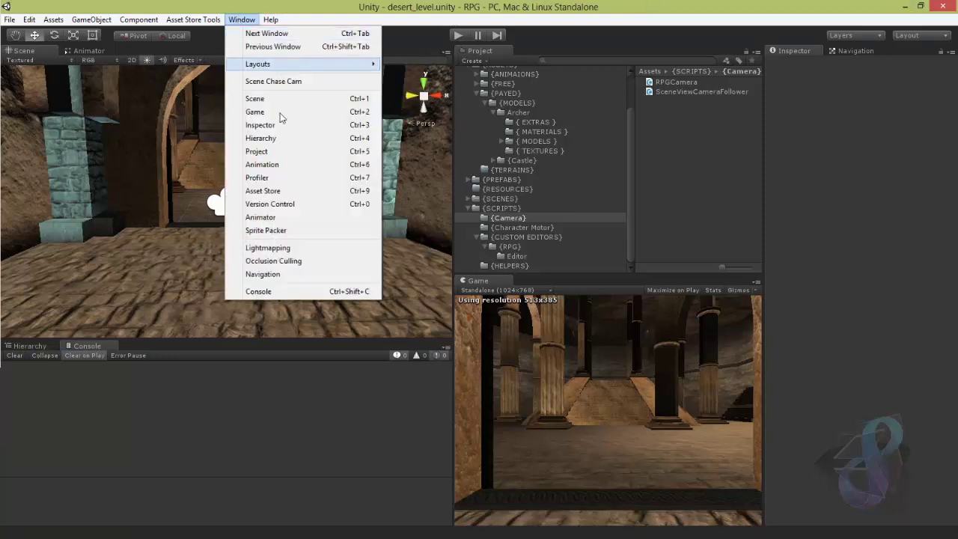
{"action": "left_click", "coordinate": [313, 80]}
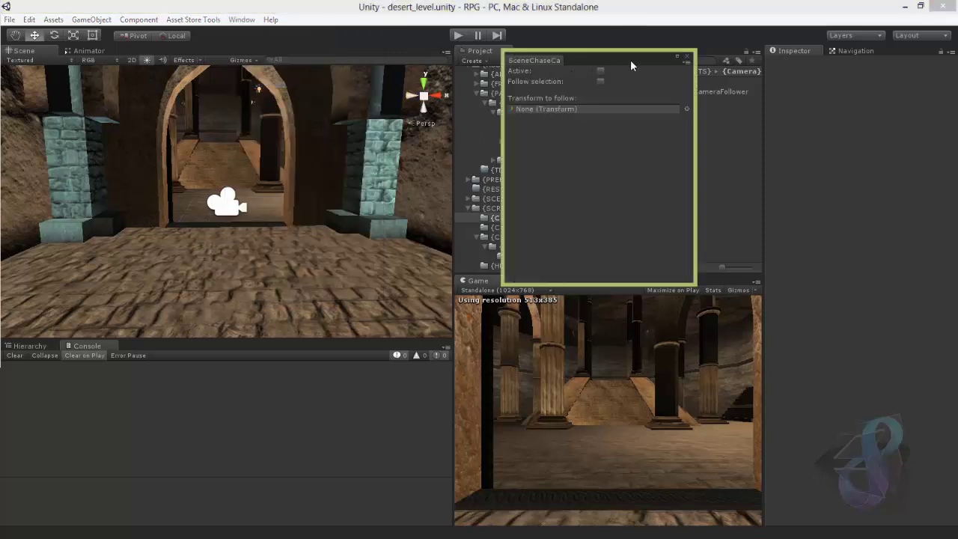
Make Main Camera the follow target, tick Active, and dock the window beside Project
{"action": "left_click_drag", "start_coordinate": [630, 66], "coordinate": [646, 155]}
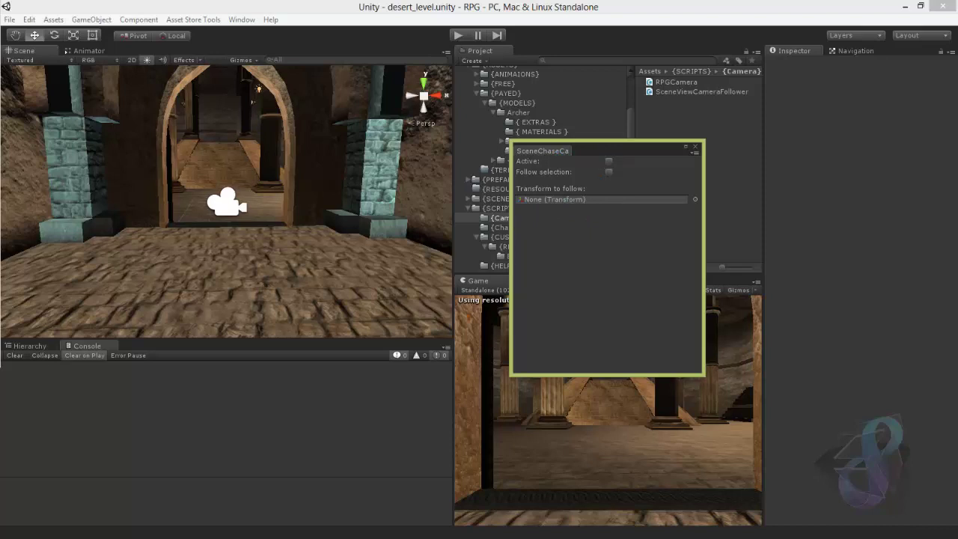
{"action": "left_click", "coordinate": [28, 347]}
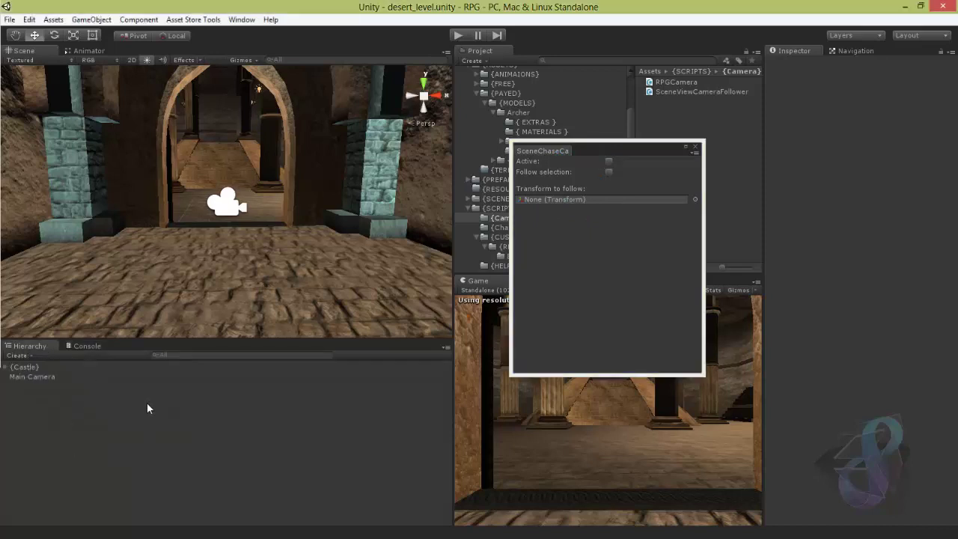
{"action": "left_click_drag", "start_coordinate": [39, 376], "coordinate": [605, 200]}
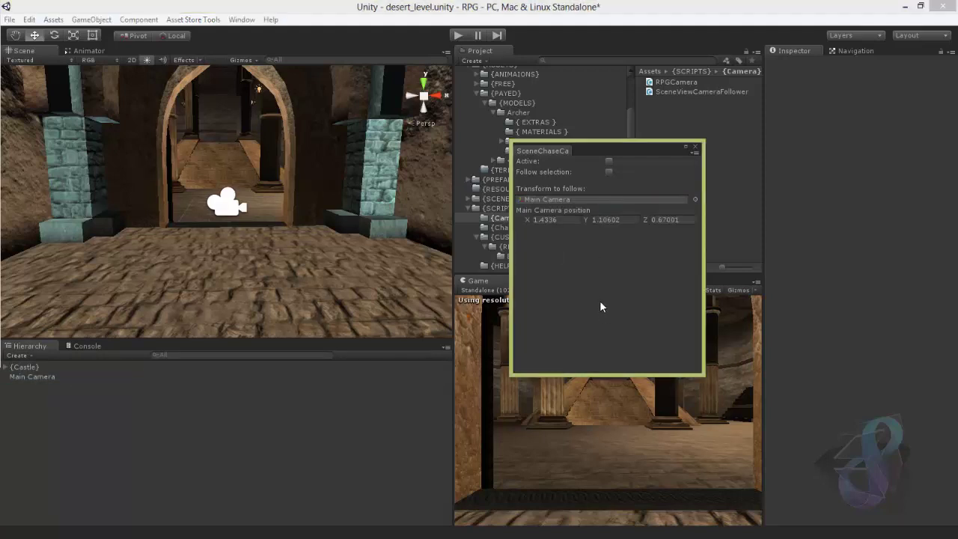
{"action": "left_click", "coordinate": [609, 160]}
{"action": "left_click_drag", "start_coordinate": [632, 148], "coordinate": [428, 229]}
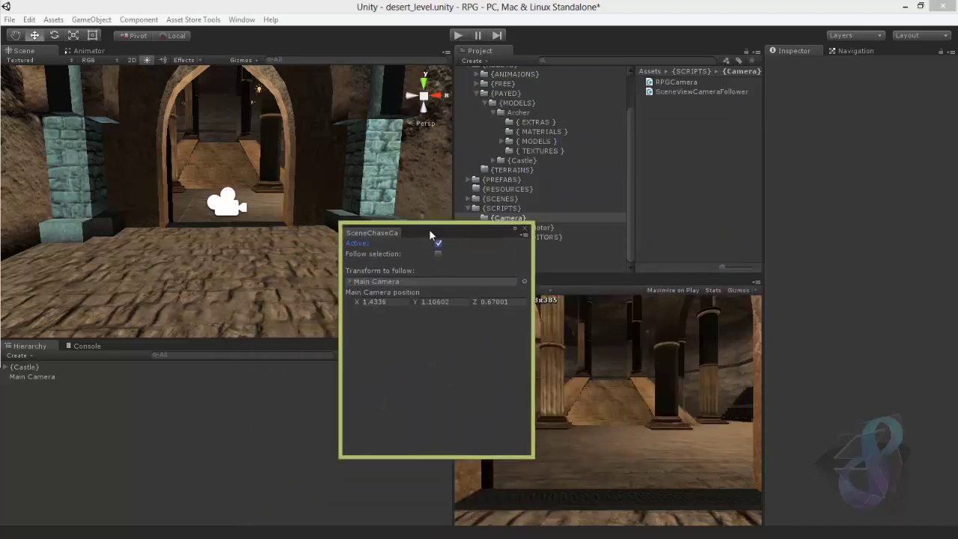
{"action": "left_click_drag", "start_coordinate": [369, 231], "coordinate": [600, 47]}
{"action": "left_click", "coordinate": [491, 49]}
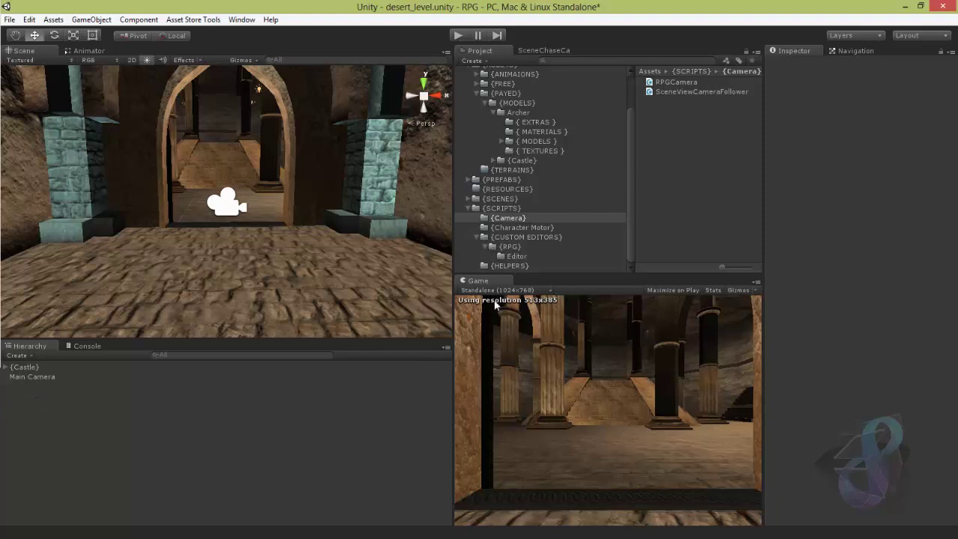
Attach SceneViewCameraFollower to {Castle} with Scene View Followers size set to 1
{"action": "left_click", "coordinate": [24, 368]}
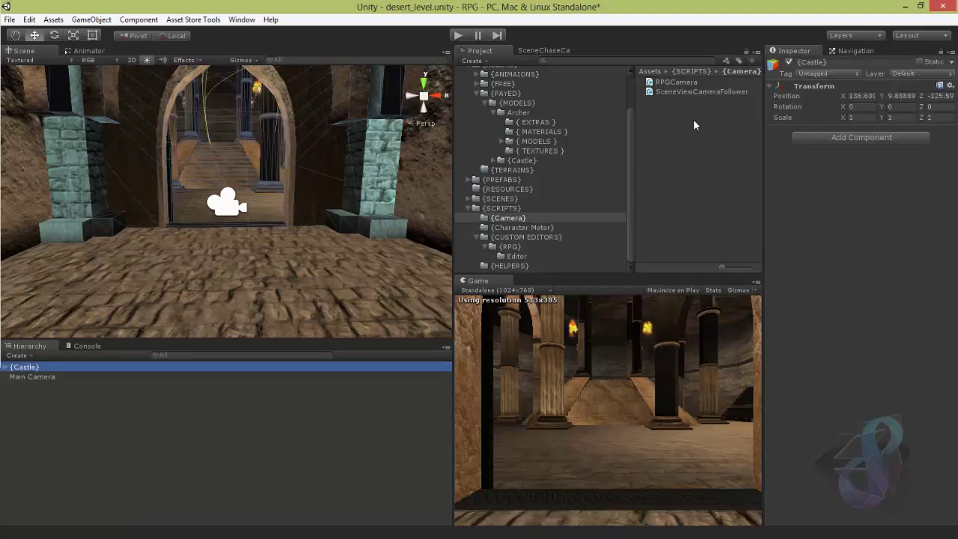
{"action": "left_click_drag", "start_coordinate": [695, 91], "coordinate": [865, 255]}
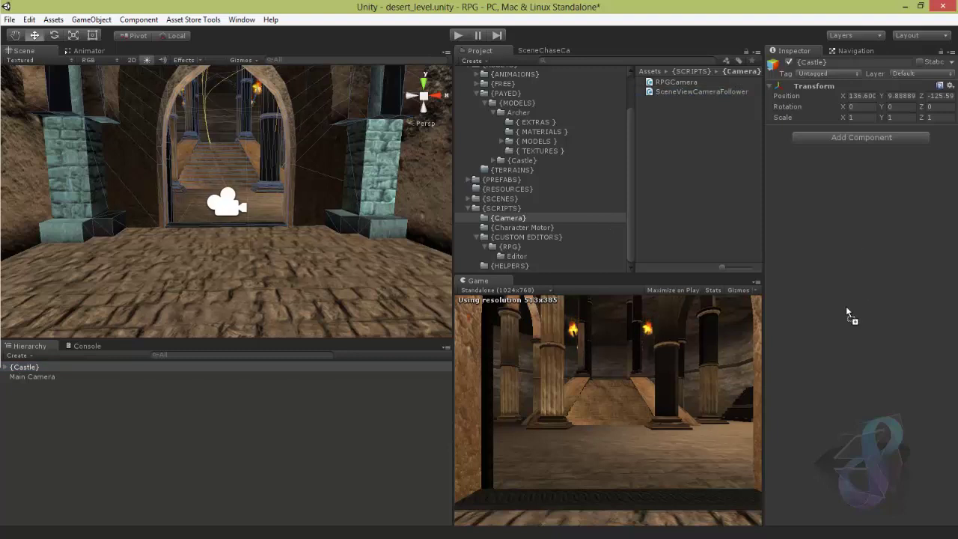
{"action": "left_click_drag", "start_coordinate": [847, 313], "coordinate": [840, 321]}
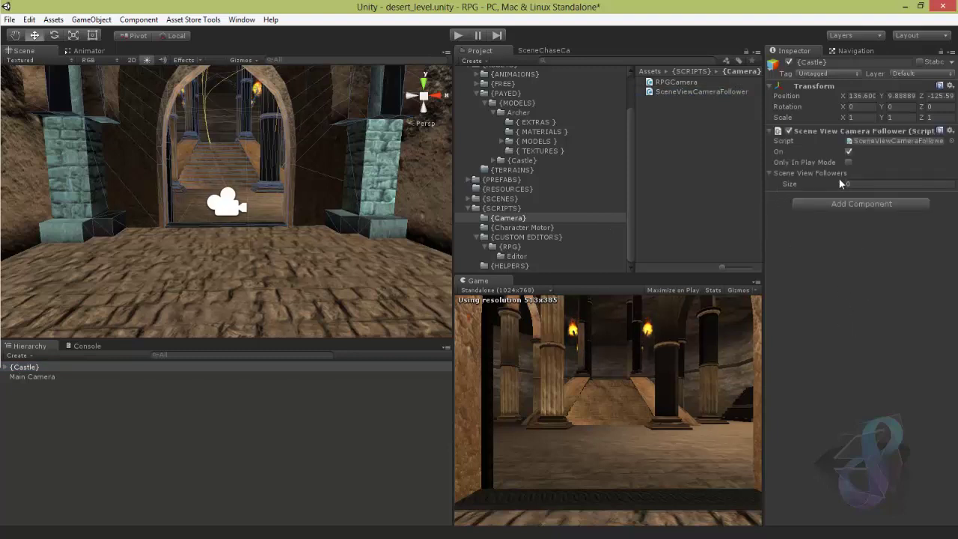
{"action": "left_click", "coordinate": [873, 189]}
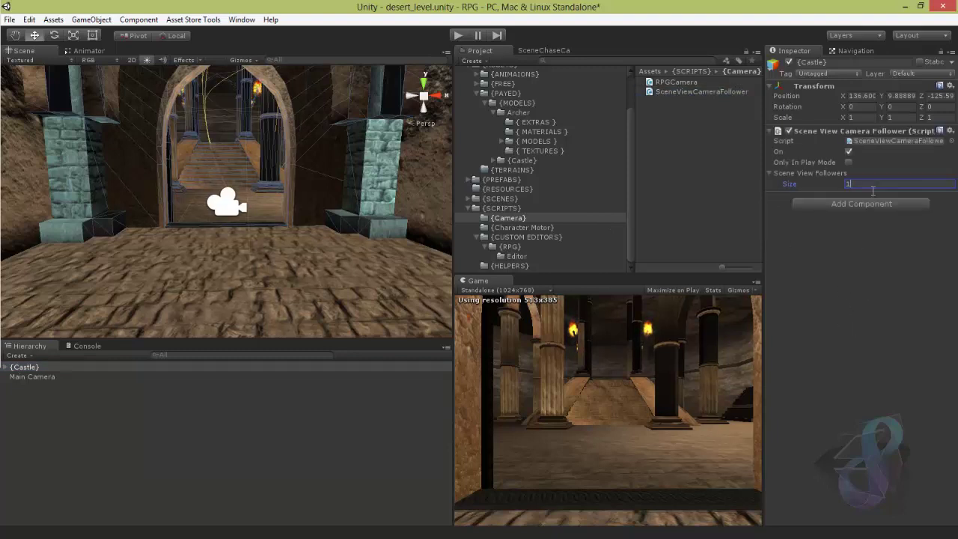
{"action": "key", "text": "Return"}
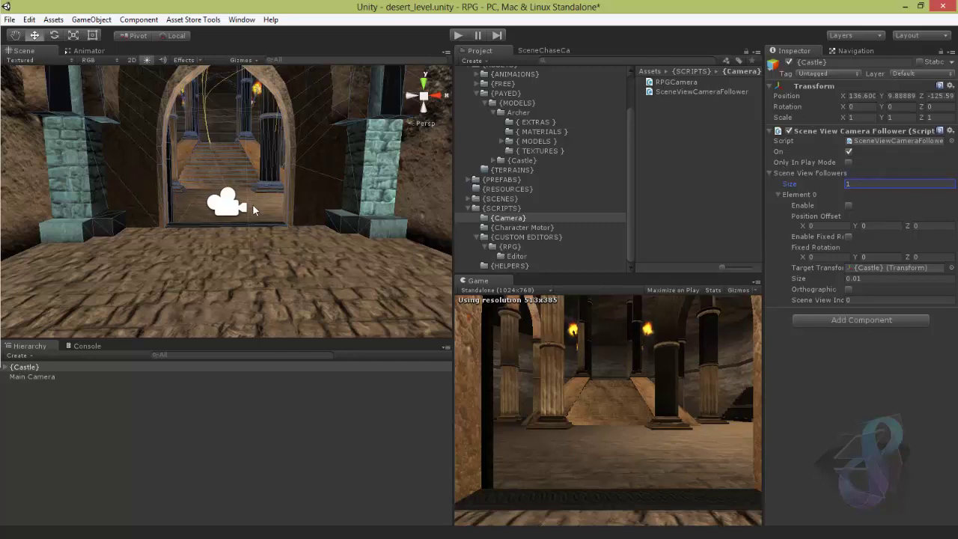
Tick Element 0 Enable and then untick it, then select Main Camera
{"action": "left_click_drag", "start_coordinate": [397, 212], "coordinate": [415, 239], "text": "alt"}
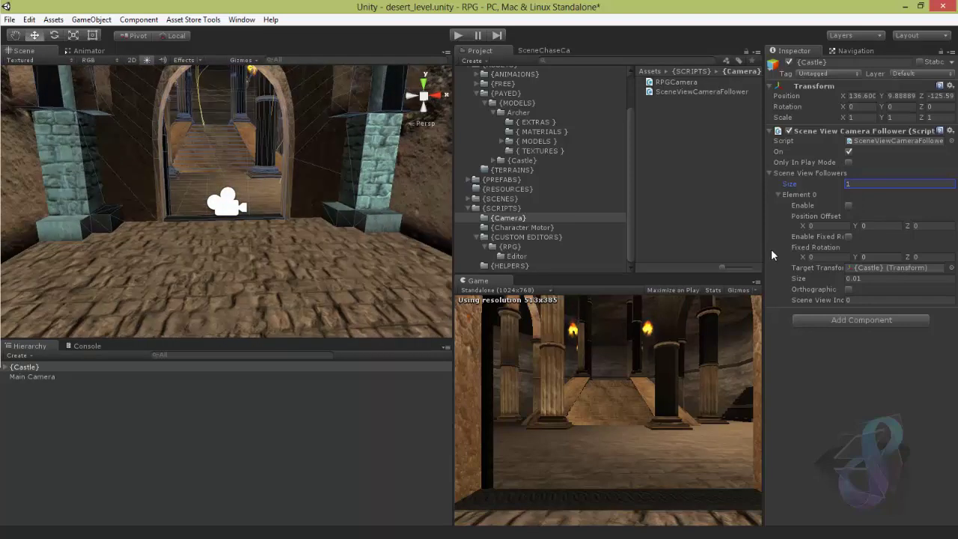
{"action": "left_click", "coordinate": [848, 205]}
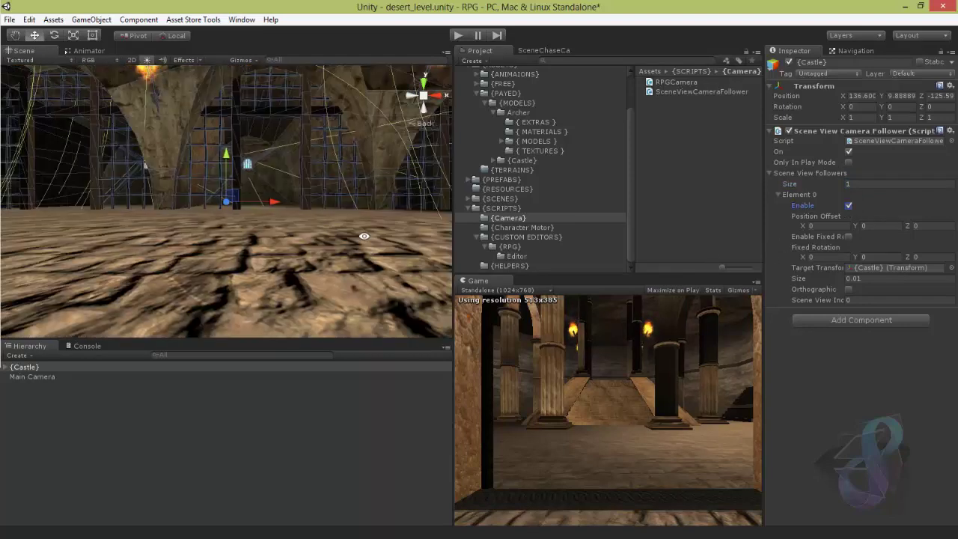
{"action": "left_click_drag", "start_coordinate": [159, 253], "coordinate": [288, 228], "text": "alt"}
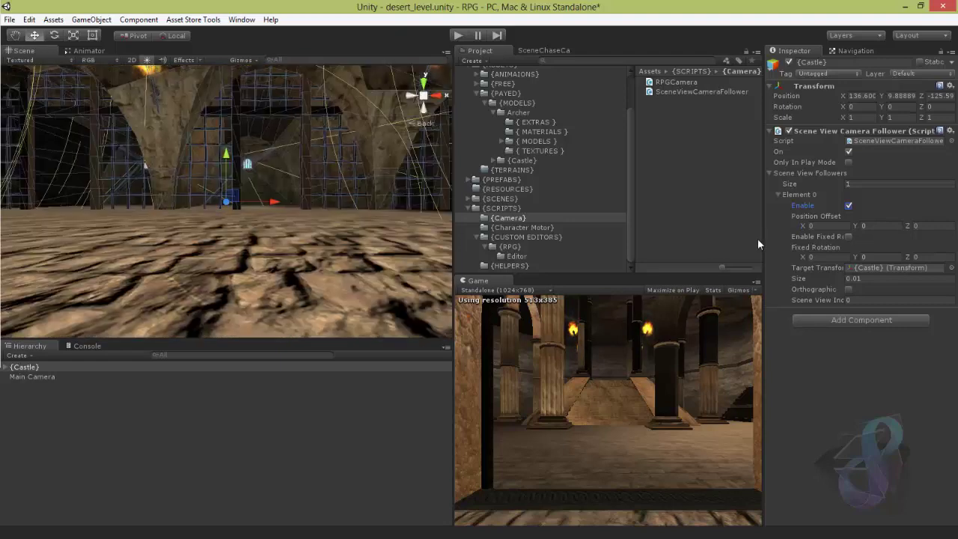
{"action": "left_click", "coordinate": [849, 206]}
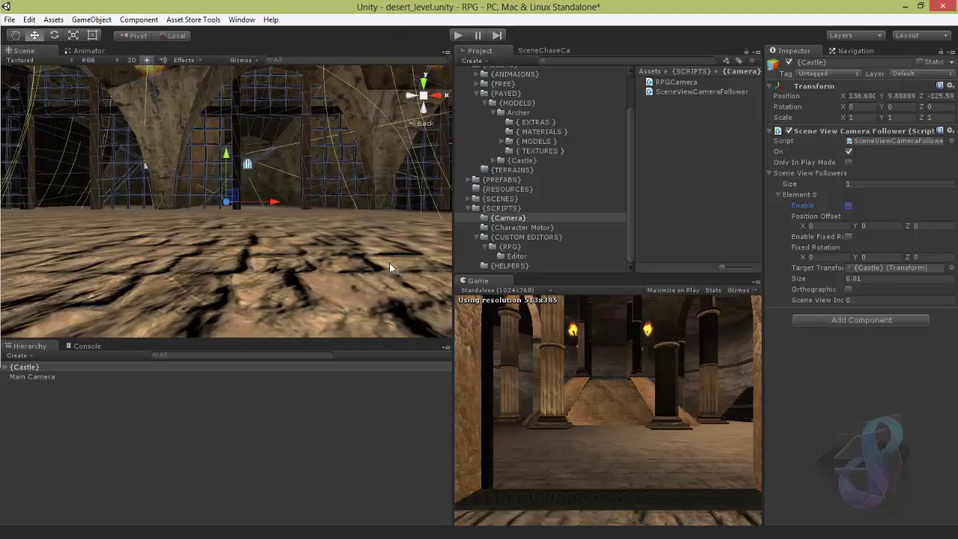
{"action": "left_click", "coordinate": [34, 376]}
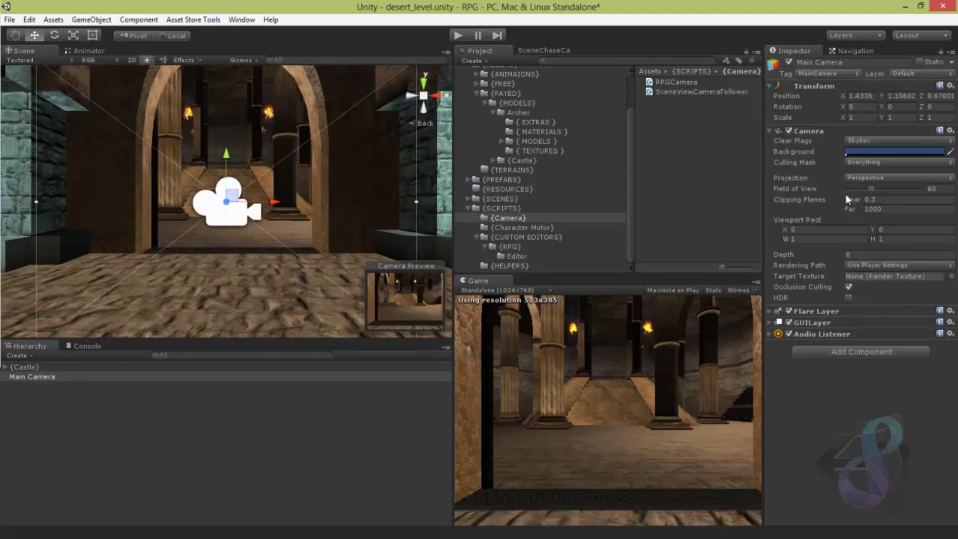
Tick Only In Play Mode on {Castle}'s follower, then remove the Scene View Camera Follower component
{"action": "left_click", "coordinate": [32, 368]}
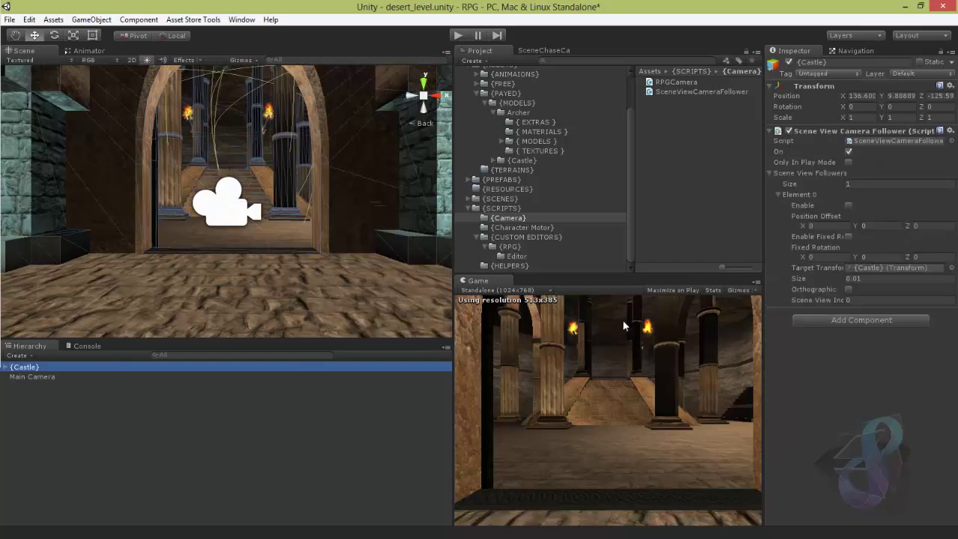
{"action": "left_click", "coordinate": [848, 162]}
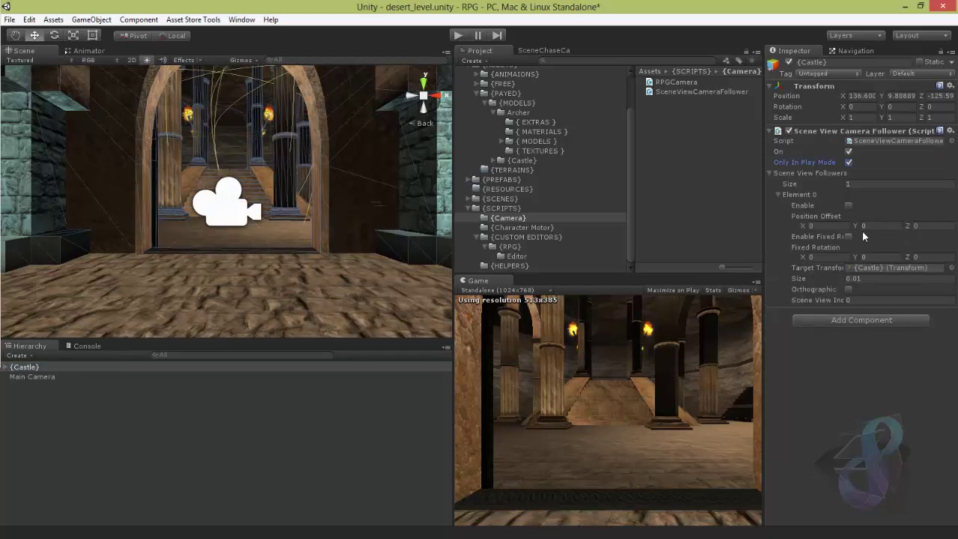
{"action": "left_click", "coordinate": [951, 131]}
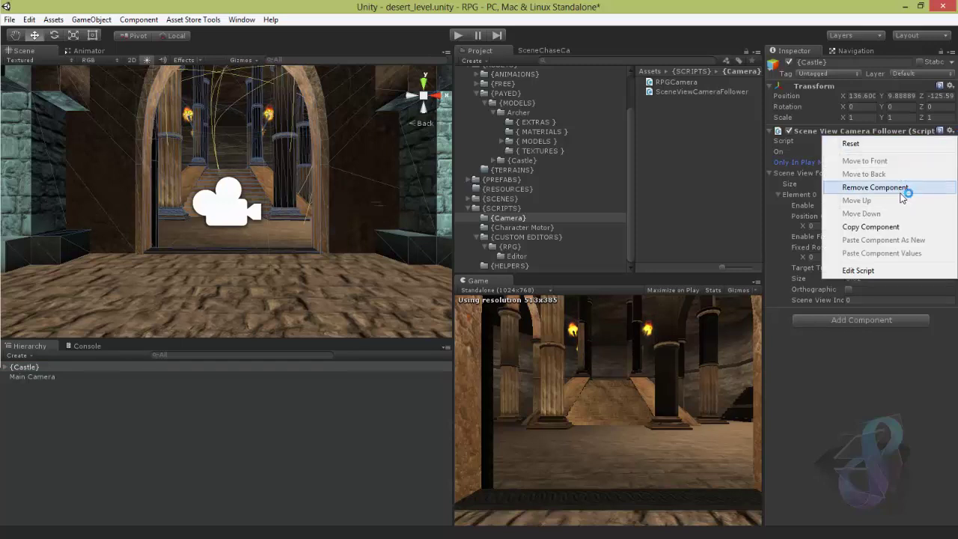
{"action": "left_click", "coordinate": [874, 188]}
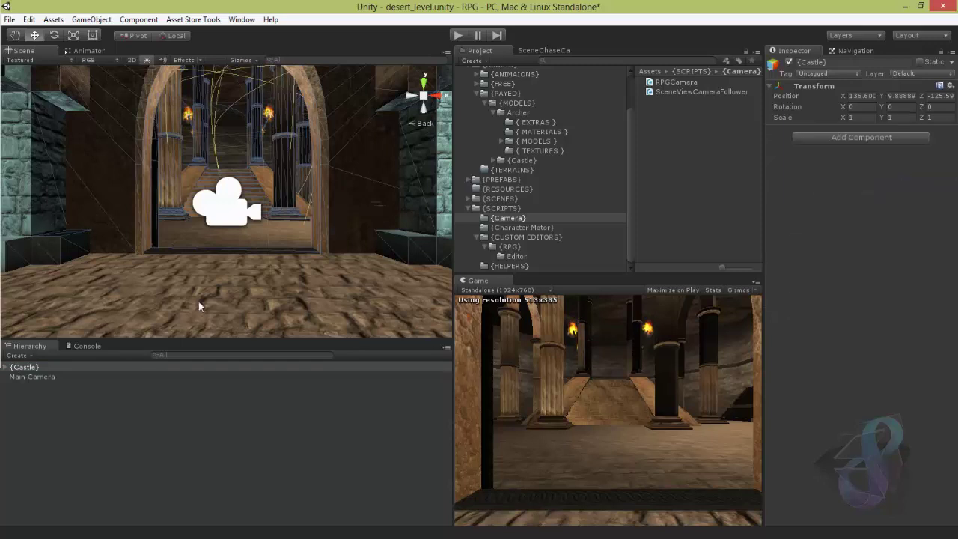
Add SceneViewCameraFollower to Main Camera with one enabled follower entry
{"action": "left_click", "coordinate": [32, 377]}
{"action": "left_click_drag", "start_coordinate": [671, 91], "coordinate": [831, 434]}
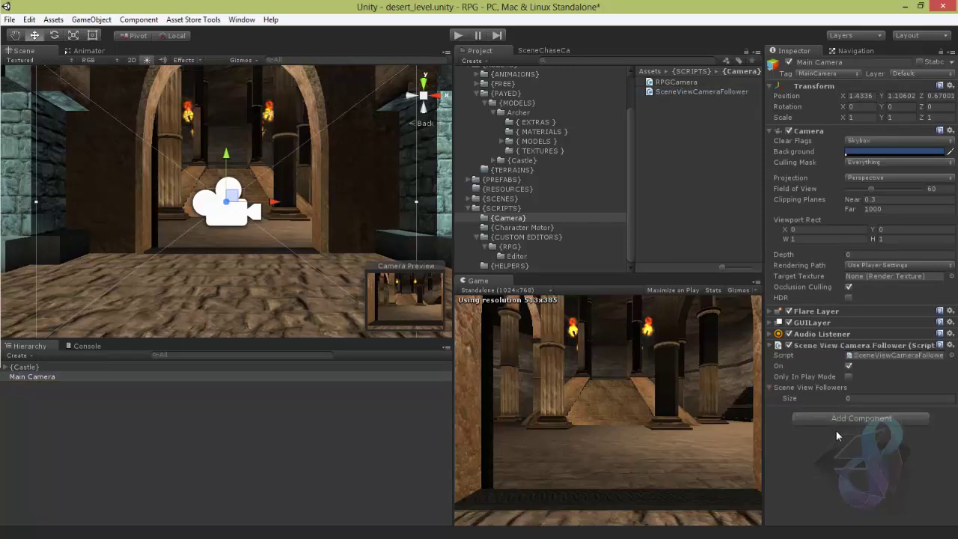
{"action": "left_click", "coordinate": [861, 399]}
{"action": "key", "text": "Return"}
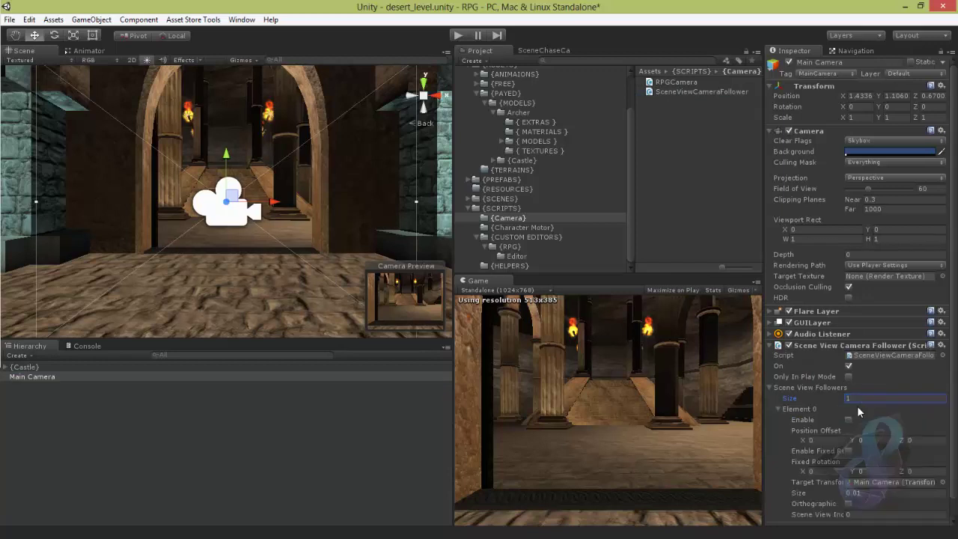
{"action": "left_click", "coordinate": [848, 418]}
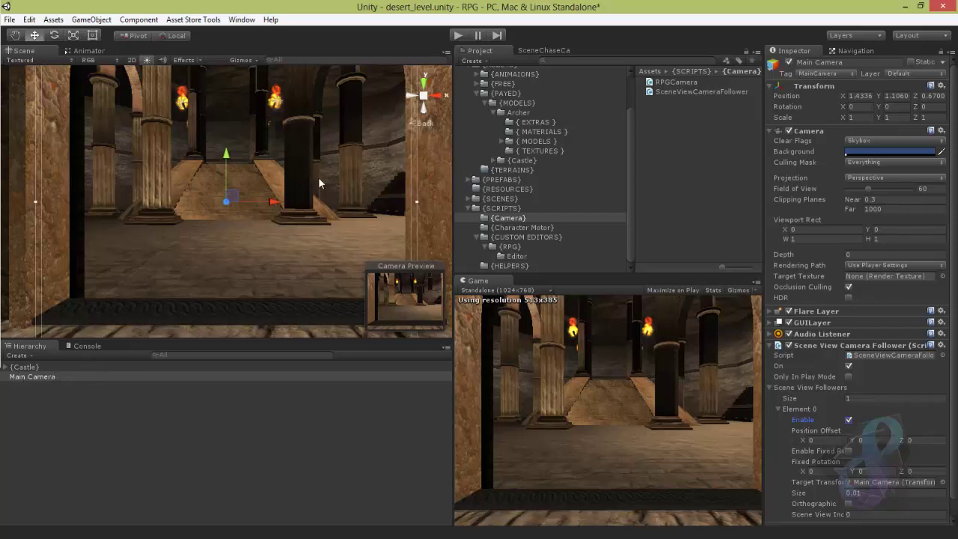
Restrict the follower to Only In Play Mode, orbit around Main Camera, and enter Play mode
{"action": "right_click_drag", "start_coordinate": [205, 208], "coordinate": [158, 238], "text": "alt"}
{"action": "scroll", "coordinate": [956, 281], "scroll_direction": "down", "scroll_amount": 1}
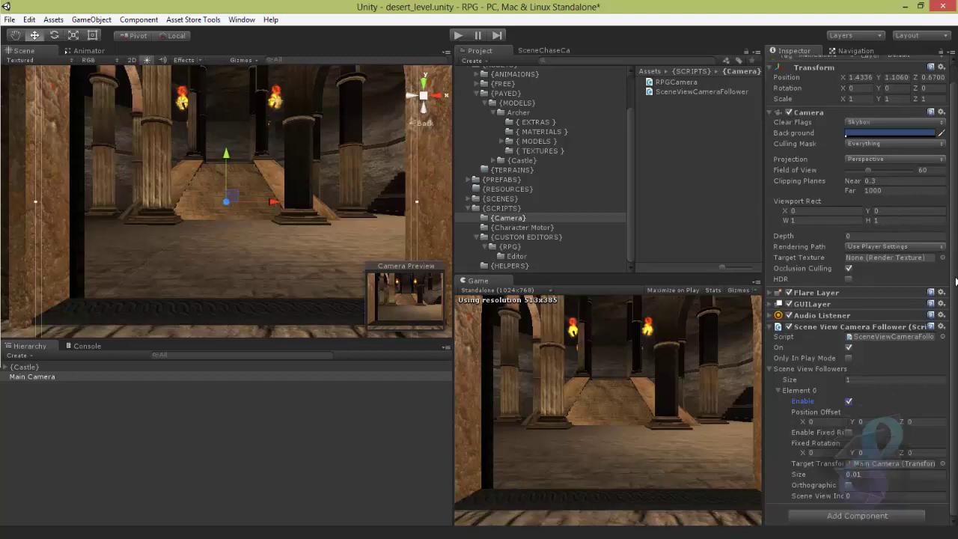
{"action": "left_click", "coordinate": [849, 359]}
{"action": "left_click_drag", "start_coordinate": [247, 255], "coordinate": [133, 252], "text": "alt"}
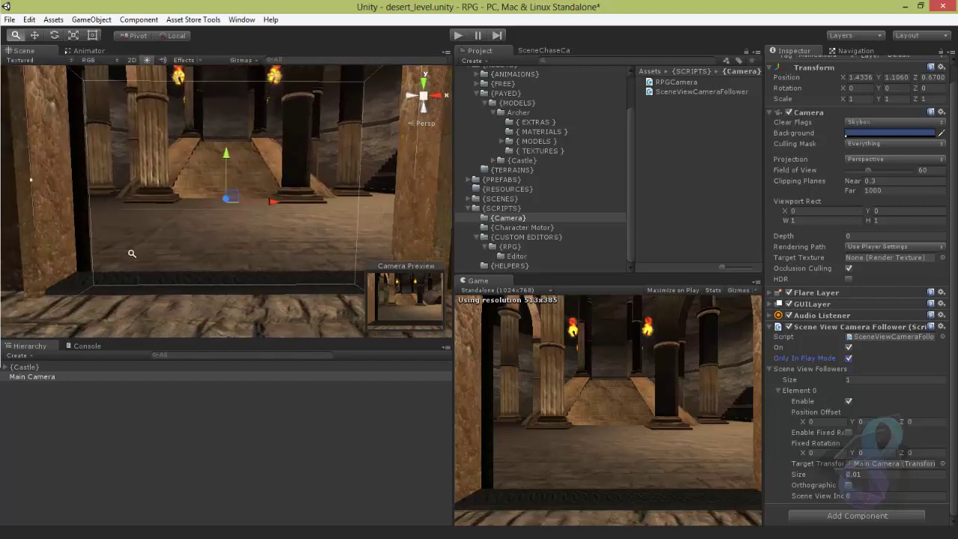
{"action": "right_click_drag", "start_coordinate": [132, 252], "coordinate": [618, 160], "text": "alt"}
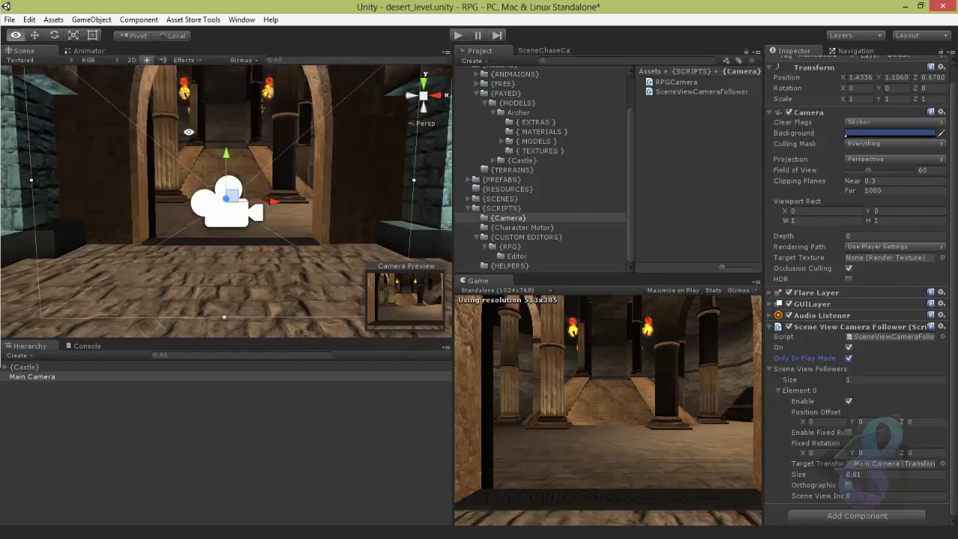
{"action": "scroll", "coordinate": [285, 175], "scroll_direction": "down", "scroll_amount": 5}
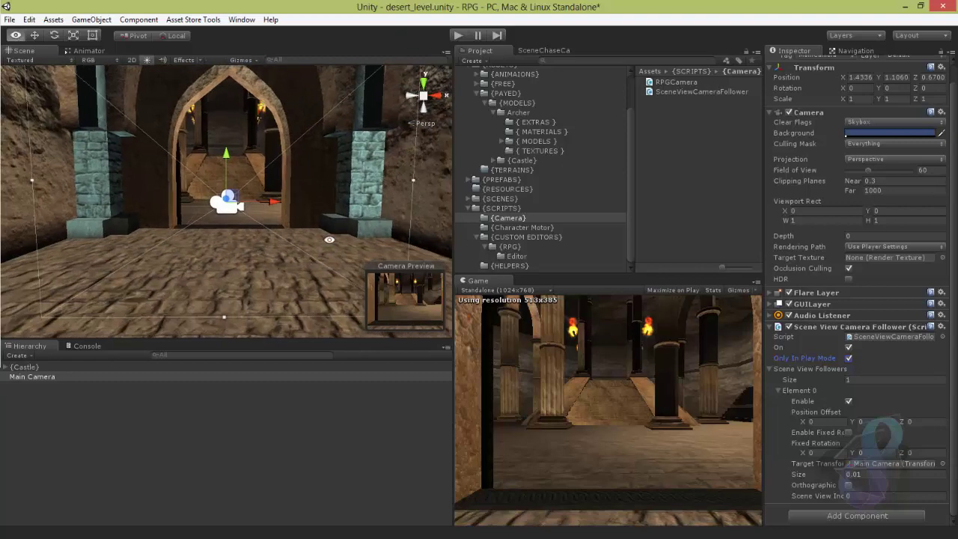
{"action": "left_click_drag", "start_coordinate": [330, 239], "coordinate": [159, 280], "text": "alt"}
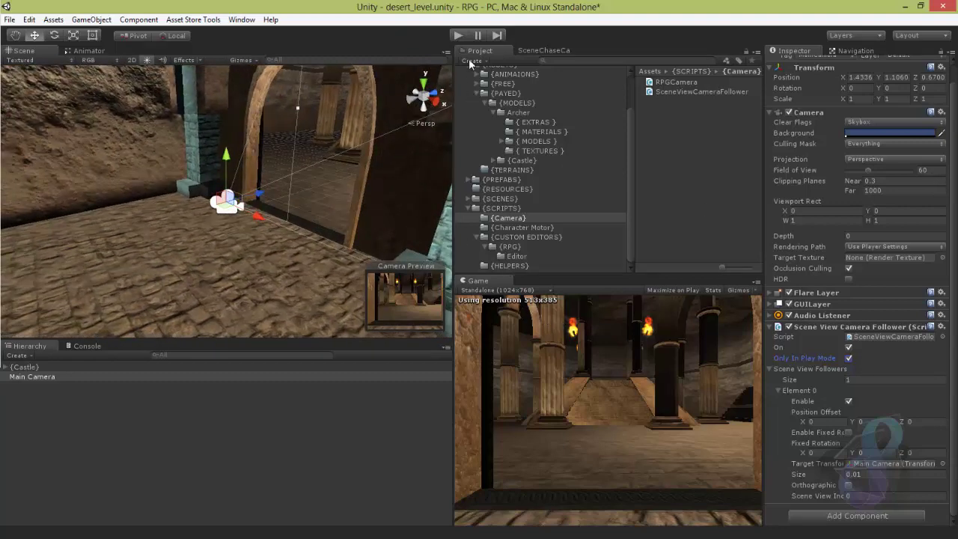
{"action": "left_click", "coordinate": [458, 35]}
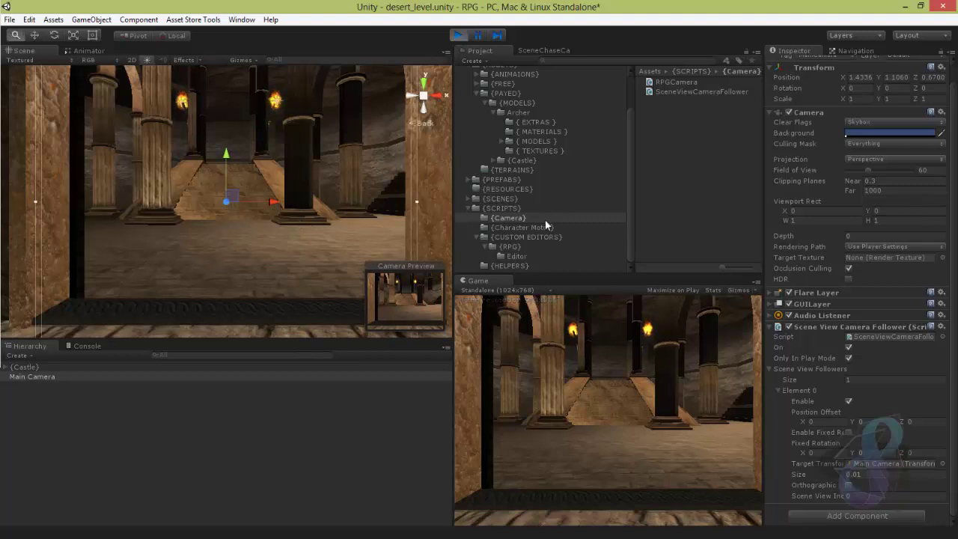
Drag the follower's Position Offset X and Z values during play
{"action": "left_click_drag", "start_coordinate": [294, 231], "coordinate": [258, 194], "text": "alt"}
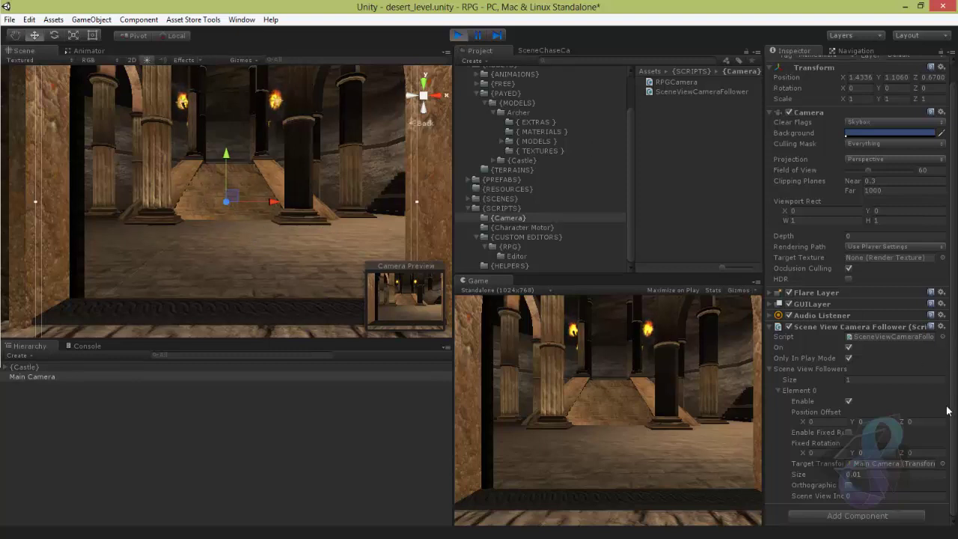
{"action": "mouse_move", "coordinate": [810, 420]}
{"action": "left_mouse_down"}
{"action": "mouse_move", "coordinate": [789, 420]}
{"action": "mouse_move", "coordinate": [798, 418]}
{"action": "left_mouse_up"}
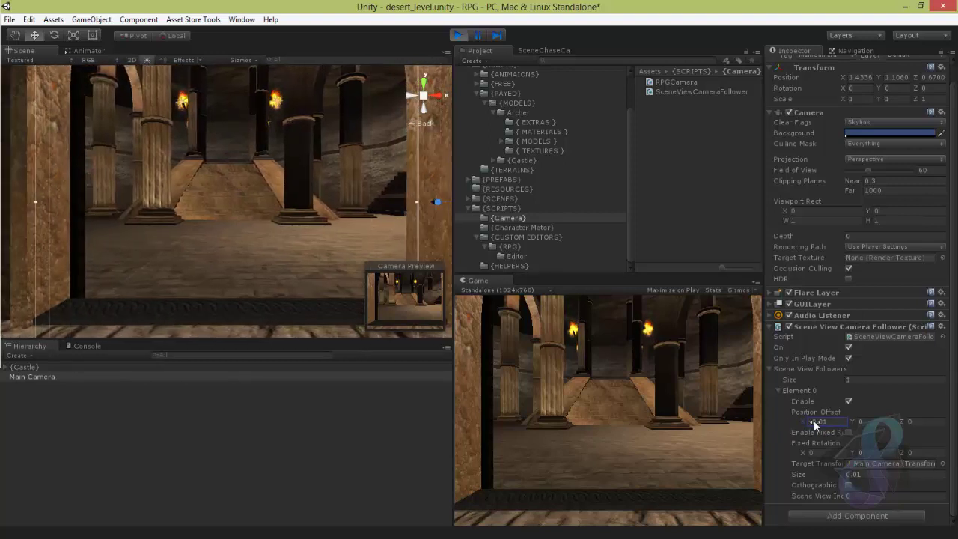
{"action": "left_click_drag", "start_coordinate": [904, 422], "coordinate": [858, 452]}
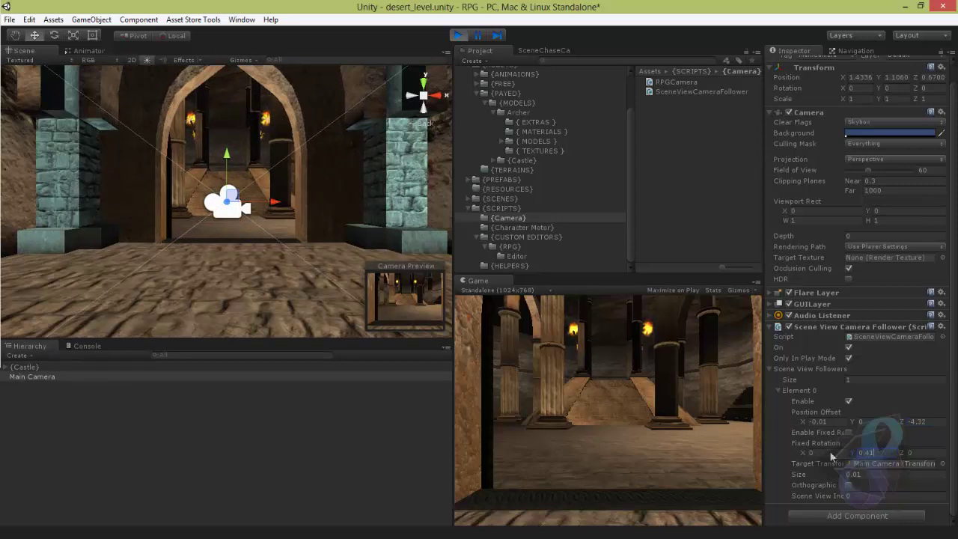
Set Fixed Rotation Z to -1.13, enable Fixed Rotation, and drag Y to about -22.87
{"action": "left_click", "coordinate": [846, 459]}
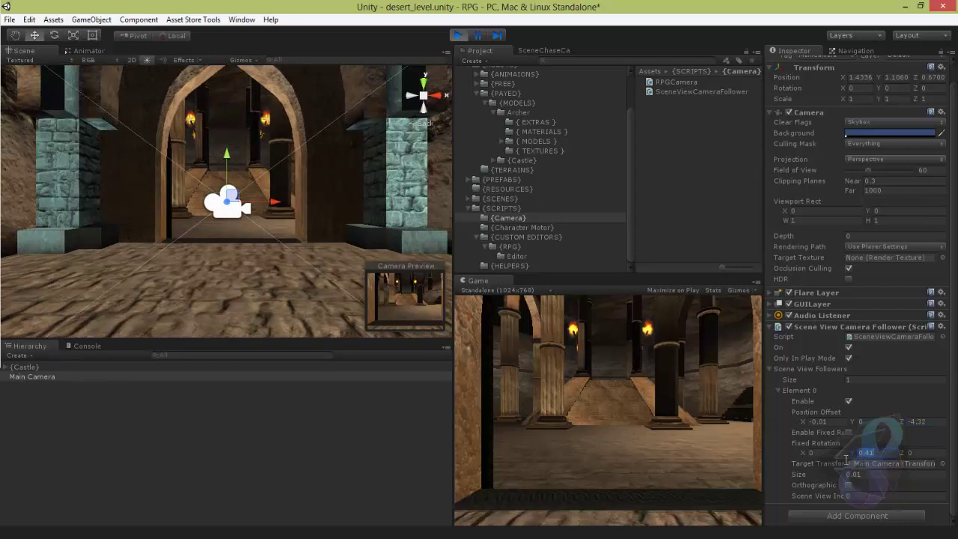
{"action": "left_click", "coordinate": [908, 455]}
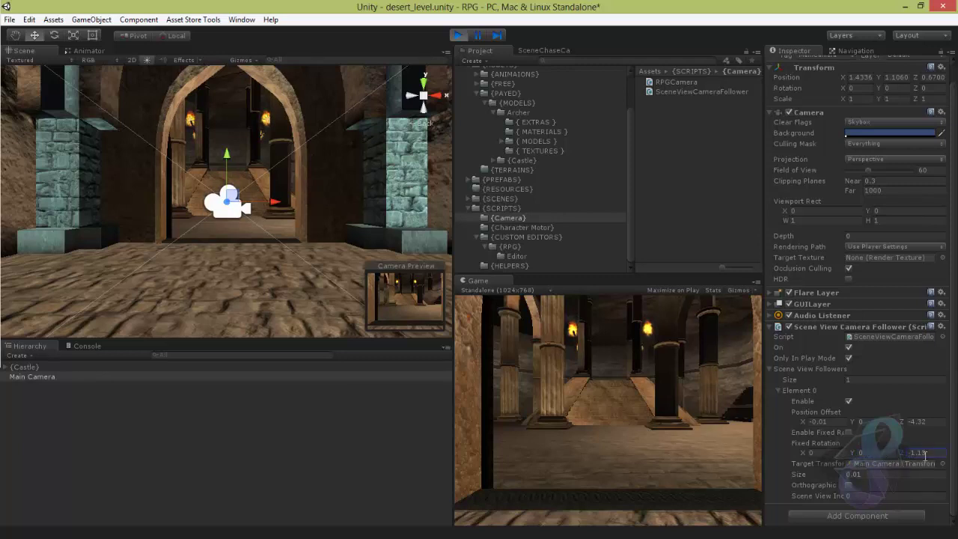
{"action": "type", "text": "-1.13"}
{"action": "key", "text": "Return"}
{"action": "left_click", "coordinate": [849, 432]}
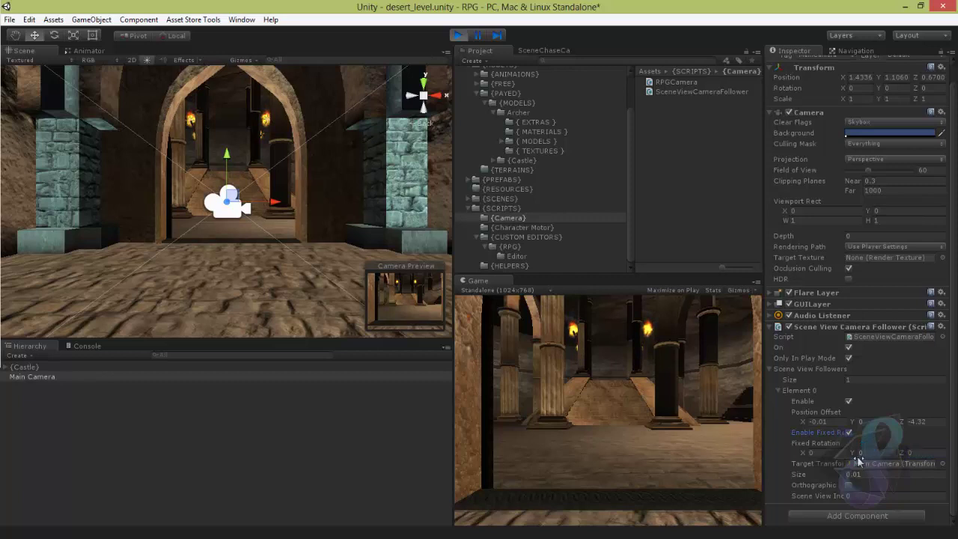
{"action": "left_click_drag", "start_coordinate": [858, 457], "coordinate": [225, 428]}
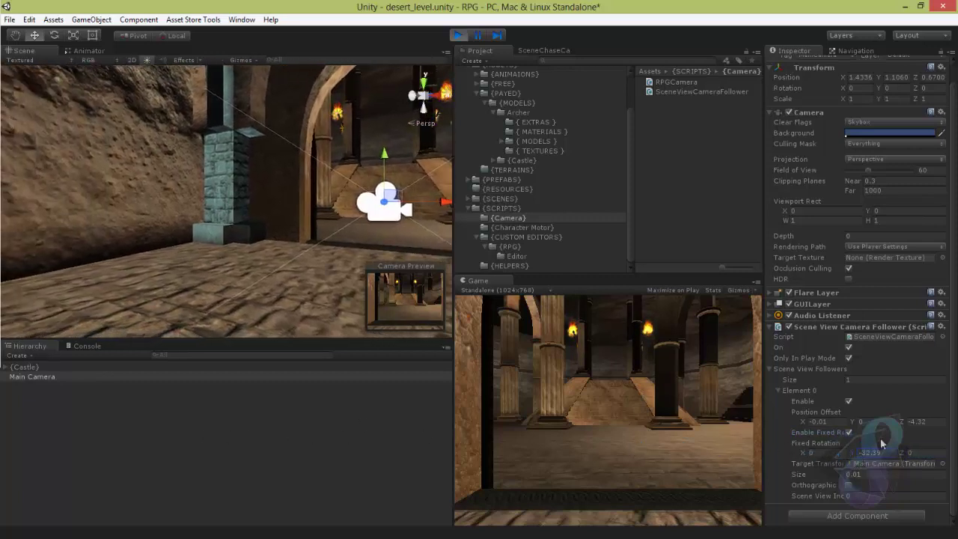
Adjust Position Offset X to 2.05, move the camera toward the wall, and stop play mode
{"action": "left_click_drag", "start_coordinate": [807, 423], "coordinate": [844, 430]}
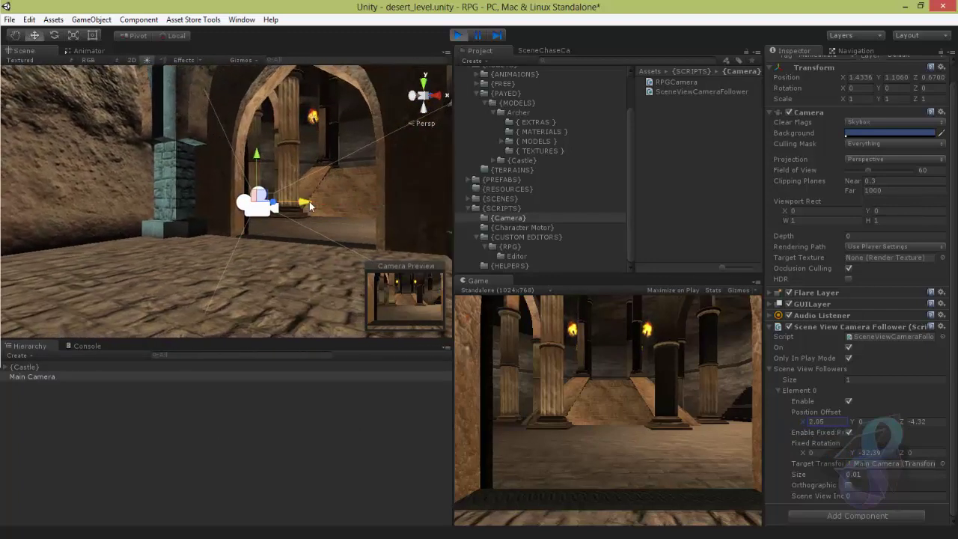
{"action": "left_click_drag", "start_coordinate": [309, 206], "coordinate": [66, 186]}
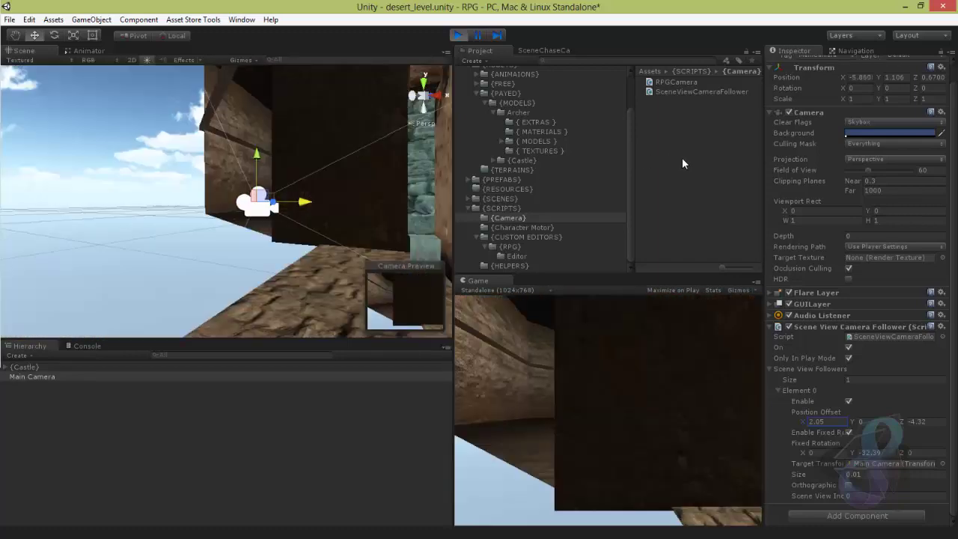
{"action": "left_click", "coordinate": [458, 36]}
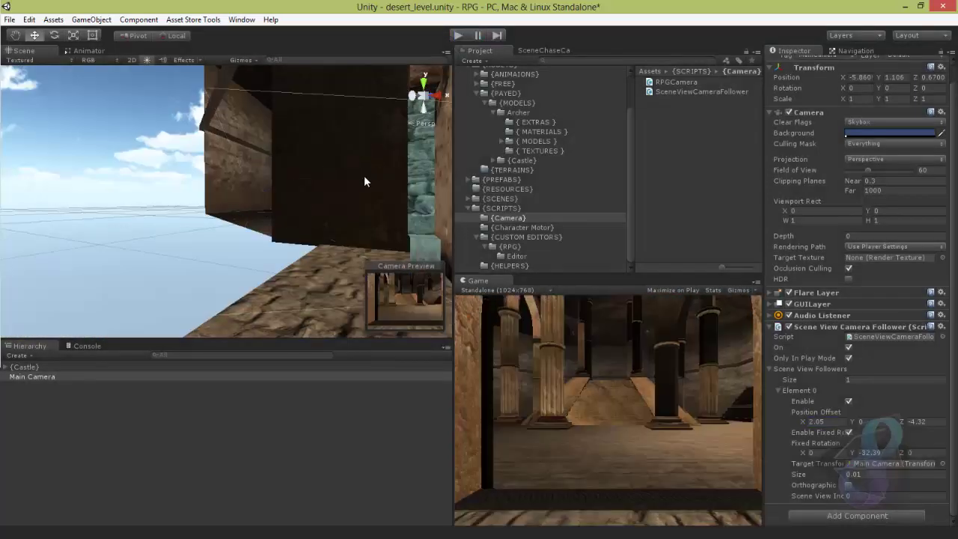
Frame Main Camera, remove its Scene View Camera Follower via Remove Component, then deselect it
{"action": "key", "text": "f"}
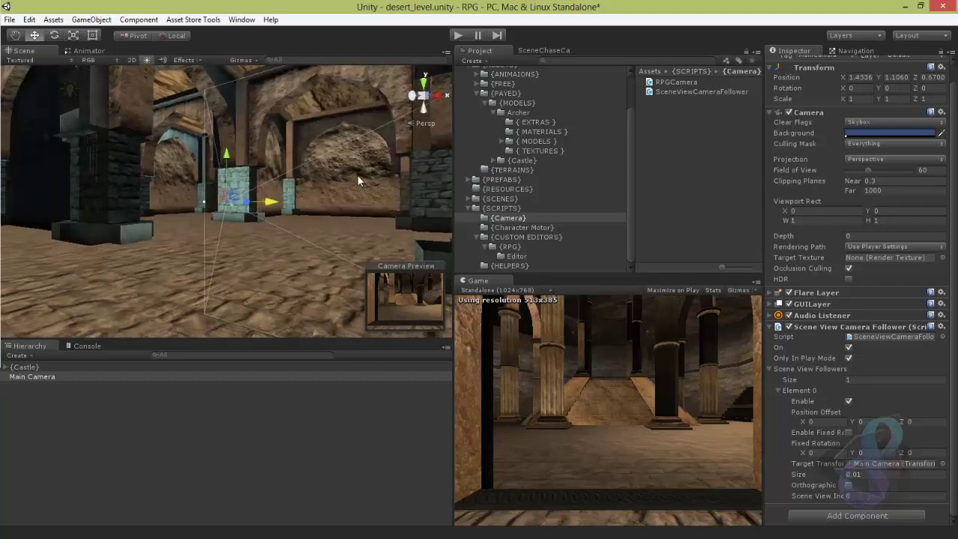
{"action": "left_click_drag", "start_coordinate": [187, 235], "coordinate": [277, 234], "text": "alt"}
{"action": "right_click_drag", "start_coordinate": [277, 234], "coordinate": [872, 276], "text": "alt"}
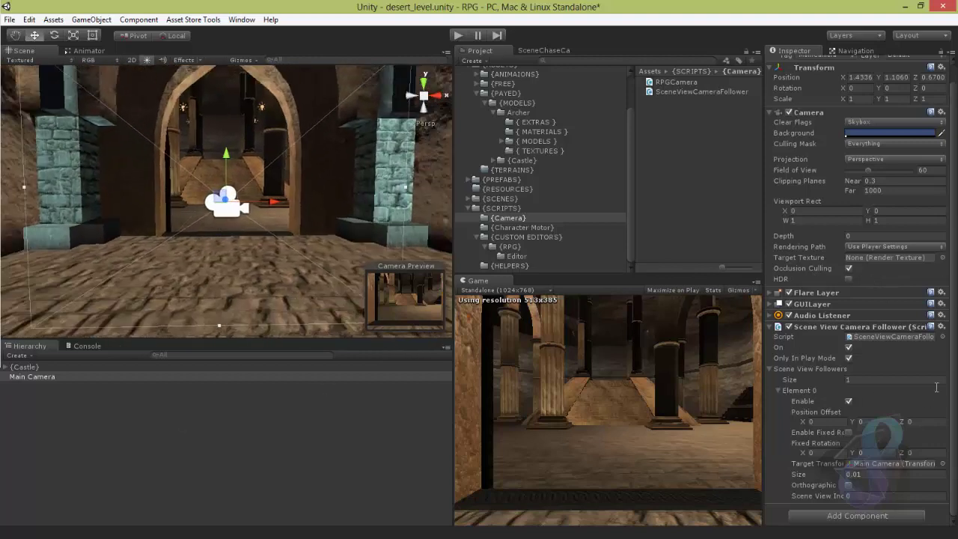
{"action": "left_click", "coordinate": [940, 328]}
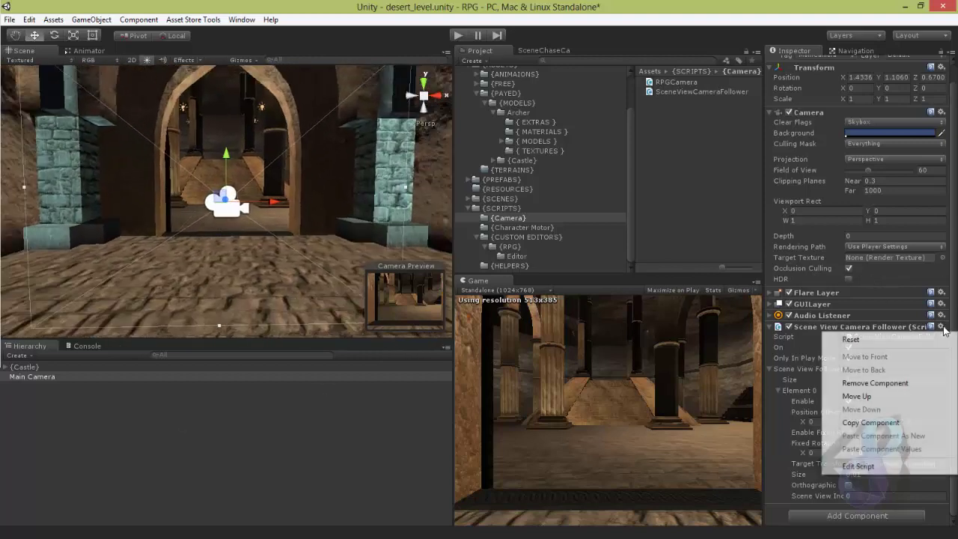
{"action": "left_click", "coordinate": [906, 383]}
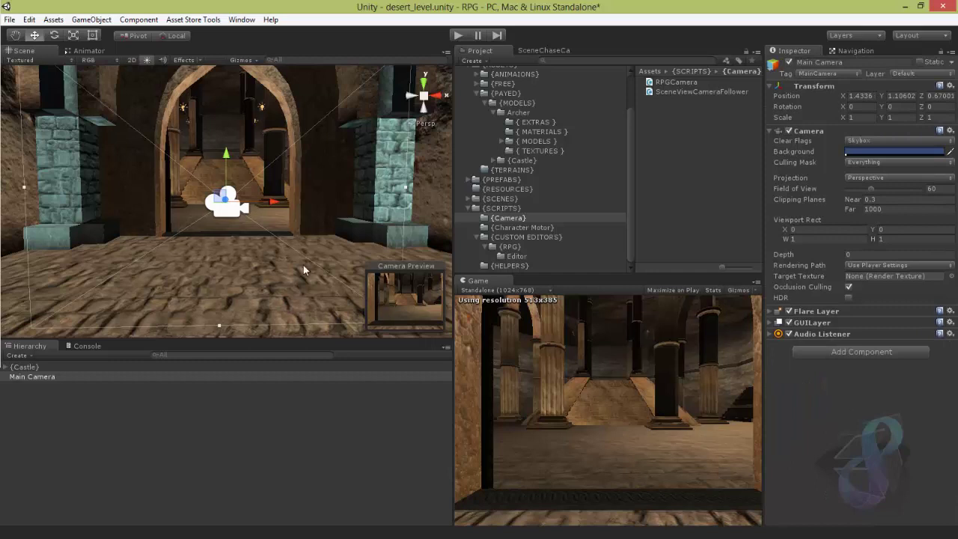
{"action": "left_click", "coordinate": [225, 446]}
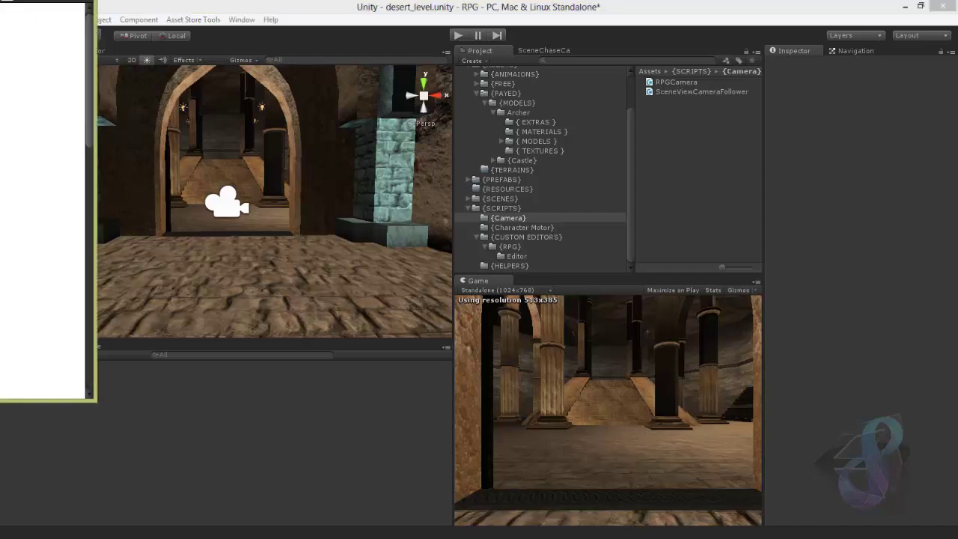
Move the Asset Store window into view, browse Complete Projects listings, and expand Animation
{"action": "left_click_drag", "start_coordinate": [0, 54], "coordinate": [239, 51]}
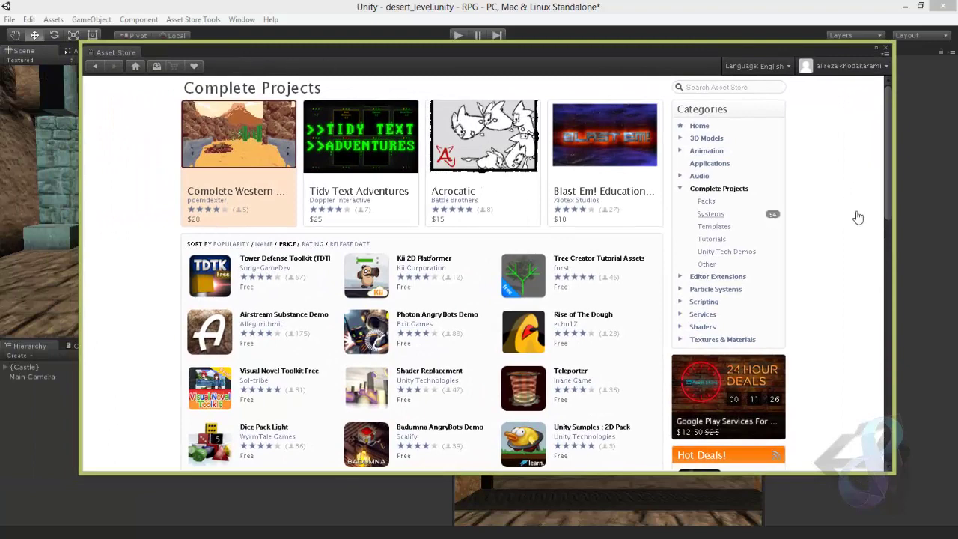
{"action": "left_click", "coordinate": [700, 190]}
{"action": "left_click_drag", "start_coordinate": [886, 159], "coordinate": [884, 250]}
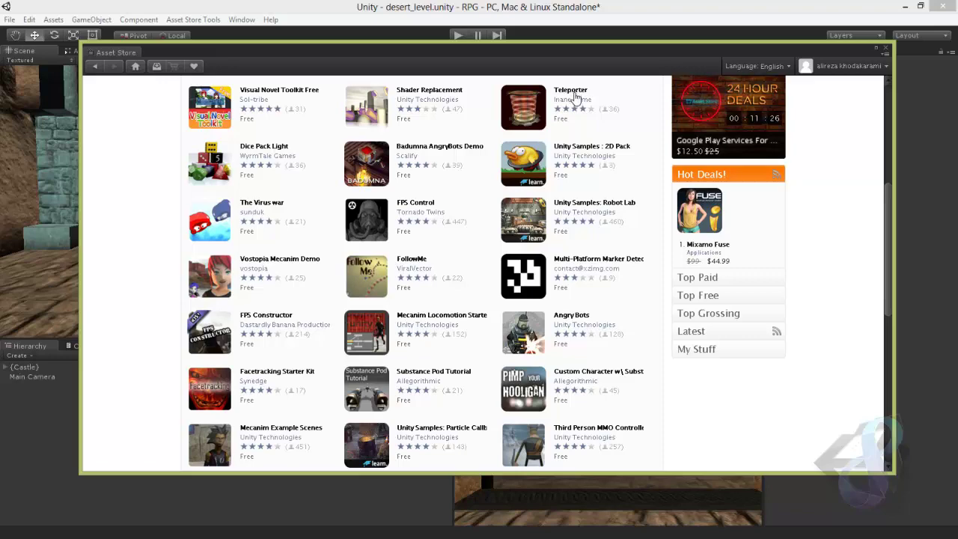
{"action": "left_click_drag", "start_coordinate": [889, 228], "coordinate": [886, 118]}
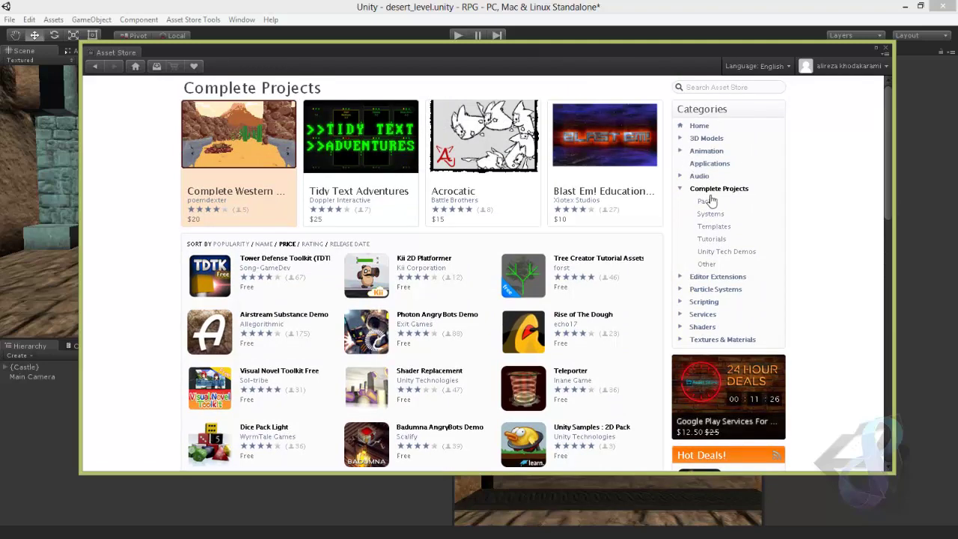
{"action": "left_click", "coordinate": [684, 153]}
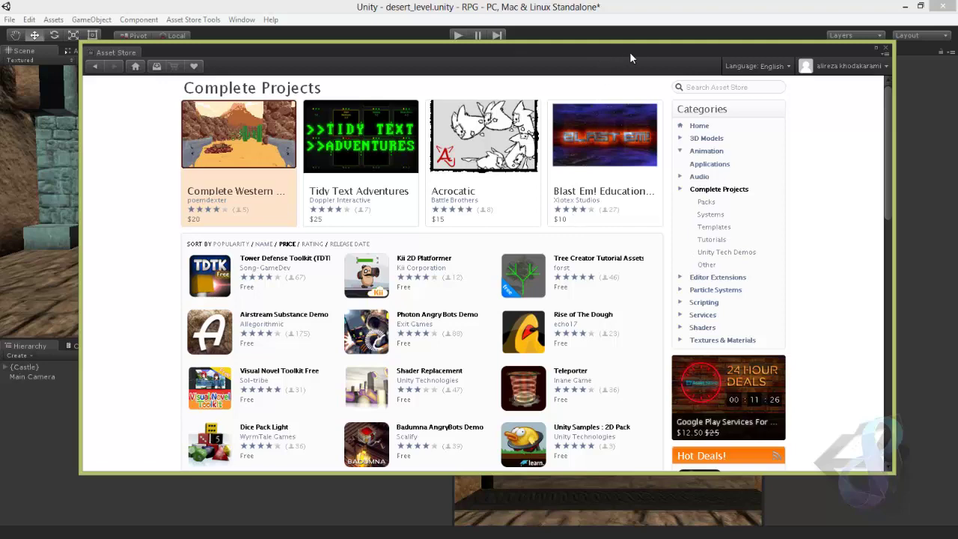
{"action": "left_click_drag", "start_coordinate": [629, 52], "coordinate": [633, 75]}
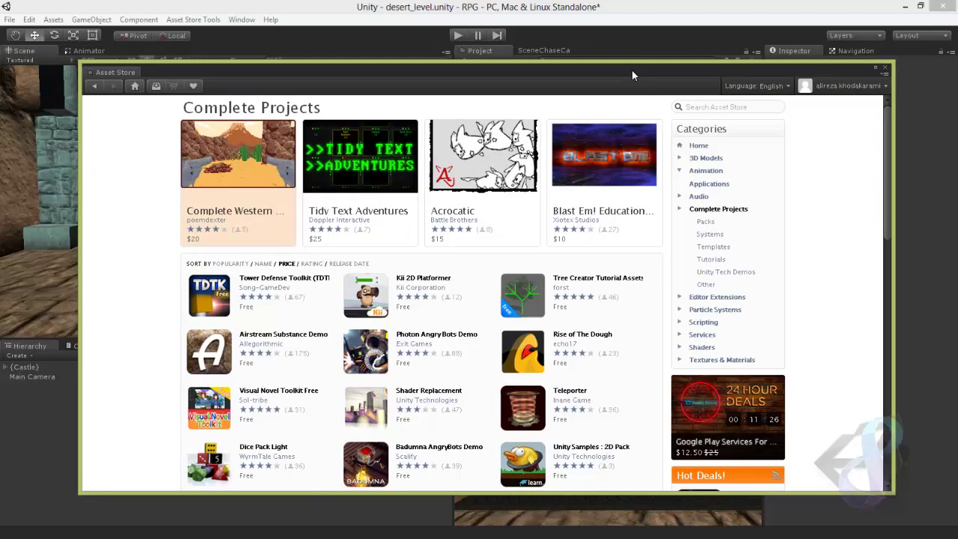
Pick Animation > Bipedal in Categories and scroll through the loaded animation packs
{"action": "left_click", "coordinate": [701, 172]}
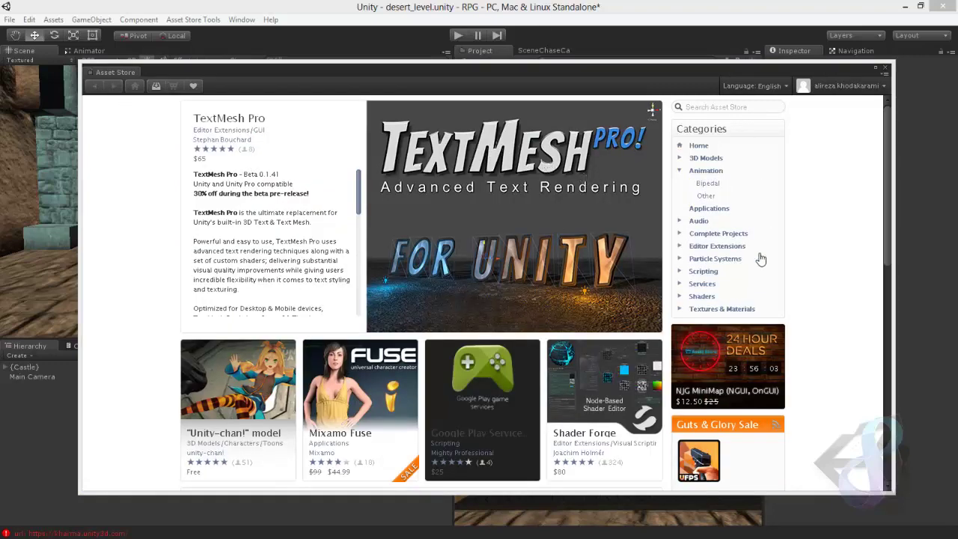
{"action": "left_click", "coordinate": [711, 185]}
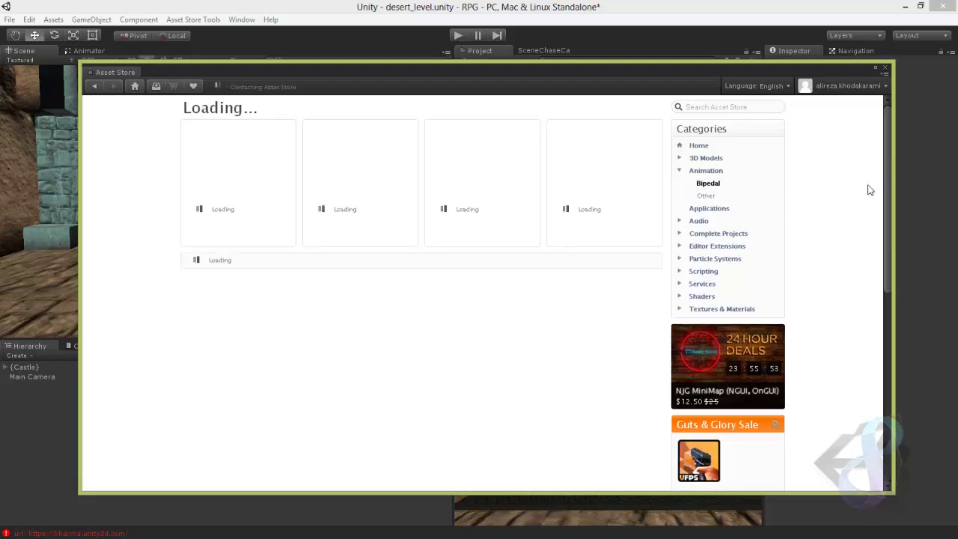
{"action": "left_click_drag", "start_coordinate": [887, 161], "coordinate": [889, 238]}
{"action": "left_click_drag", "start_coordinate": [887, 194], "coordinate": [884, 142]}
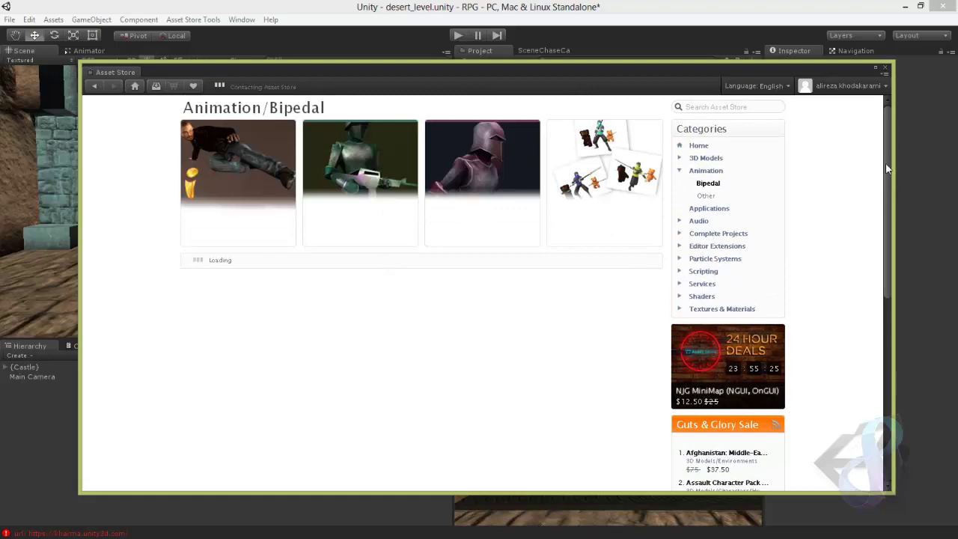
{"action": "left_click_drag", "start_coordinate": [887, 164], "coordinate": [890, 215]}
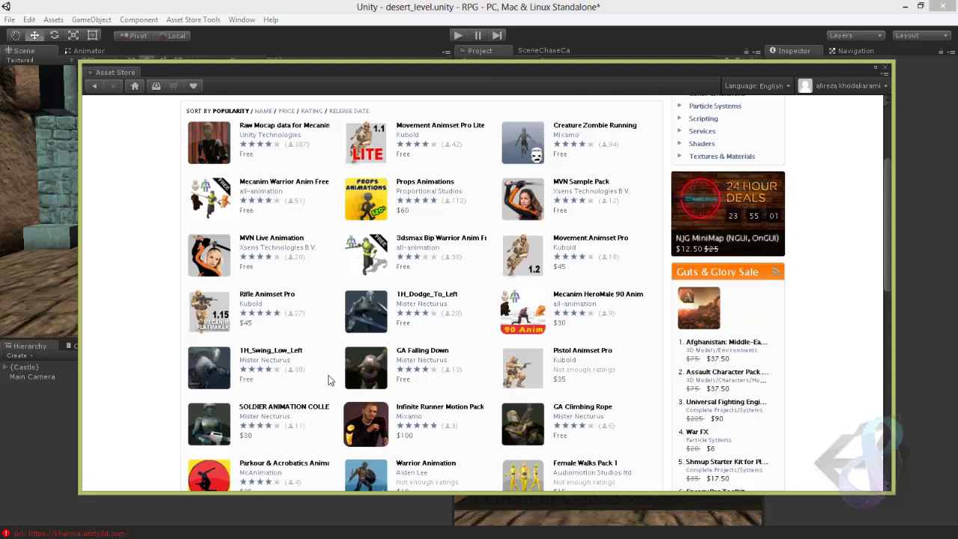
Scroll the Bipedal list, open GA Climbing Rope, and click Import on its product page
{"action": "scroll", "coordinate": [886, 203], "scroll_direction": "down", "scroll_amount": 3}
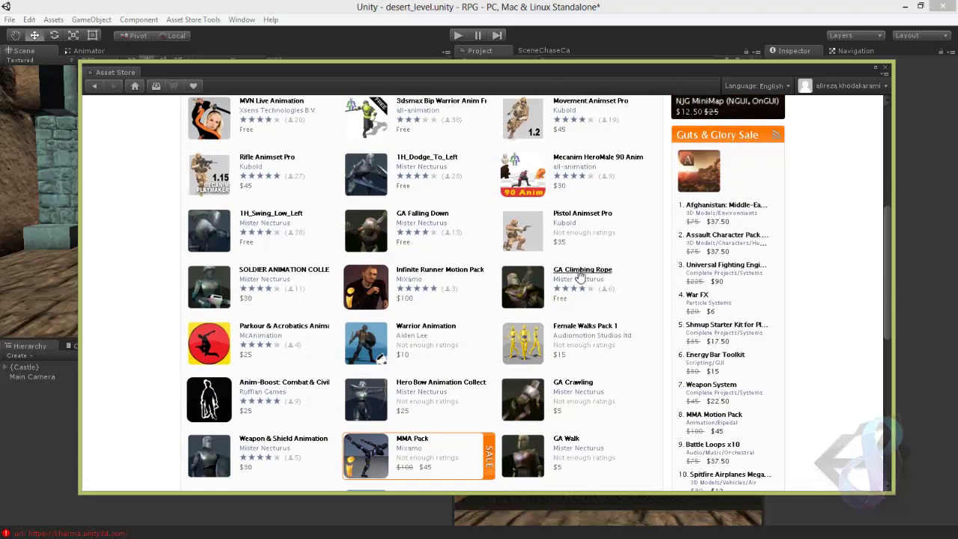
{"action": "left_click", "coordinate": [580, 274]}
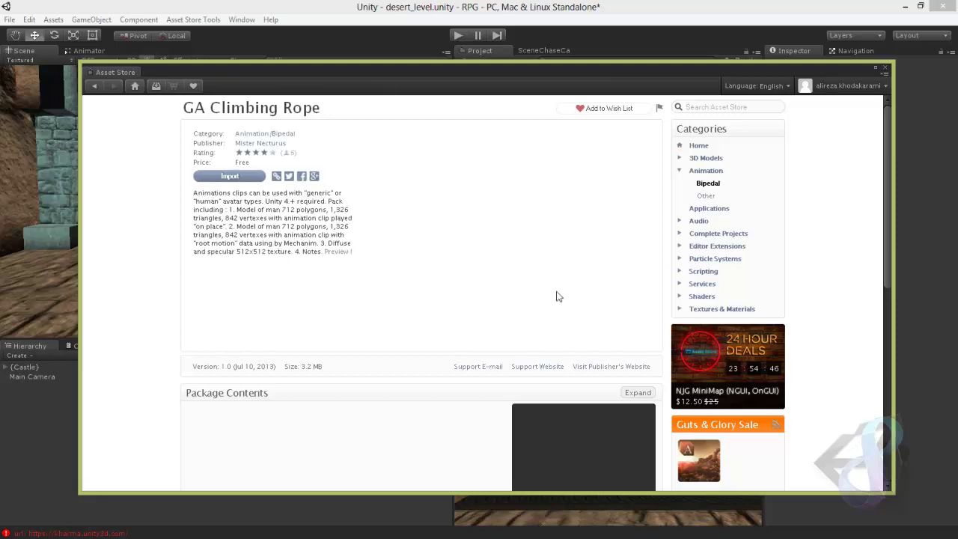
{"action": "left_click", "coordinate": [232, 177]}
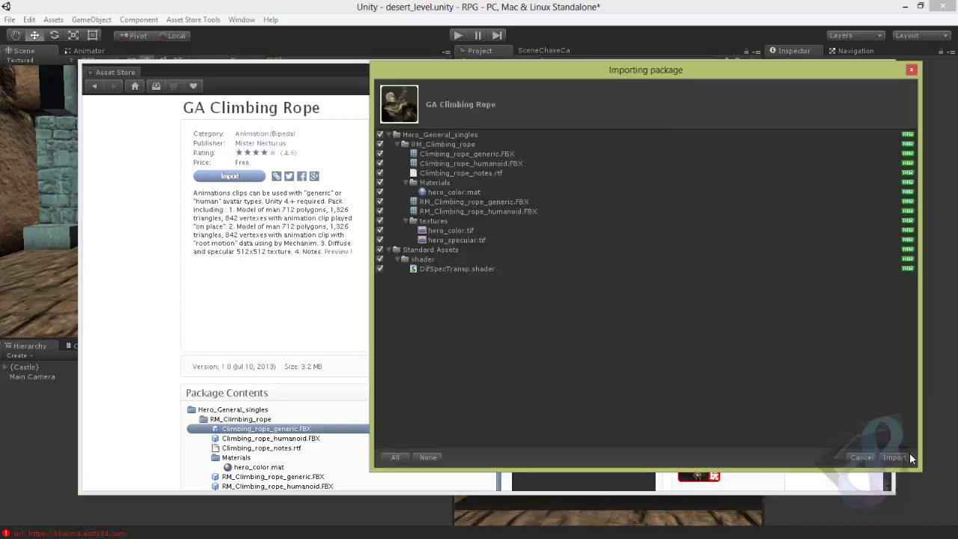
Confirm Import in the Importing package dialog to bring in all GA Climbing Rope files
{"action": "left_click", "coordinate": [895, 457]}
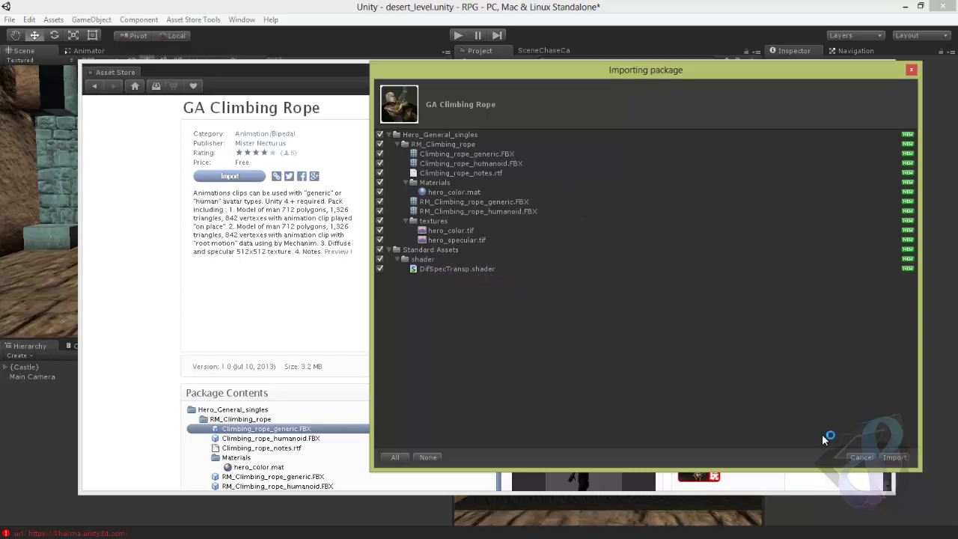
{"action": "left_click", "coordinate": [895, 457]}
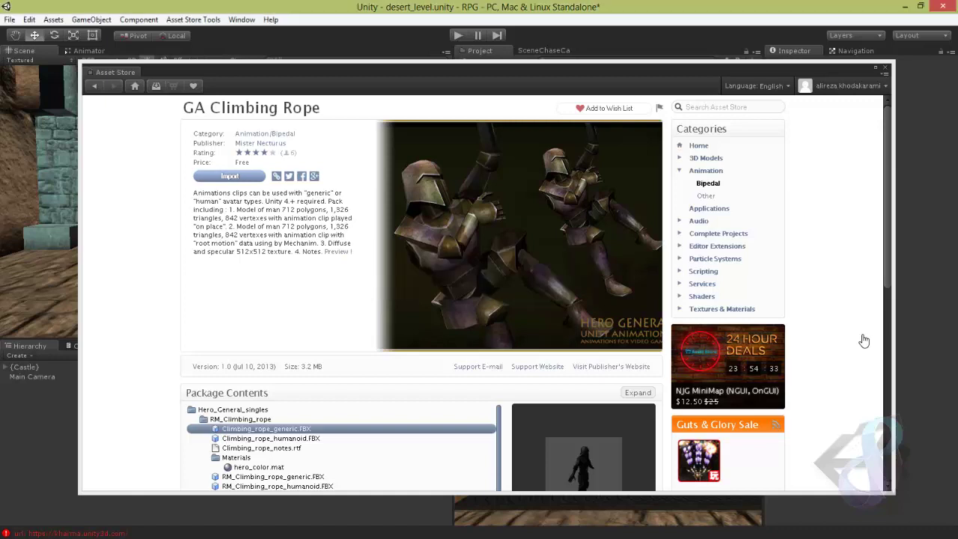
Close the Asset Store and expand {FREE}, {STANDARD} and Standard Assets in the Project tree
{"action": "left_click", "coordinate": [887, 71]}
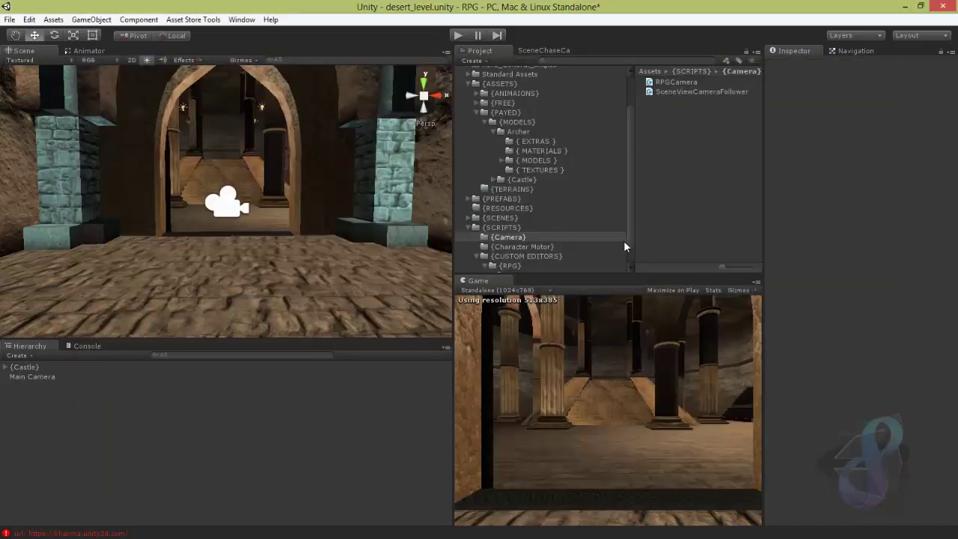
{"action": "scroll", "coordinate": [629, 172], "scroll_direction": "up", "scroll_amount": 3}
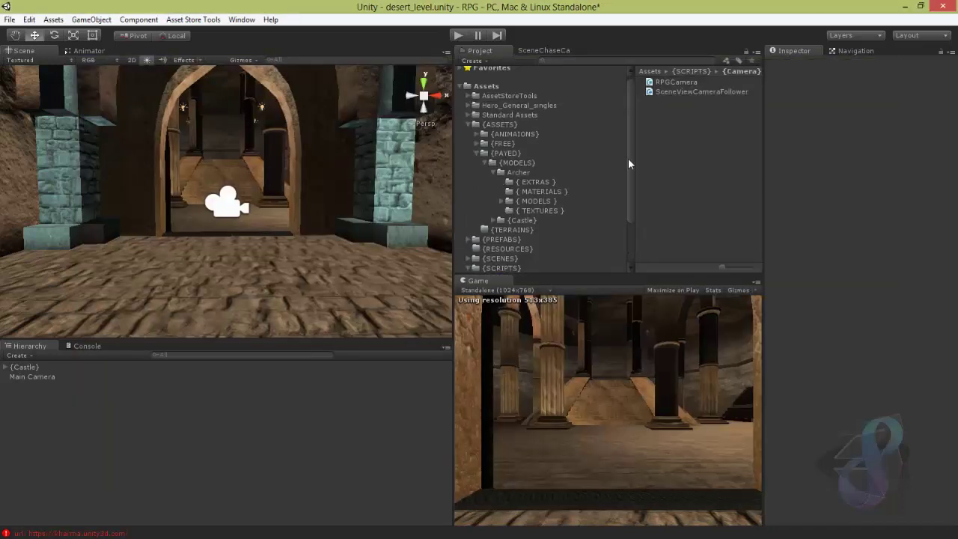
{"action": "left_click", "coordinate": [469, 129]}
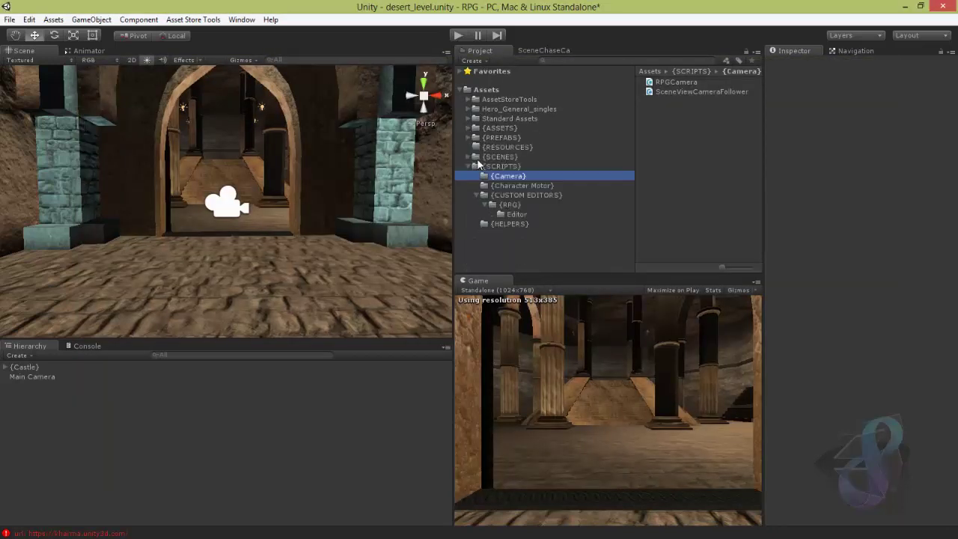
{"action": "left_click", "coordinate": [469, 129]}
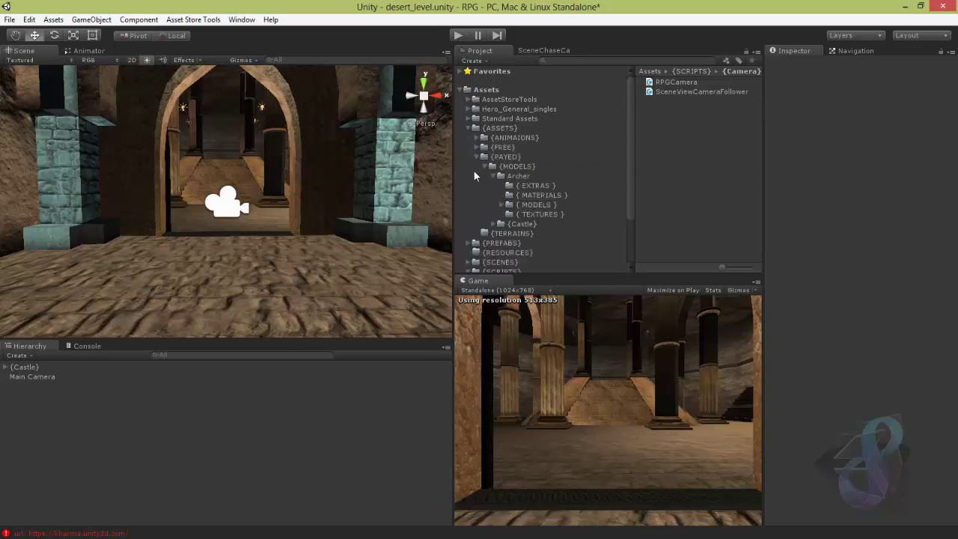
{"action": "left_click", "coordinate": [475, 157]}
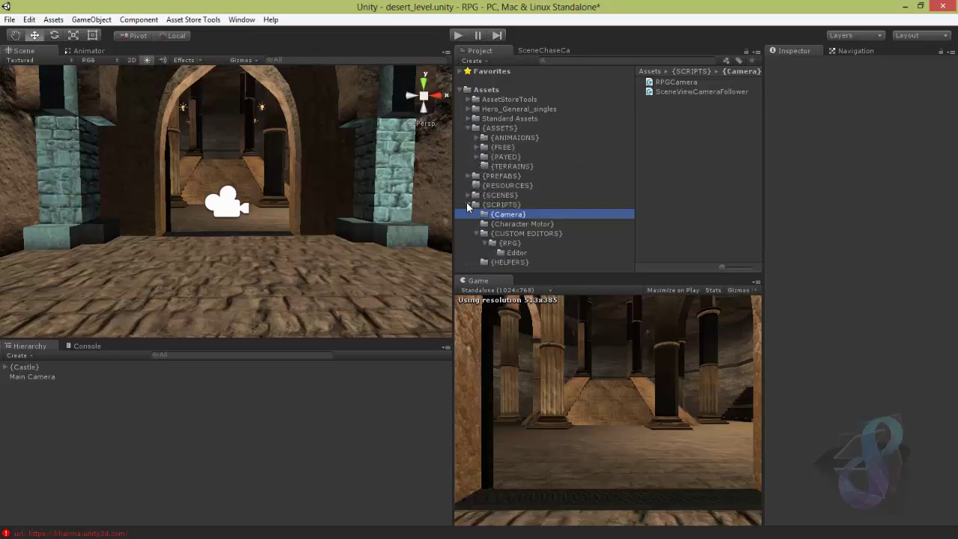
{"action": "left_click", "coordinate": [468, 205]}
{"action": "left_click", "coordinate": [476, 148]}
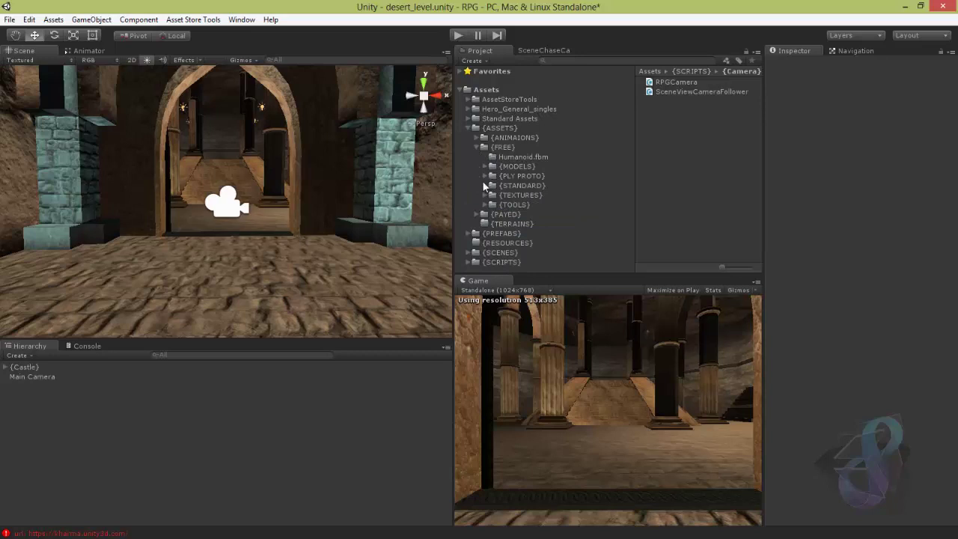
{"action": "left_click", "coordinate": [483, 185]}
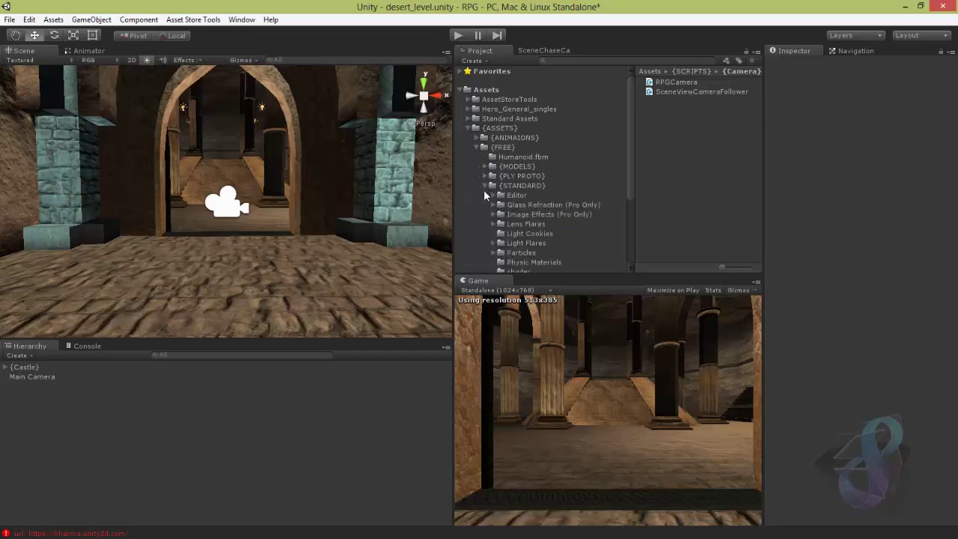
{"action": "left_click", "coordinate": [468, 119]}
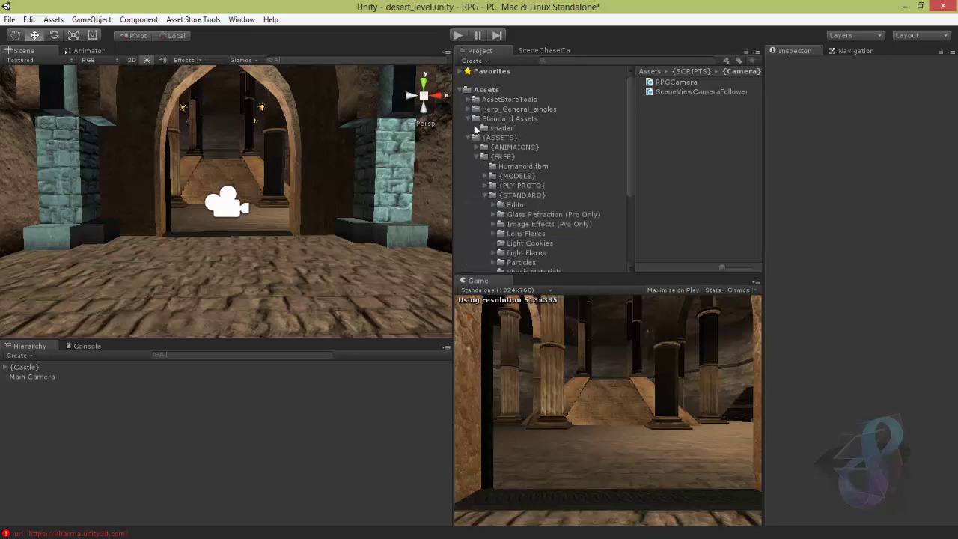
Move the DifSpecTransp shader from Standard Assets into the {STANDARD} shader folder
{"action": "left_click_drag", "start_coordinate": [630, 151], "coordinate": [629, 179]}
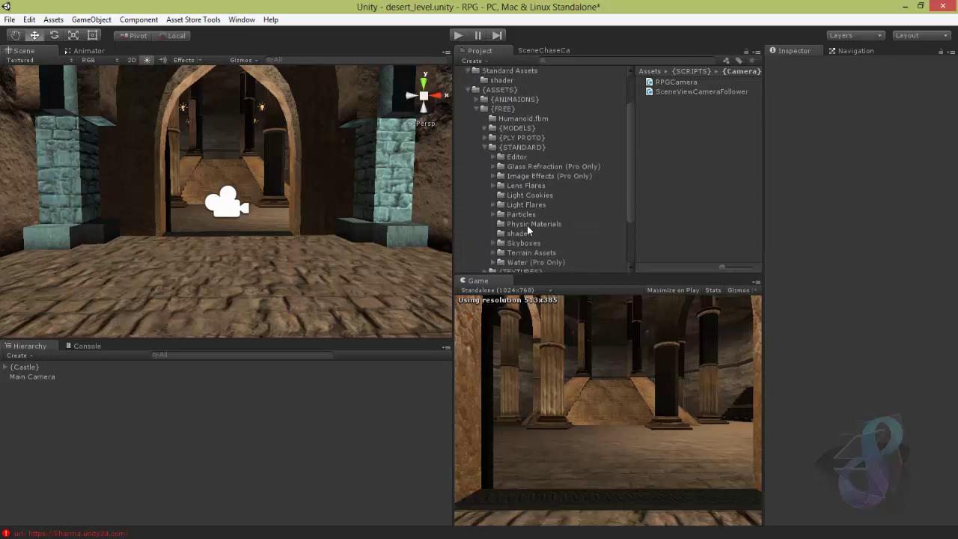
{"action": "left_click", "coordinate": [506, 80]}
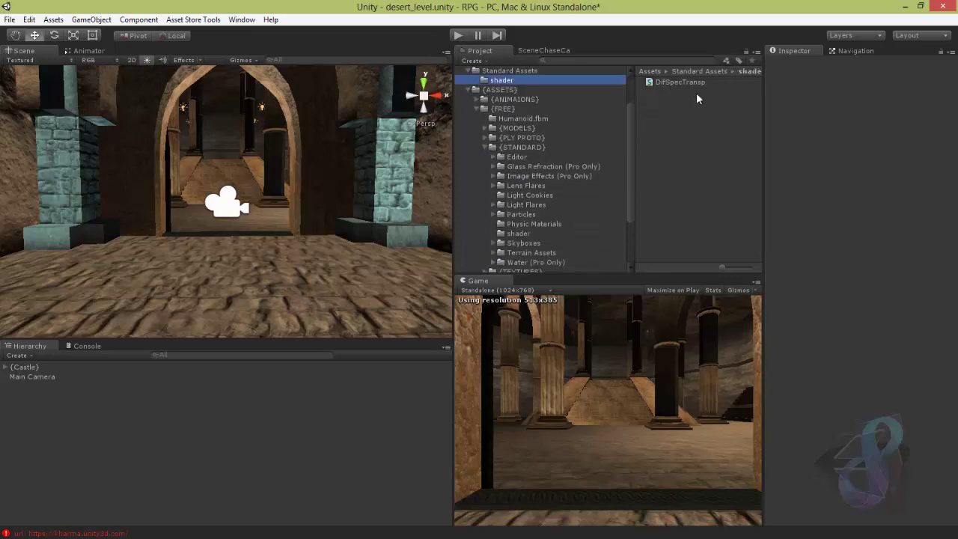
{"action": "left_click", "coordinate": [519, 233]}
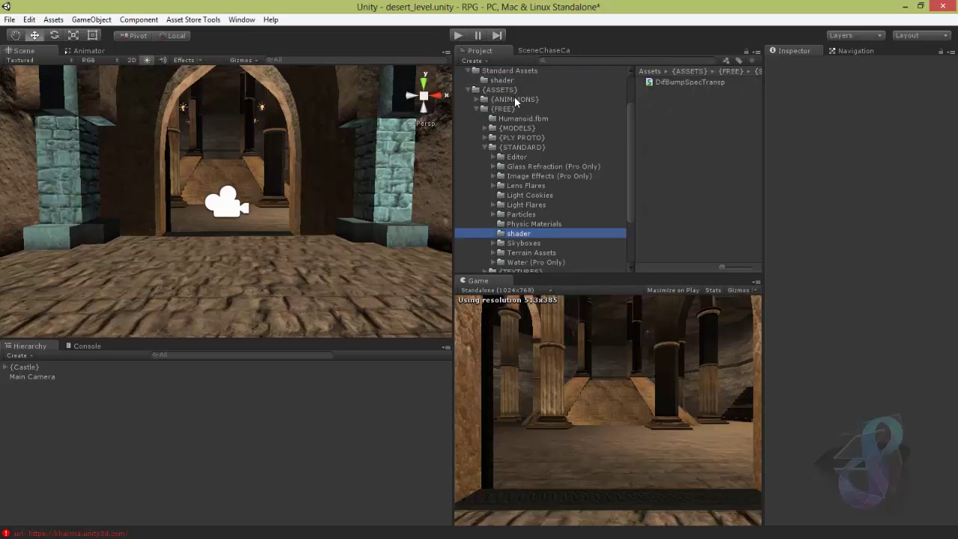
{"action": "left_click", "coordinate": [506, 78]}
{"action": "left_click_drag", "start_coordinate": [679, 83], "coordinate": [556, 239]}
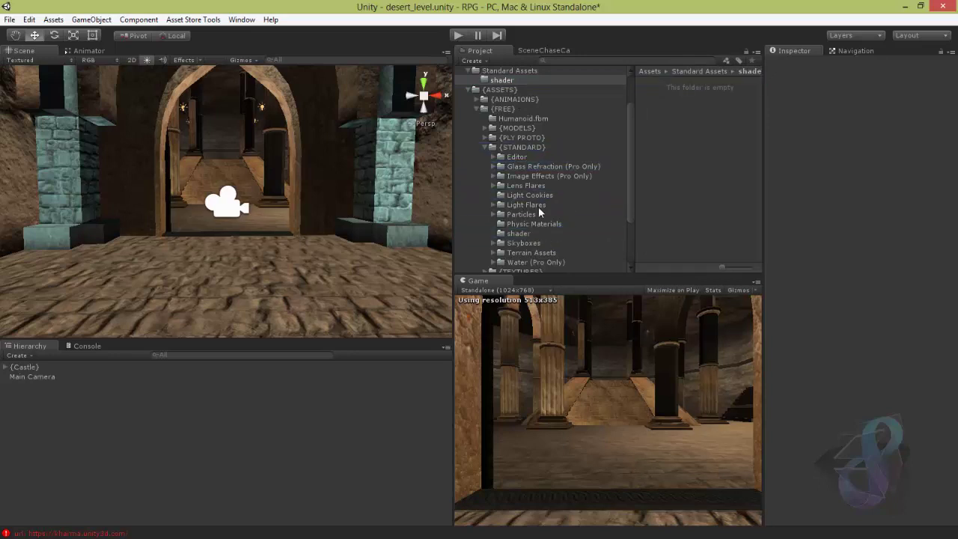
Delete the Standard Assets folder and open Hero_General_singles > RM_Climbing_rope
{"action": "left_click", "coordinate": [515, 72]}
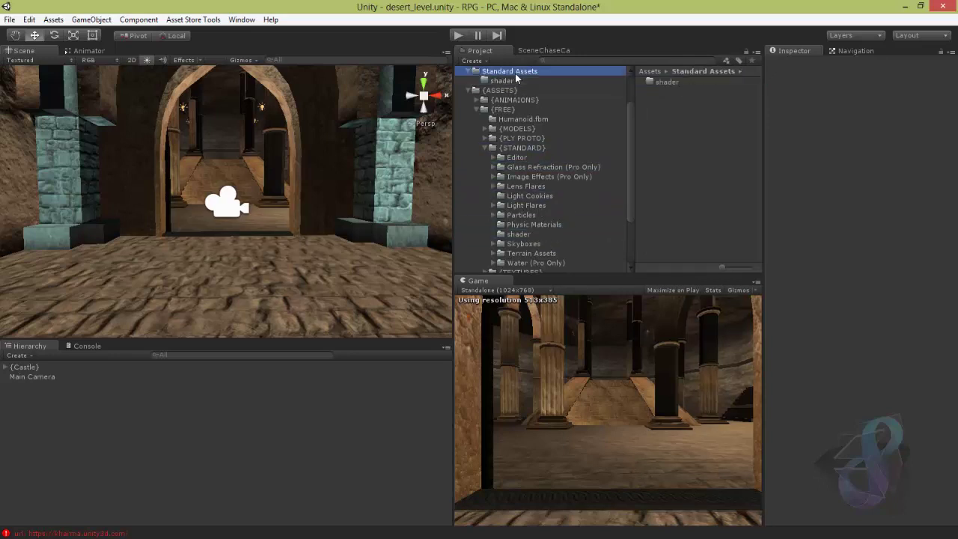
{"action": "key", "text": "Delete"}
{"action": "key", "text": "Return"}
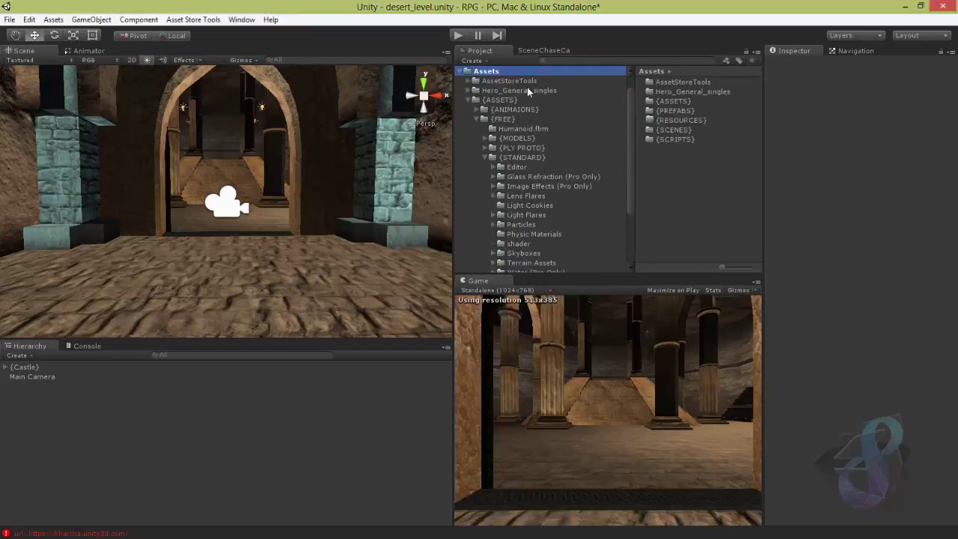
{"action": "left_click", "coordinate": [527, 90]}
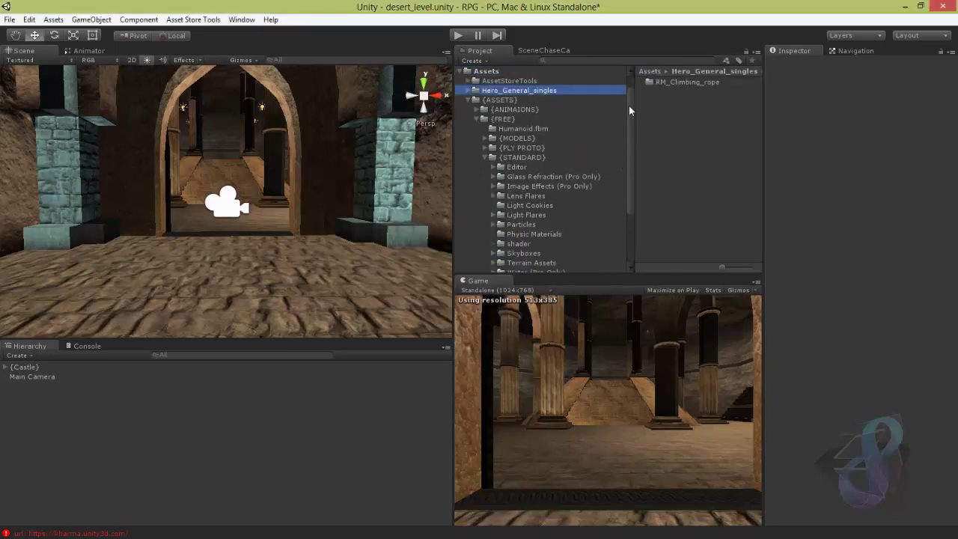
{"action": "left_click", "coordinate": [468, 90]}
{"action": "left_click", "coordinate": [516, 99]}
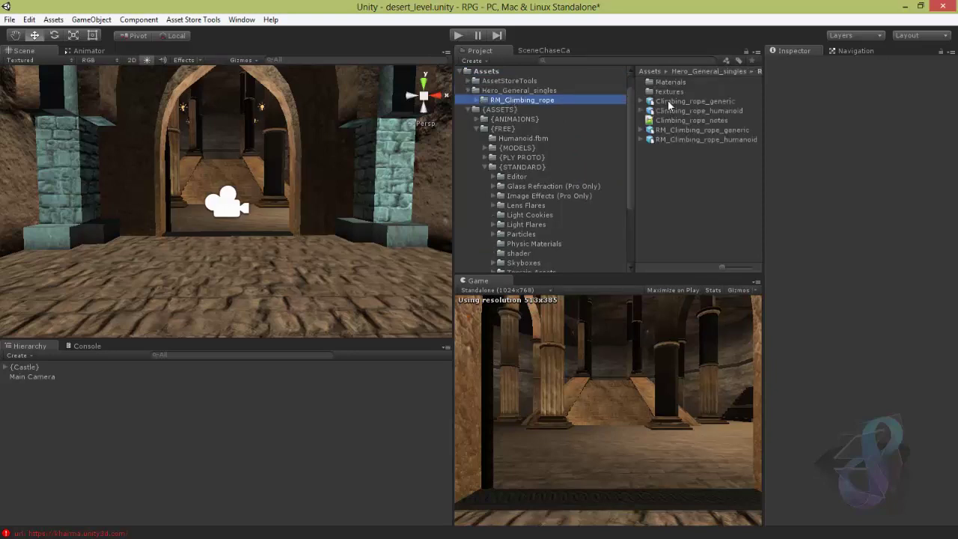
Check the Climbing_rope humanoid rig settings, then move Hero_General_singles into {ANIMAIONS}
{"action": "left_click", "coordinate": [682, 102]}
{"action": "left_click", "coordinate": [704, 110]}
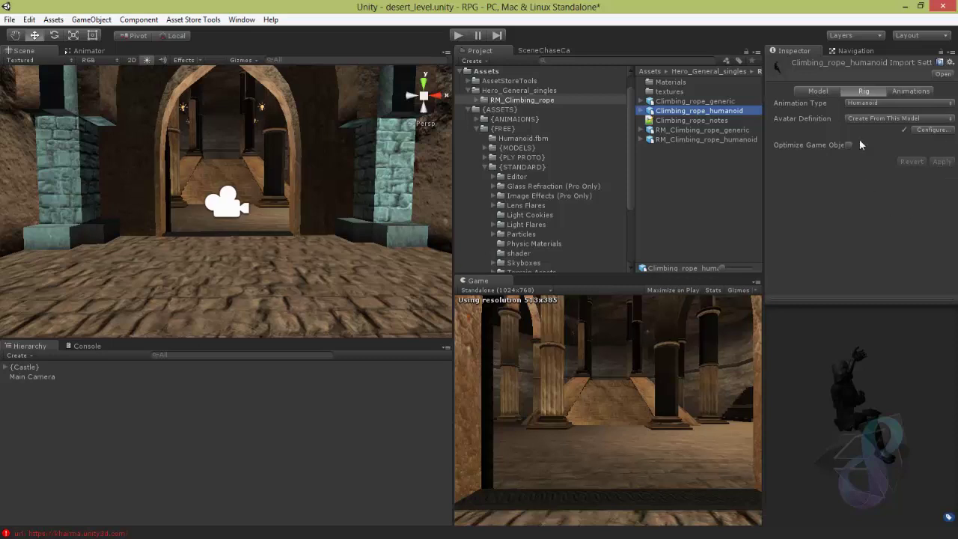
{"action": "left_click", "coordinate": [468, 91]}
{"action": "left_click_drag", "start_coordinate": [511, 90], "coordinate": [535, 97]}
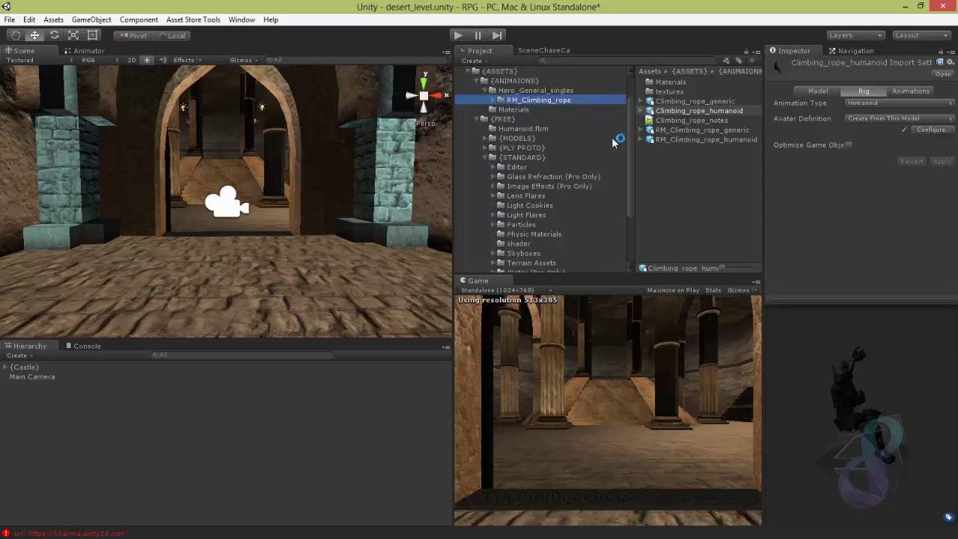
{"action": "left_click", "coordinate": [485, 81]}
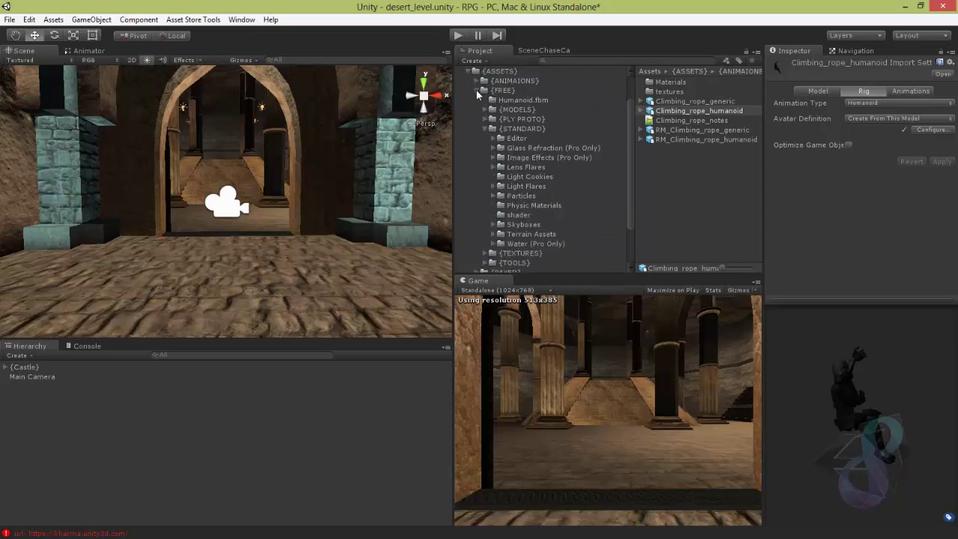
{"action": "left_click", "coordinate": [476, 90]}
Select mArcher from {PAYED} > Archer > { MODELS } and rotate its preview to inspect the model
{"action": "left_click", "coordinate": [477, 138]}
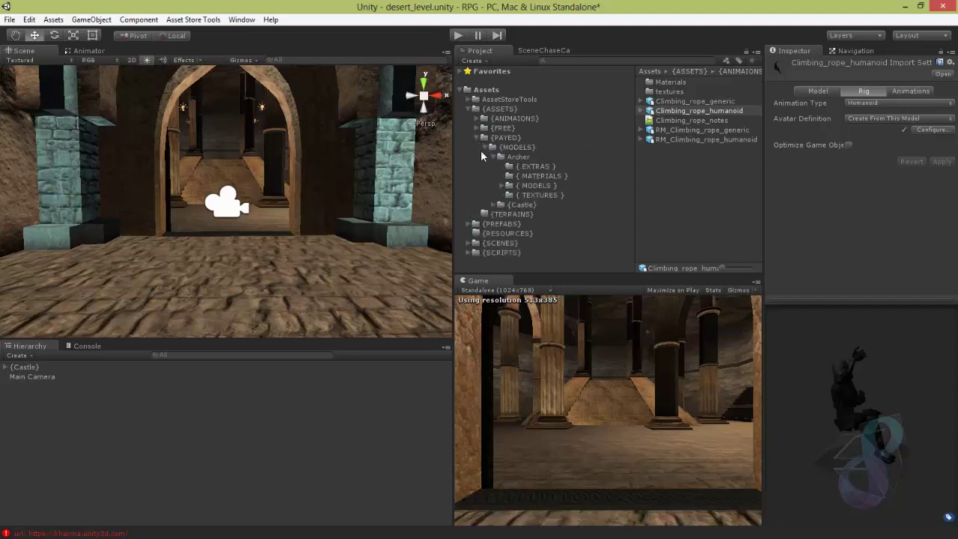
{"action": "left_click", "coordinate": [509, 157]}
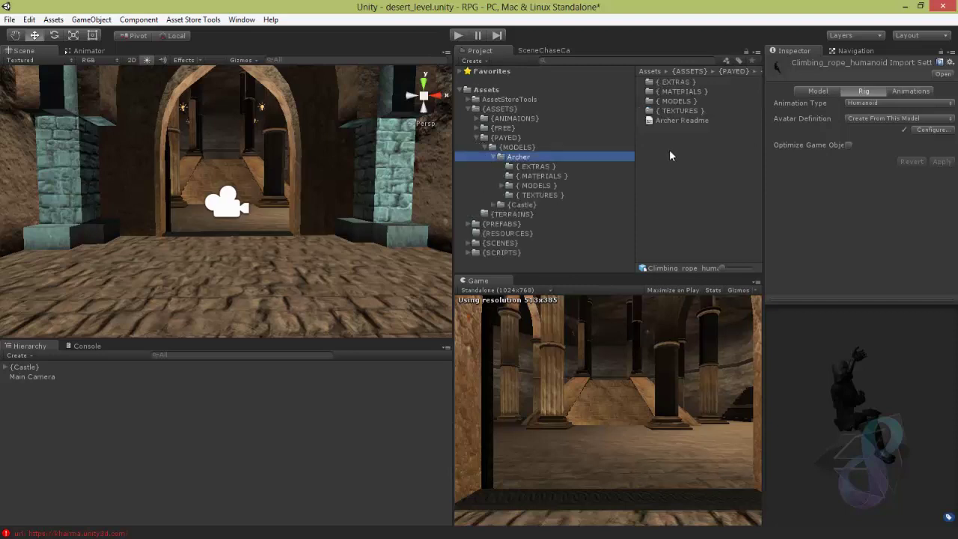
{"action": "left_click", "coordinate": [542, 184]}
{"action": "left_click", "coordinate": [678, 92]}
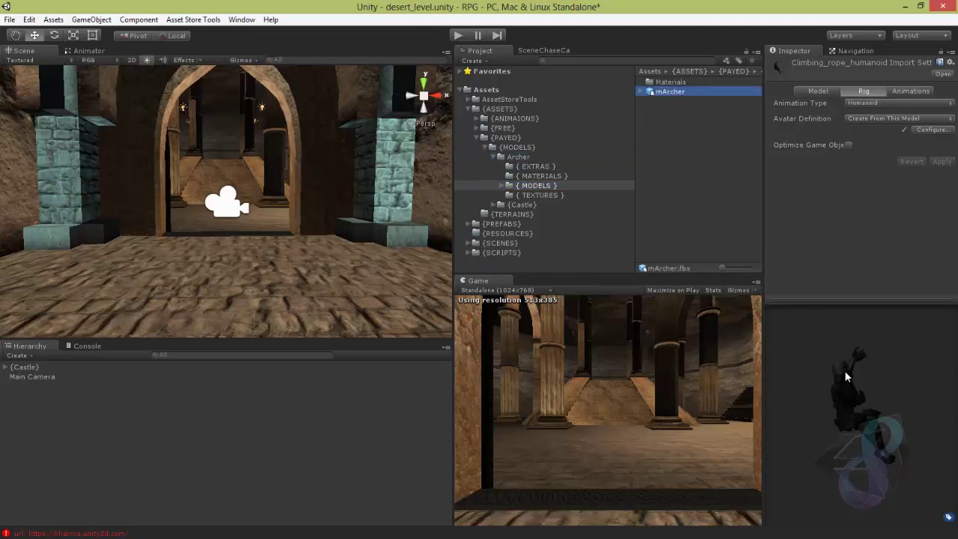
{"action": "left_click_drag", "start_coordinate": [845, 375], "coordinate": [335, 385]}
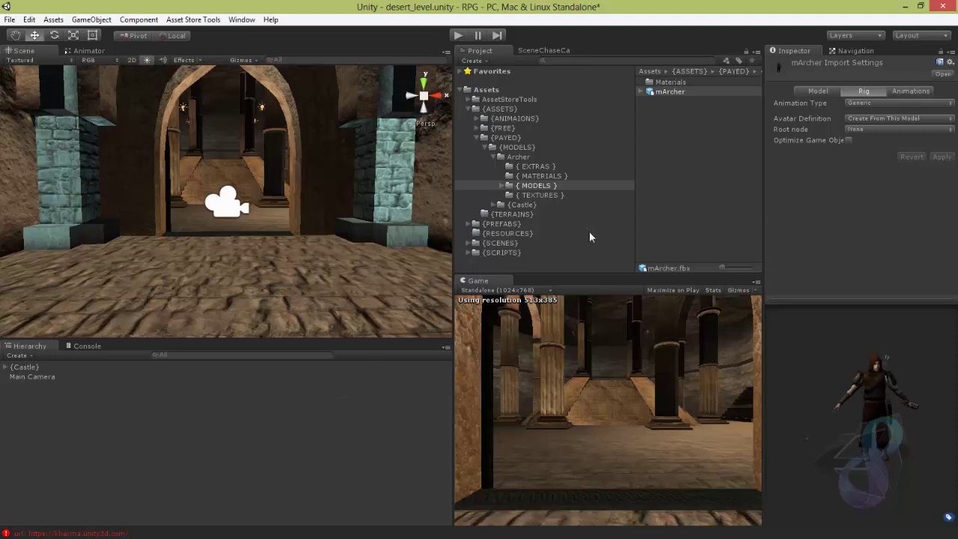
{"action": "left_click_drag", "start_coordinate": [457, 255], "coordinate": [217, 88]}
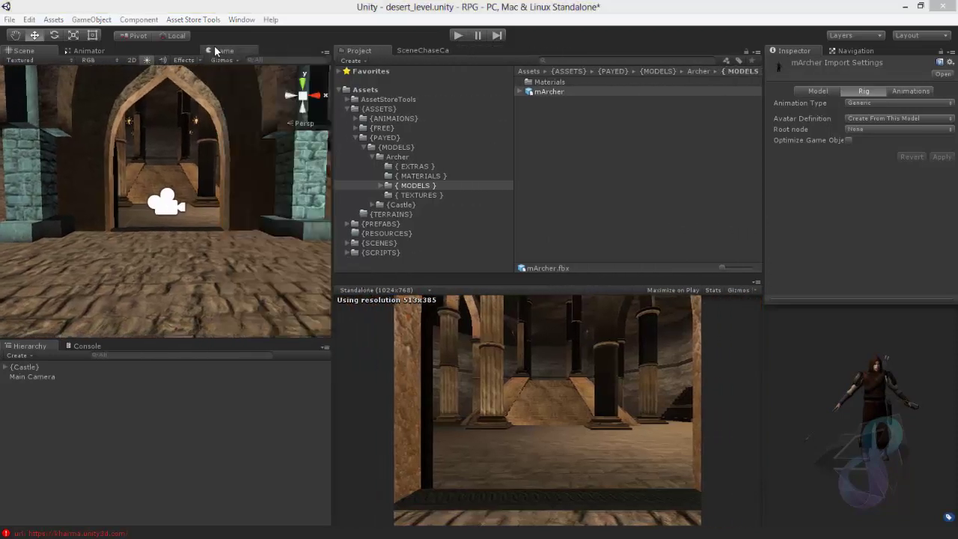
{"action": "left_click_drag", "start_coordinate": [339, 200], "coordinate": [574, 230]}
{"action": "left_click_drag", "start_coordinate": [770, 230], "coordinate": [507, 217]}
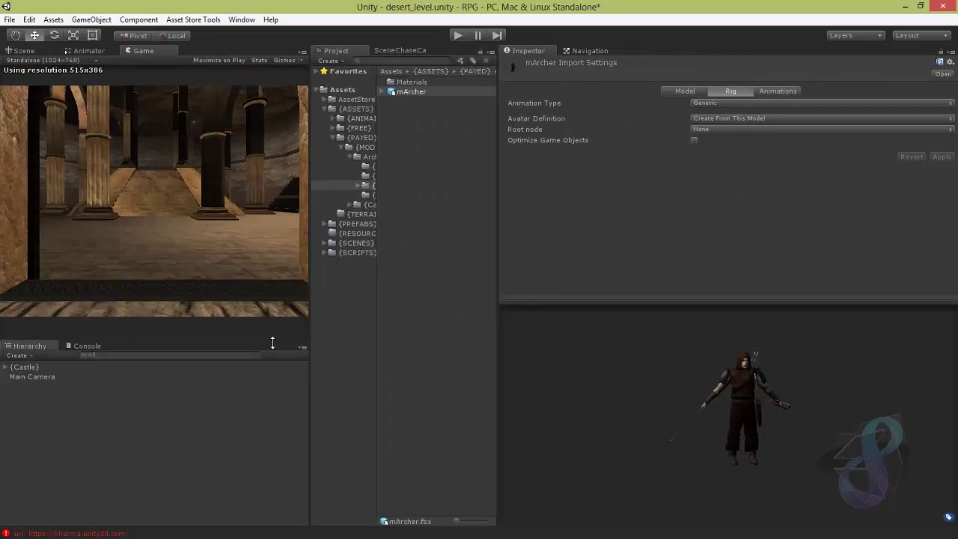
{"action": "left_click_drag", "start_coordinate": [271, 344], "coordinate": [277, 302]}
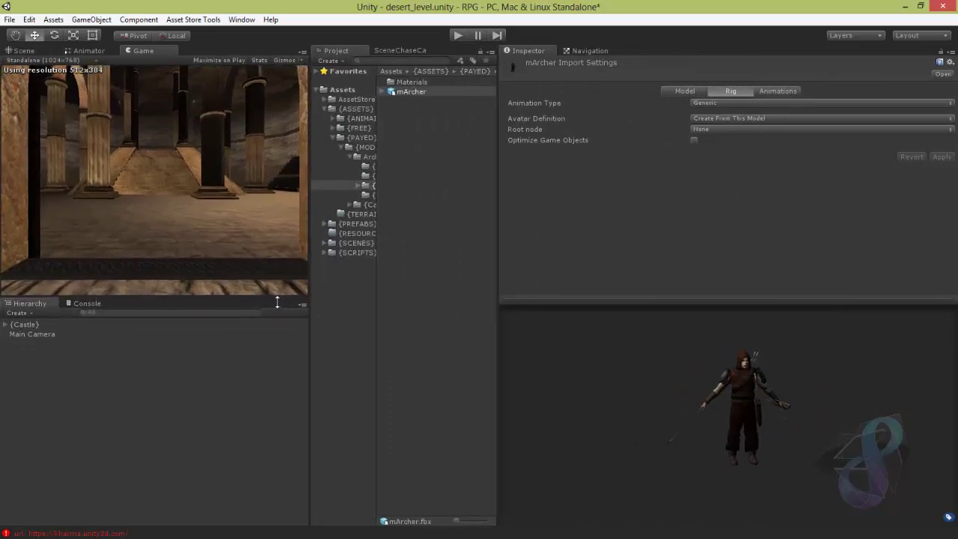
{"action": "left_click", "coordinate": [674, 90]}
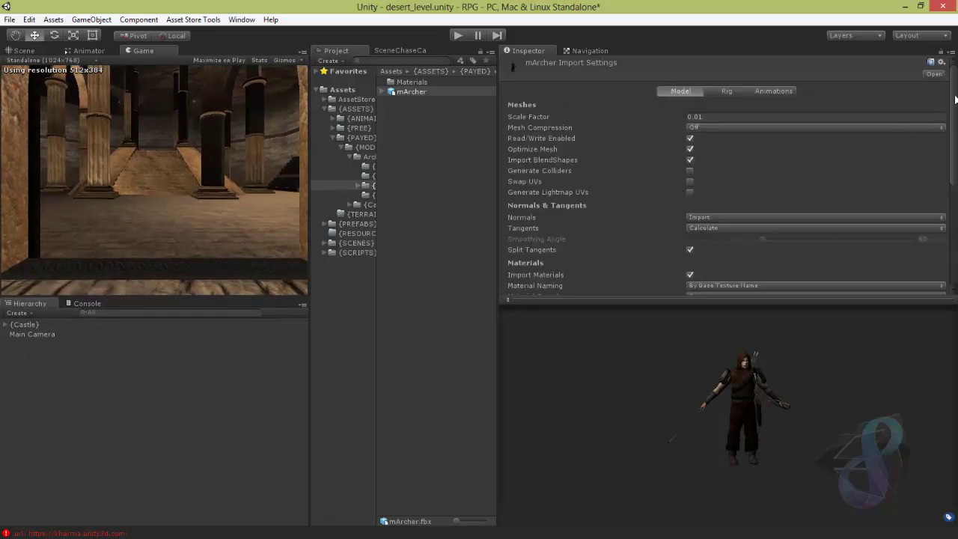
{"action": "left_click_drag", "start_coordinate": [955, 99], "coordinate": [952, 212]}
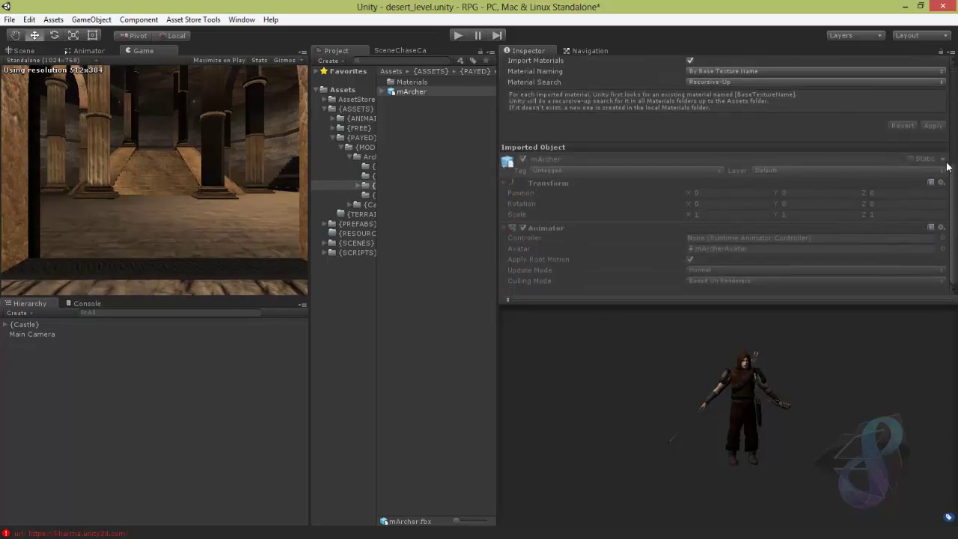
{"action": "scroll", "coordinate": [947, 166], "scroll_direction": "up", "scroll_amount": 5}
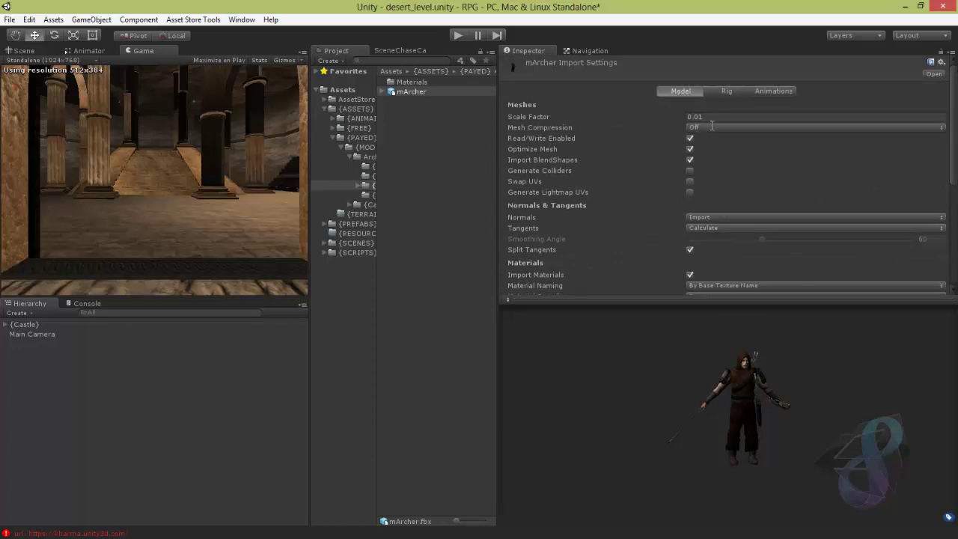
{"action": "scroll", "coordinate": [775, 219], "scroll_direction": "down", "scroll_amount": 5}
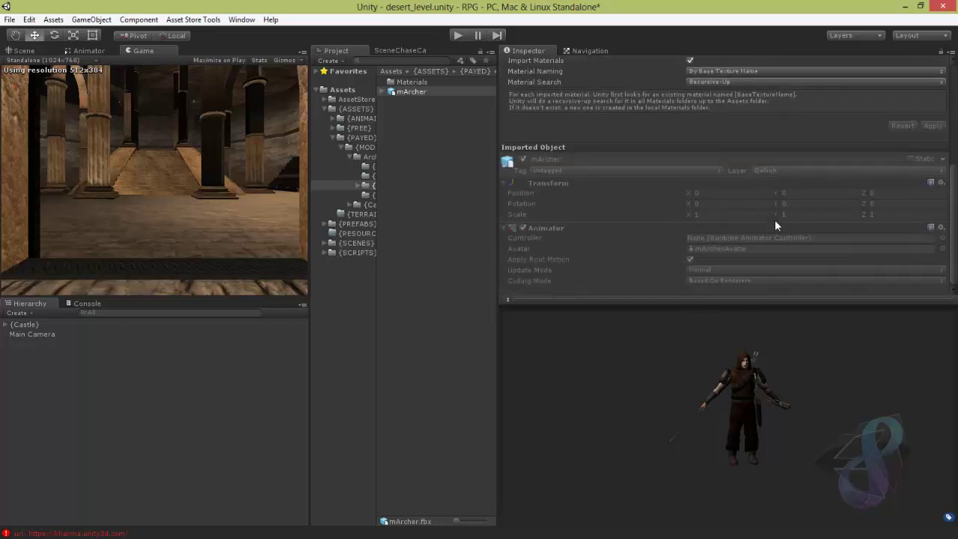
{"action": "scroll", "coordinate": [778, 225], "scroll_direction": "up", "scroll_amount": 5}
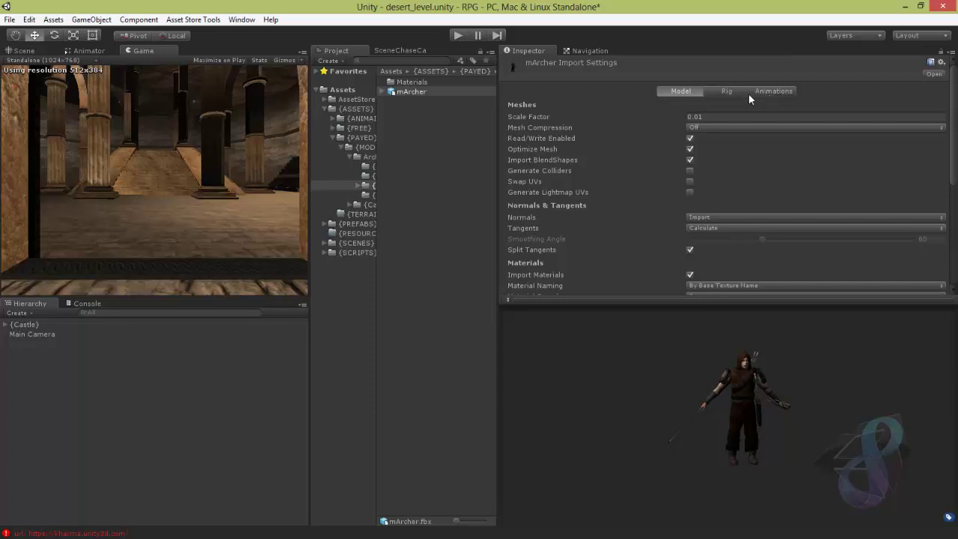
On mArcher's Rig tab, change Animation Type from Generic to Humanoid
{"action": "left_click", "coordinate": [728, 92]}
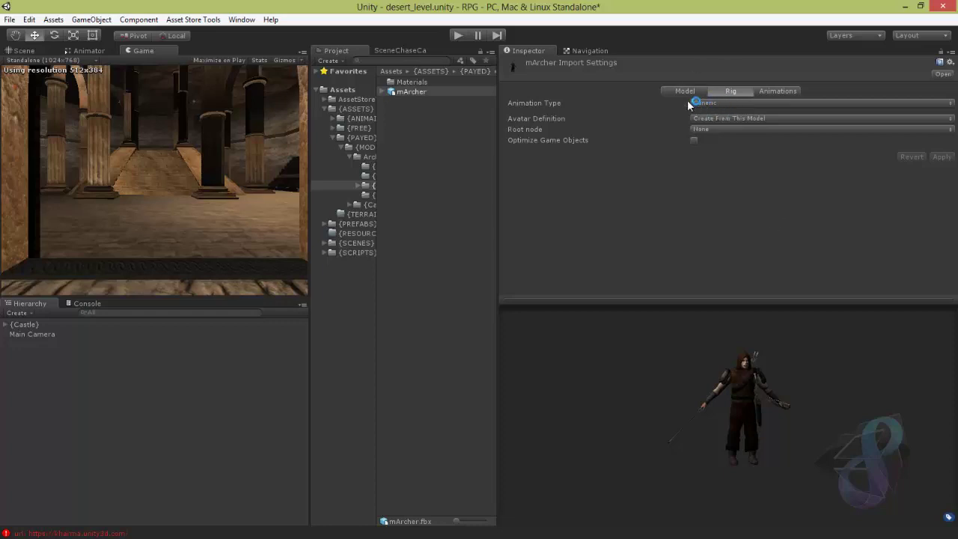
{"action": "left_click", "coordinate": [735, 104]}
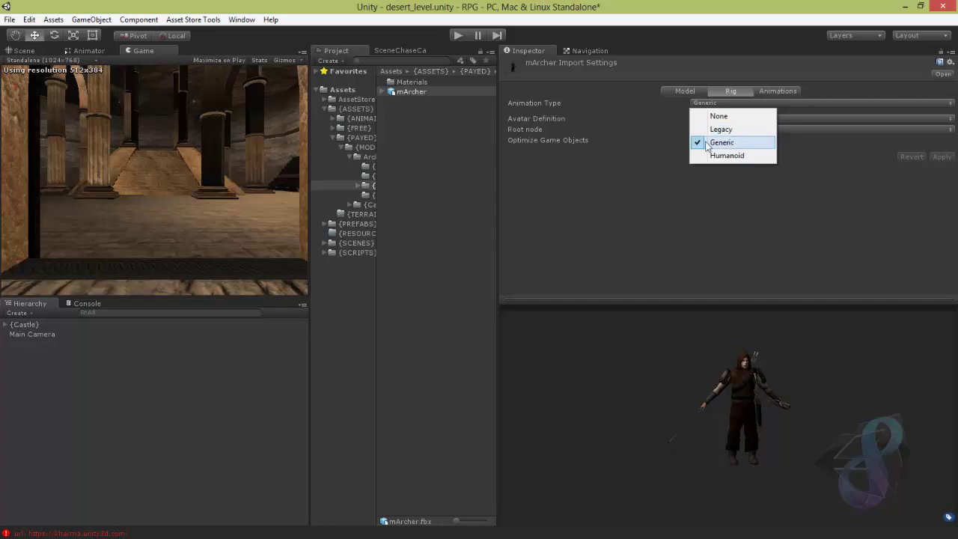
{"action": "left_click", "coordinate": [740, 214]}
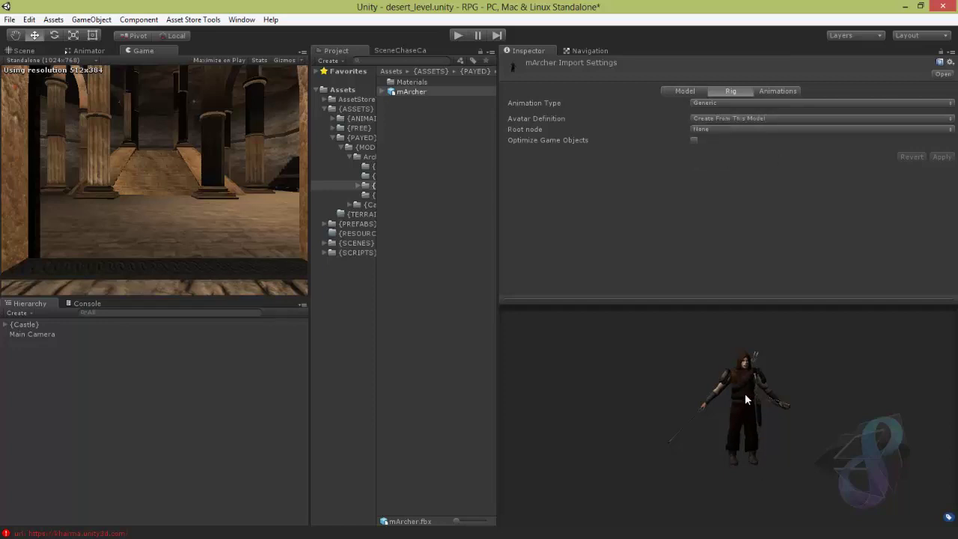
{"action": "left_click", "coordinate": [722, 104]}
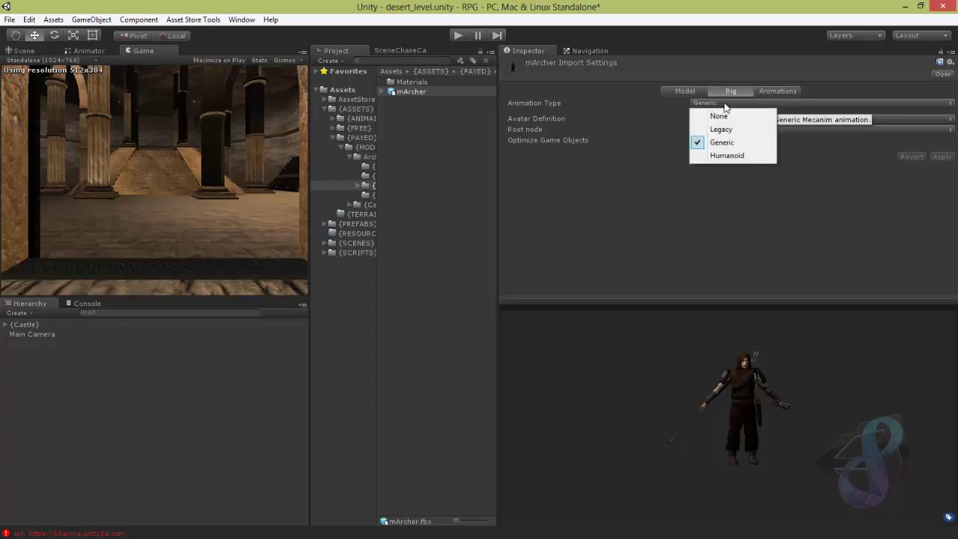
{"action": "left_click", "coordinate": [830, 258]}
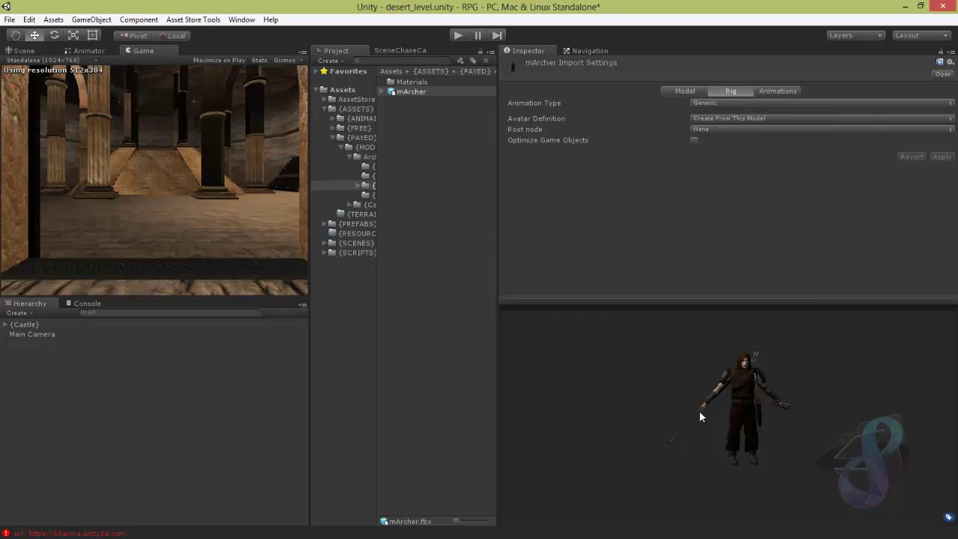
{"action": "left_click", "coordinate": [724, 103]}
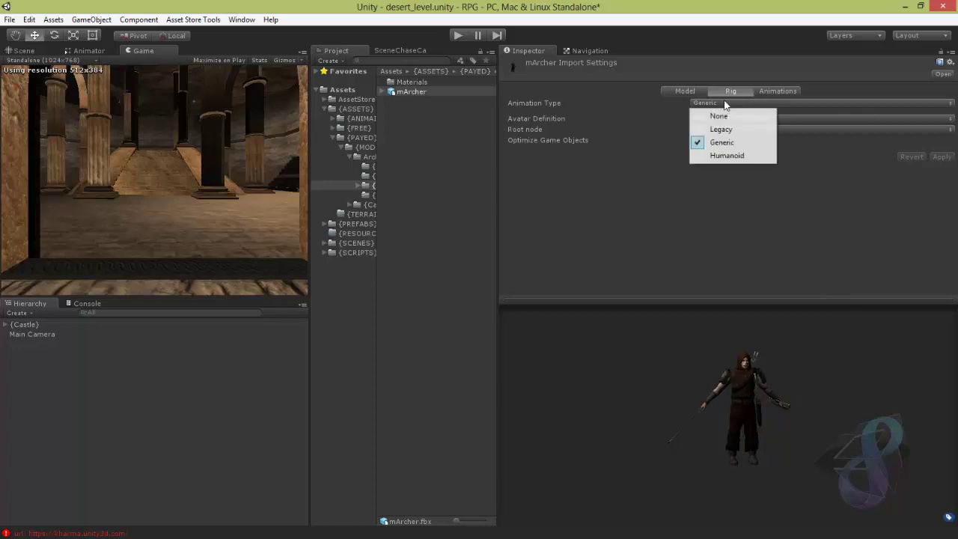
{"action": "left_click", "coordinate": [723, 157]}
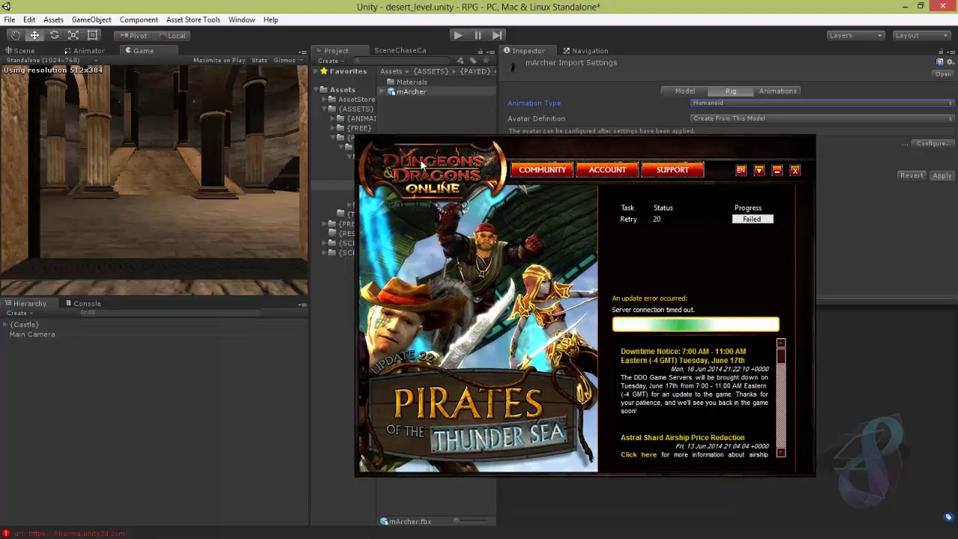
Drag the DDO launcher window off the left edge of the screen
{"action": "left_click_drag", "start_coordinate": [663, 149], "coordinate": [0, 142]}
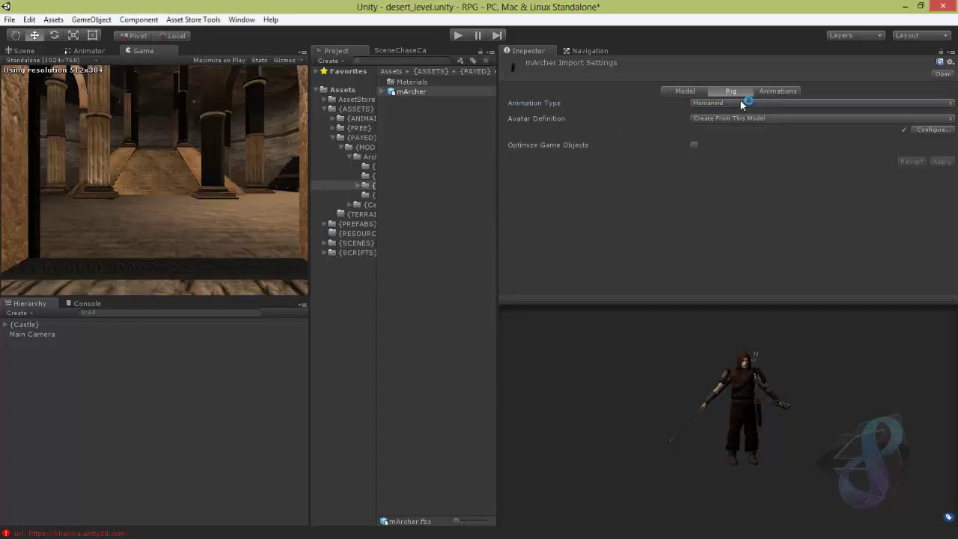
Keep the Avatar Definition set to Create From This Model
{"action": "left_click", "coordinate": [796, 119]}
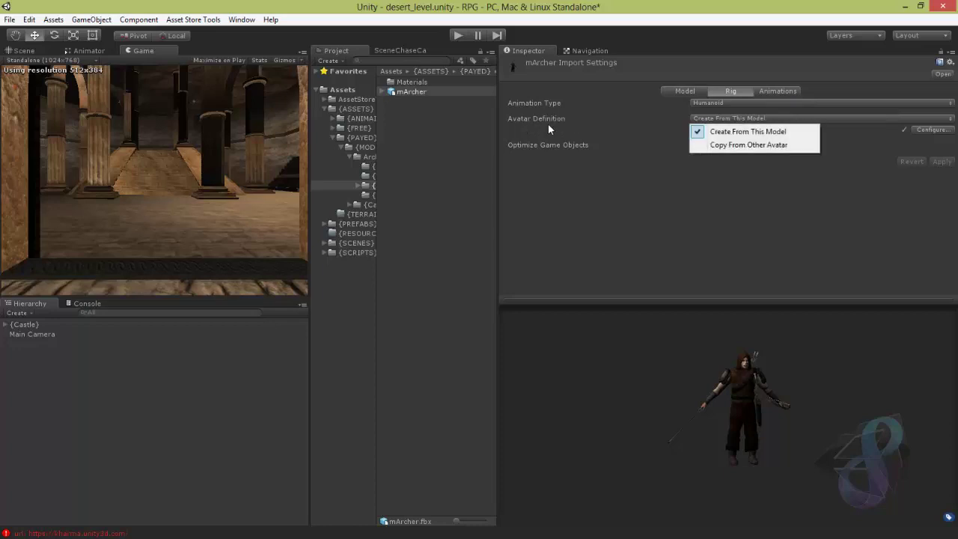
{"action": "key", "text": "Escape"}
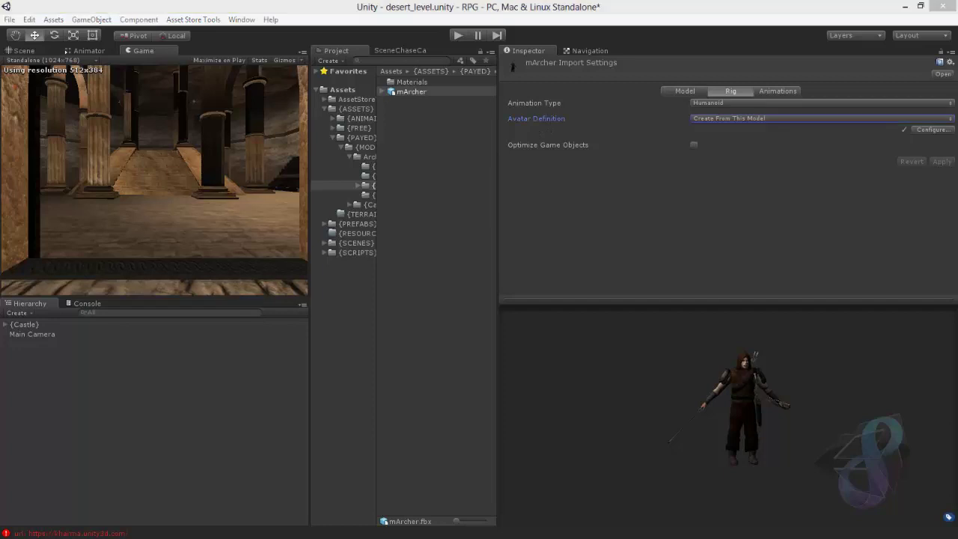
{"action": "left_click", "coordinate": [769, 120]}
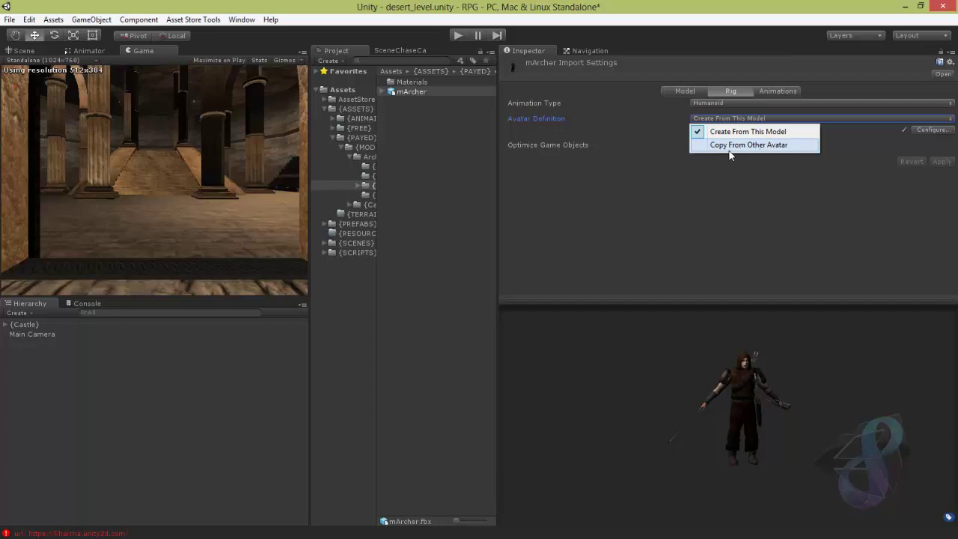
{"action": "left_click", "coordinate": [736, 213]}
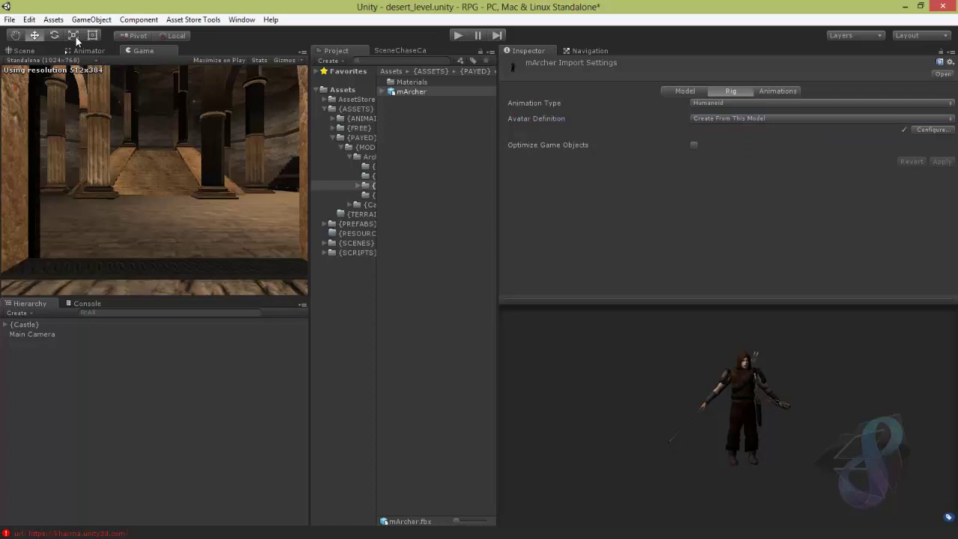
Save the desert_level scene and open mArcherAvatar's bone mapping configuration
{"action": "left_click", "coordinate": [10, 19]}
{"action": "left_click", "coordinate": [39, 64]}
{"action": "left_click", "coordinate": [927, 130]}
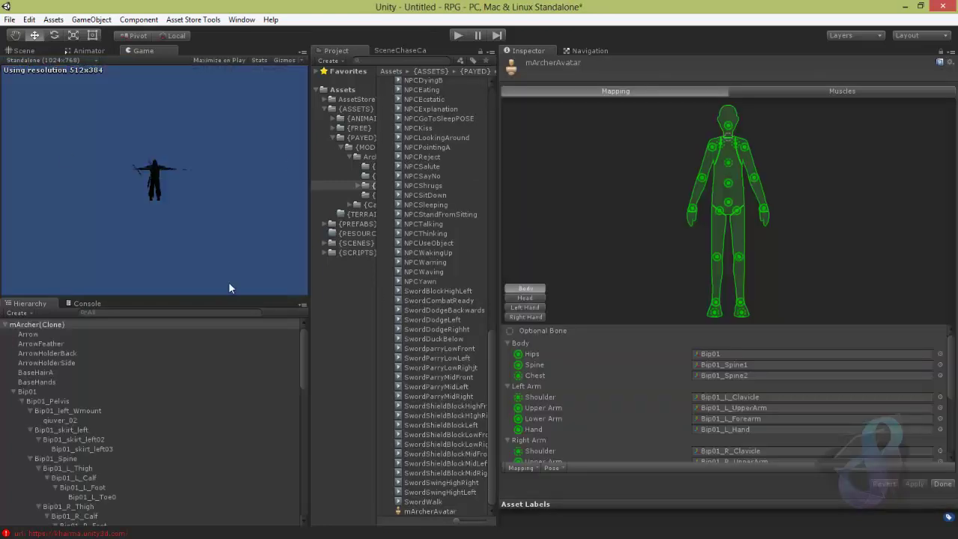
Select mArcher(Clone) and orbit the Scene view to a straight front view of its skeleton
{"action": "left_click", "coordinate": [88, 325]}
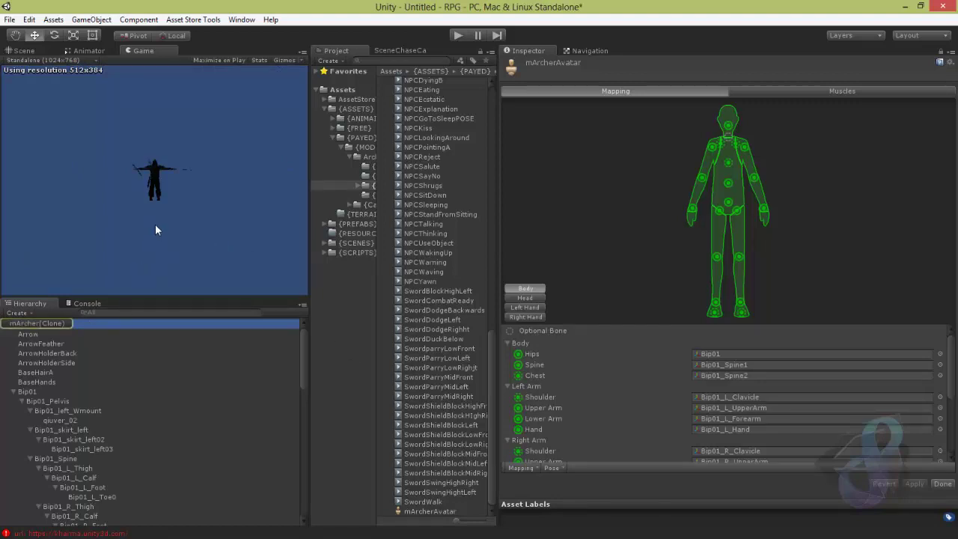
{"action": "left_click", "coordinate": [117, 222]}
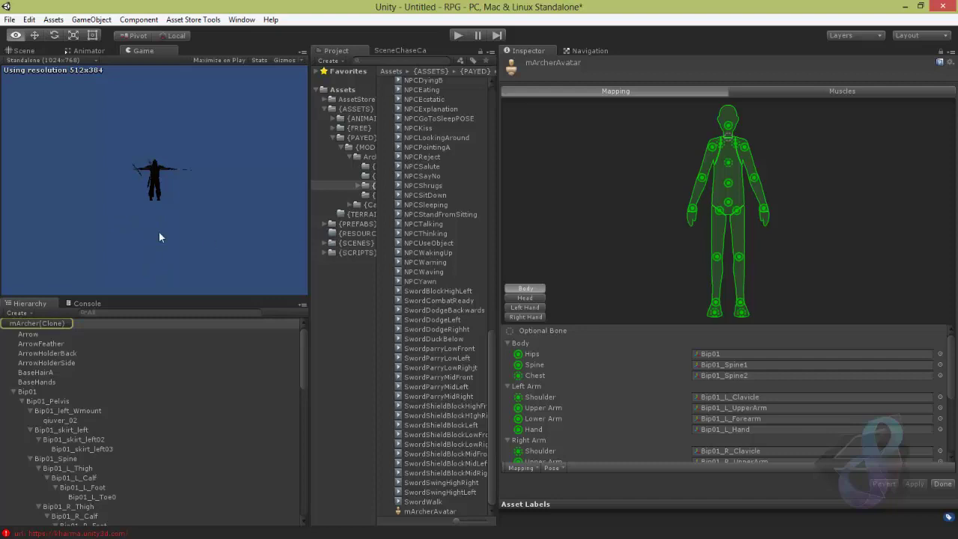
{"action": "left_click", "coordinate": [24, 50]}
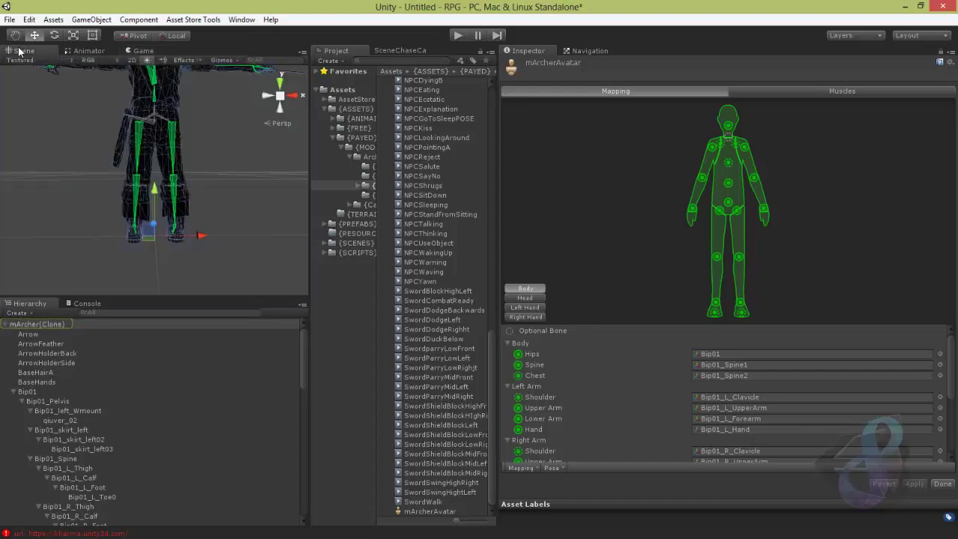
{"action": "scroll", "coordinate": [153, 172], "scroll_direction": "up", "scroll_amount": 3}
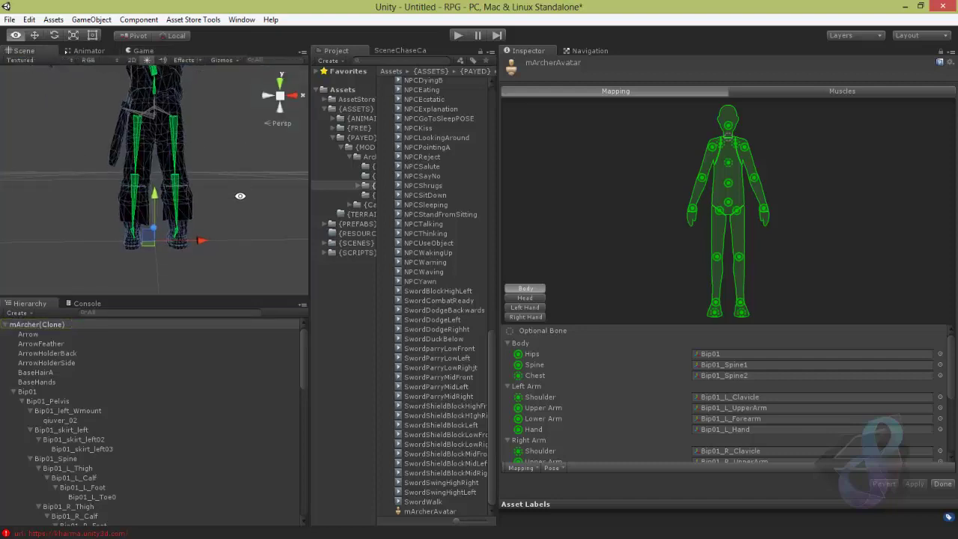
{"action": "left_click_drag", "start_coordinate": [239, 198], "coordinate": [234, 220]}
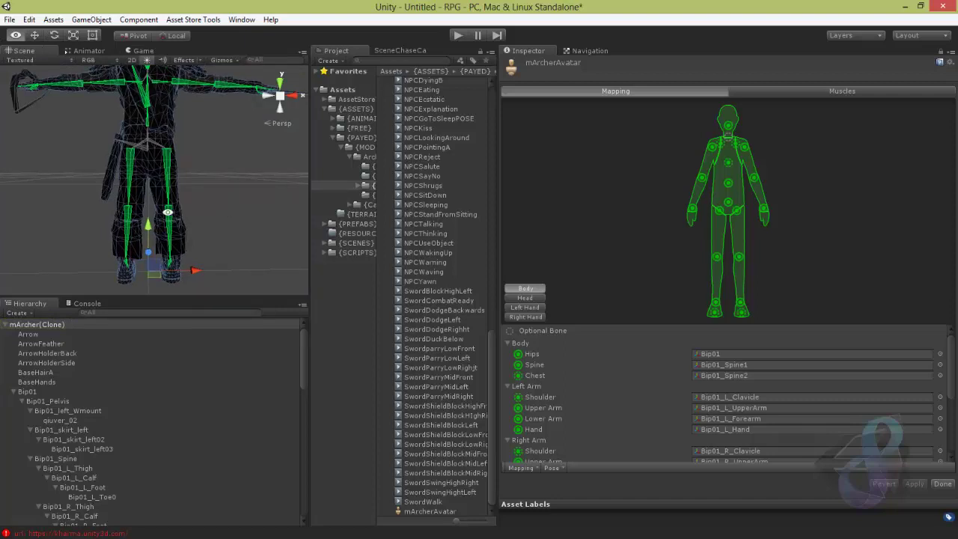
{"action": "scroll", "coordinate": [96, 207], "scroll_direction": "down", "scroll_amount": 1}
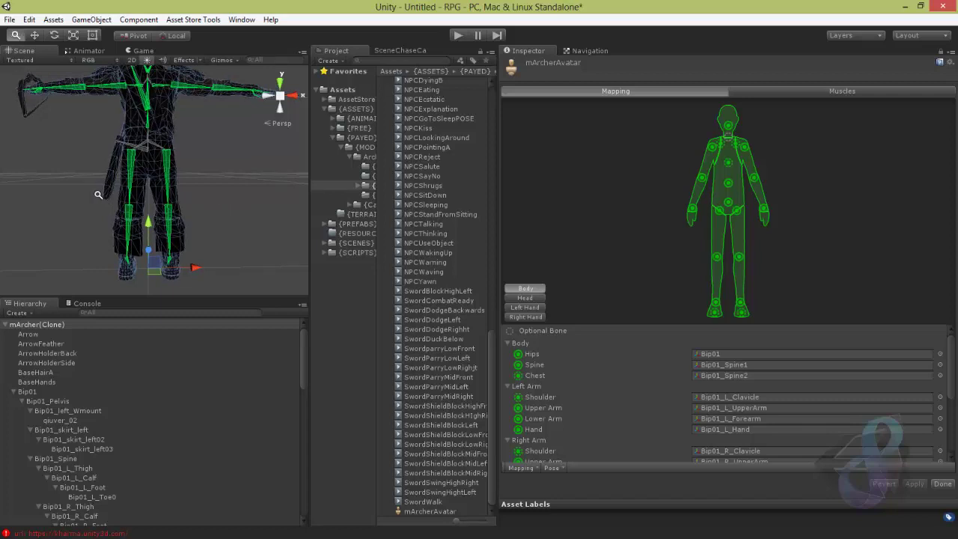
{"action": "right_click_drag", "start_coordinate": [97, 195], "coordinate": [180, 176], "text": "alt"}
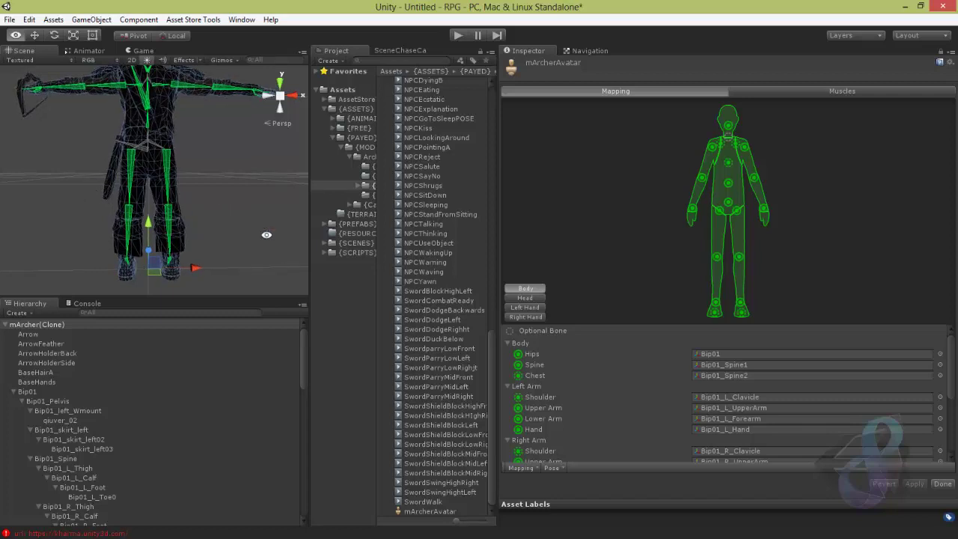
{"action": "left_click_drag", "start_coordinate": [171, 178], "coordinate": [239, 211], "text": "alt"}
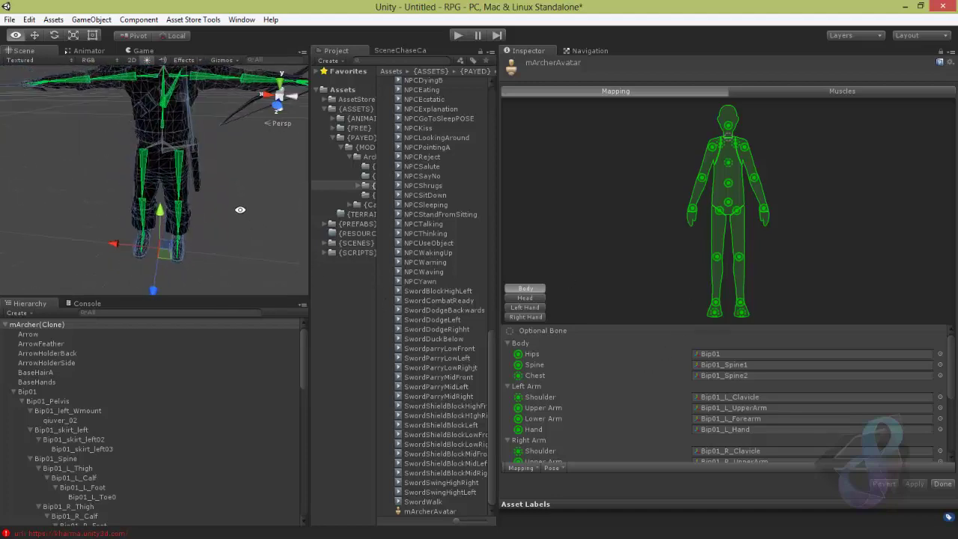
{"action": "middle_click_drag", "start_coordinate": [240, 212], "coordinate": [242, 267]}
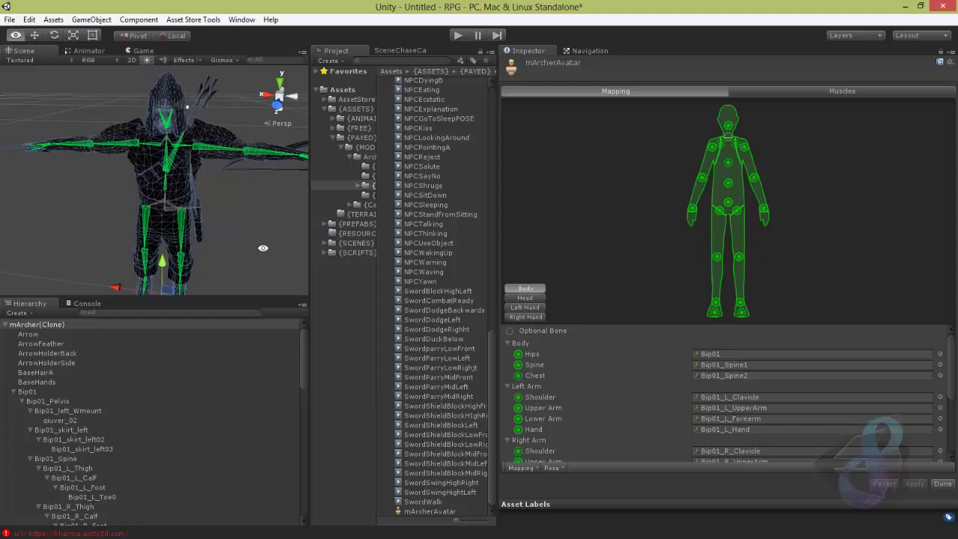
{"action": "left_click_drag", "start_coordinate": [268, 228], "coordinate": [224, 214], "text": "alt"}
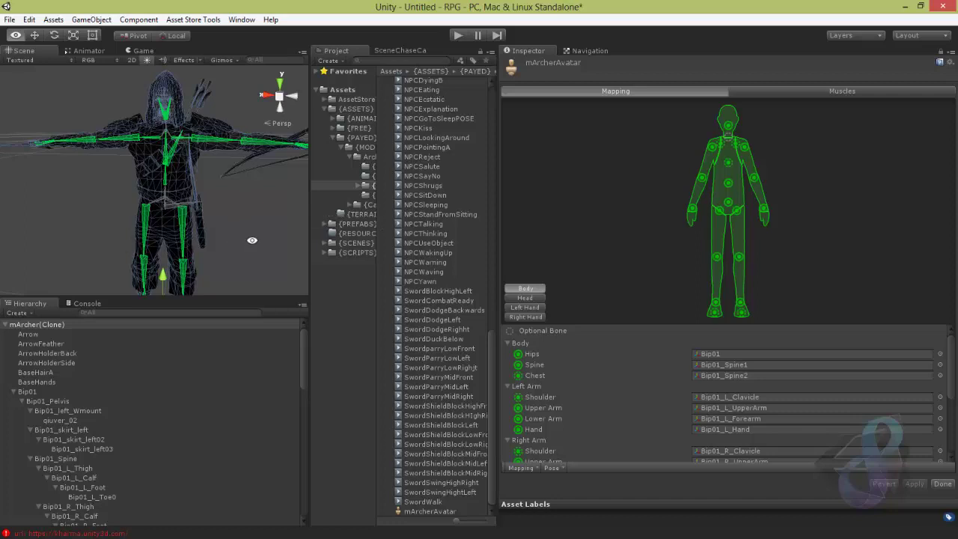
{"action": "left_click_drag", "start_coordinate": [158, 213], "coordinate": [149, 225], "text": "alt"}
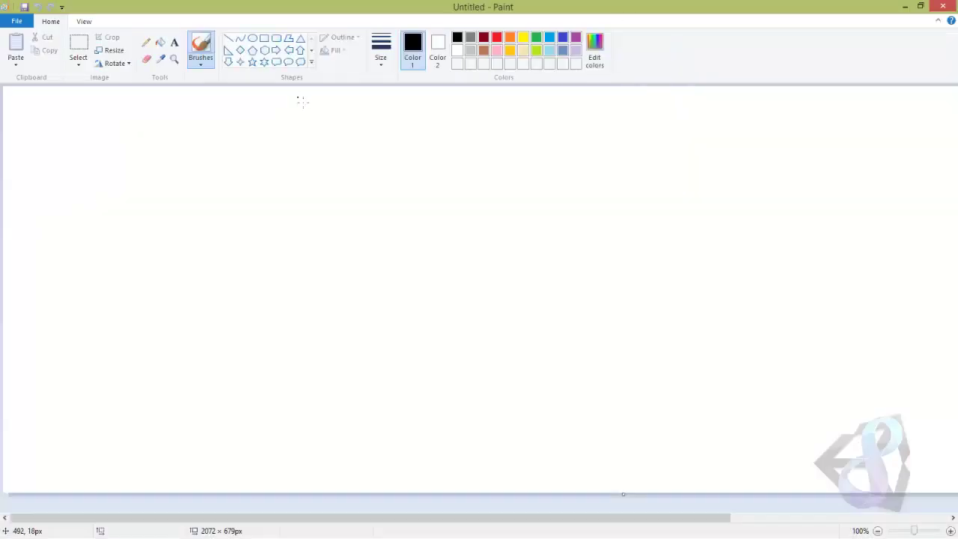
With the black pencil, extend the spine, mark a lower joint and draw a hand
{"action": "left_click", "coordinate": [146, 42]}
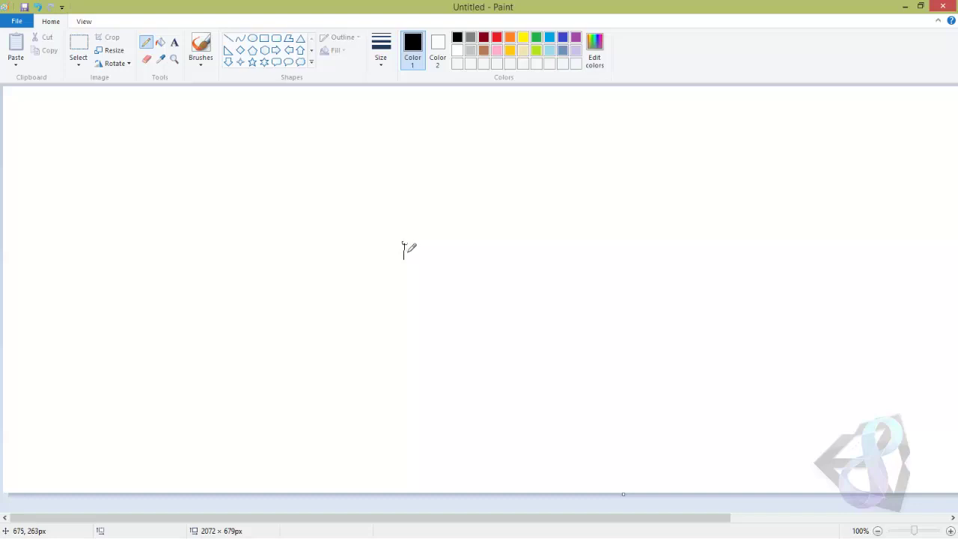
{"action": "mouse_move", "coordinate": [404, 247]}
{"action": "left_mouse_down"}
{"action": "mouse_move", "coordinate": [403, 219]}
{"action": "mouse_move", "coordinate": [421, 215]}
{"action": "mouse_move", "coordinate": [396, 217]}
{"action": "left_mouse_up"}
{"action": "left_click_drag", "start_coordinate": [387, 274], "coordinate": [383, 330]}
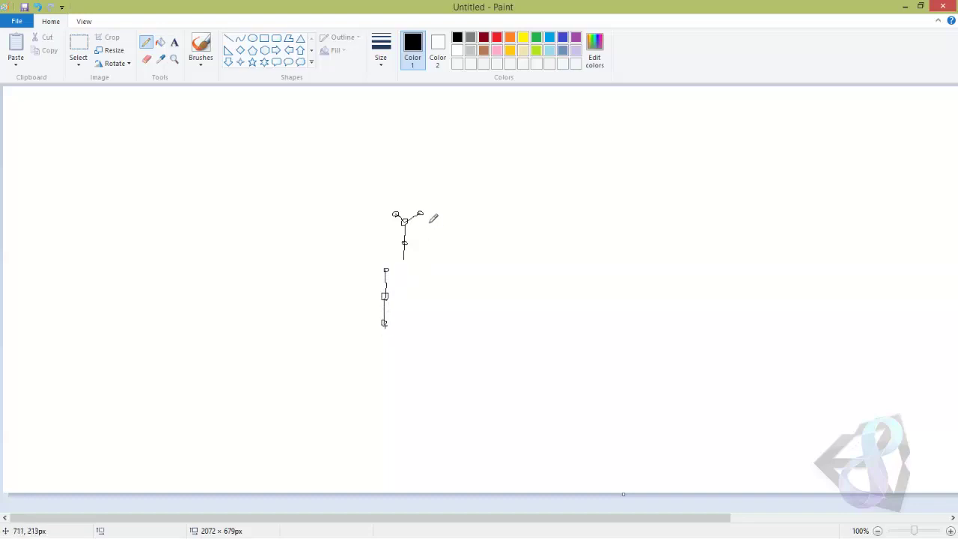
{"action": "mouse_move", "coordinate": [428, 219]}
{"action": "left_mouse_down"}
{"action": "mouse_move", "coordinate": [466, 216]}
{"action": "mouse_move", "coordinate": [406, 206]}
{"action": "mouse_move", "coordinate": [411, 212]}
{"action": "mouse_move", "coordinate": [413, 191]}
{"action": "mouse_move", "coordinate": [405, 191]}
{"action": "left_mouse_up"}
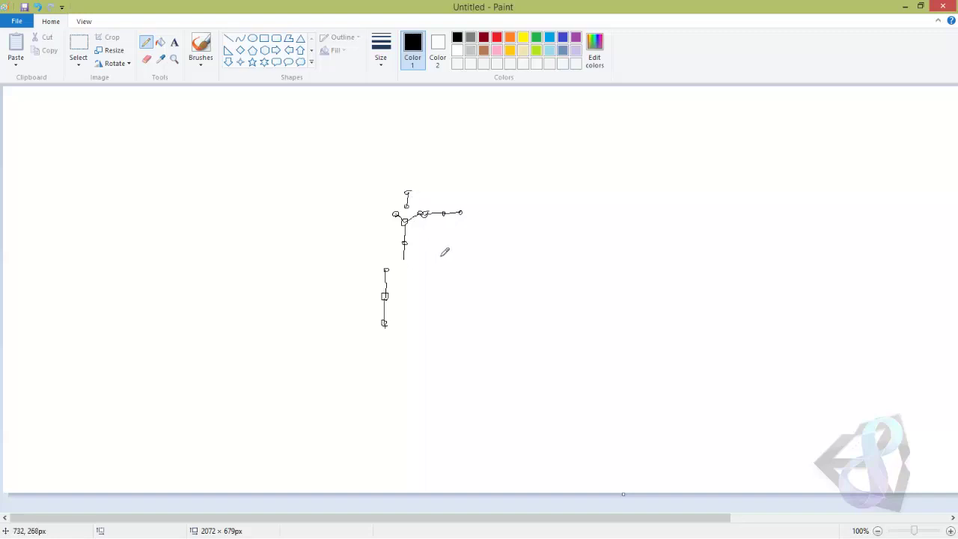
Draw three red extra bones beside the arm, lower joint and head
{"action": "left_click", "coordinate": [498, 37]}
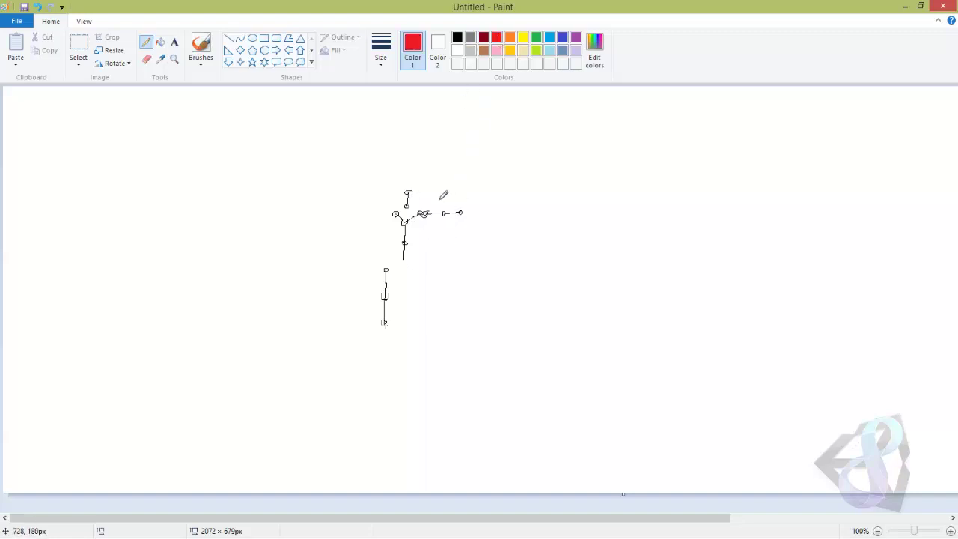
{"action": "left_click_drag", "start_coordinate": [441, 187], "coordinate": [428, 205]}
{"action": "left_click_drag", "start_coordinate": [359, 247], "coordinate": [396, 262]}
{"action": "left_click_drag", "start_coordinate": [382, 187], "coordinate": [403, 202]}
In black, link the middle joint to the lower chain and cross out the red bones
{"action": "left_click", "coordinate": [457, 38]}
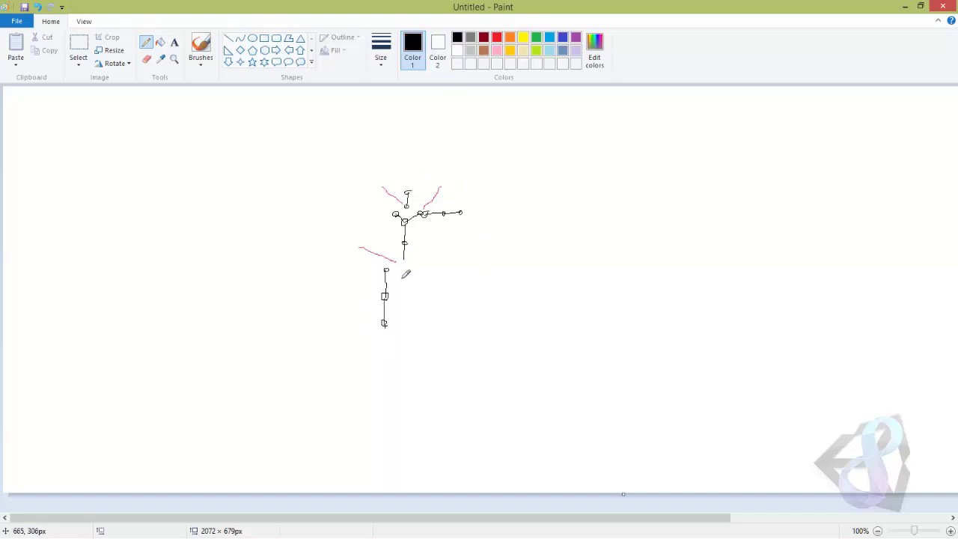
{"action": "mouse_move", "coordinate": [406, 268]}
{"action": "left_mouse_down"}
{"action": "mouse_move", "coordinate": [390, 268]}
{"action": "mouse_move", "coordinate": [403, 261]}
{"action": "left_mouse_up"}
{"action": "left_click_drag", "start_coordinate": [371, 240], "coordinate": [369, 267]}
{"action": "left_click_drag", "start_coordinate": [395, 178], "coordinate": [381, 207]}
{"action": "left_click_drag", "start_coordinate": [434, 187], "coordinate": [439, 199]}
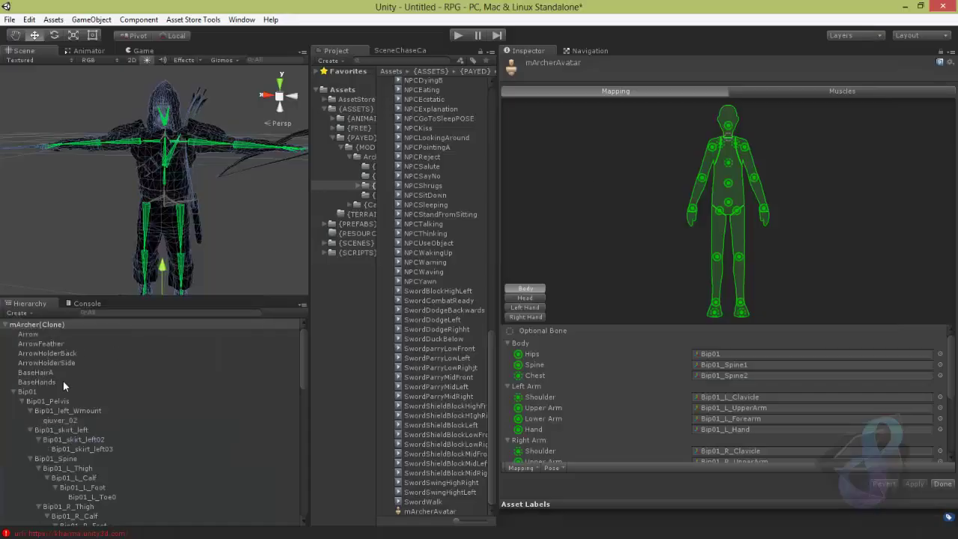
Collapse Bip01's side branches and inspect the Pelvis, Spine, both Thighs and Spine1 bones
{"action": "left_click", "coordinate": [40, 392]}
{"action": "left_click", "coordinate": [60, 401]}
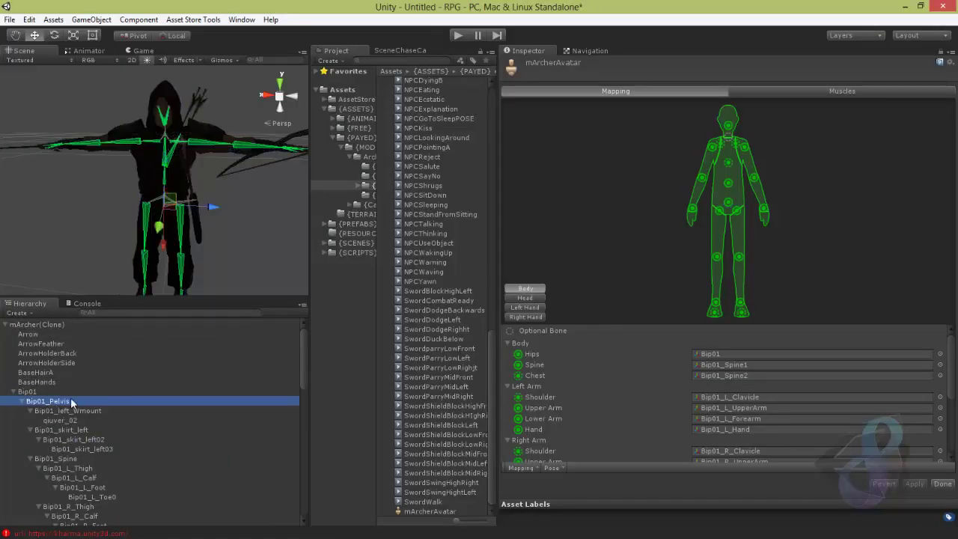
{"action": "scroll", "coordinate": [76, 398], "scroll_direction": "down", "scroll_amount": 2}
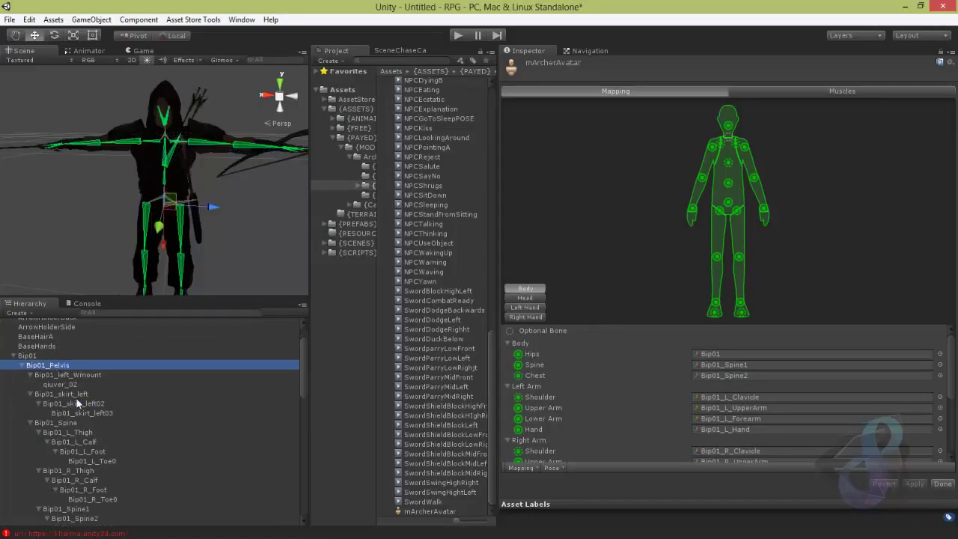
{"action": "left_click", "coordinate": [30, 375]}
{"action": "left_click", "coordinate": [30, 384]}
{"action": "left_click", "coordinate": [30, 394]}
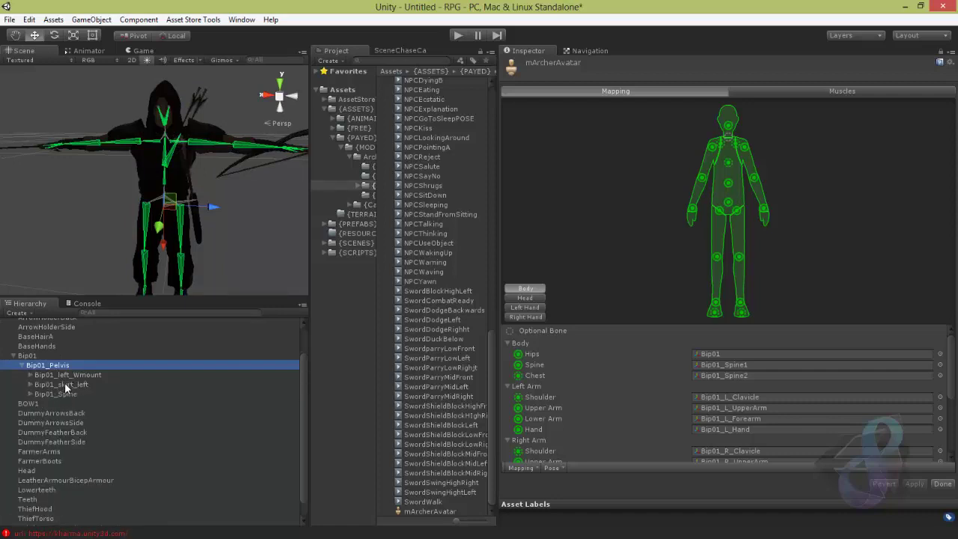
{"action": "left_click", "coordinate": [35, 395]}
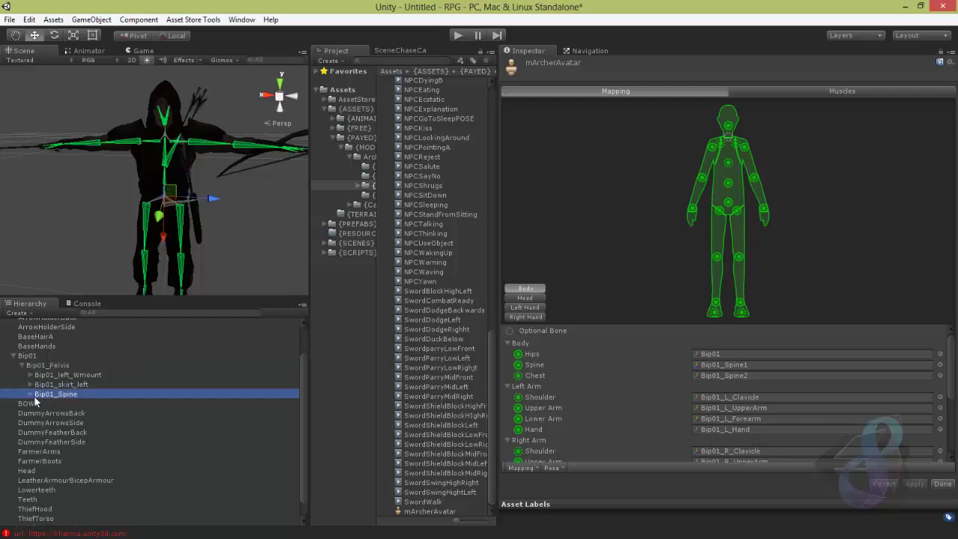
{"action": "left_click", "coordinate": [30, 394]}
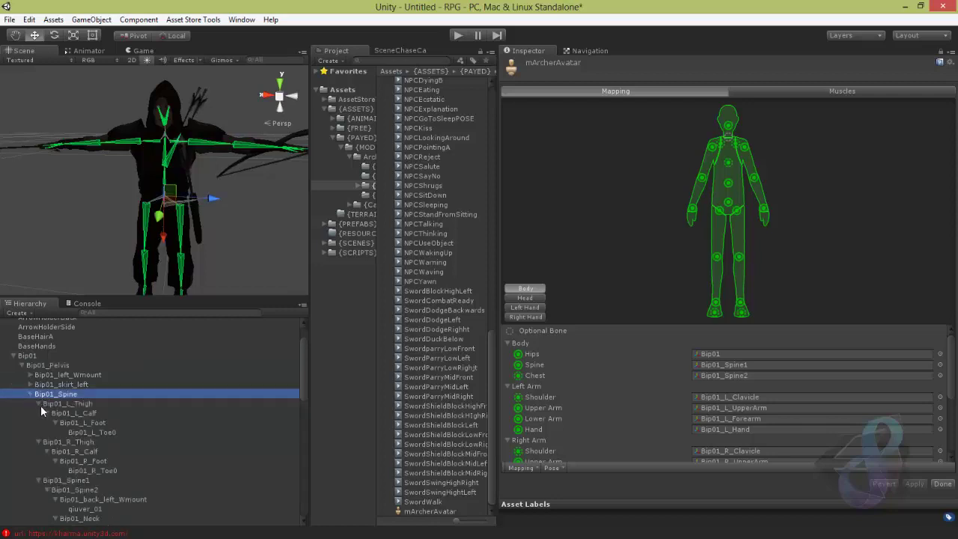
{"action": "left_click", "coordinate": [38, 404]}
{"action": "left_click", "coordinate": [39, 413]}
{"action": "left_click", "coordinate": [39, 423]}
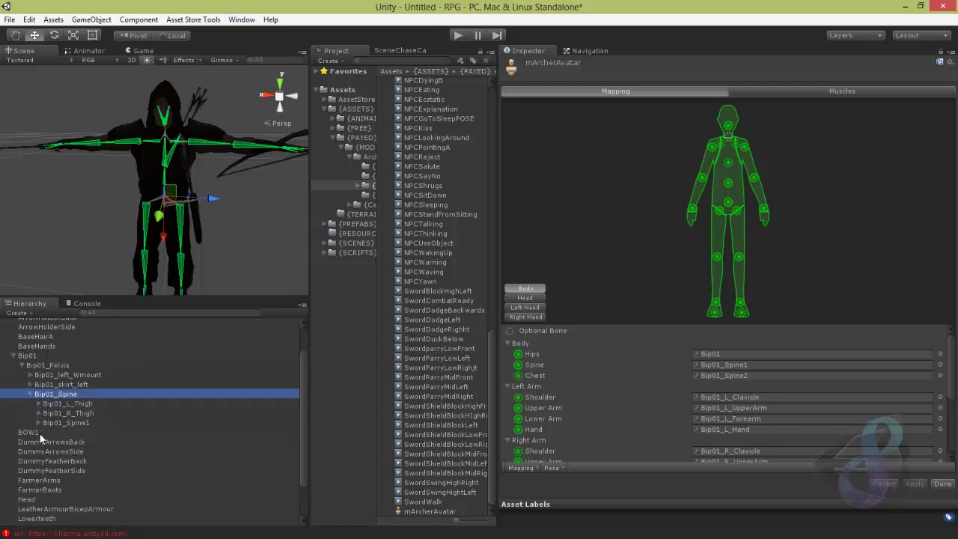
{"action": "left_click", "coordinate": [68, 403]}
{"action": "left_click", "coordinate": [75, 414]}
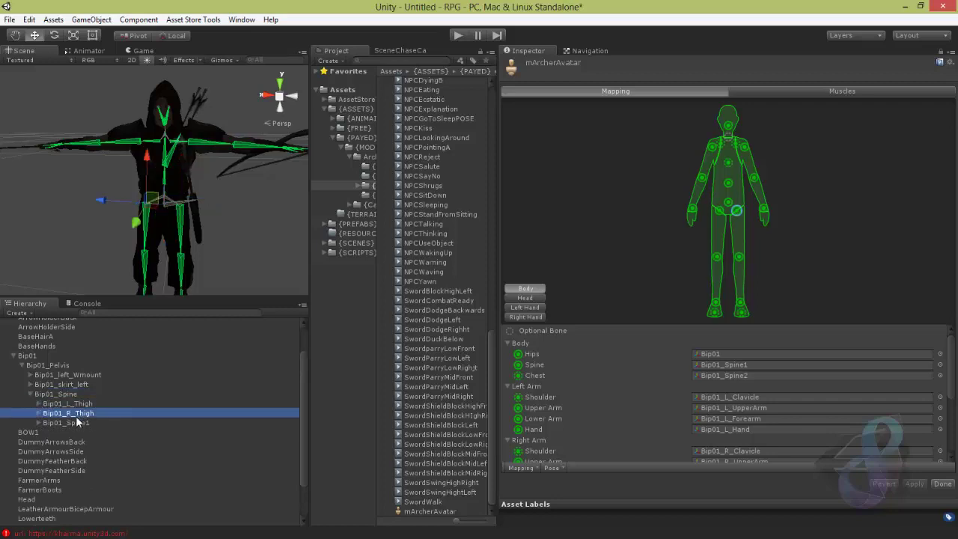
{"action": "left_click", "coordinate": [65, 423]}
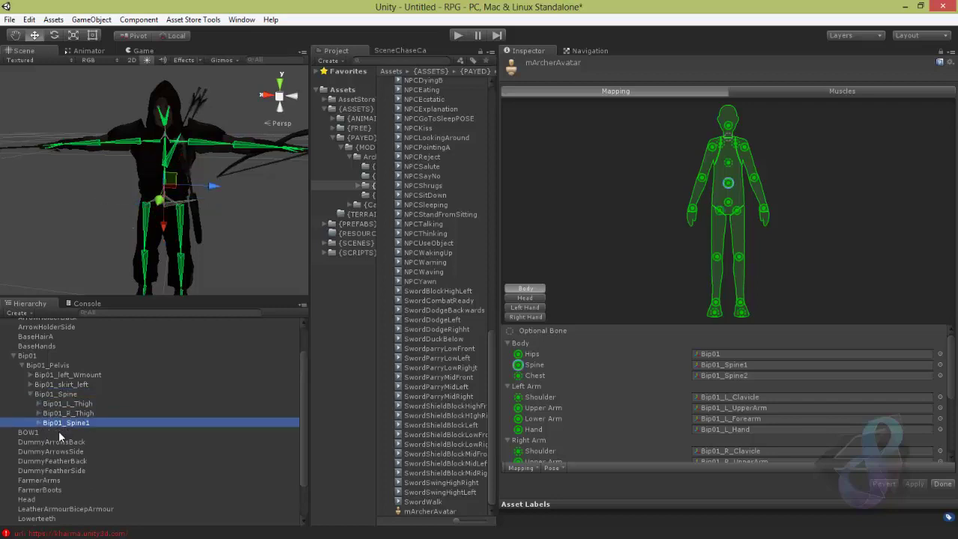
Expand Spine1 and Neck to inspect Spine2, Neck, Head and both Clavicles
{"action": "left_click", "coordinate": [38, 423]}
{"action": "left_click", "coordinate": [57, 432]}
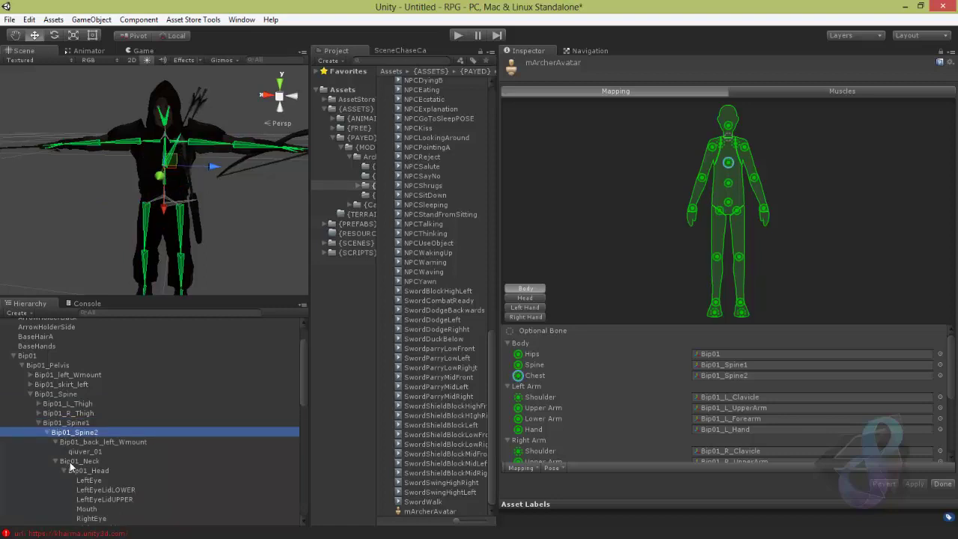
{"action": "left_click", "coordinate": [56, 442]}
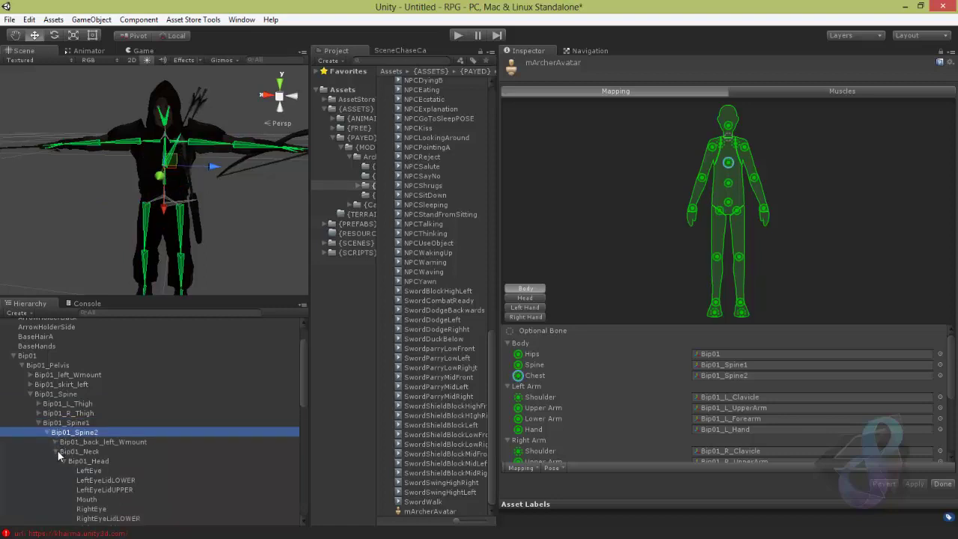
{"action": "left_click", "coordinate": [57, 452]}
{"action": "left_click", "coordinate": [75, 451]}
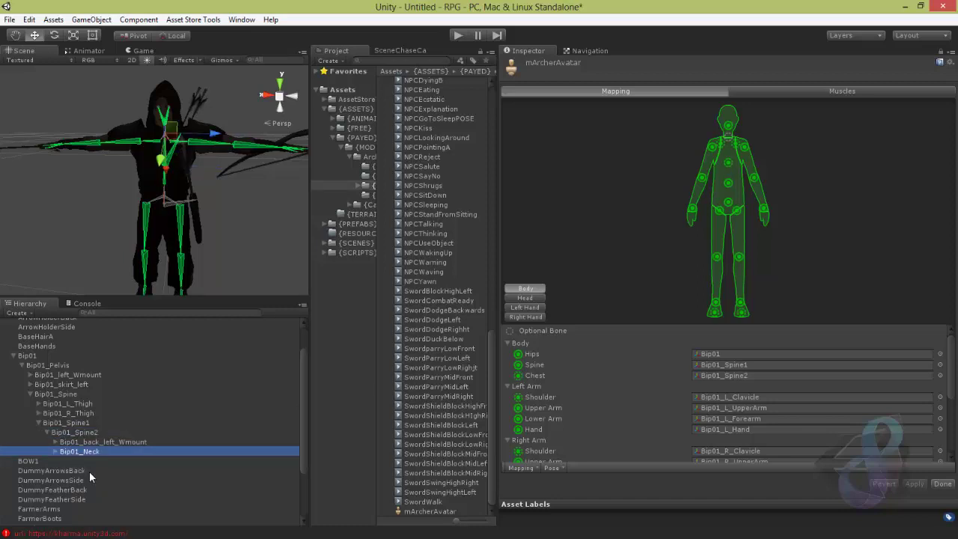
{"action": "left_click", "coordinate": [54, 452]}
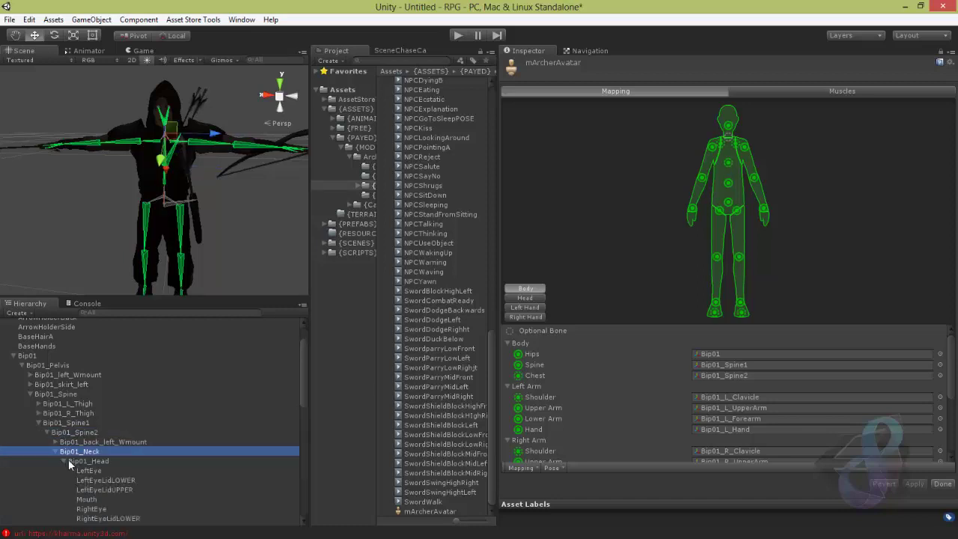
{"action": "left_click", "coordinate": [64, 460]}
{"action": "left_click", "coordinate": [63, 471]}
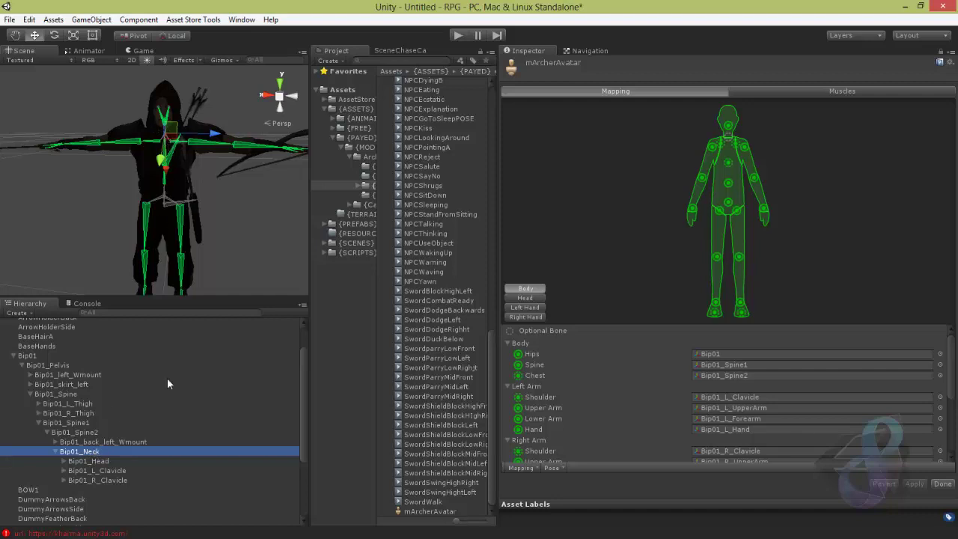
{"action": "left_click", "coordinate": [101, 463]}
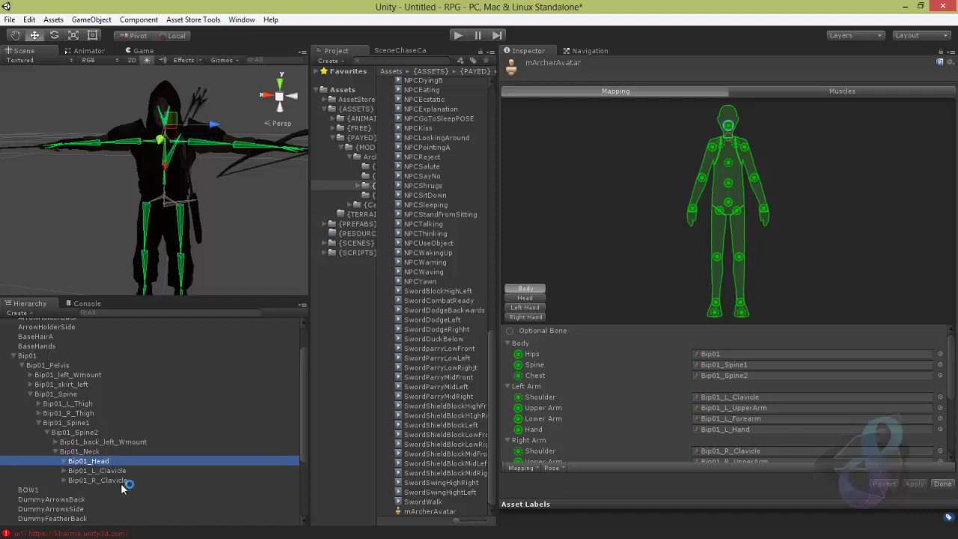
{"action": "key", "text": "Down"}
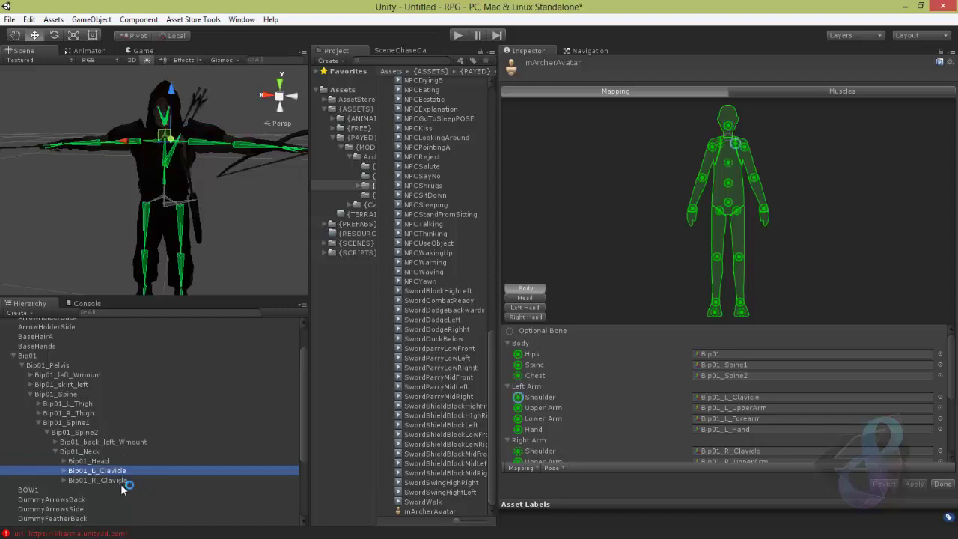
{"action": "left_click", "coordinate": [120, 484]}
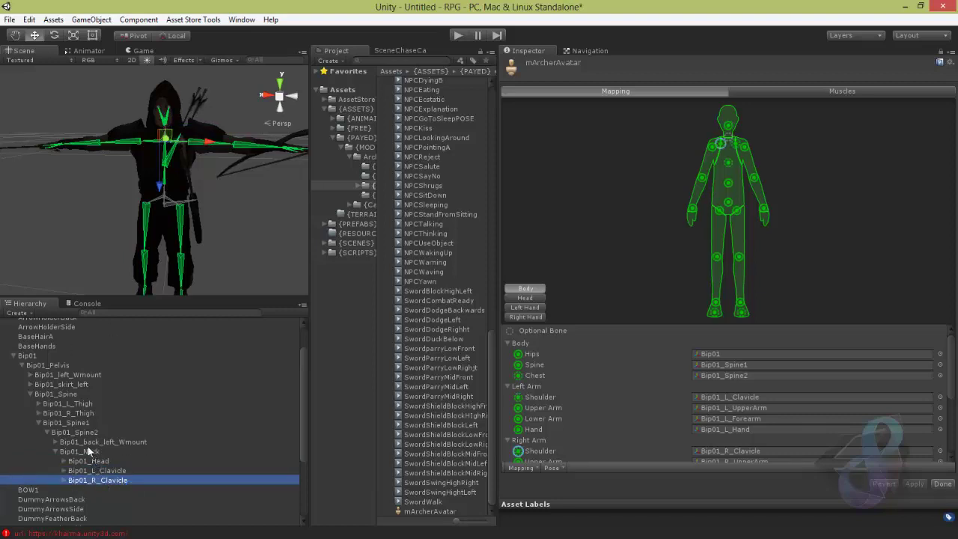
{"action": "left_click", "coordinate": [56, 394]}
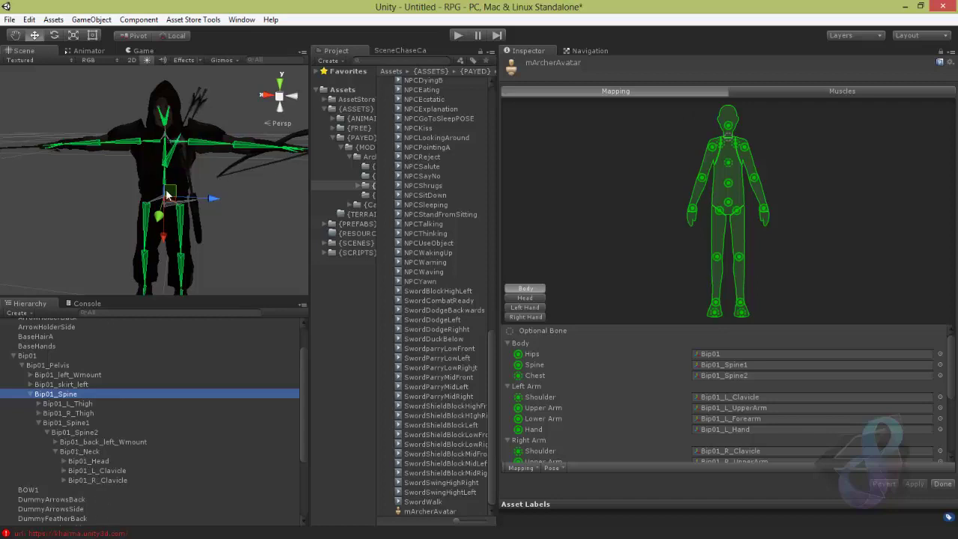
Pick the left clavicle, Spine2 and Neck bones directly on the model
{"action": "left_click", "coordinate": [171, 143]}
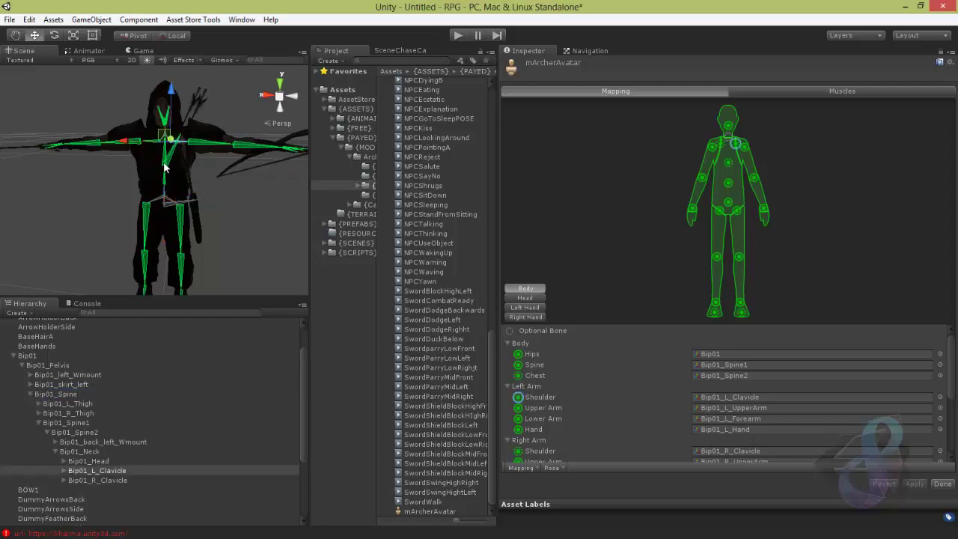
{"action": "left_click", "coordinate": [166, 154]}
{"action": "left_click", "coordinate": [167, 138]}
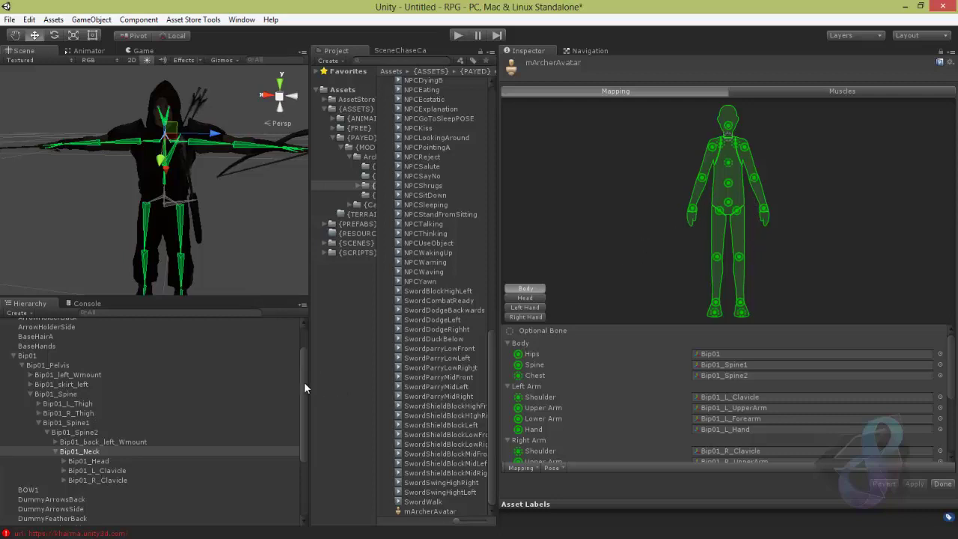
{"action": "mouse_move", "coordinate": [304, 381]}
{"action": "left_mouse_down"}
{"action": "mouse_move", "coordinate": [303, 363]}
{"action": "mouse_move", "coordinate": [300, 393]}
{"action": "left_mouse_up"}
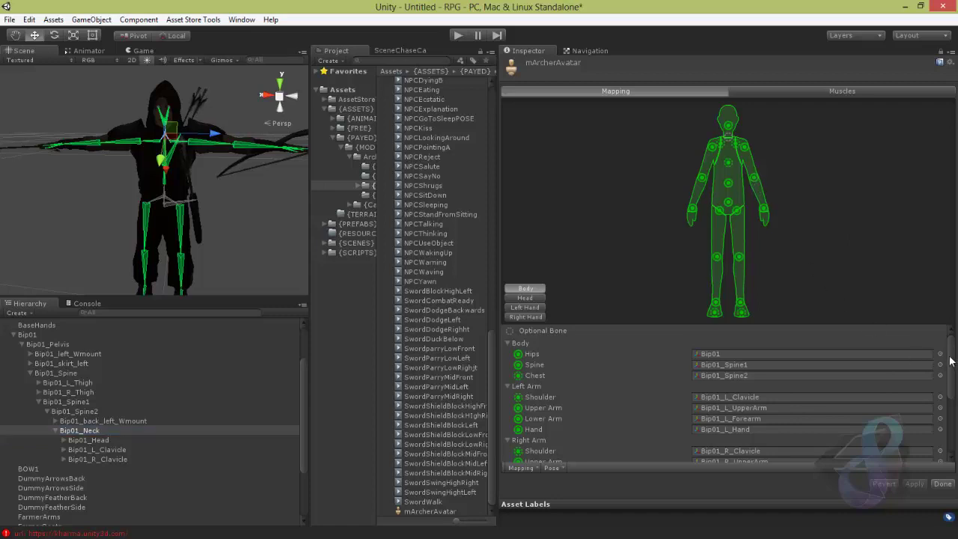
Map Bip01_L_Forearm to the Left Arm's Lower Arm slot and apply
{"action": "scroll", "coordinate": [533, 346], "scroll_direction": "down", "scroll_amount": 3}
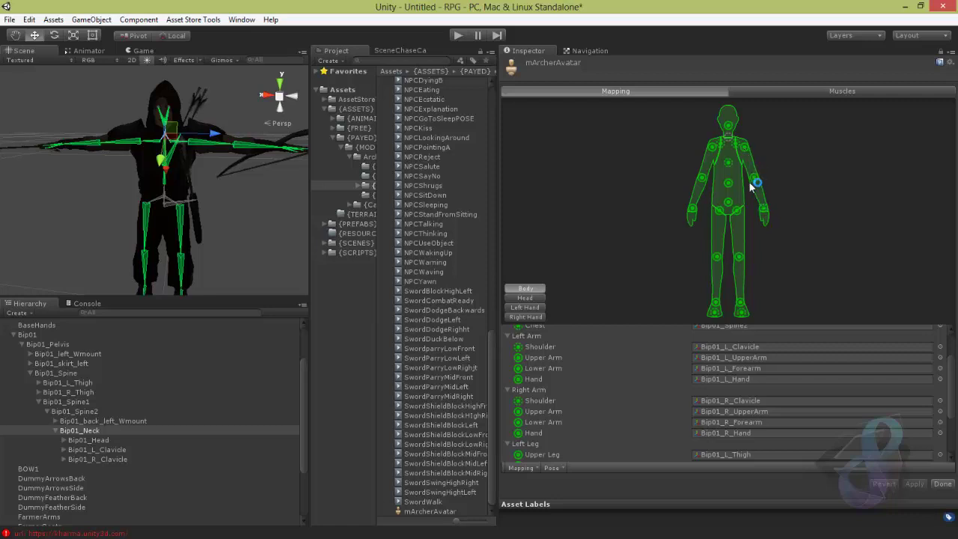
{"action": "left_click_drag", "start_coordinate": [95, 441], "coordinate": [120, 432]}
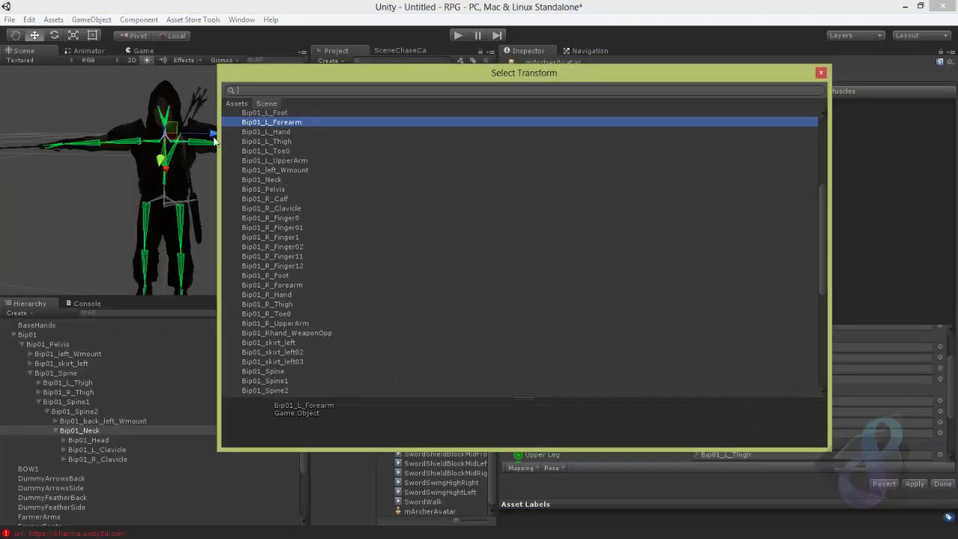
{"action": "left_click", "coordinate": [820, 73]}
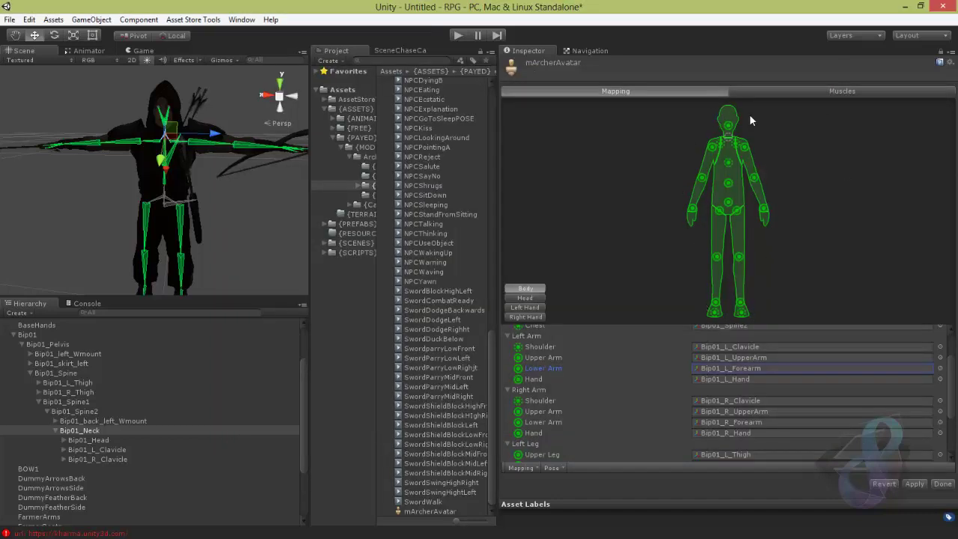
{"action": "left_click", "coordinate": [917, 484]}
{"action": "left_click", "coordinate": [769, 90]}
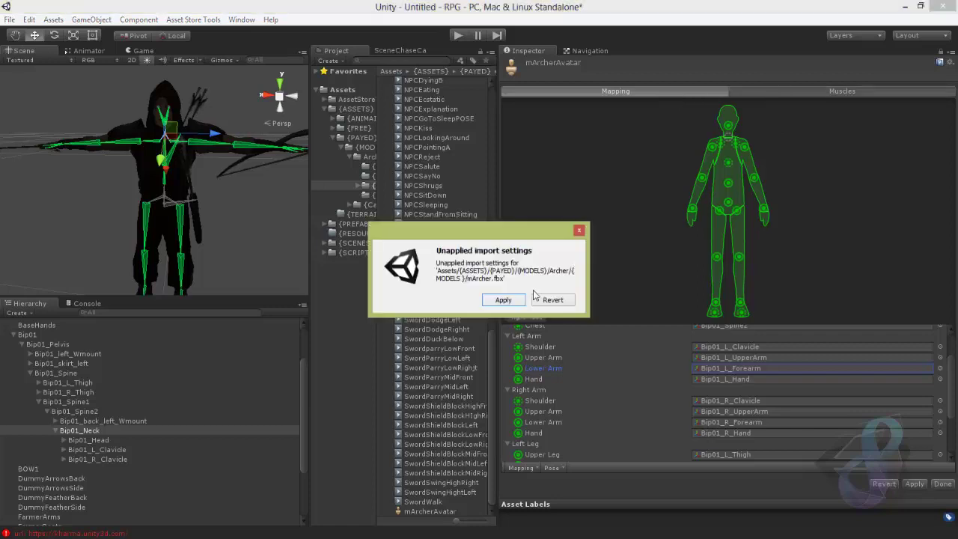
{"action": "left_click", "coordinate": [503, 300]}
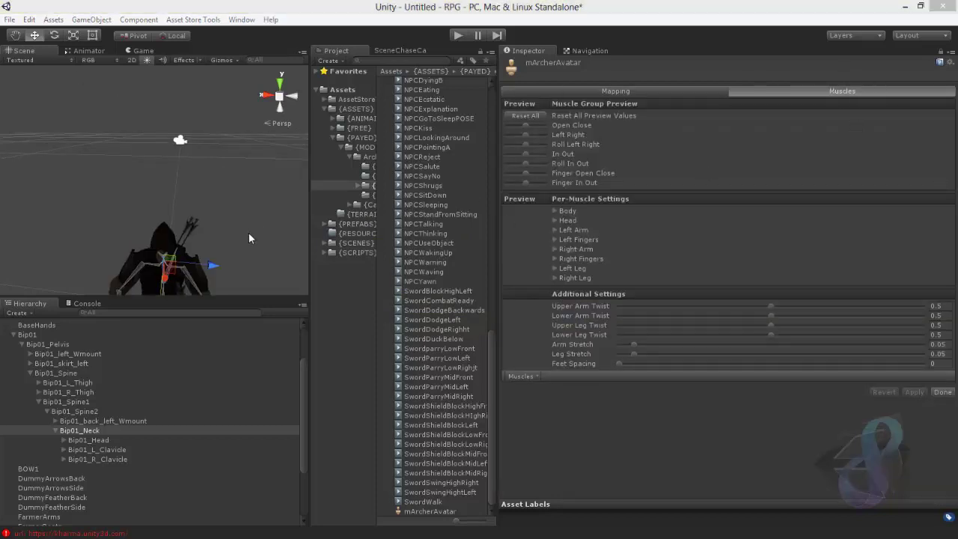
{"action": "middle_click_drag", "start_coordinate": [251, 258], "coordinate": [252, 140]}
{"action": "left_click_drag", "start_coordinate": [253, 141], "coordinate": [314, 171], "text": "alt"}
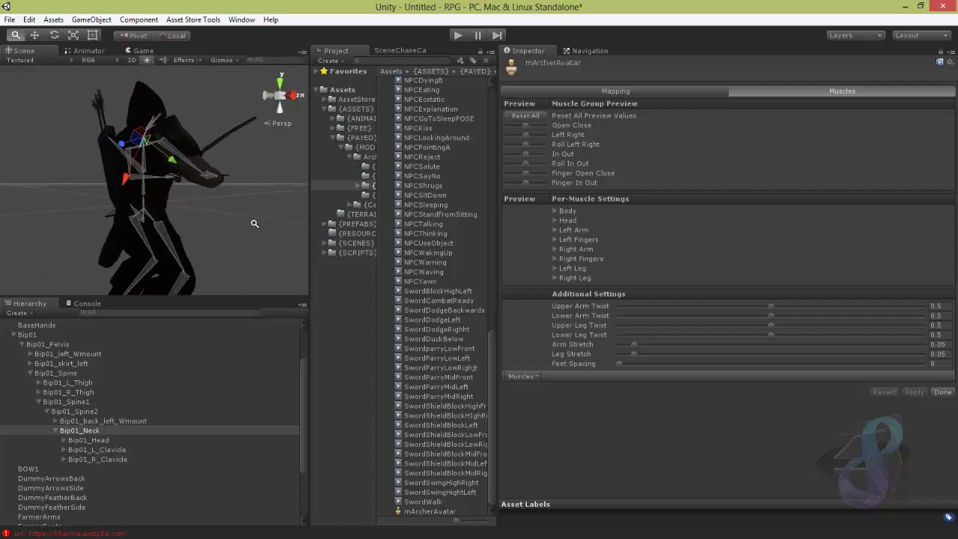
{"action": "key", "text": "w"}
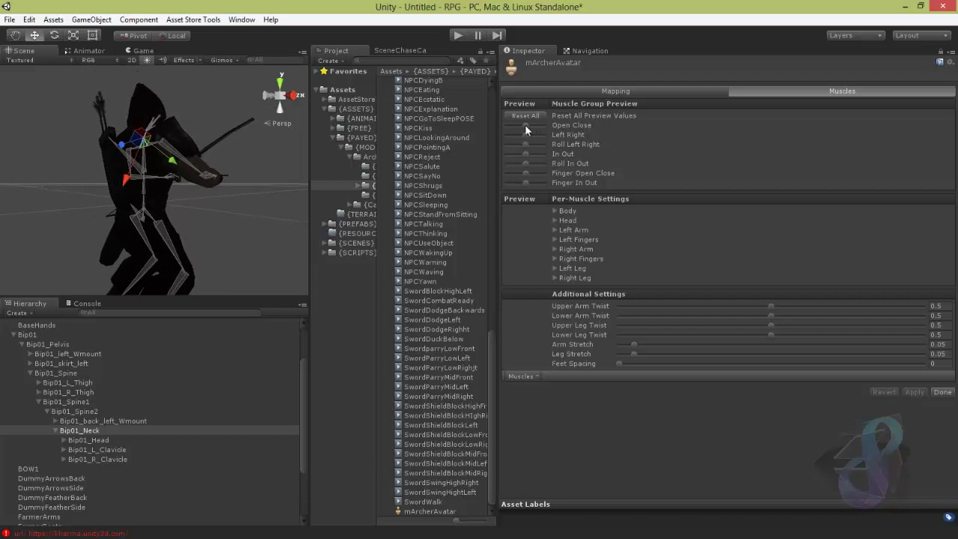
{"action": "mouse_move", "coordinate": [524, 124]}
{"action": "left_mouse_down"}
{"action": "mouse_move", "coordinate": [544, 122]}
{"action": "mouse_move", "coordinate": [503, 130]}
{"action": "mouse_move", "coordinate": [527, 126]}
{"action": "left_mouse_up"}
{"action": "left_click_drag", "start_coordinate": [241, 226], "coordinate": [155, 196], "text": "alt"}
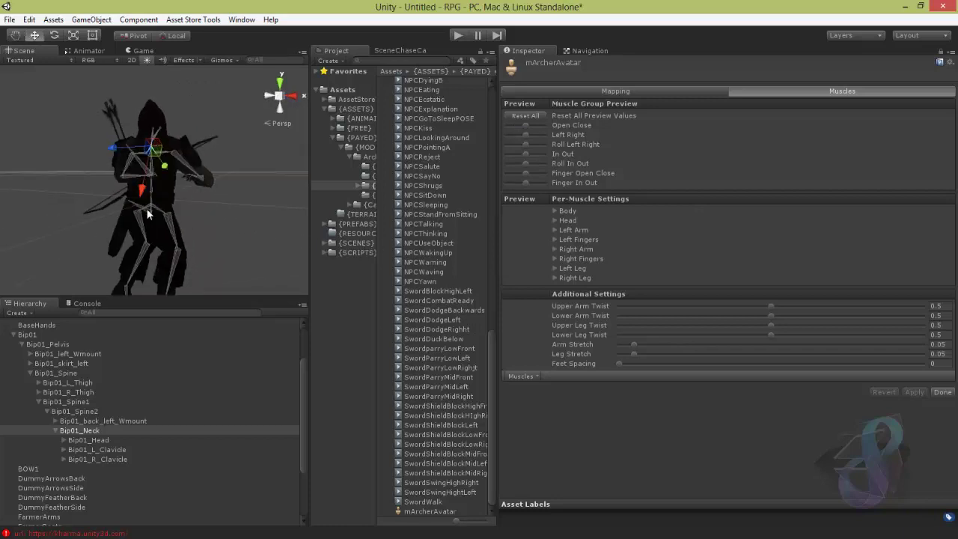
{"action": "left_click", "coordinate": [105, 326]}
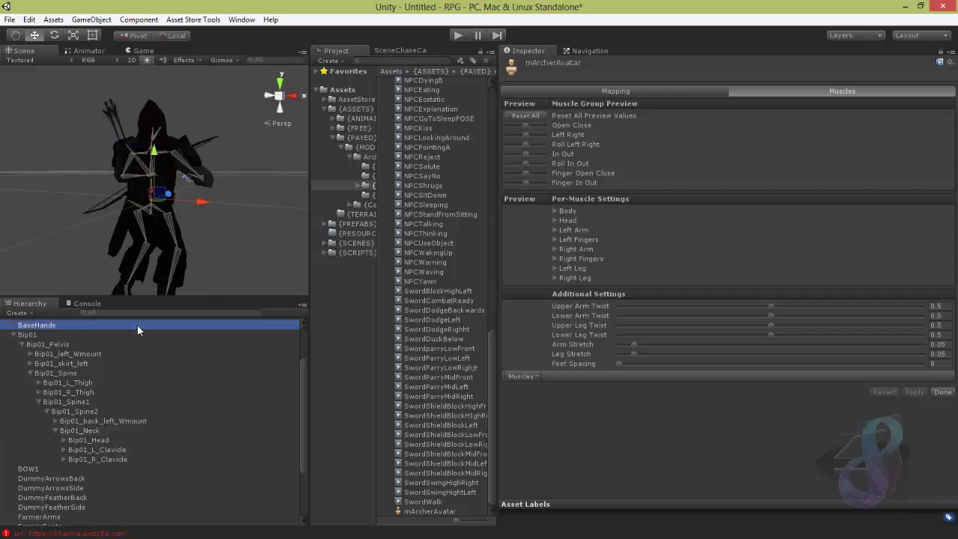
{"action": "left_click", "coordinate": [240, 223]}
{"action": "left_click_drag", "start_coordinate": [252, 221], "coordinate": [547, 222], "text": "alt"}
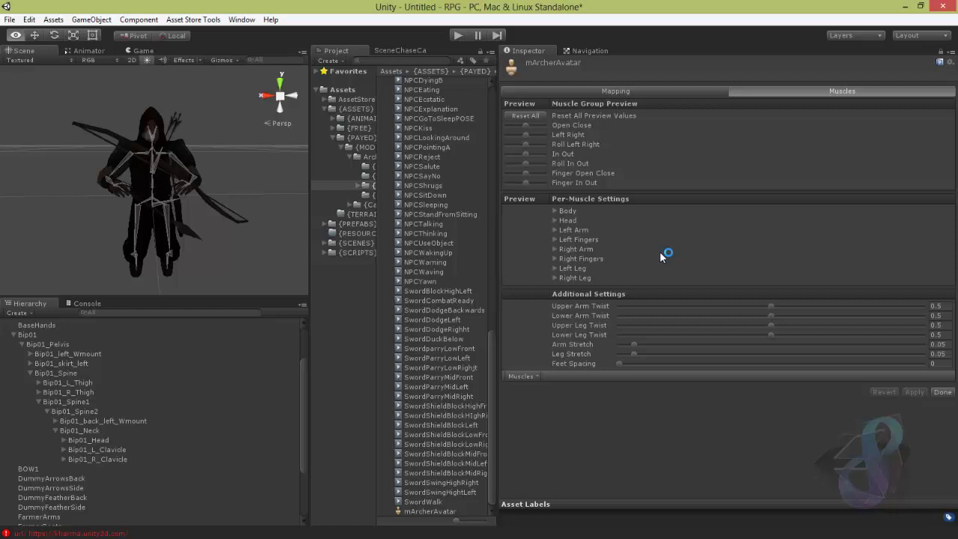
{"action": "left_click_drag", "start_coordinate": [663, 256], "coordinate": [171, 203], "text": "alt"}
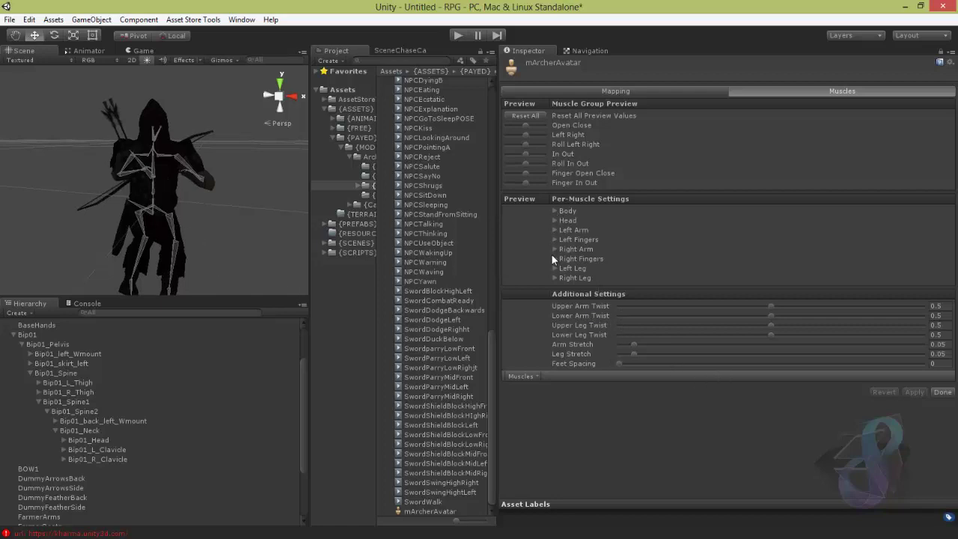
Preview the Body's Spine Front-Back muscle and reset its minimum limit to -40
{"action": "left_click", "coordinate": [556, 211]}
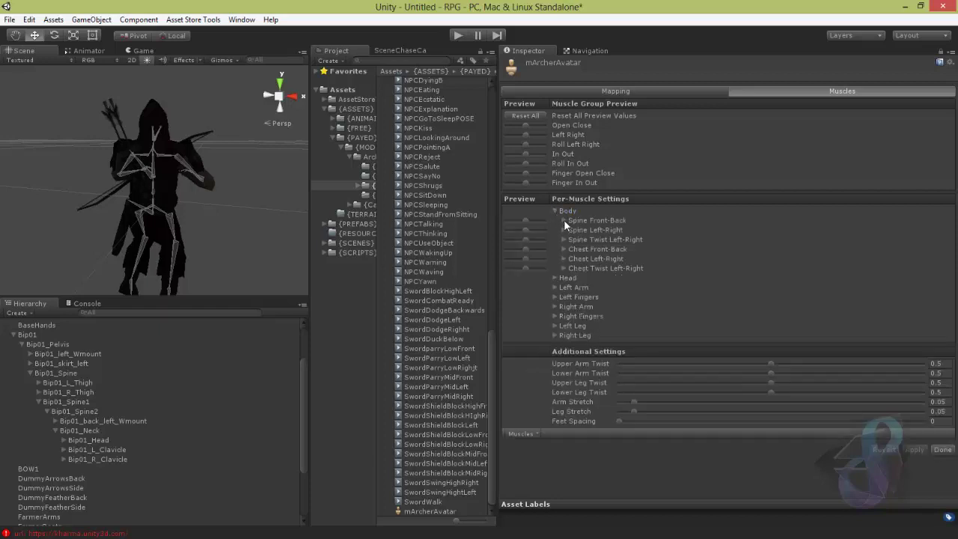
{"action": "left_click", "coordinate": [565, 220]}
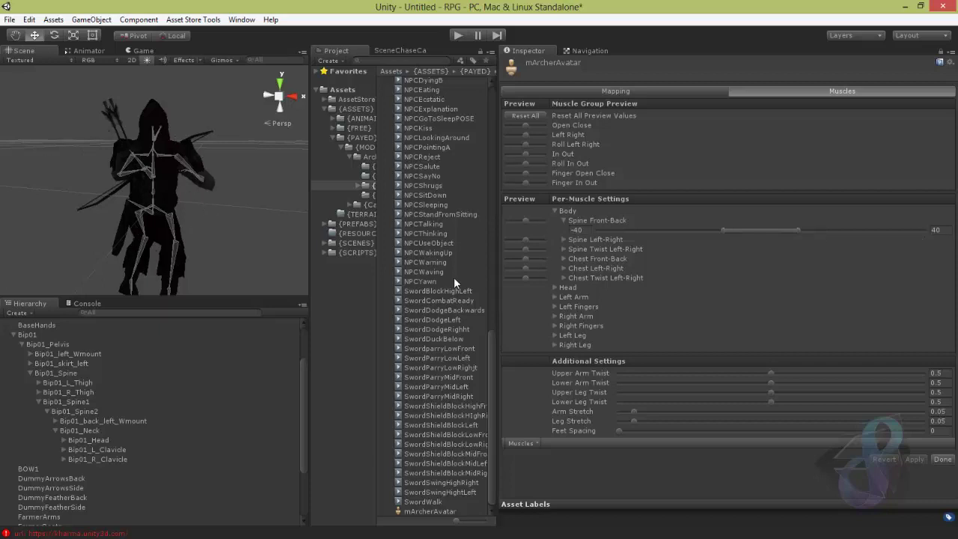
{"action": "mouse_move", "coordinate": [525, 221]}
{"action": "left_mouse_down"}
{"action": "mouse_move", "coordinate": [498, 221]}
{"action": "mouse_move", "coordinate": [598, 212]}
{"action": "mouse_move", "coordinate": [480, 224]}
{"action": "mouse_move", "coordinate": [604, 215]}
{"action": "mouse_move", "coordinate": [504, 218]}
{"action": "mouse_move", "coordinate": [527, 216]}
{"action": "left_mouse_up"}
{"action": "left_click_drag", "start_coordinate": [723, 229], "coordinate": [687, 232]}
{"action": "left_click", "coordinate": [587, 233]}
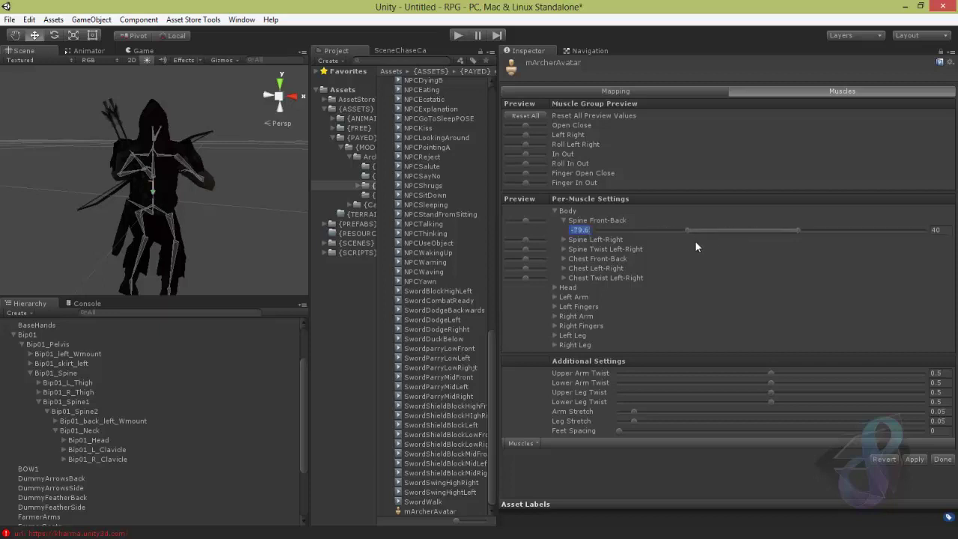
{"action": "type", "text": "-40"}
{"action": "left_click", "coordinate": [555, 212]}
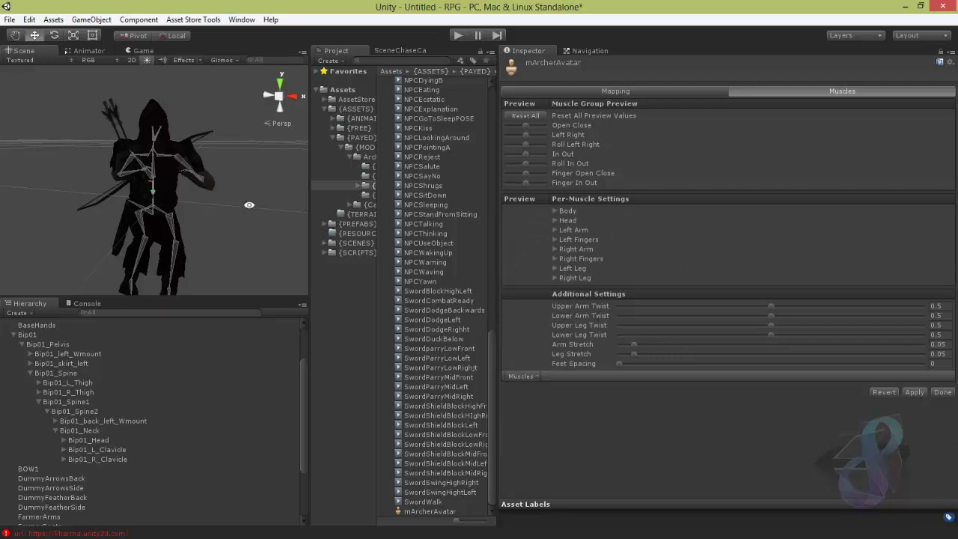
Reset Upper Arm Twist to 0.5, then apply the pending avatar import changes from the Mapping view
{"action": "left_click_drag", "start_coordinate": [249, 205], "coordinate": [711, 254], "text": "alt"}
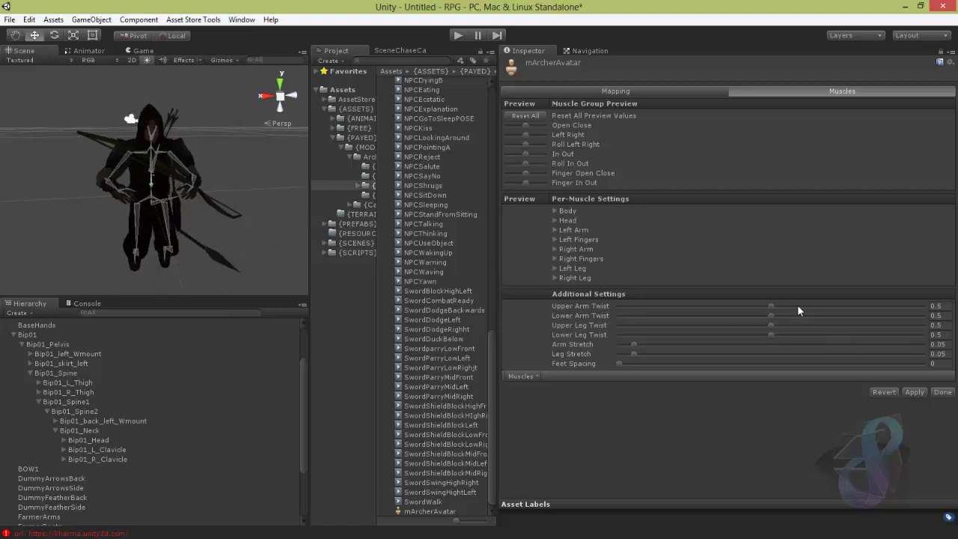
{"action": "left_click", "coordinate": [771, 306]}
{"action": "left_click_drag", "start_coordinate": [835, 311], "coordinate": [702, 308]}
{"action": "left_click_drag", "start_coordinate": [770, 305], "coordinate": [771, 306]}
{"action": "left_click", "coordinate": [638, 91]}
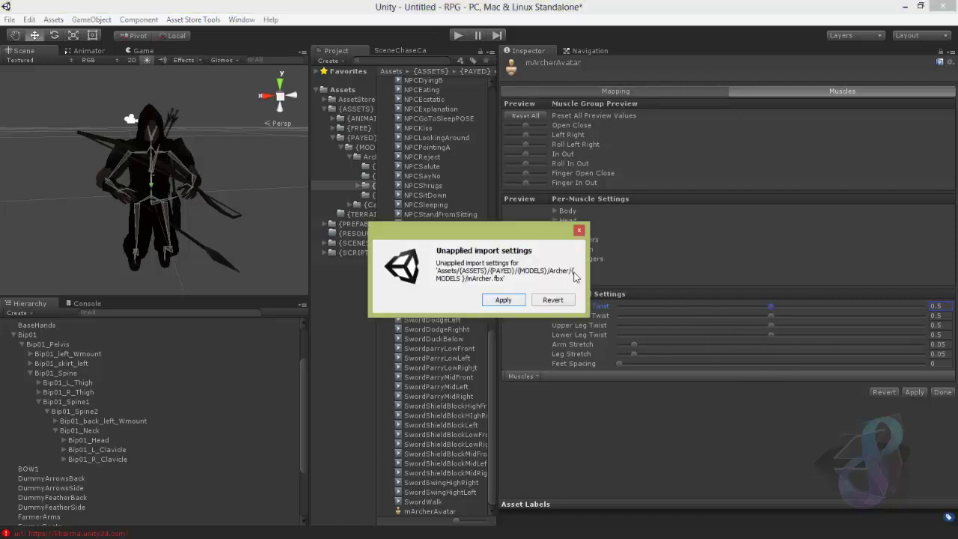
{"action": "left_click", "coordinate": [517, 301]}
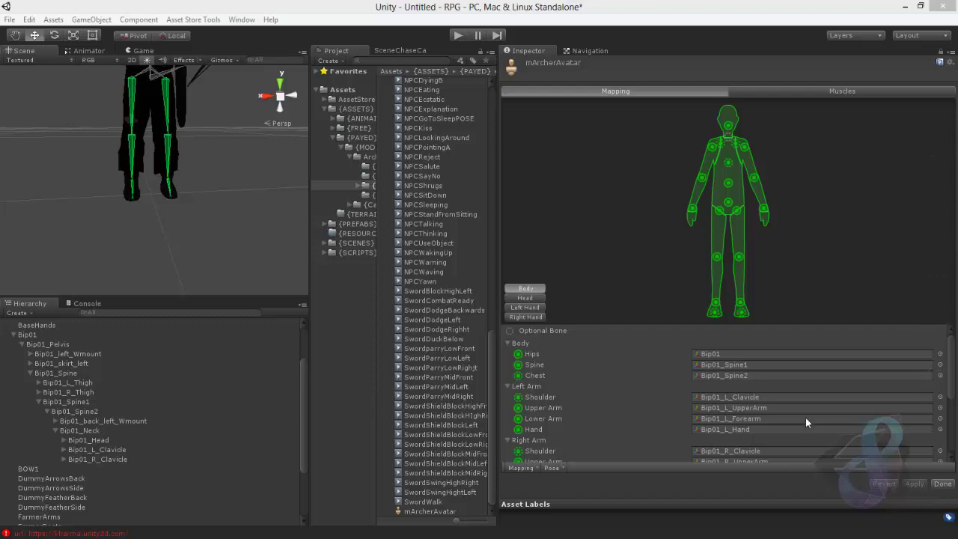
Exit avatar configuration, returning to mArcher's Humanoid rig settings in the desert_level scene
{"action": "left_click", "coordinate": [938, 484]}
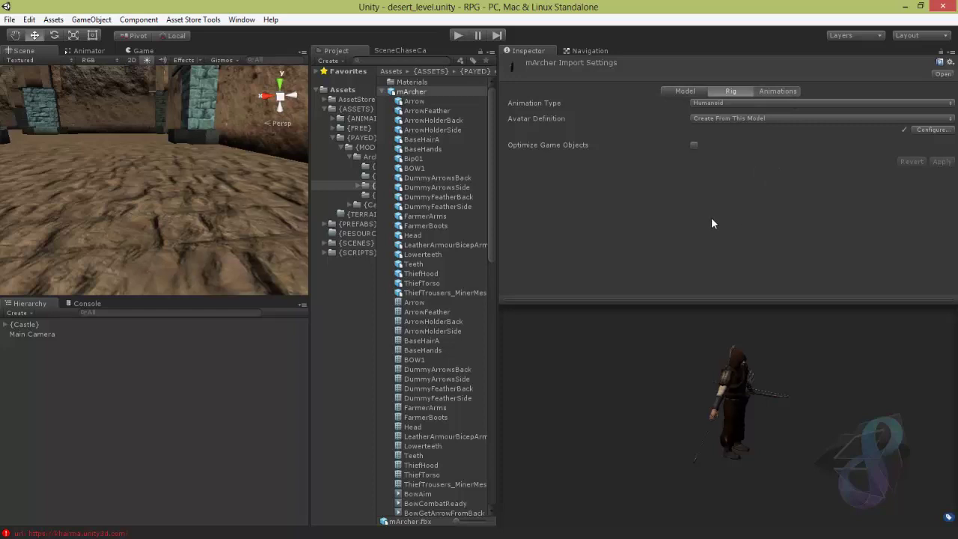
Show mArcher's animation import settings and review its clip list and Root Transform options
{"action": "left_click", "coordinate": [778, 91]}
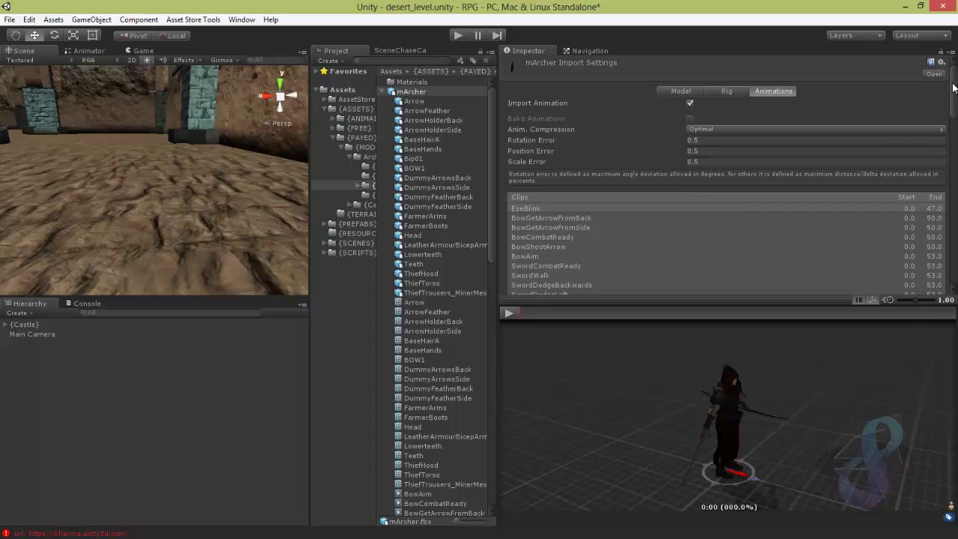
{"action": "left_click_drag", "start_coordinate": [954, 88], "coordinate": [953, 108]}
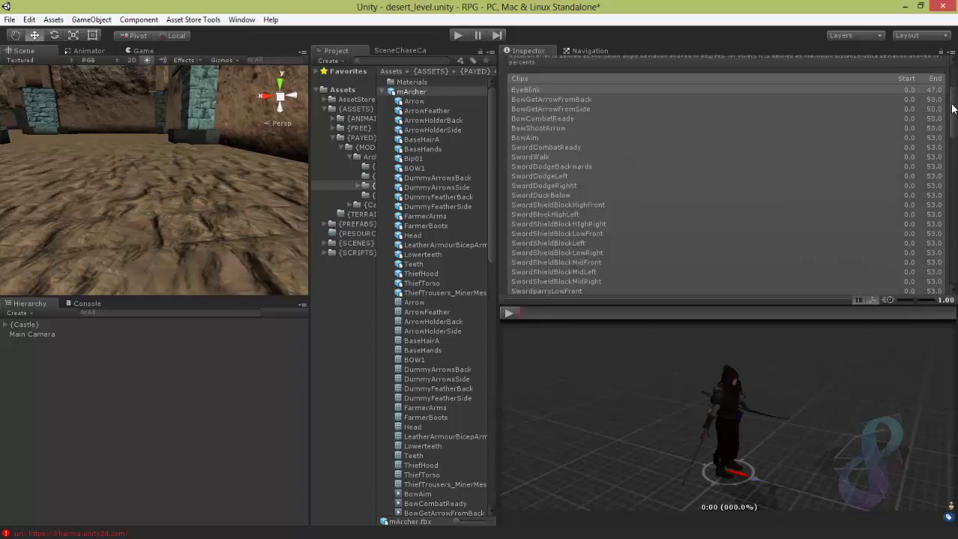
{"action": "scroll", "coordinate": [552, 89], "scroll_direction": "down", "scroll_amount": 1}
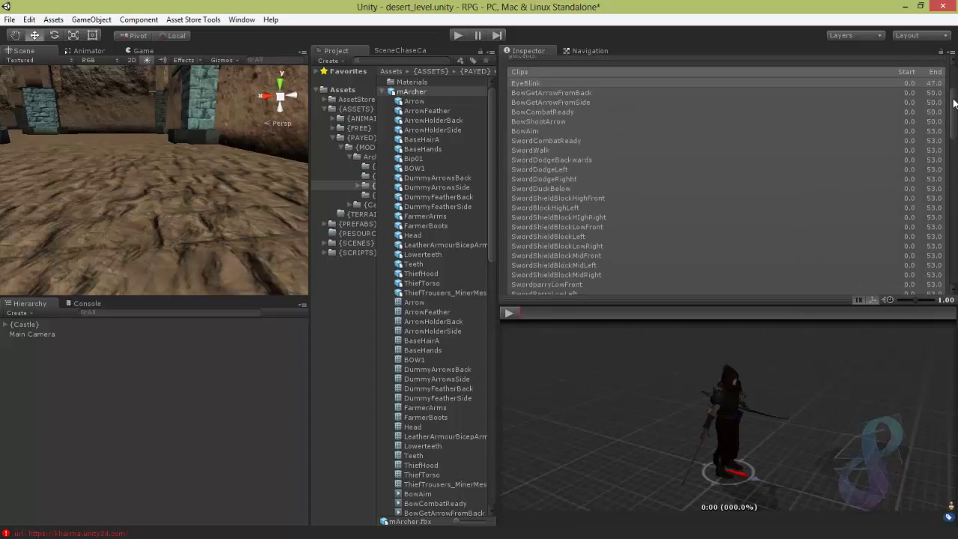
{"action": "left_click_drag", "start_coordinate": [952, 107], "coordinate": [953, 270]}
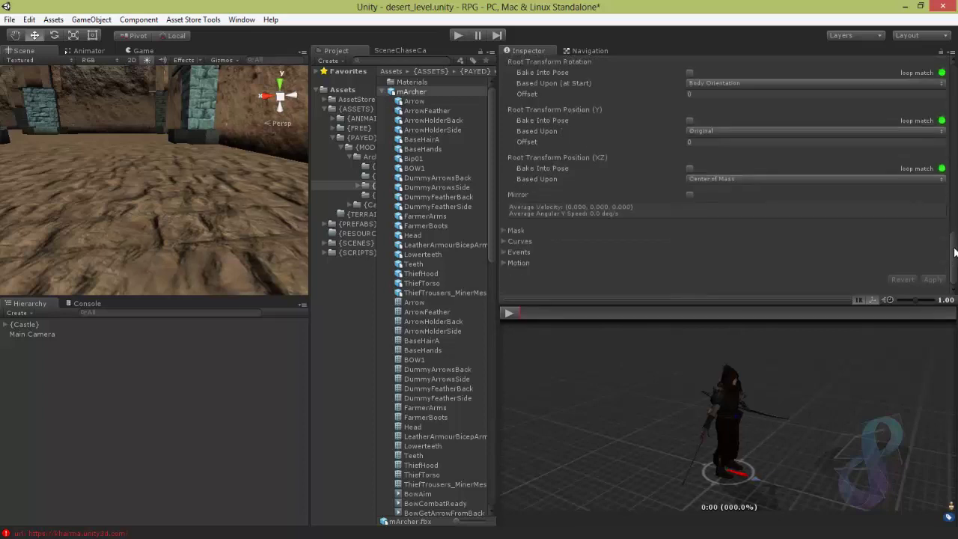
{"action": "left_click_drag", "start_coordinate": [955, 234], "coordinate": [954, 85]}
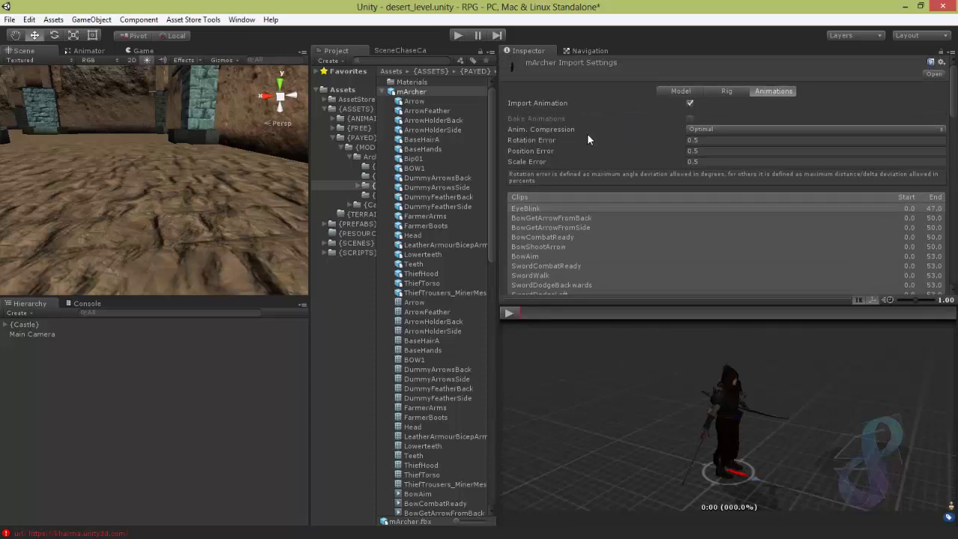
{"action": "left_click", "coordinate": [738, 131]}
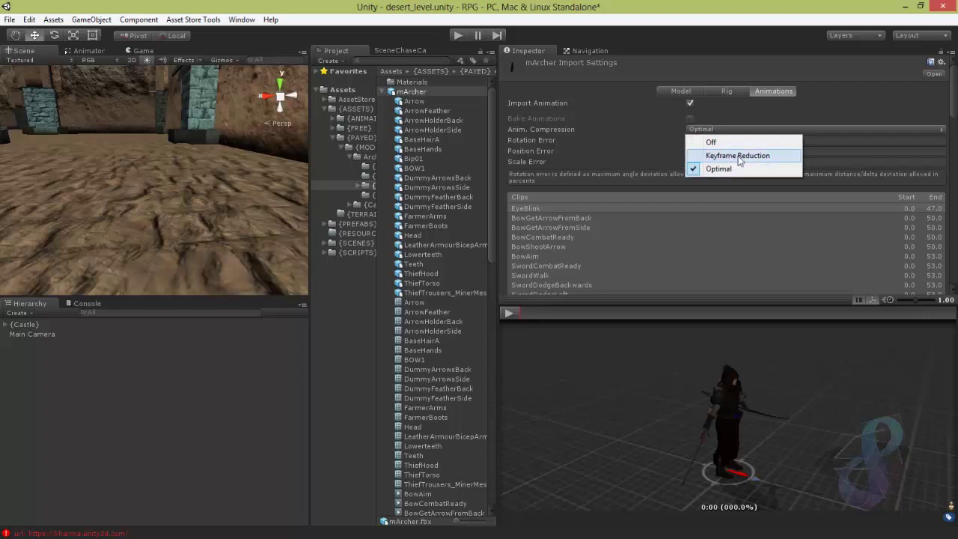
{"action": "left_click", "coordinate": [822, 130]}
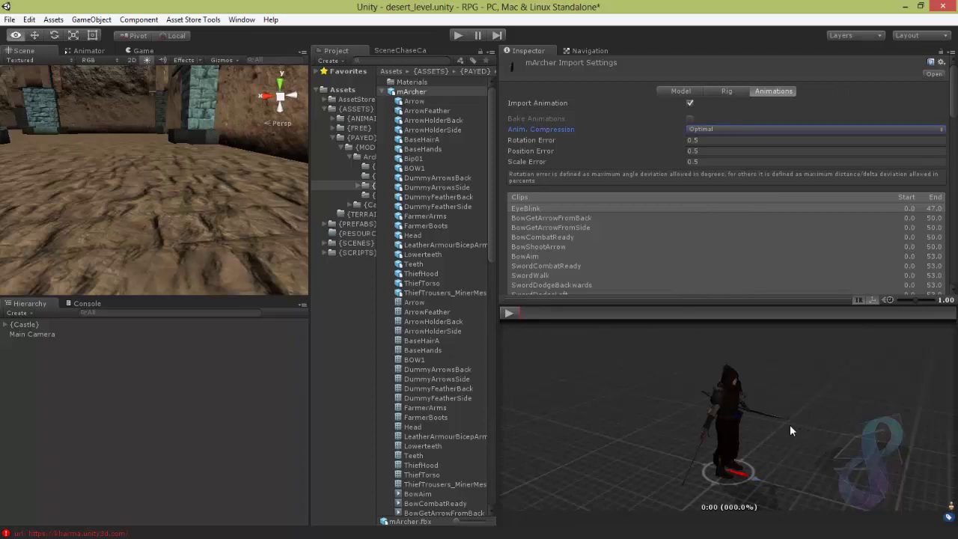
{"action": "left_click_drag", "start_coordinate": [770, 421], "coordinate": [705, 404]}
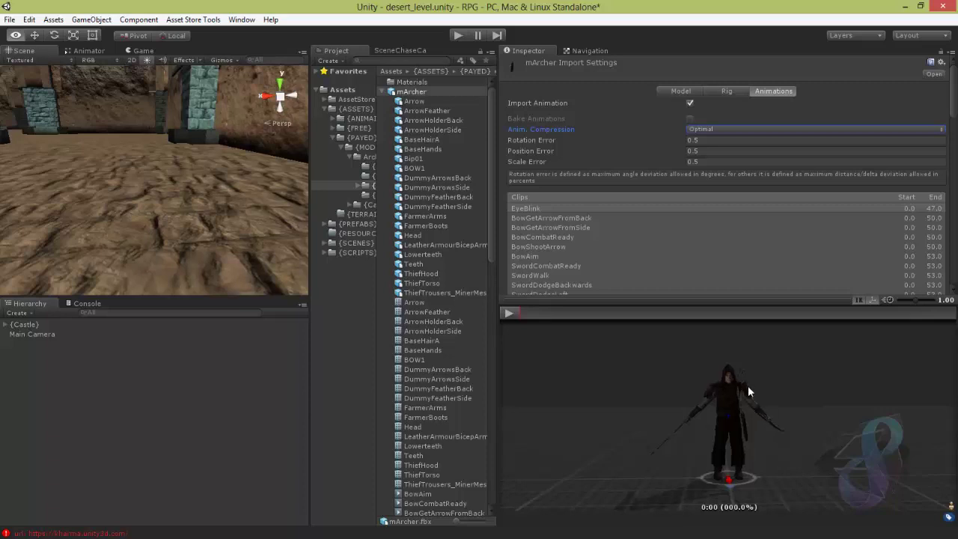
{"action": "left_click_drag", "start_coordinate": [746, 388], "coordinate": [743, 377]}
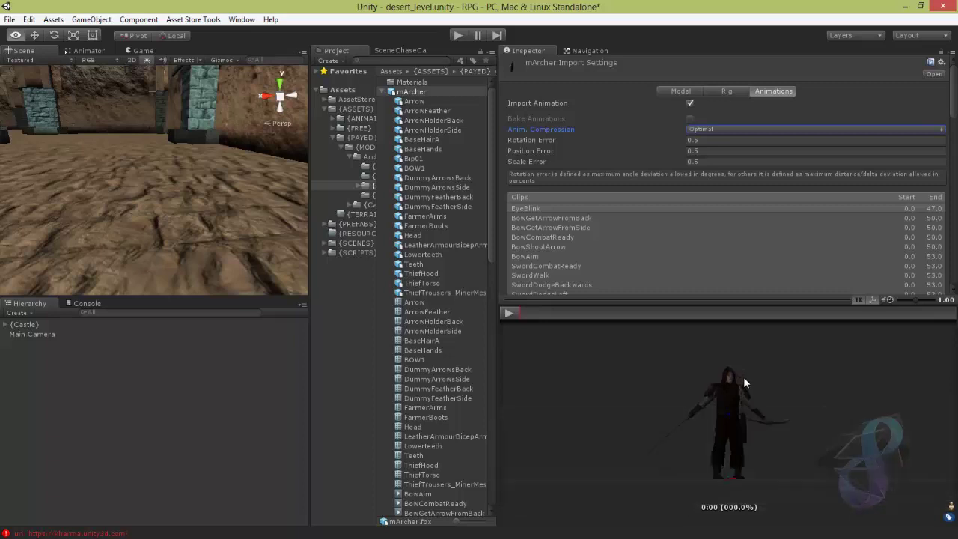
{"action": "key", "text": "w"}
{"action": "key", "text": "alt"}
{"action": "left_click_drag", "start_coordinate": [763, 444], "coordinate": [780, 432], "text": "alt"}
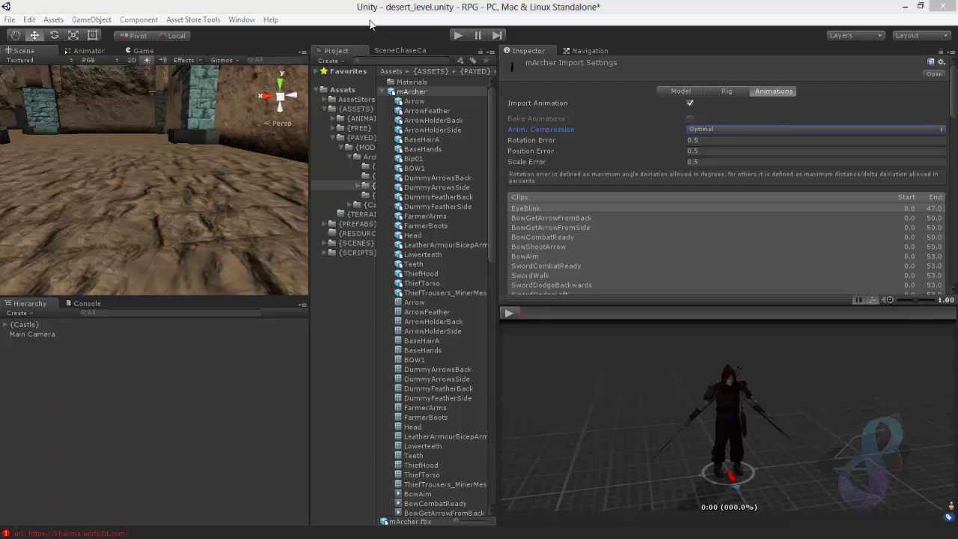
{"action": "left_click", "coordinate": [797, 129]}
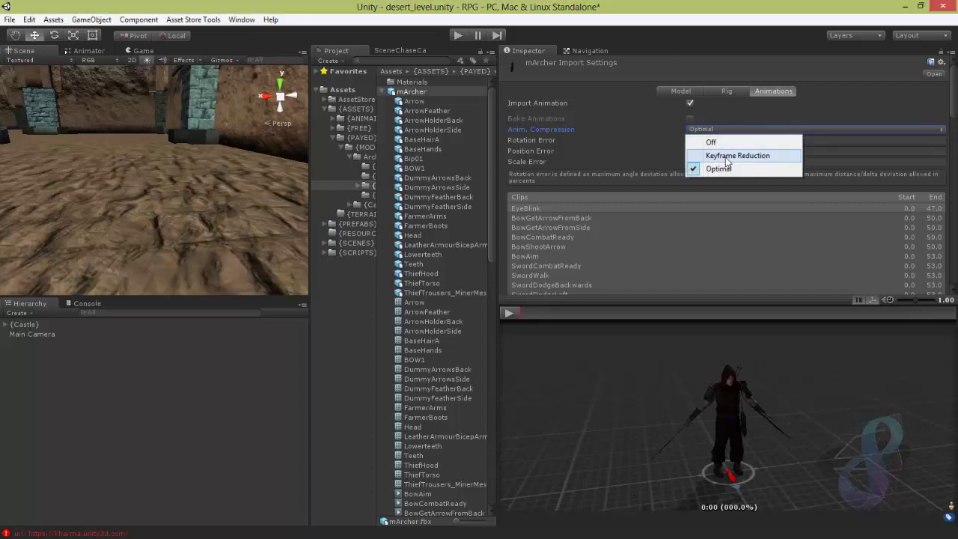
{"action": "left_click", "coordinate": [584, 388]}
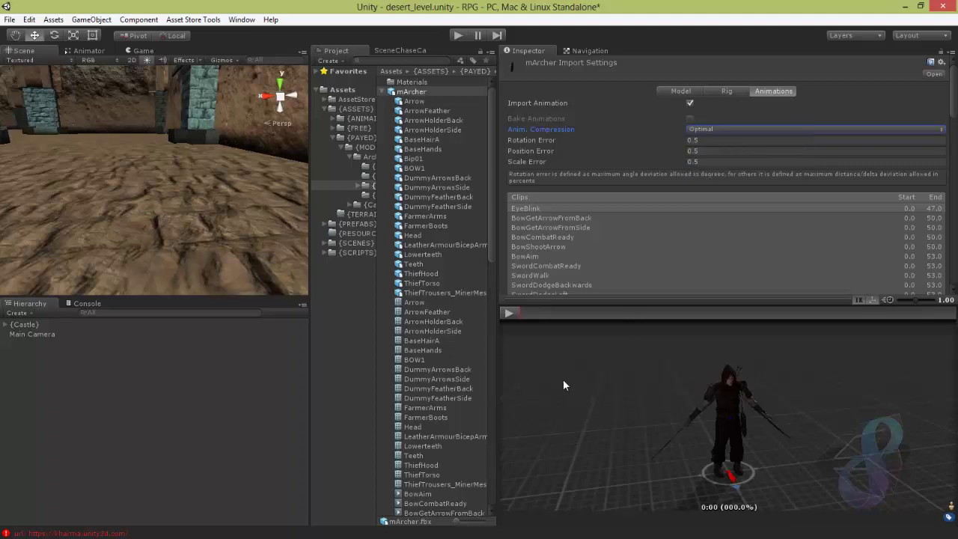
{"action": "left_click_drag", "start_coordinate": [589, 375], "coordinate": [653, 376]}
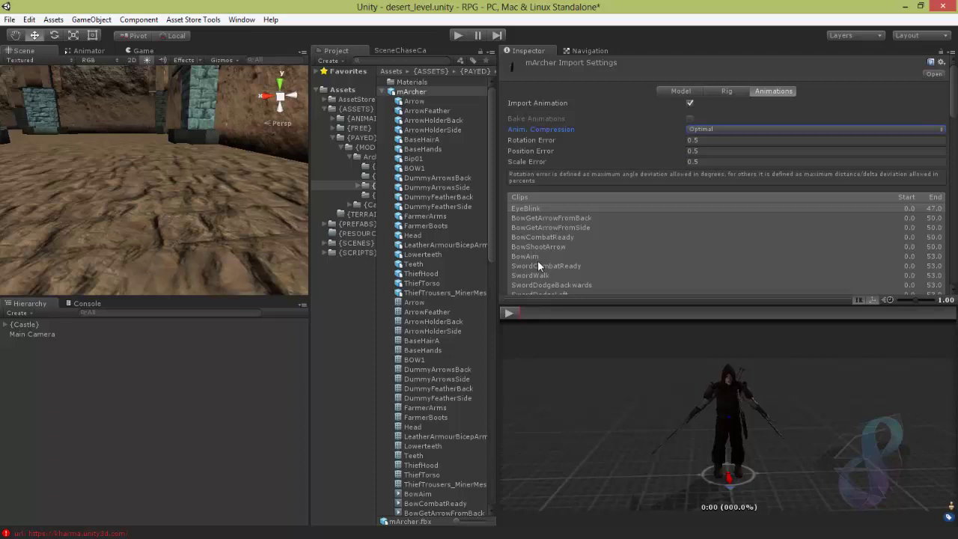
Select the mArcher model's GENjump clip (frames 0–176) and play its animation preview
{"action": "left_click_drag", "start_coordinate": [953, 99], "coordinate": [947, 167]}
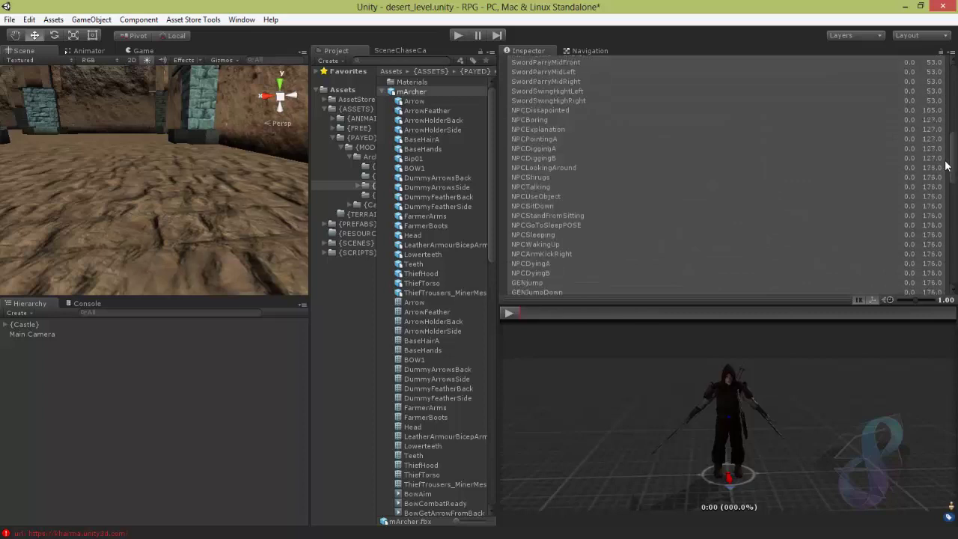
{"action": "scroll", "coordinate": [868, 197], "scroll_direction": "down", "scroll_amount": 3}
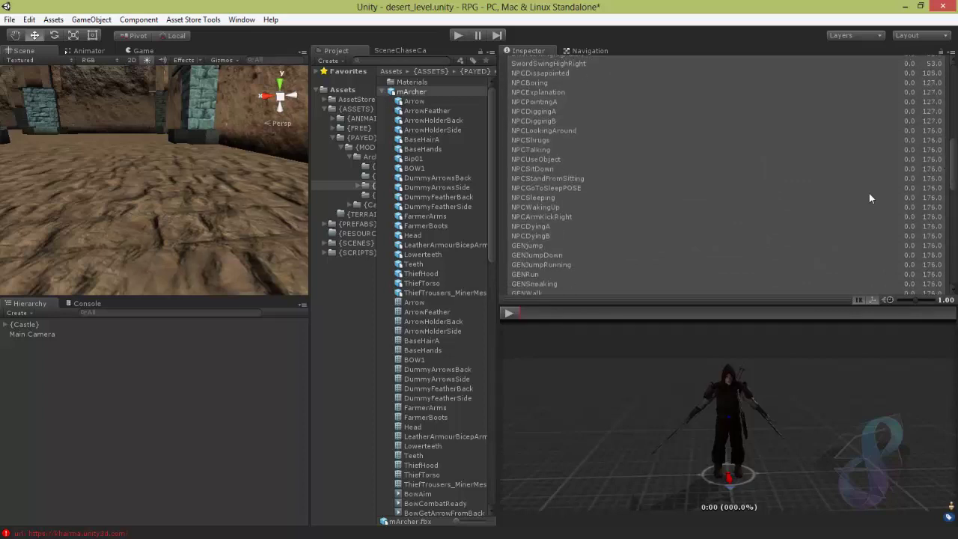
{"action": "left_click", "coordinate": [540, 233]}
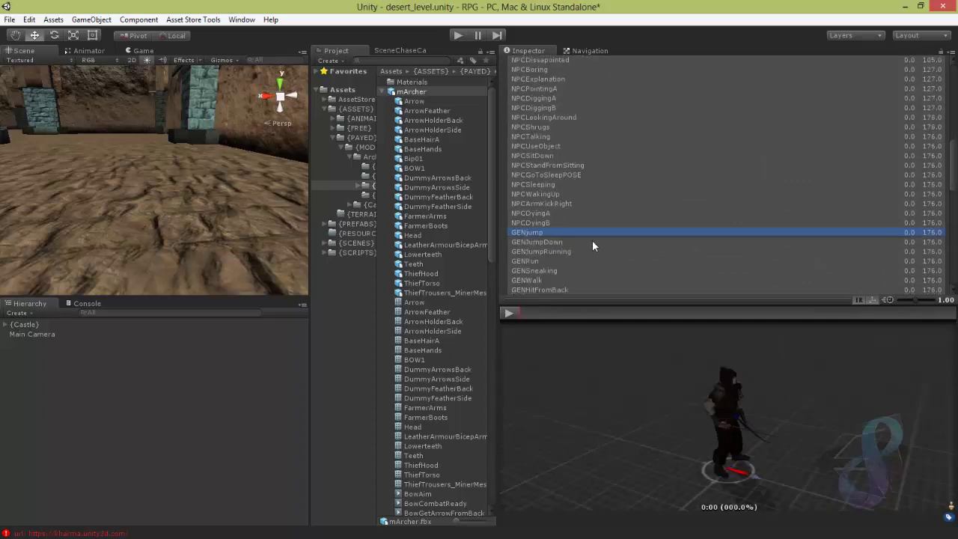
{"action": "left_click", "coordinate": [515, 311]}
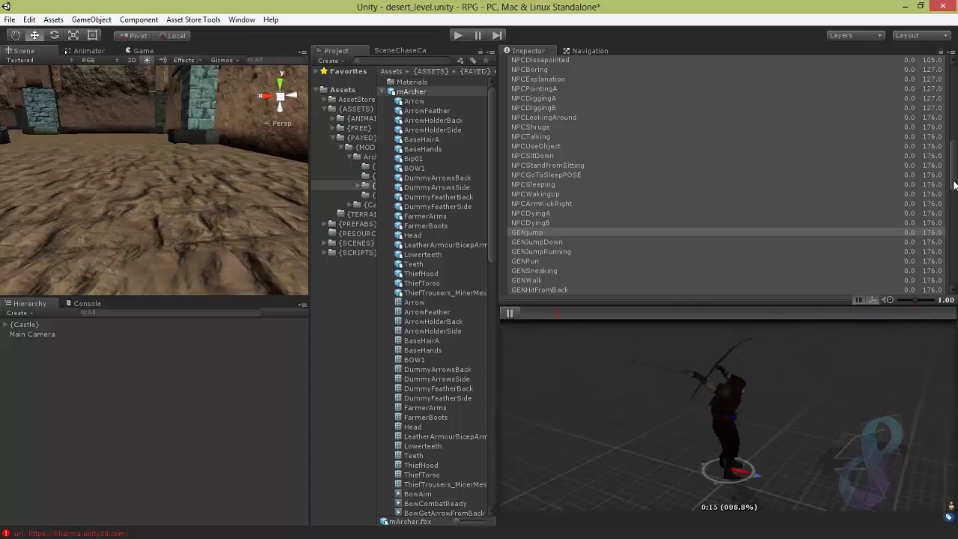
{"action": "left_click_drag", "start_coordinate": [952, 180], "coordinate": [955, 244]}
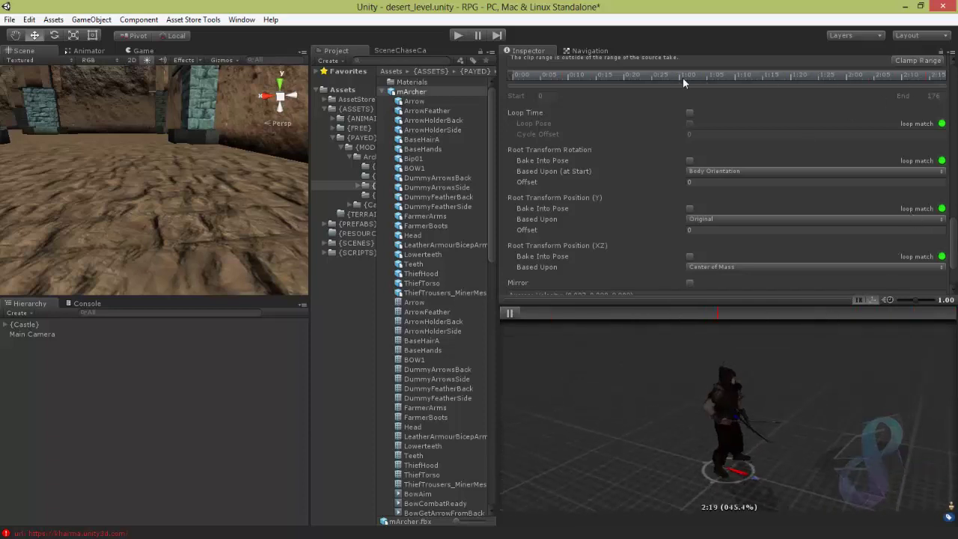
Pause the GENjump preview near 38 percent, enable Loop Time, and widen the Inspector
{"action": "left_click", "coordinate": [511, 315]}
{"action": "left_click_drag", "start_coordinate": [739, 311], "coordinate": [713, 310]}
{"action": "scroll", "coordinate": [846, 142], "scroll_direction": "down", "scroll_amount": 3}
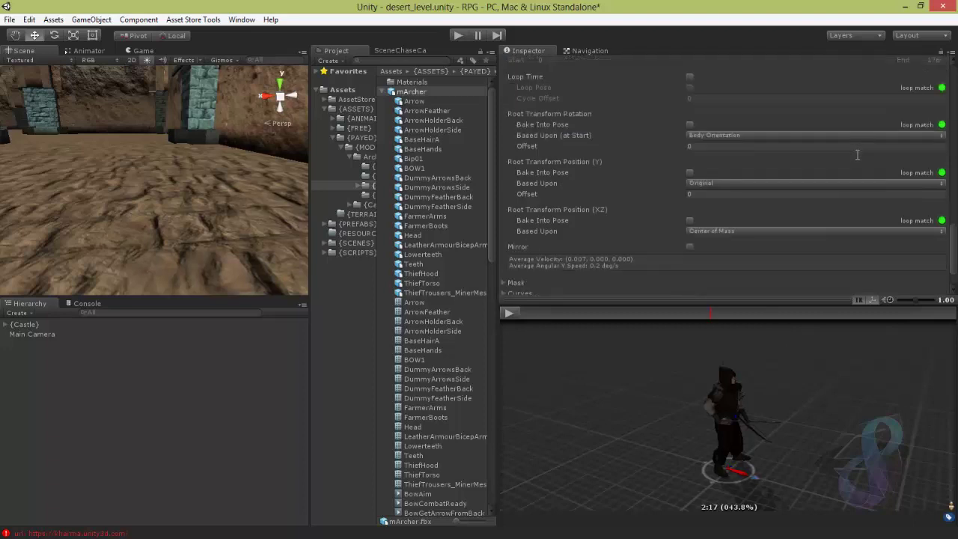
{"action": "mouse_move", "coordinate": [954, 247]}
{"action": "left_mouse_down"}
{"action": "mouse_move", "coordinate": [954, 184]}
{"action": "mouse_move", "coordinate": [956, 229]}
{"action": "left_mouse_up"}
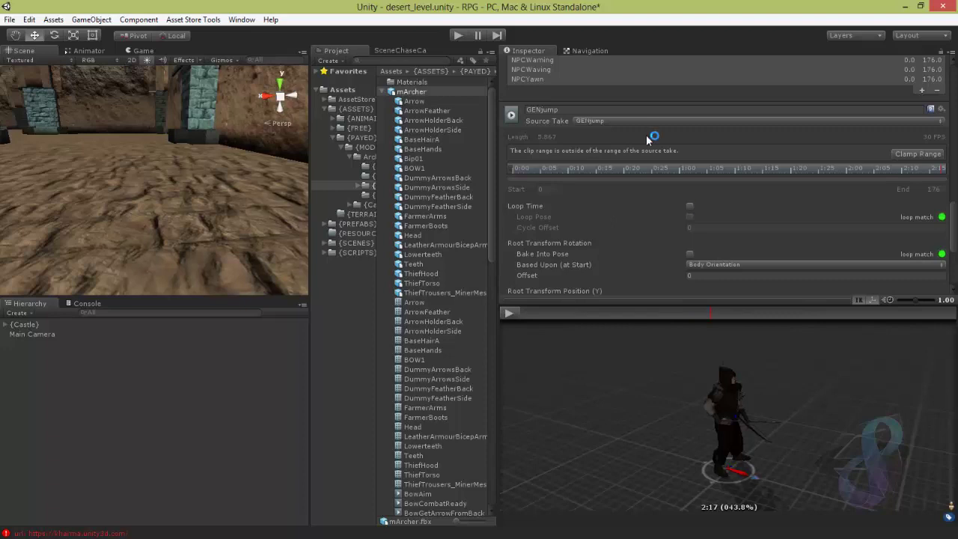
{"action": "left_click", "coordinate": [689, 206]}
{"action": "left_click_drag", "start_coordinate": [504, 270], "coordinate": [638, 210]}
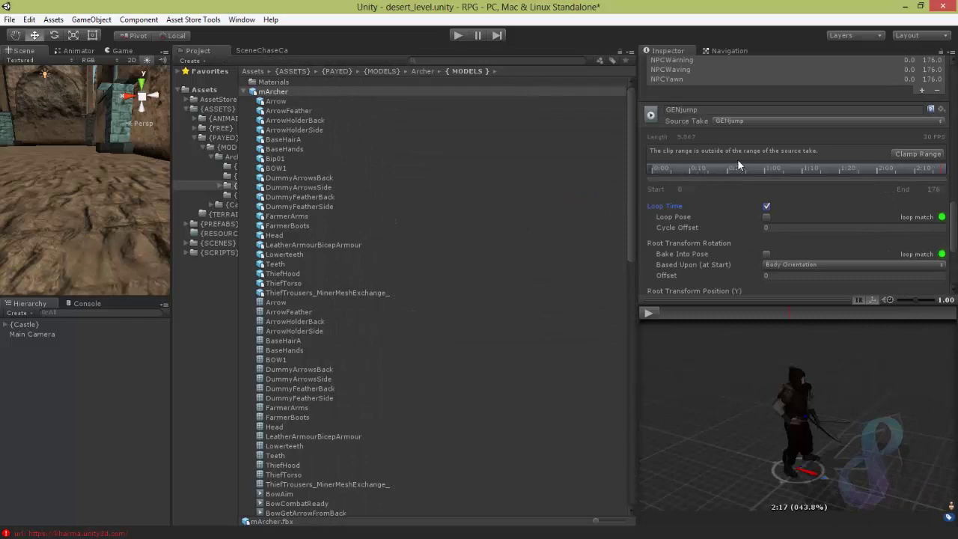
{"action": "key", "text": "alt"}
{"action": "left_click", "coordinate": [768, 229]}
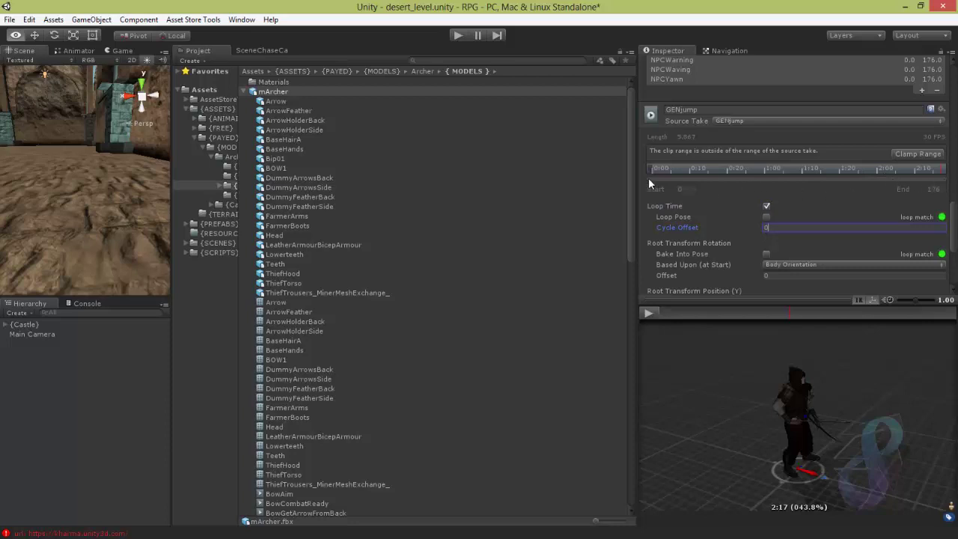
{"action": "right_click_drag", "start_coordinate": [656, 178], "coordinate": [755, 180], "text": "alt"}
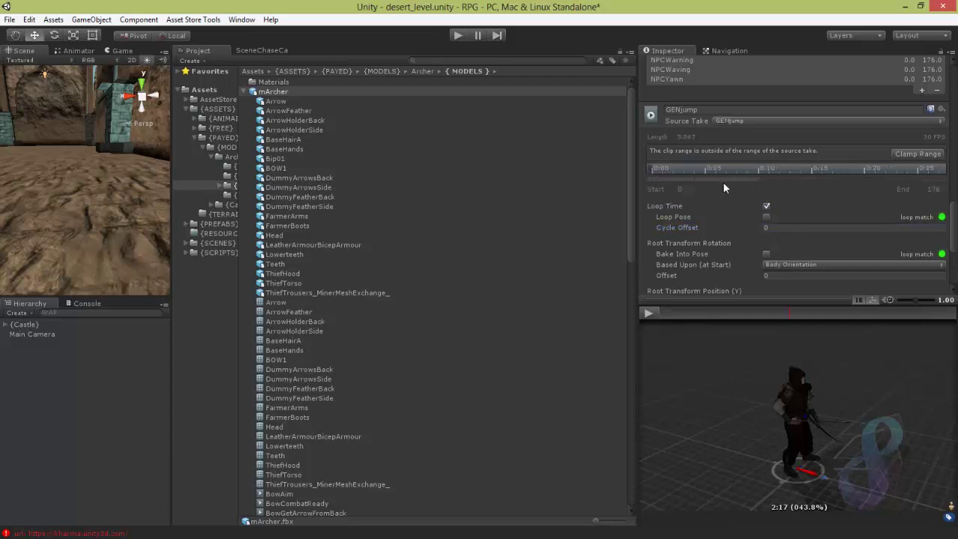
{"action": "left_click_drag", "start_coordinate": [721, 178], "coordinate": [951, 180]}
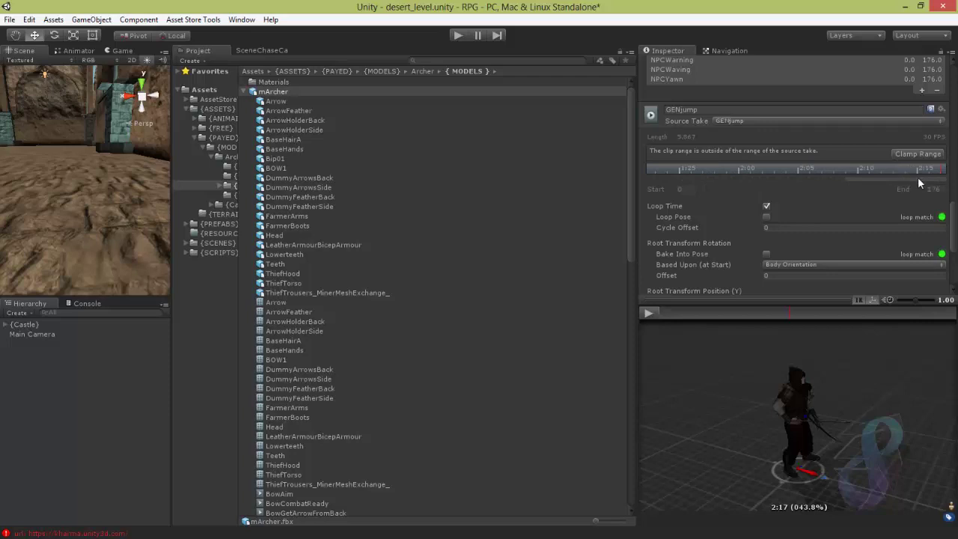
{"action": "left_click_drag", "start_coordinate": [850, 180], "coordinate": [932, 181]}
{"action": "left_click_drag", "start_coordinate": [827, 182], "coordinate": [588, 181]}
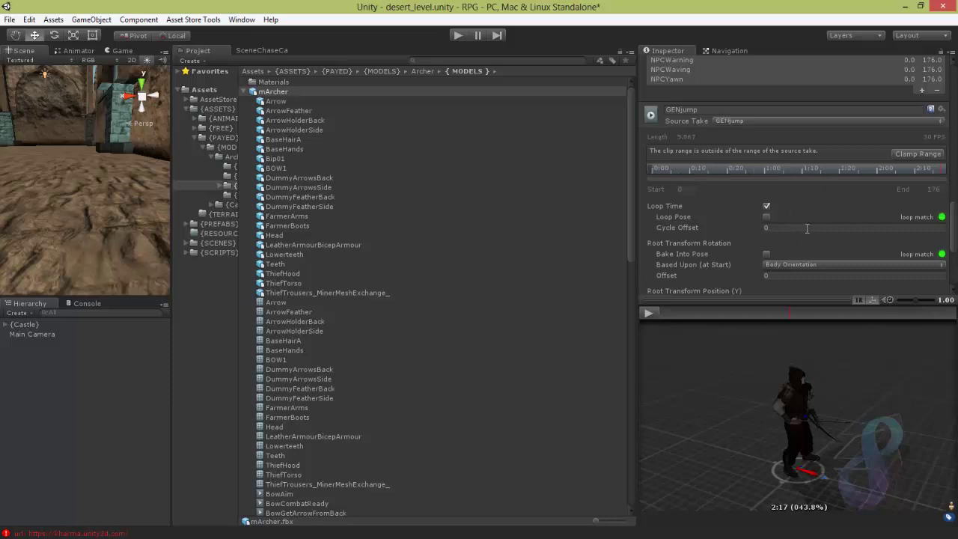
{"action": "left_click_drag", "start_coordinate": [954, 229], "coordinate": [953, 271]}
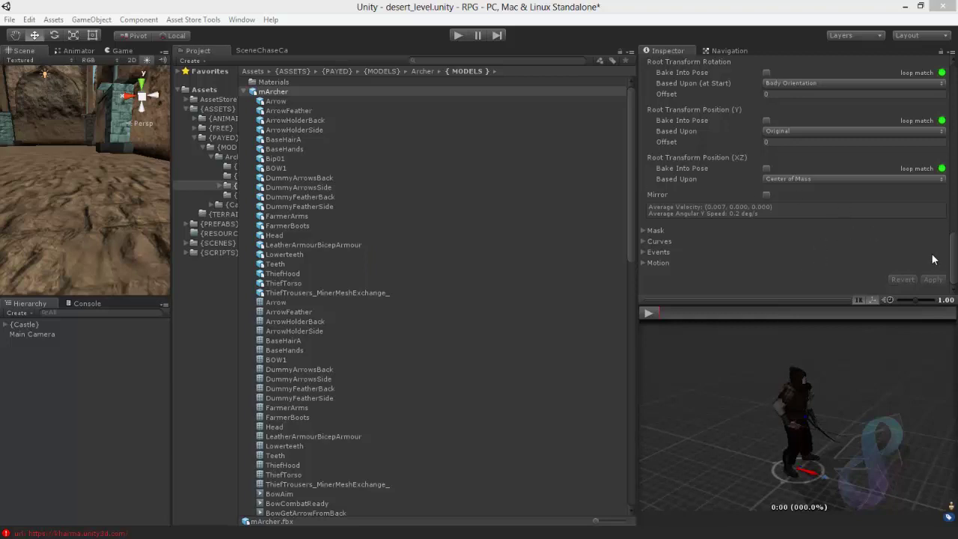
{"action": "left_click_drag", "start_coordinate": [954, 255], "coordinate": [954, 101]}
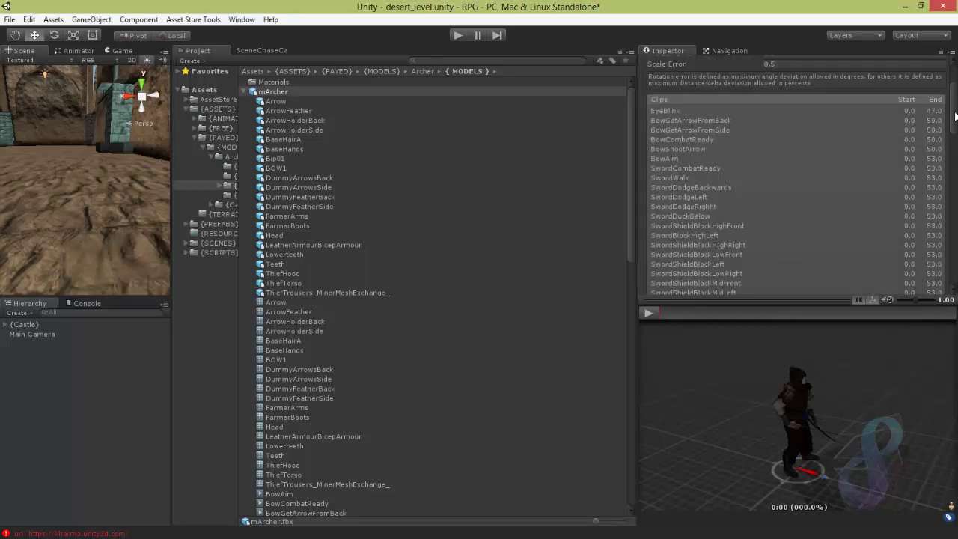
{"action": "left_click", "coordinate": [954, 167]}
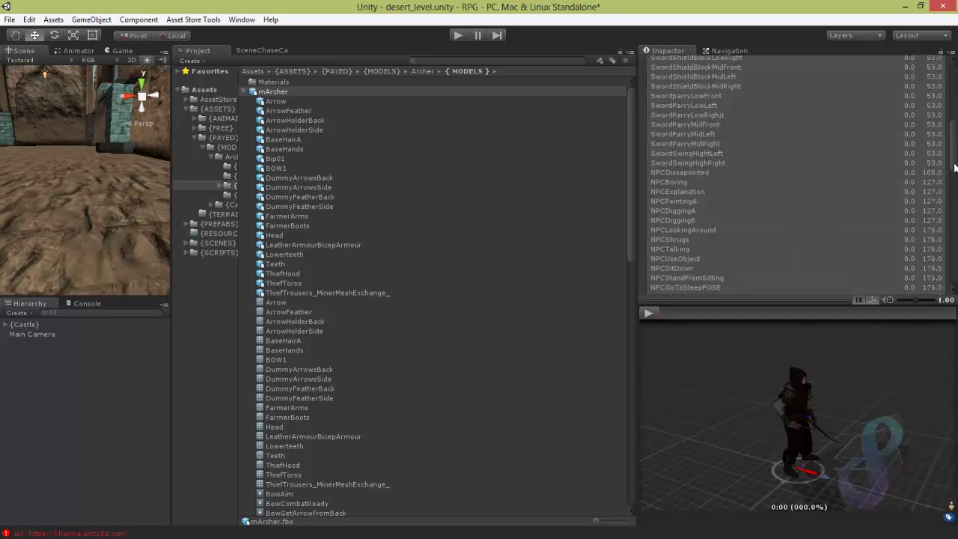
{"action": "left_click_drag", "start_coordinate": [954, 167], "coordinate": [955, 208]}
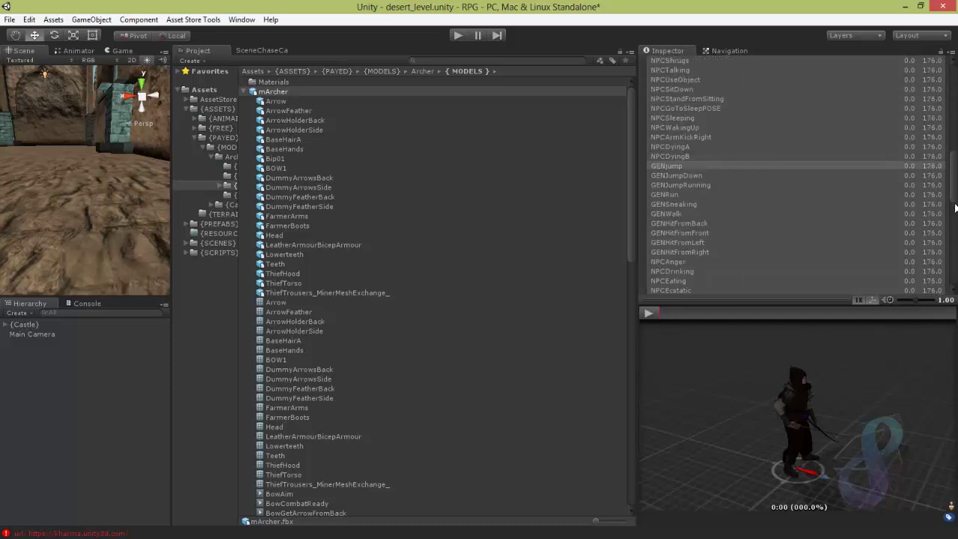
{"action": "scroll", "coordinate": [955, 208], "scroll_direction": "down", "scroll_amount": 3}
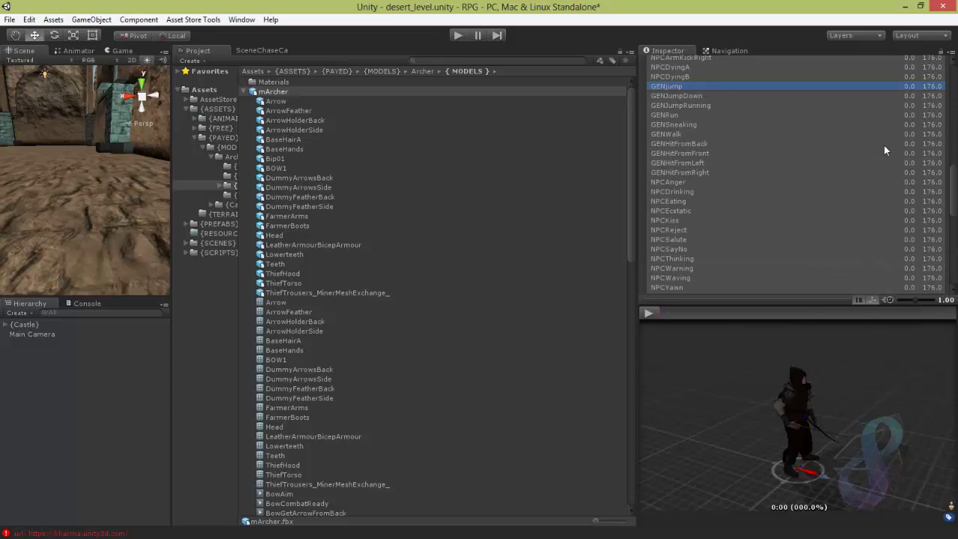
{"action": "scroll", "coordinate": [956, 215], "scroll_direction": "down", "scroll_amount": 10}
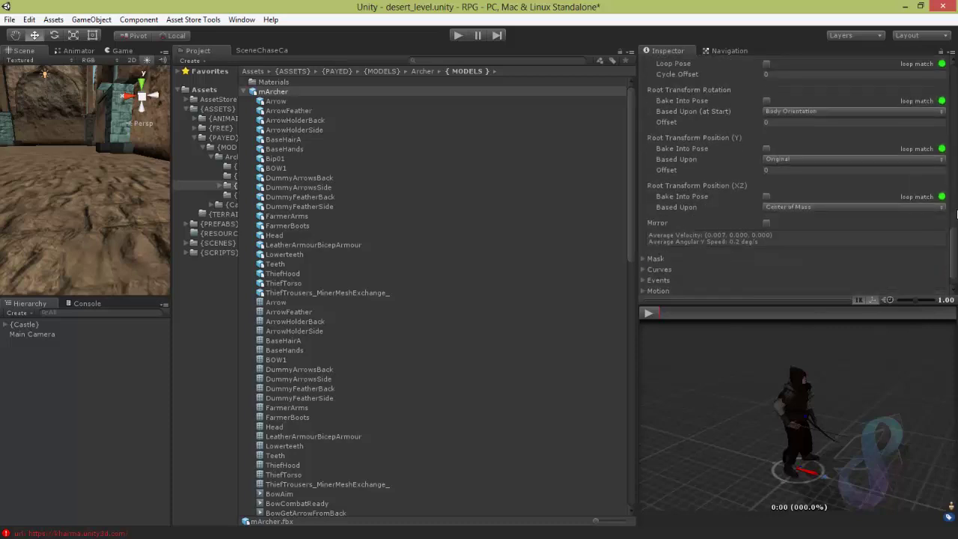
{"action": "scroll", "coordinate": [955, 214], "scroll_direction": "up", "scroll_amount": 5}
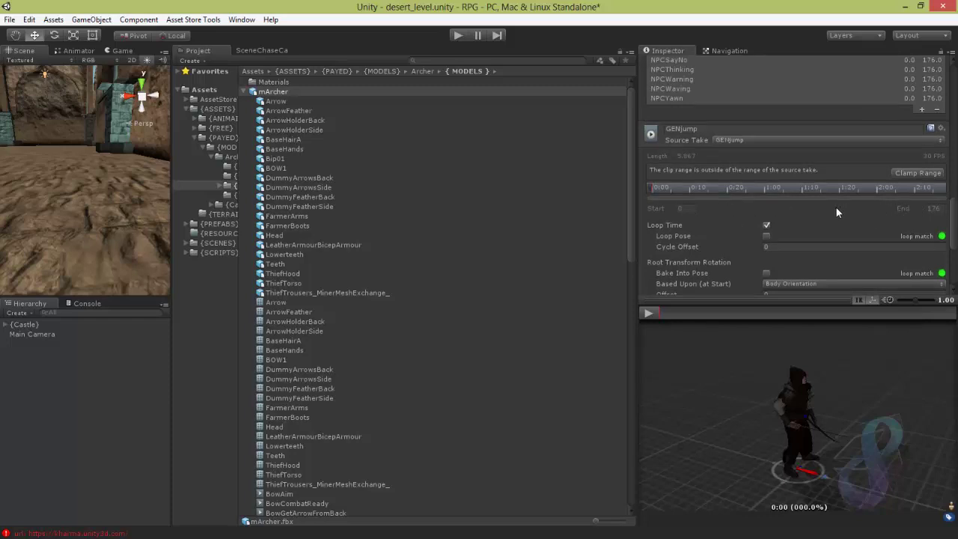
Clamp GENjump to its source take so it ends at frame 77, then preview it
{"action": "left_click", "coordinate": [766, 226]}
{"action": "left_click", "coordinate": [767, 226]}
{"action": "mouse_move", "coordinate": [650, 199]}
{"action": "left_mouse_down"}
{"action": "mouse_move", "coordinate": [917, 196]}
{"action": "mouse_move", "coordinate": [634, 197]}
{"action": "left_mouse_up"}
{"action": "left_click", "coordinate": [908, 174]}
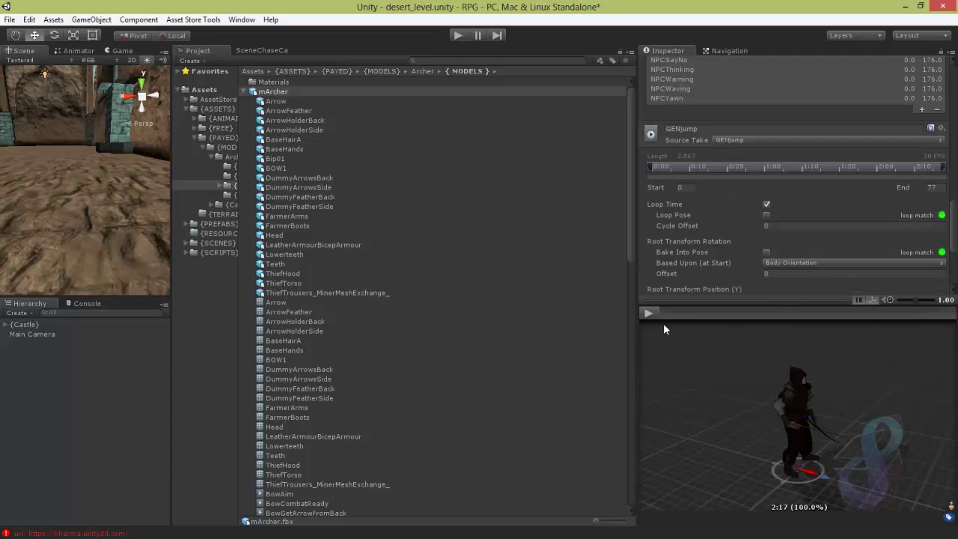
{"action": "left_click_drag", "start_coordinate": [693, 309], "coordinate": [949, 313]}
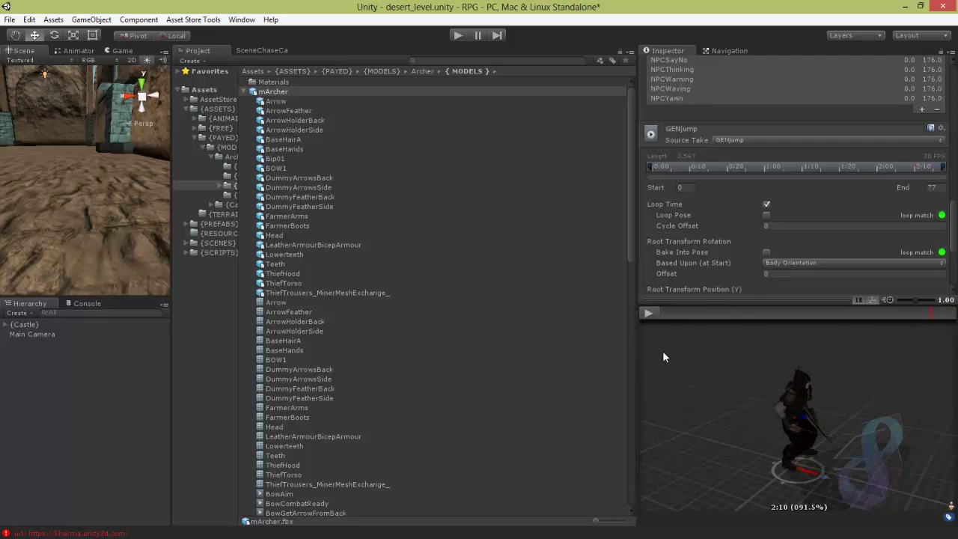
{"action": "left_click", "coordinate": [652, 313]}
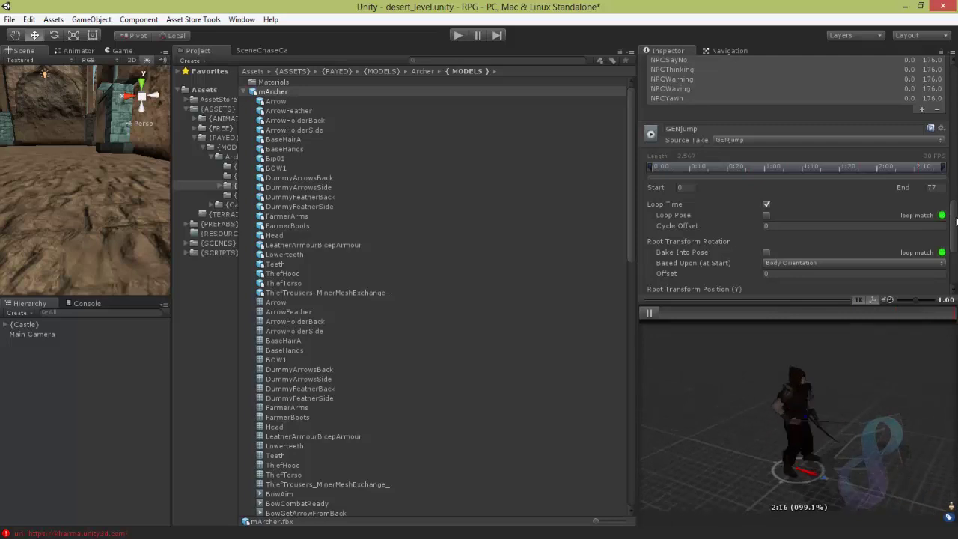
{"action": "left_click_drag", "start_coordinate": [956, 219], "coordinate": [922, 292]}
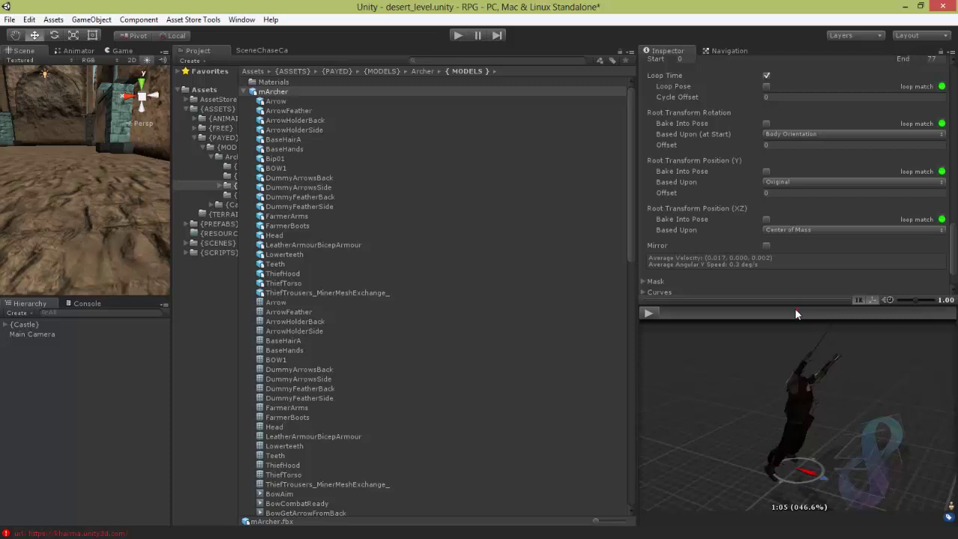
{"action": "left_click_drag", "start_coordinate": [798, 313], "coordinate": [957, 322]}
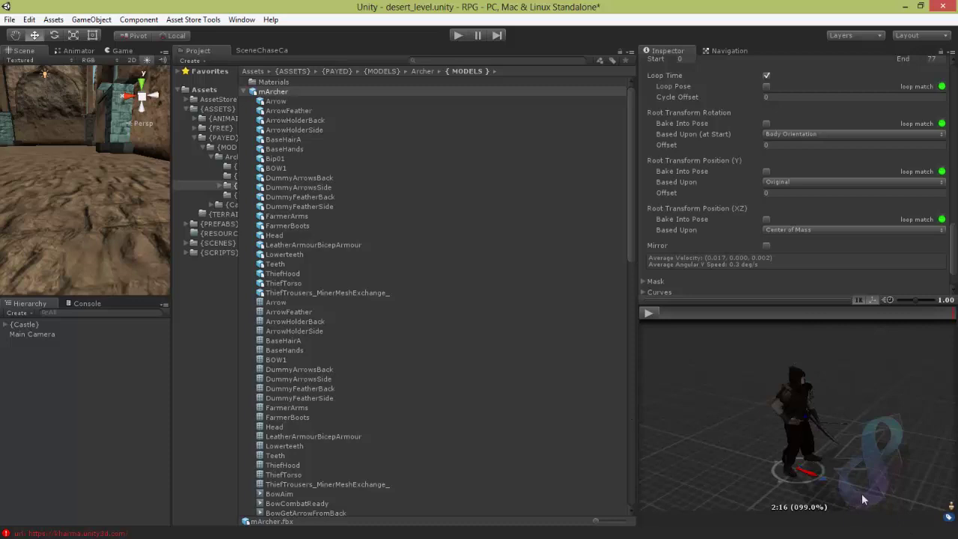
{"action": "left_click_drag", "start_coordinate": [948, 310], "coordinate": [957, 314]}
{"action": "mouse_move", "coordinate": [18, 312]}
{"action": "left_mouse_down"}
{"action": "mouse_move", "coordinate": [950, 313]}
{"action": "mouse_move", "coordinate": [2, 312]}
{"action": "left_mouse_up"}
Adjust the GENjump clip's Cycle Offset value, appending a 0 to it
{"action": "left_click", "coordinate": [689, 99]}
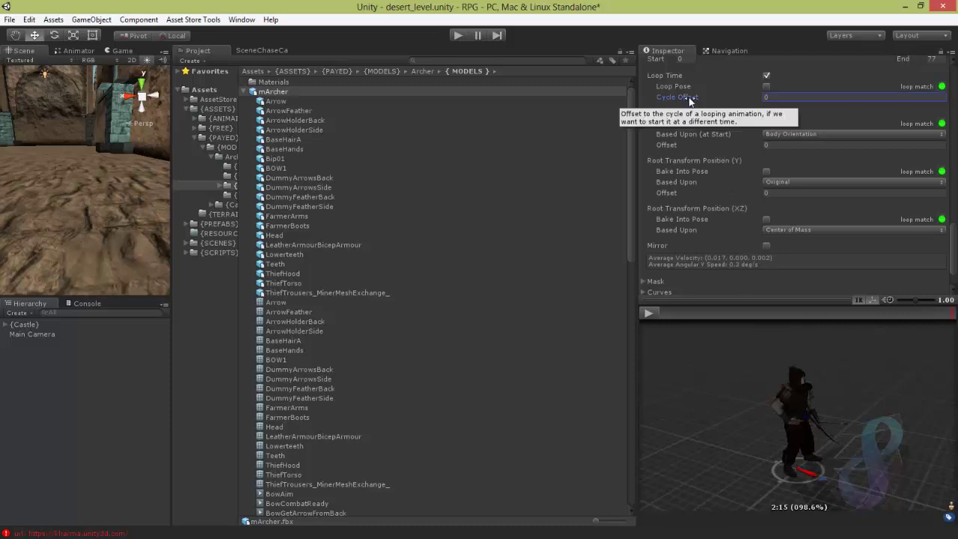
{"action": "left_click_drag", "start_coordinate": [689, 99], "coordinate": [788, 101]}
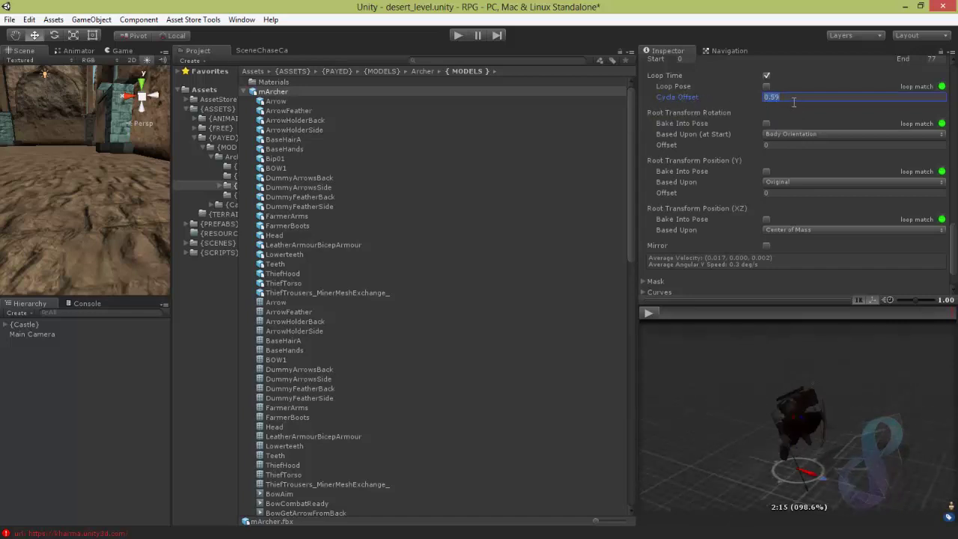
{"action": "left_click", "coordinate": [795, 101]}
{"action": "type", "text": "0"}
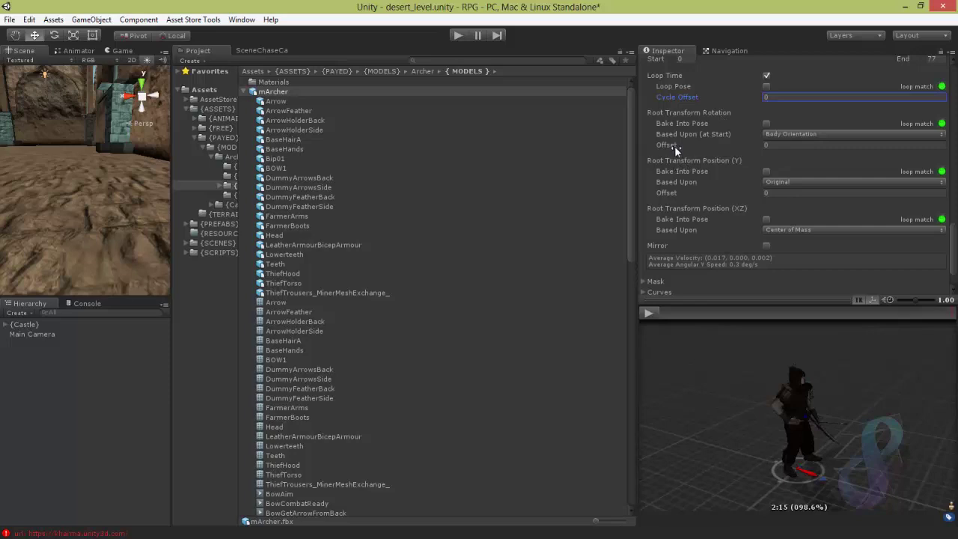
Tune the Root Transform Rotation Offset from about -13.65 back toward -6.33
{"action": "left_click_drag", "start_coordinate": [674, 146], "coordinate": [540, 147]}
{"action": "left_click_drag", "start_coordinate": [450, 151], "coordinate": [642, 241]}
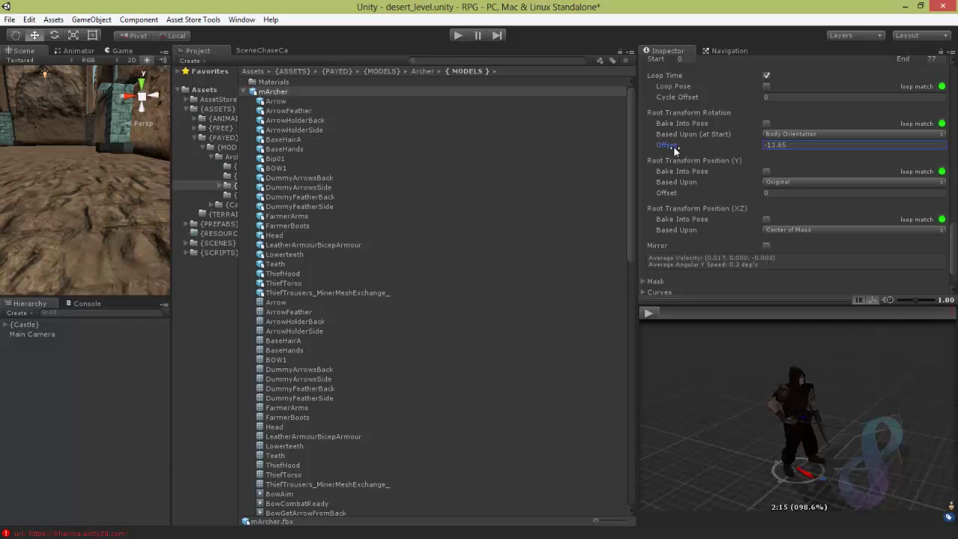
{"action": "left_click_drag", "start_coordinate": [693, 144], "coordinate": [769, 145]}
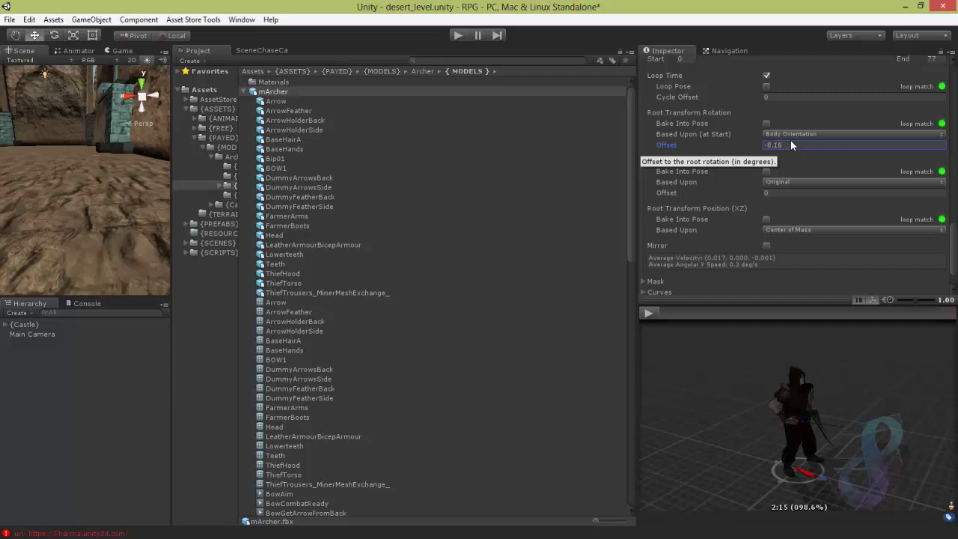
{"action": "left_click_drag", "start_coordinate": [807, 141], "coordinate": [742, 155]}
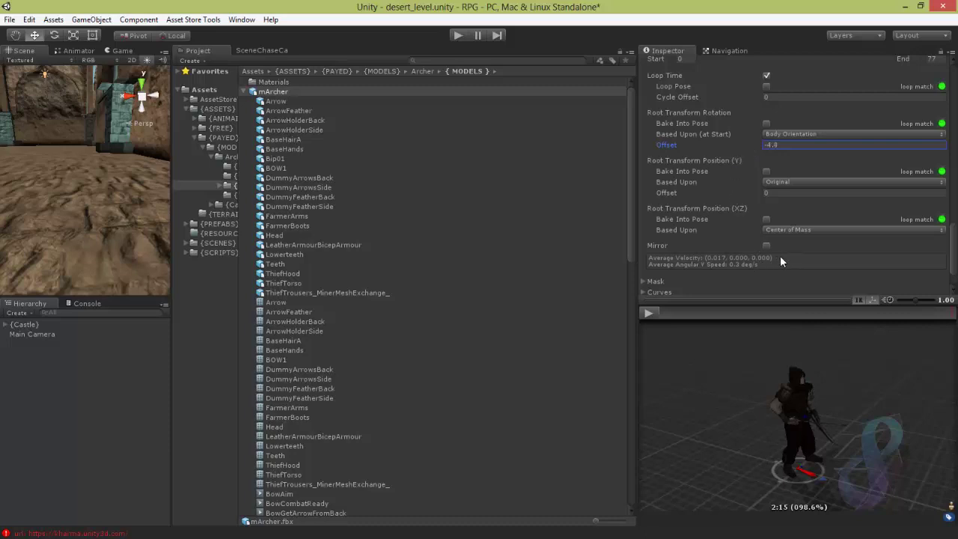
Try other Root Transform Position (Y) Offset values, then set it to 0
{"action": "left_click", "coordinate": [675, 195]}
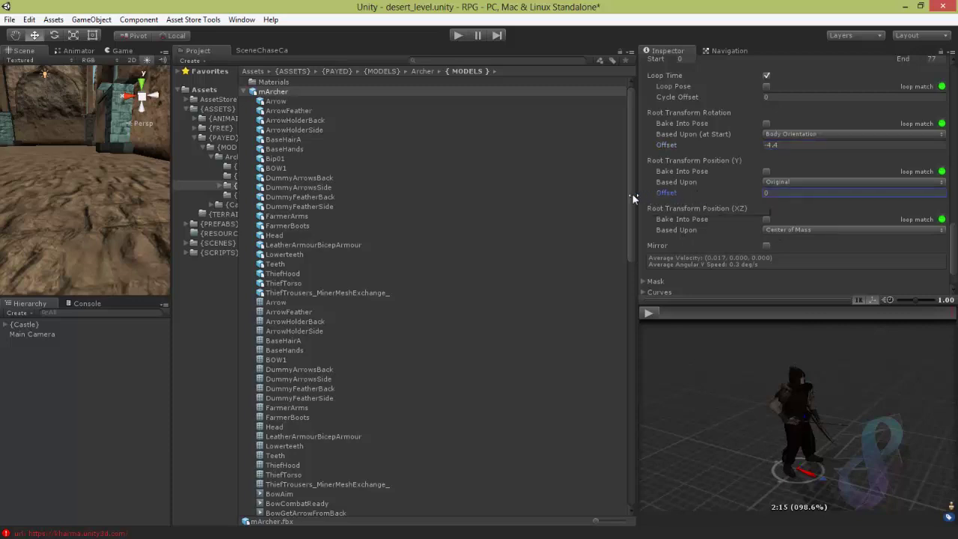
{"action": "left_click_drag", "start_coordinate": [632, 193], "coordinate": [405, 191]}
{"action": "left_click_drag", "start_coordinate": [328, 194], "coordinate": [818, 190]}
{"action": "key", "text": "Return"}
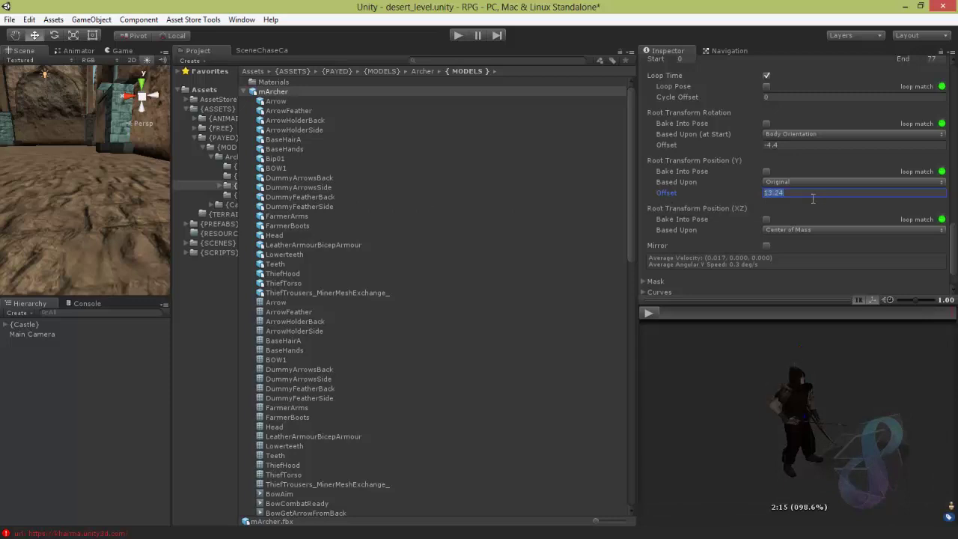
{"action": "type", "text": "0"}
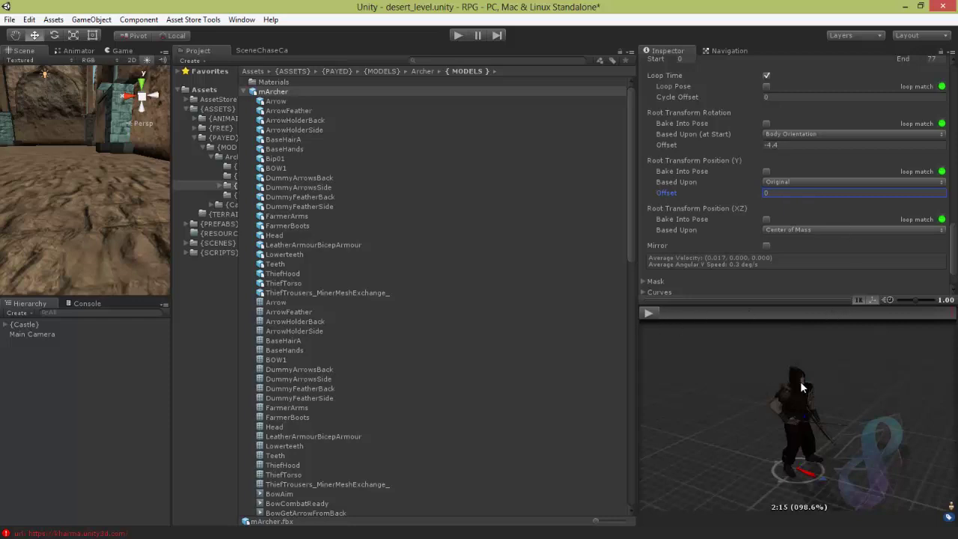
Scrub the archer's GENjump preview from the start, then collapse the mArcher asset
{"action": "left_click_drag", "start_coordinate": [954, 252], "coordinate": [954, 268]}
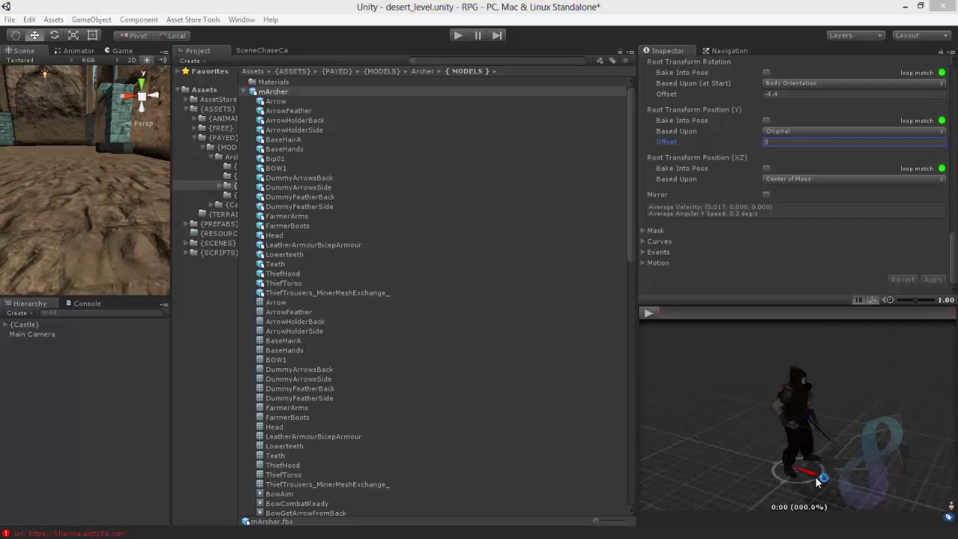
{"action": "left_click", "coordinate": [670, 313]}
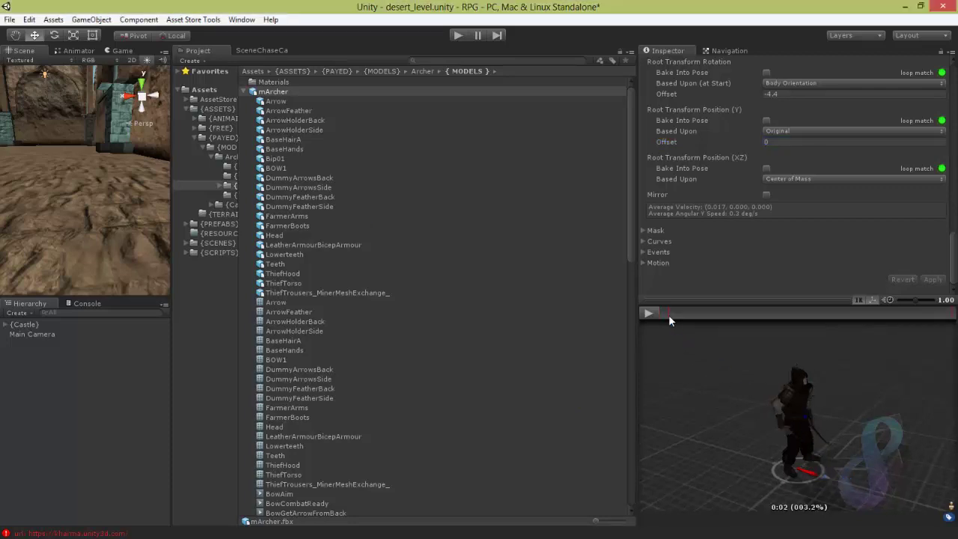
{"action": "left_click_drag", "start_coordinate": [670, 314], "coordinate": [945, 325]}
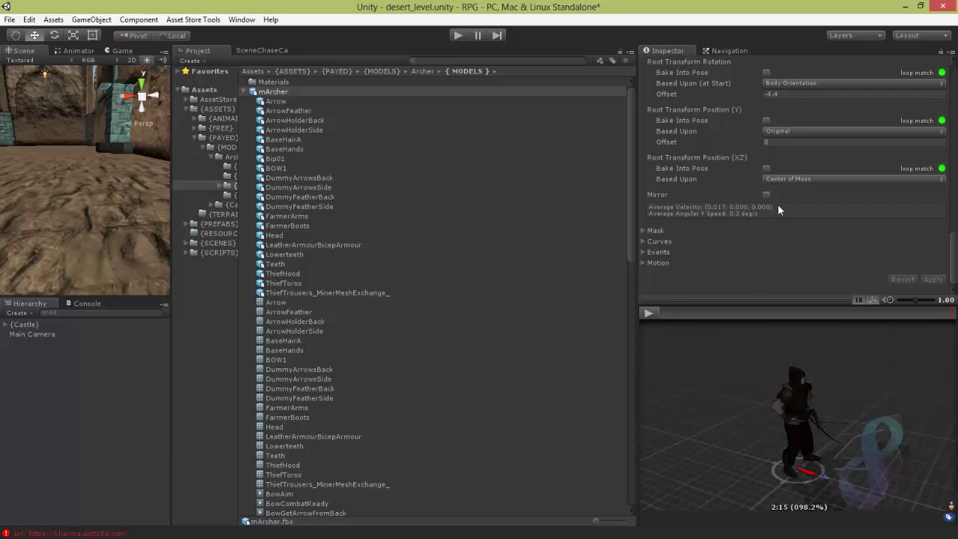
{"action": "scroll", "coordinate": [957, 225], "scroll_direction": "up", "scroll_amount": 5}
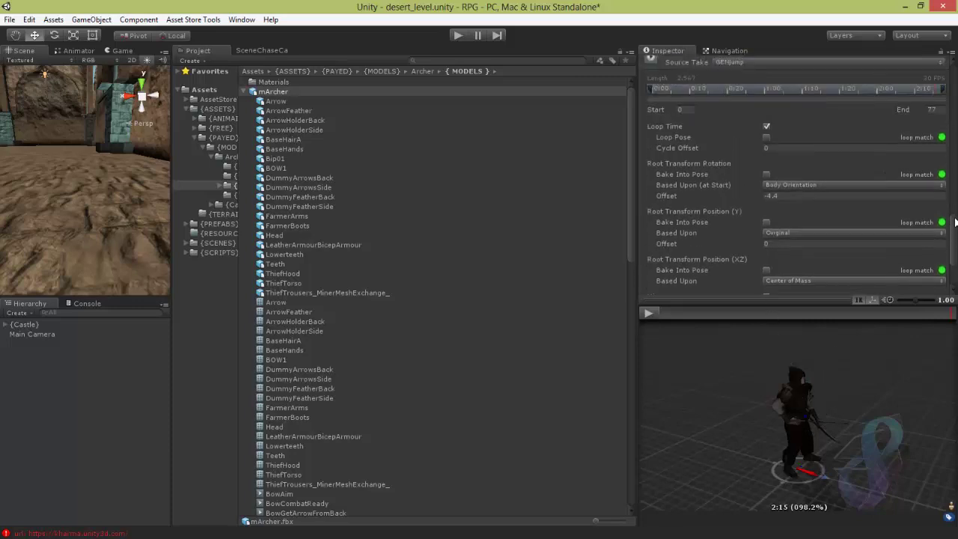
{"action": "left_click_drag", "start_coordinate": [957, 220], "coordinate": [955, 165]}
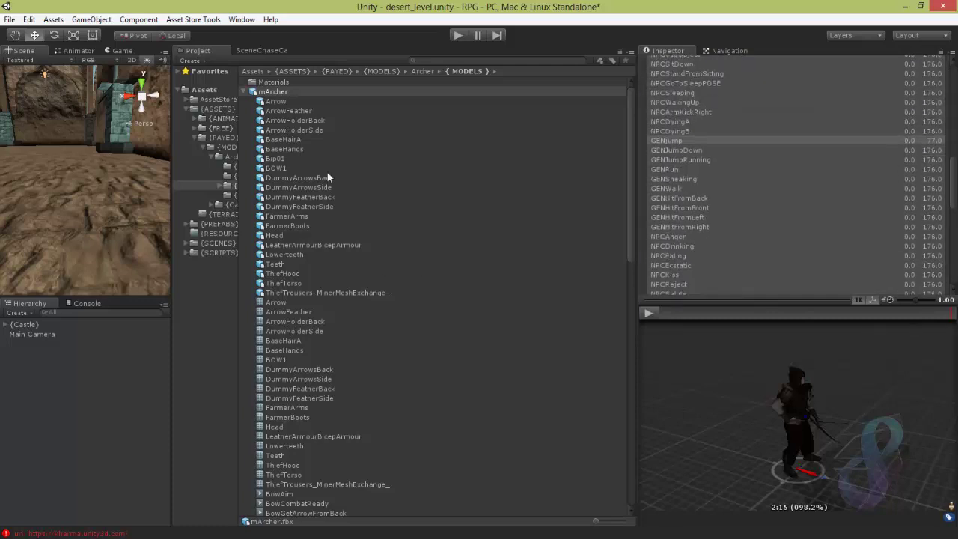
{"action": "left_click", "coordinate": [244, 90]}
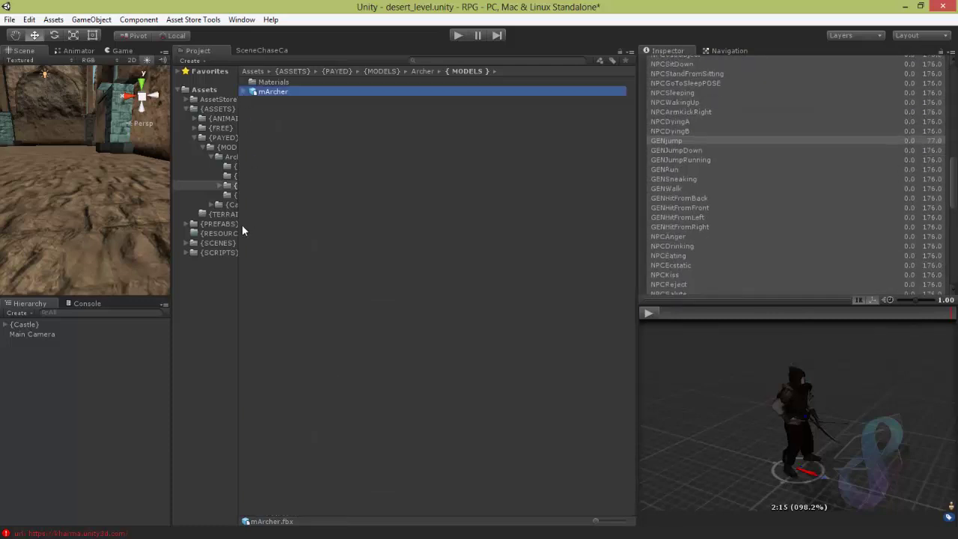
Widen the Project folder tree and open the {ANIMAIONS} folder
{"action": "left_click_drag", "start_coordinate": [237, 222], "coordinate": [383, 220]}
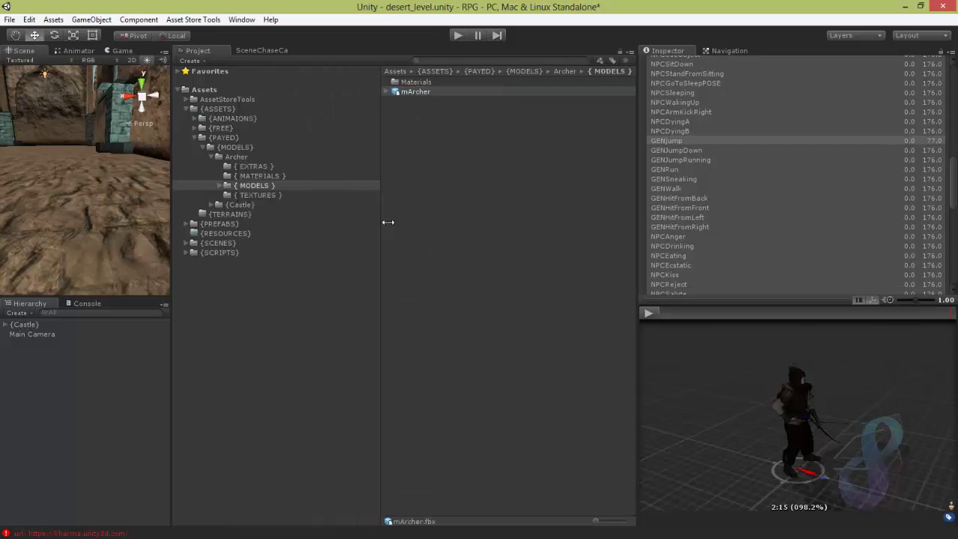
{"action": "left_click", "coordinate": [201, 119]}
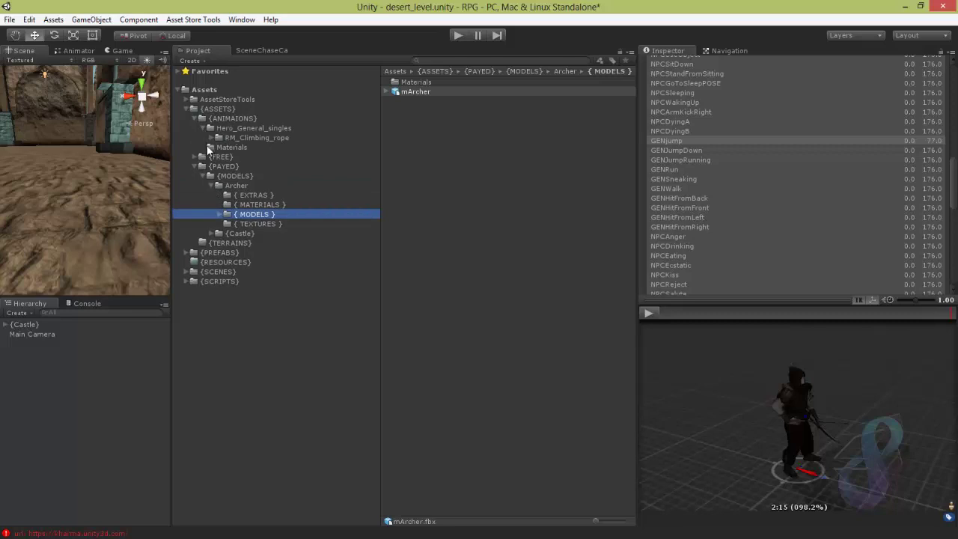
{"action": "left_click", "coordinate": [224, 118]}
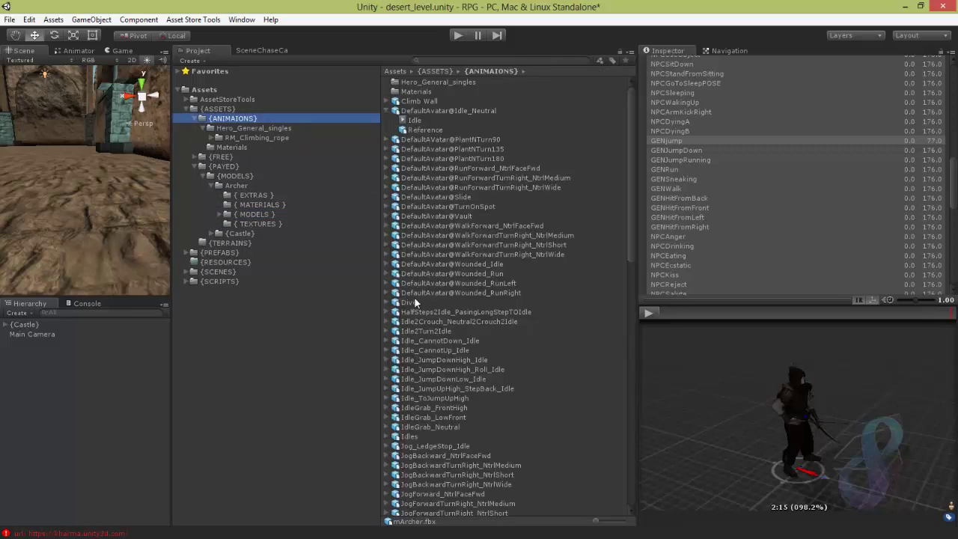
Inspect Idle, DefaultAvatar@Idle_Neutral, then DefaultAvatar@PlantNTurn90's clip settings
{"action": "left_click", "coordinate": [416, 121]}
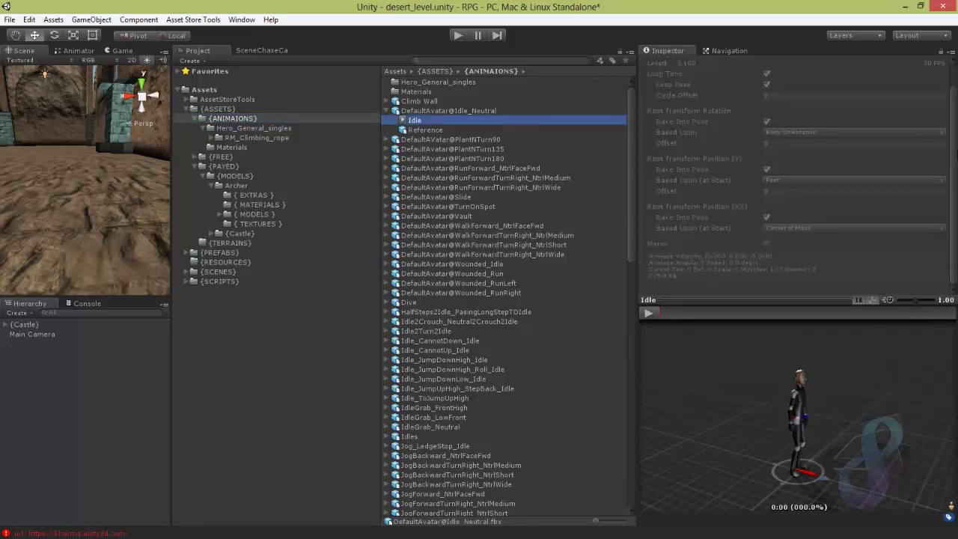
{"action": "left_click_drag", "start_coordinate": [955, 160], "coordinate": [955, 222]}
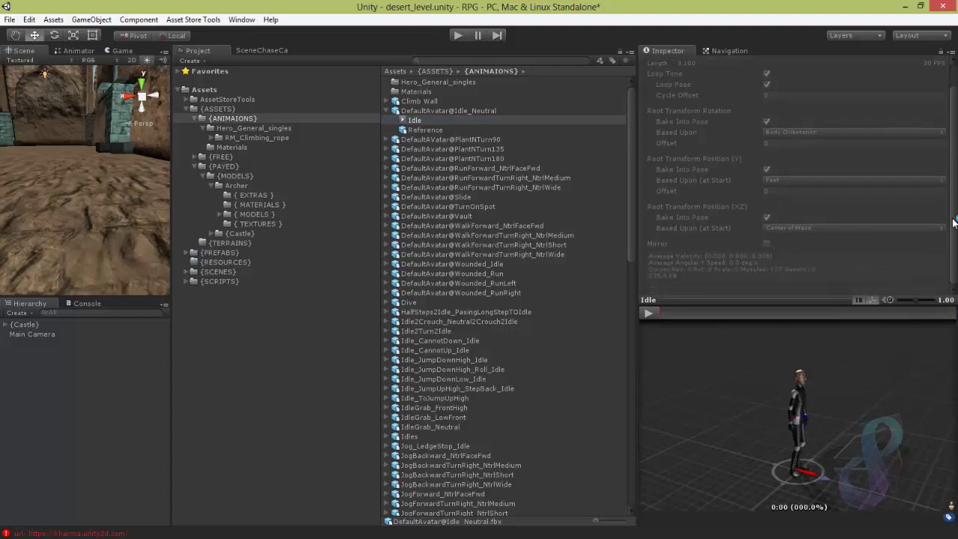
{"action": "left_click", "coordinate": [419, 110]}
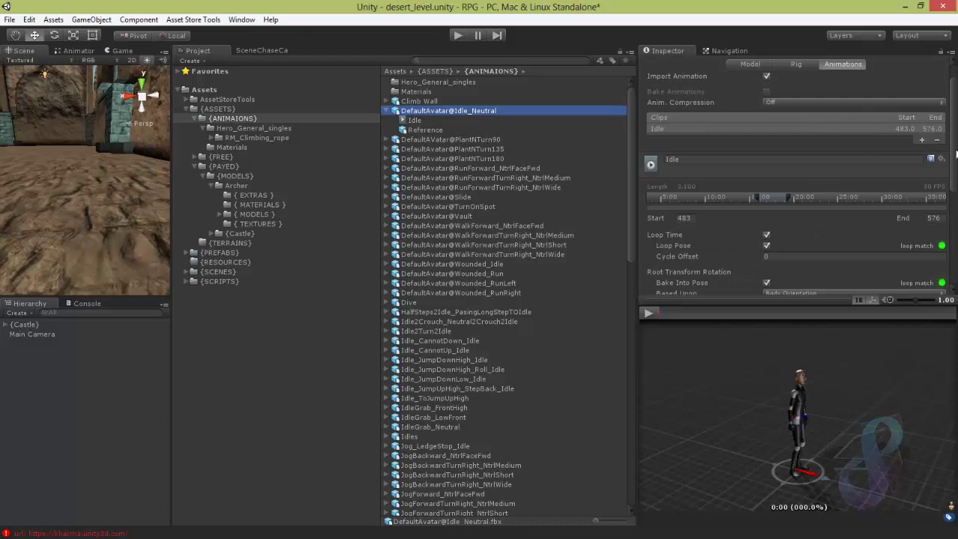
{"action": "left_click_drag", "start_coordinate": [954, 132], "coordinate": [955, 153]}
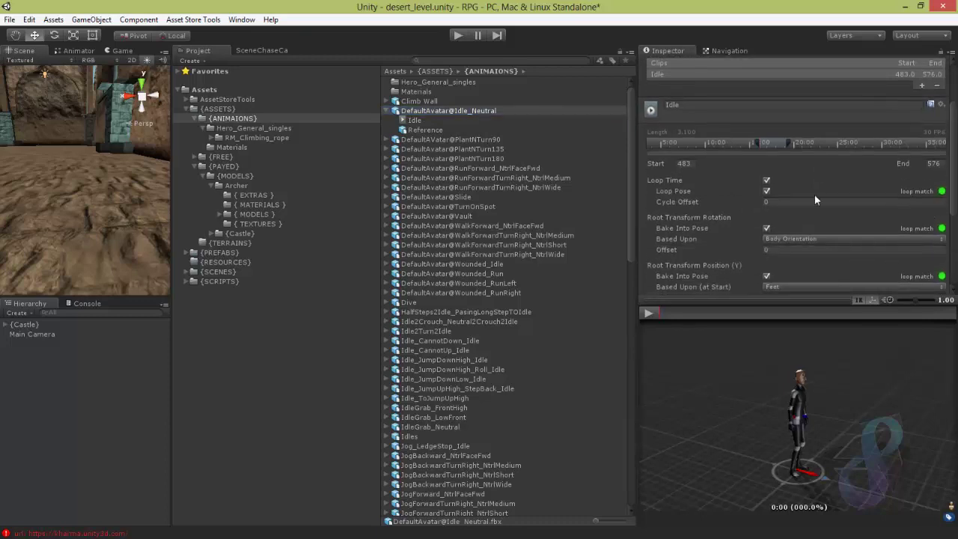
{"action": "left_click", "coordinate": [419, 140]}
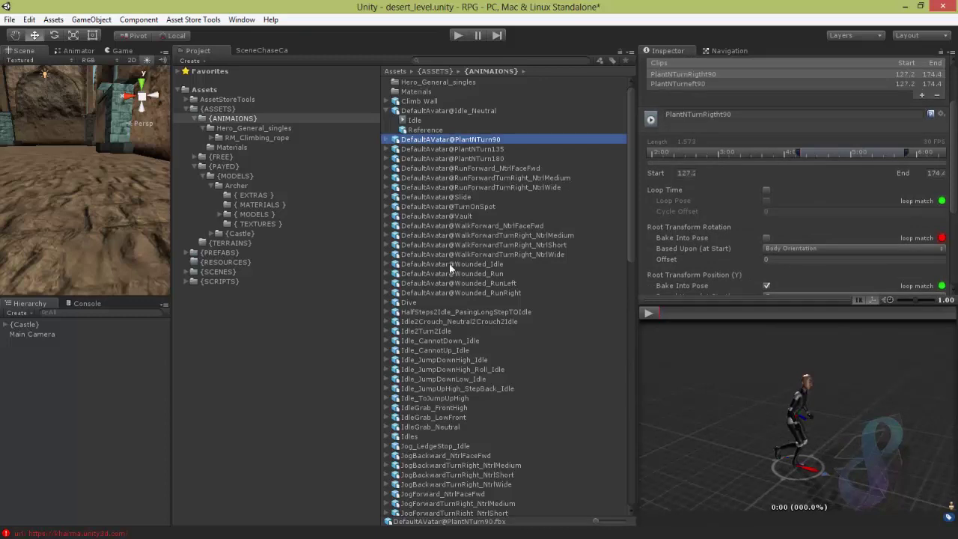
Select the Dive clip (frames 248–320) and play then stop its preview
{"action": "left_click", "coordinate": [424, 303]}
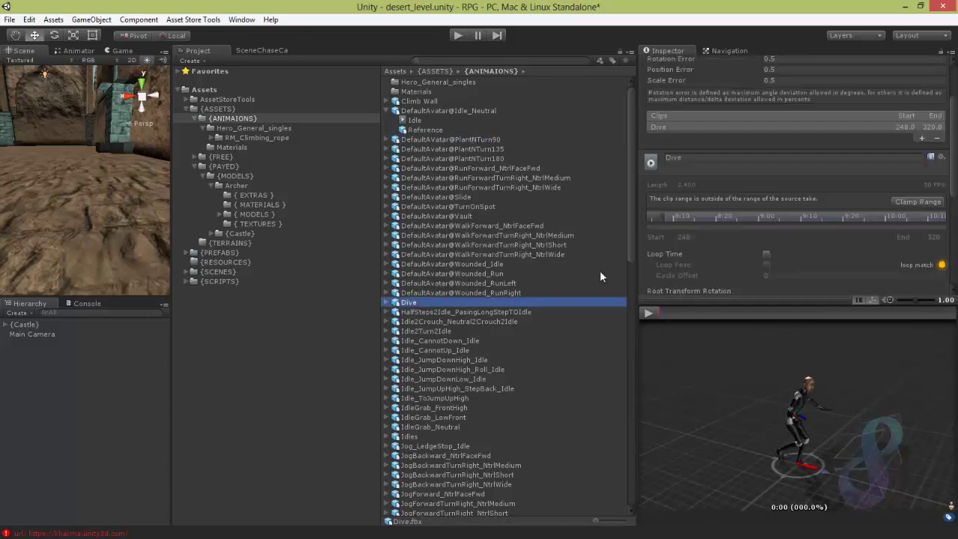
{"action": "left_click_drag", "start_coordinate": [954, 150], "coordinate": [956, 212]}
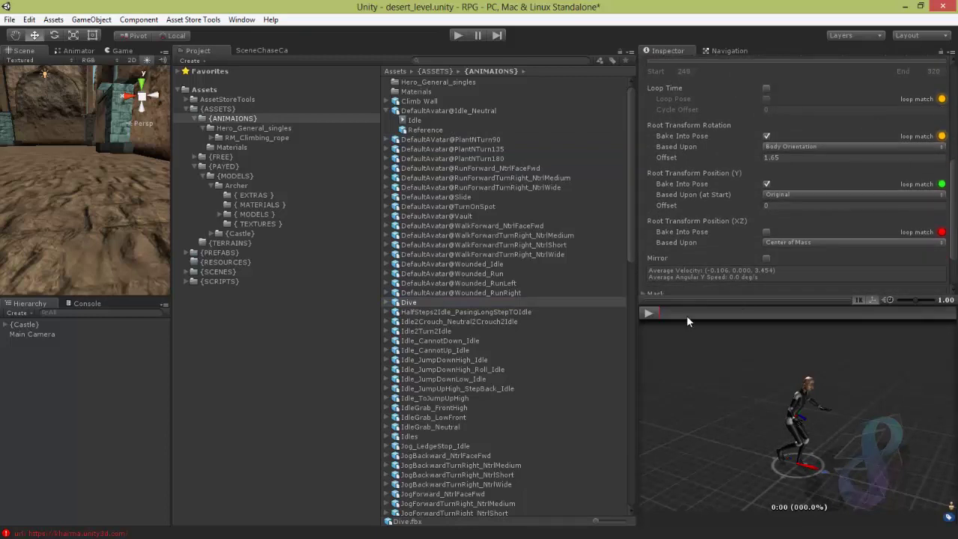
{"action": "left_click", "coordinate": [648, 314]}
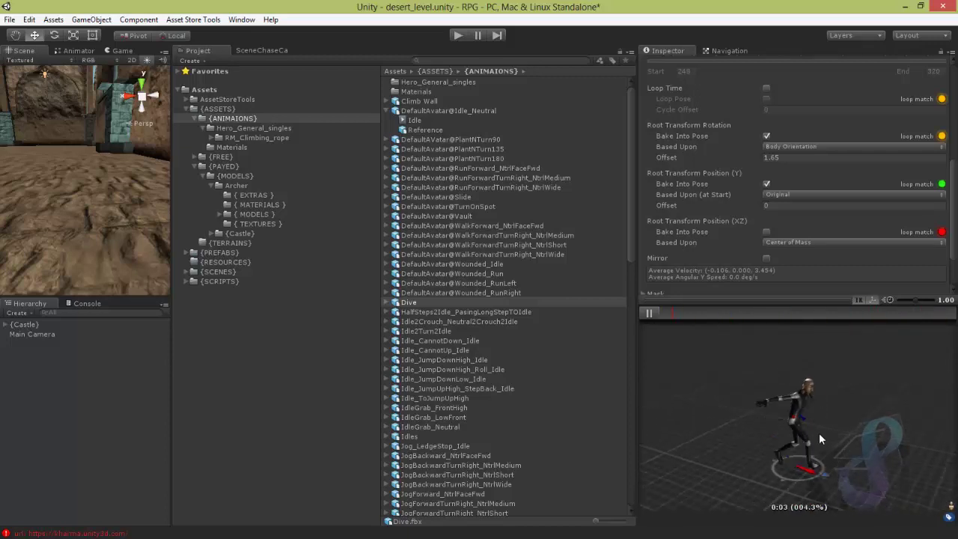
{"action": "left_click", "coordinate": [648, 312]}
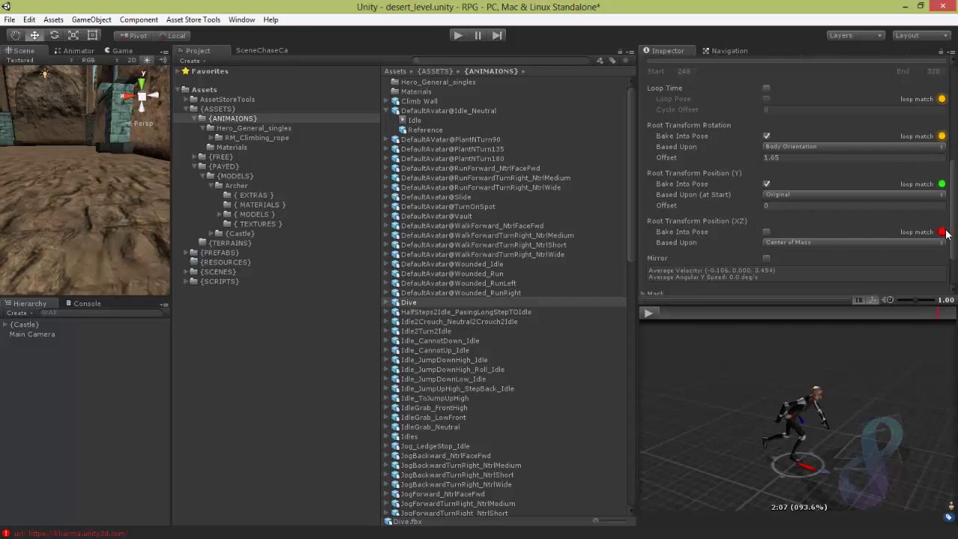
{"action": "left_click_drag", "start_coordinate": [952, 231], "coordinate": [954, 224]}
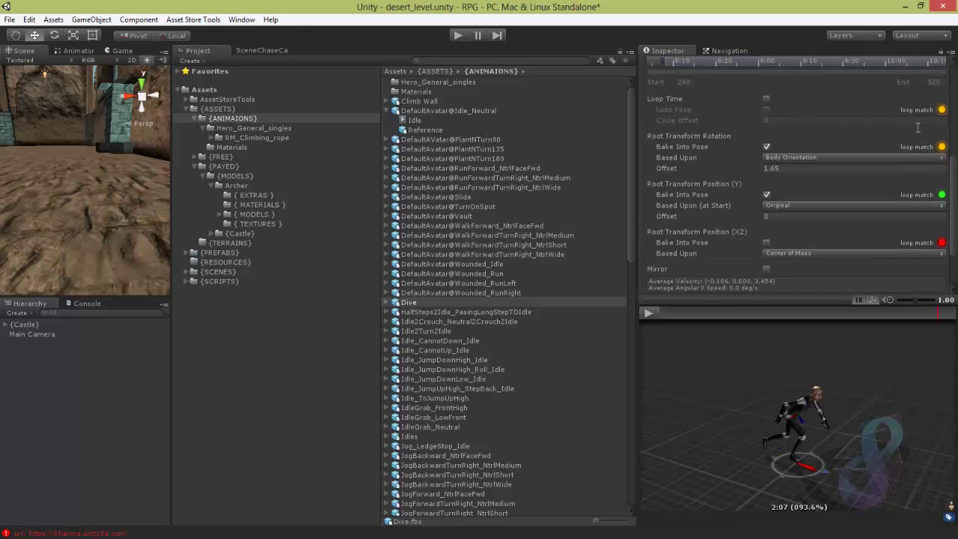
{"action": "scroll", "coordinate": [945, 128], "scroll_direction": "up", "scroll_amount": 3}
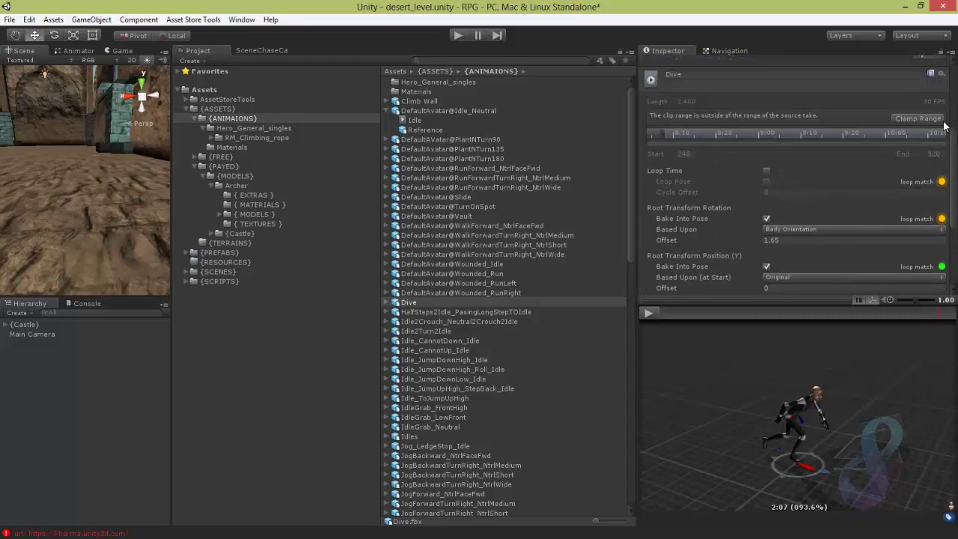
Fit the Dive clip's range to its source take and preview the dive pose
{"action": "left_click", "coordinate": [916, 118]}
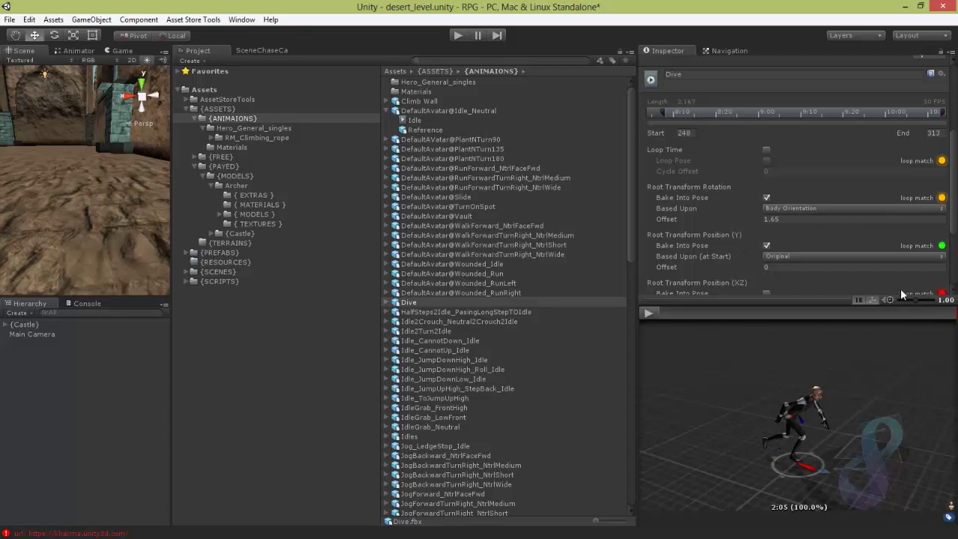
{"action": "left_click_drag", "start_coordinate": [951, 219], "coordinate": [952, 243]}
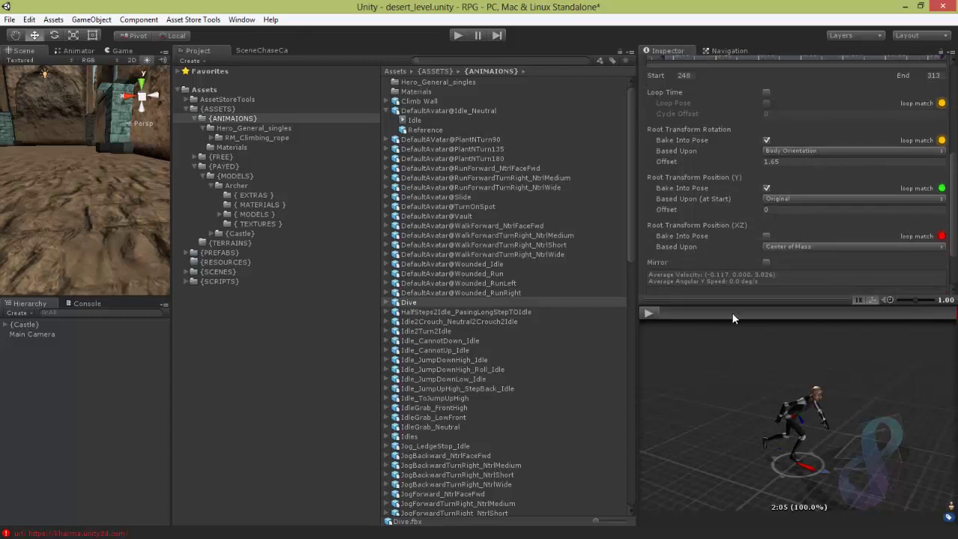
{"action": "left_click", "coordinate": [645, 315]}
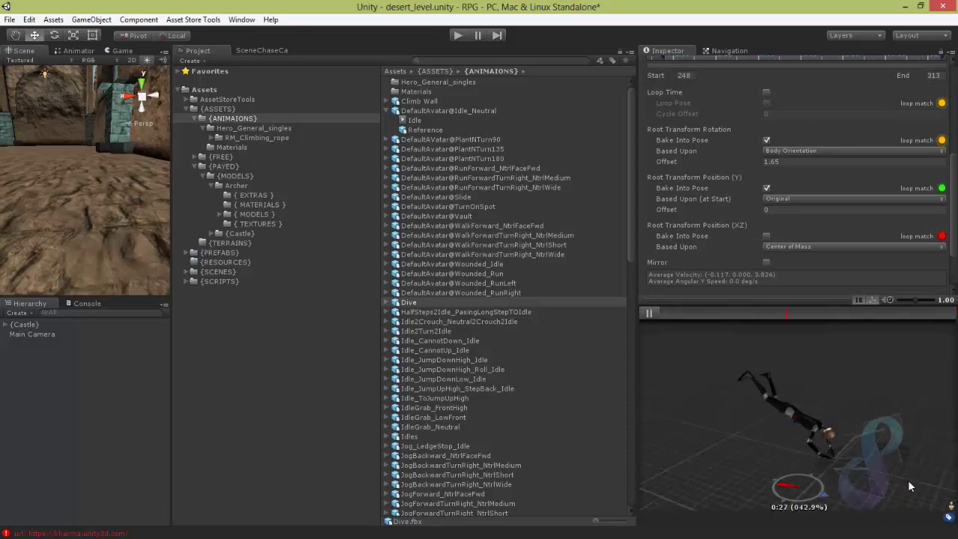
{"action": "left_click", "coordinate": [649, 313]}
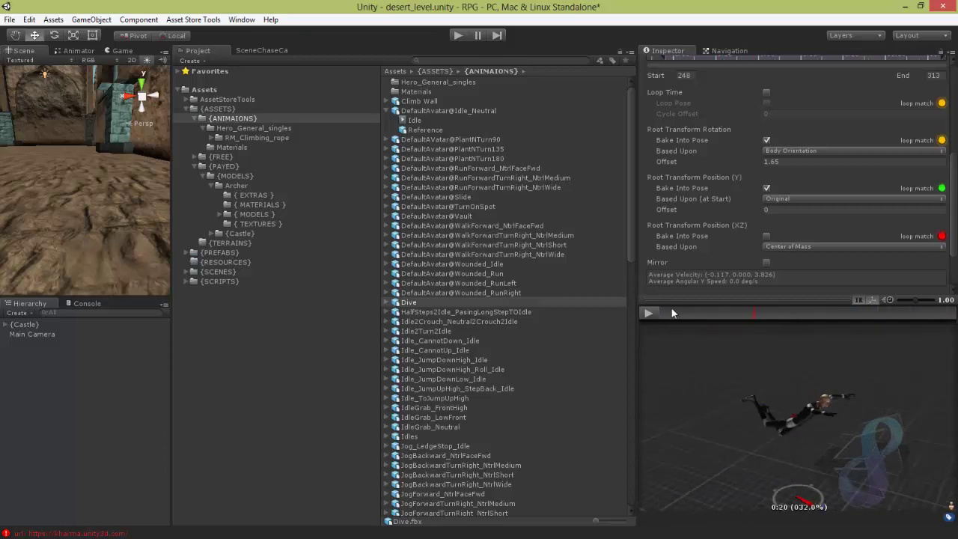
Bake horizontal root position into pose, apply the import, and replay the Dive preview
{"action": "left_click", "coordinate": [808, 247]}
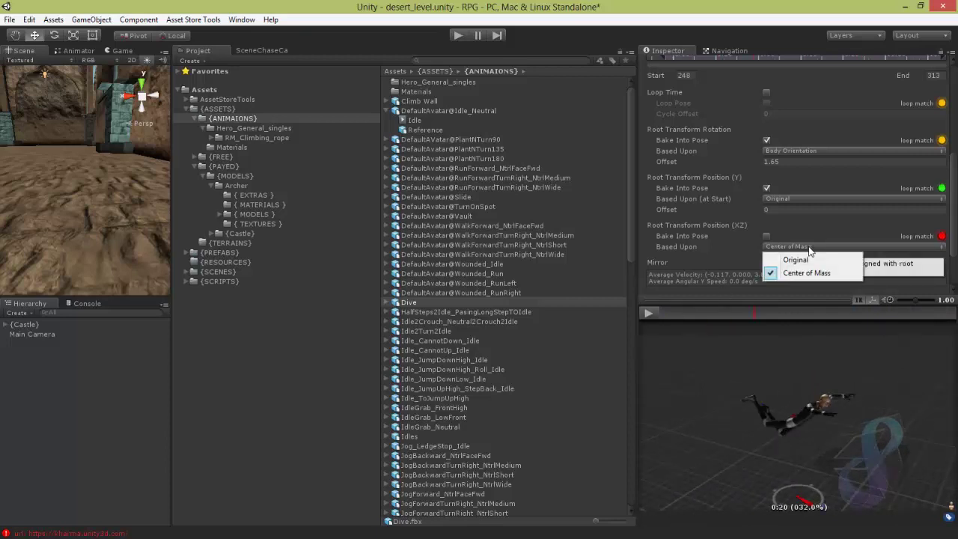
{"action": "left_click", "coordinate": [766, 235]}
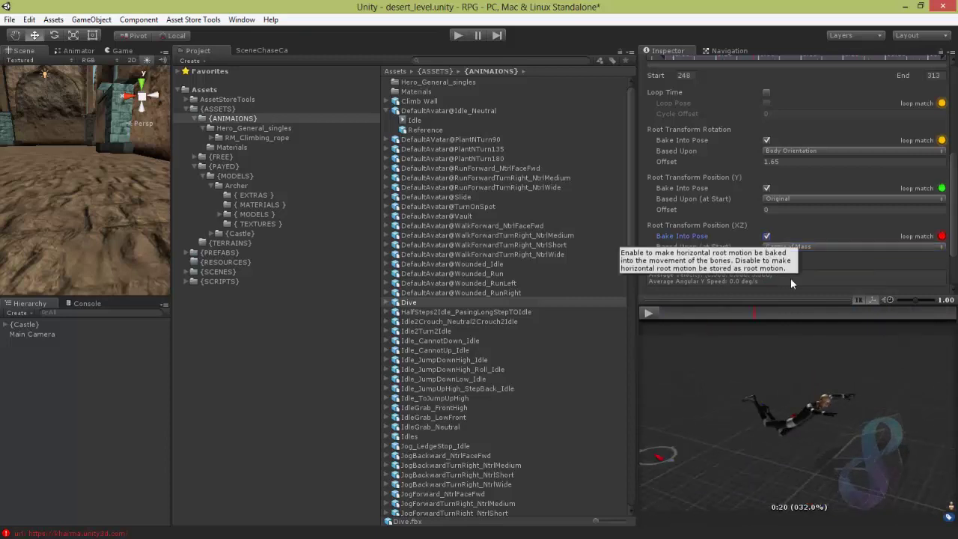
{"action": "scroll", "coordinate": [951, 232], "scroll_direction": "down", "scroll_amount": 3}
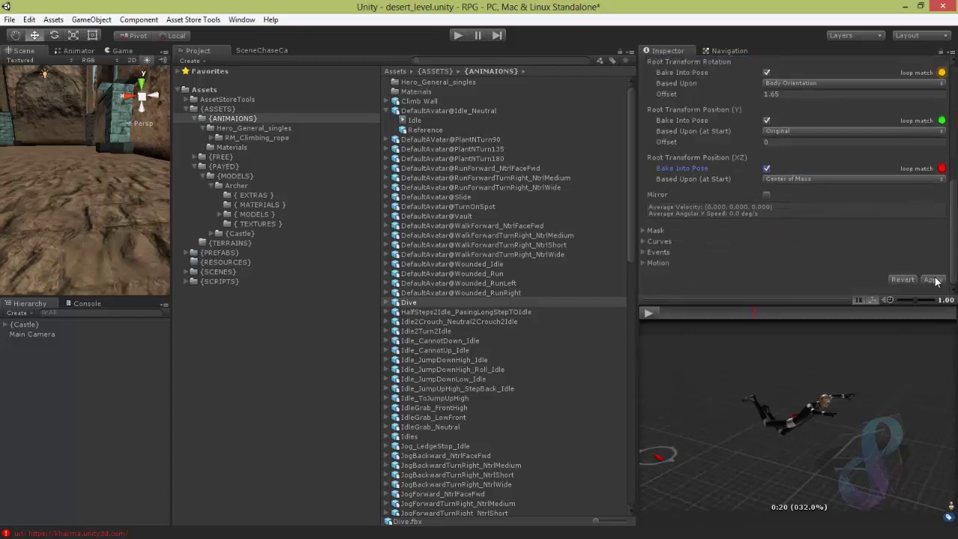
{"action": "left_click", "coordinate": [939, 281]}
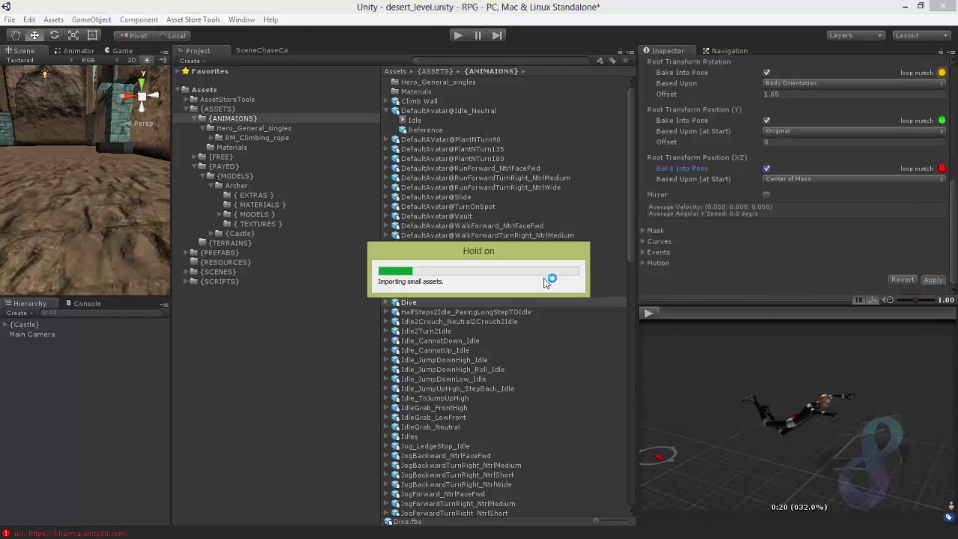
{"action": "left_click", "coordinate": [649, 314]}
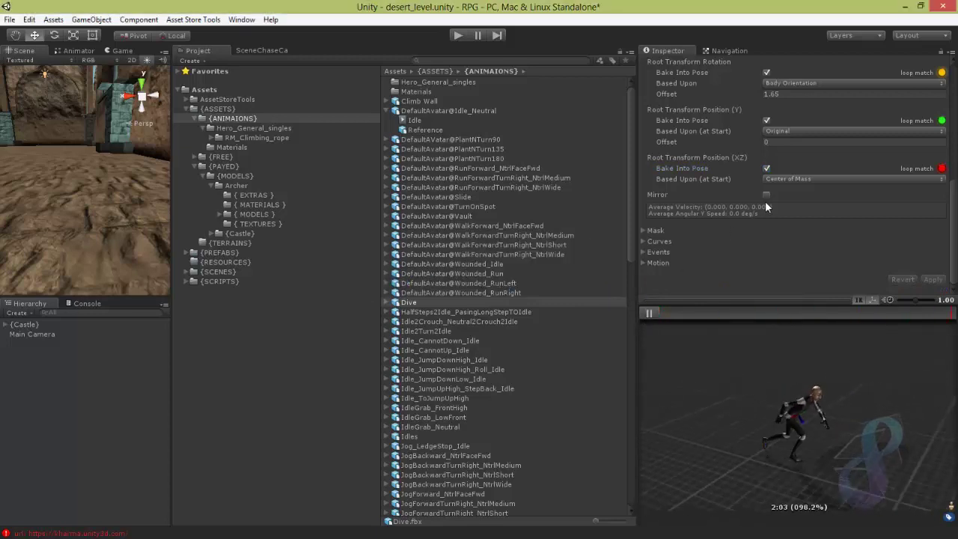
Base the Dive clip's horizontal root position on Original and reimport it
{"action": "left_click", "coordinate": [785, 179]}
{"action": "left_click", "coordinate": [782, 191]}
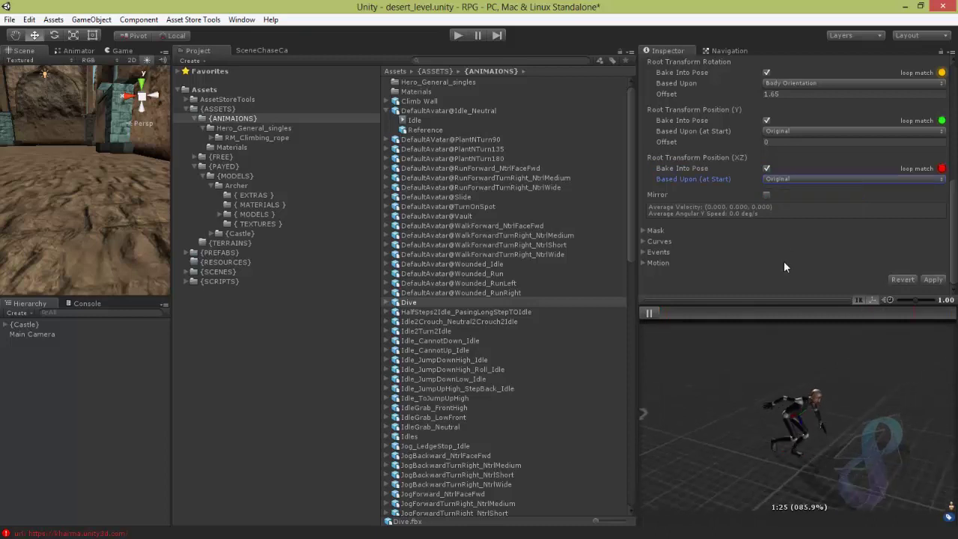
{"action": "left_click", "coordinate": [933, 280]}
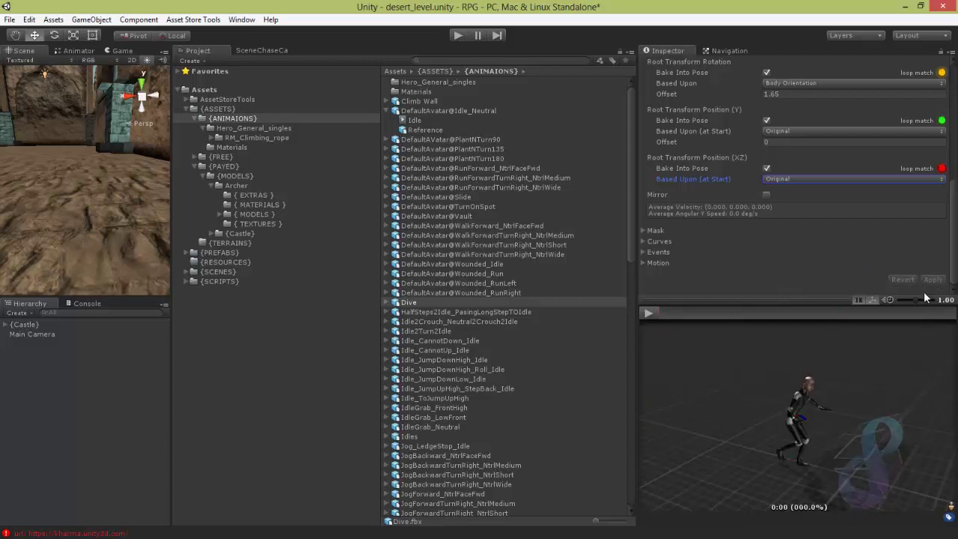
{"action": "left_click", "coordinate": [650, 313]}
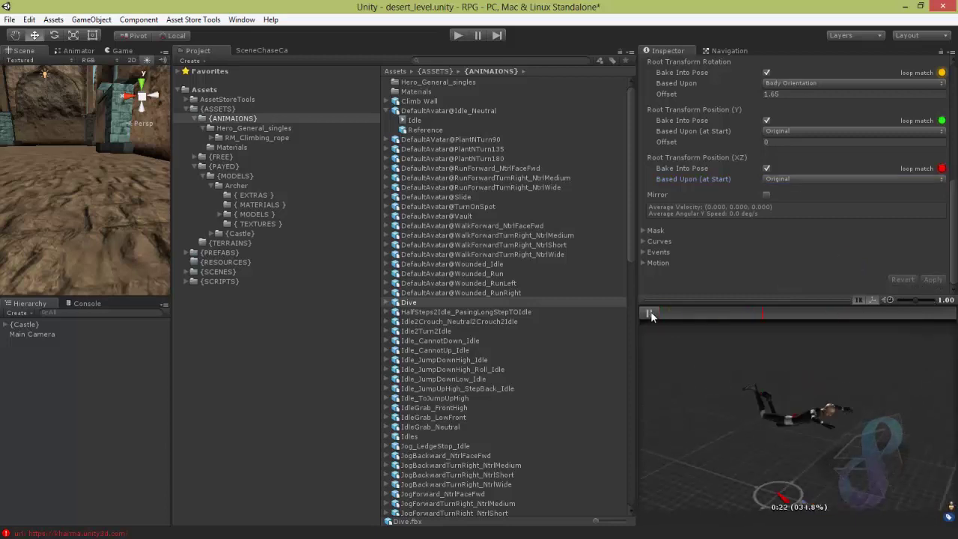
Stop baking horizontal root position and base it on Center of Mass
{"action": "left_click", "coordinate": [766, 168]}
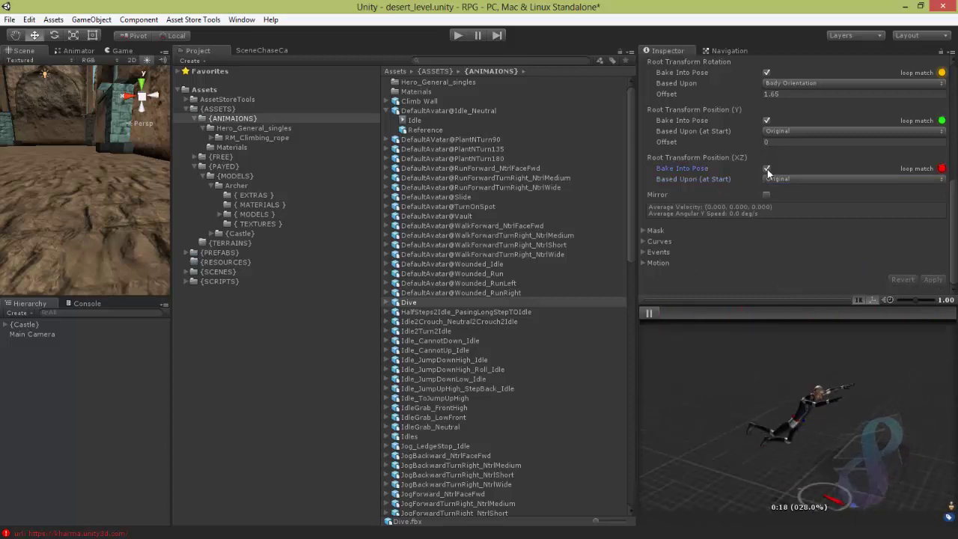
{"action": "left_click", "coordinate": [792, 178]}
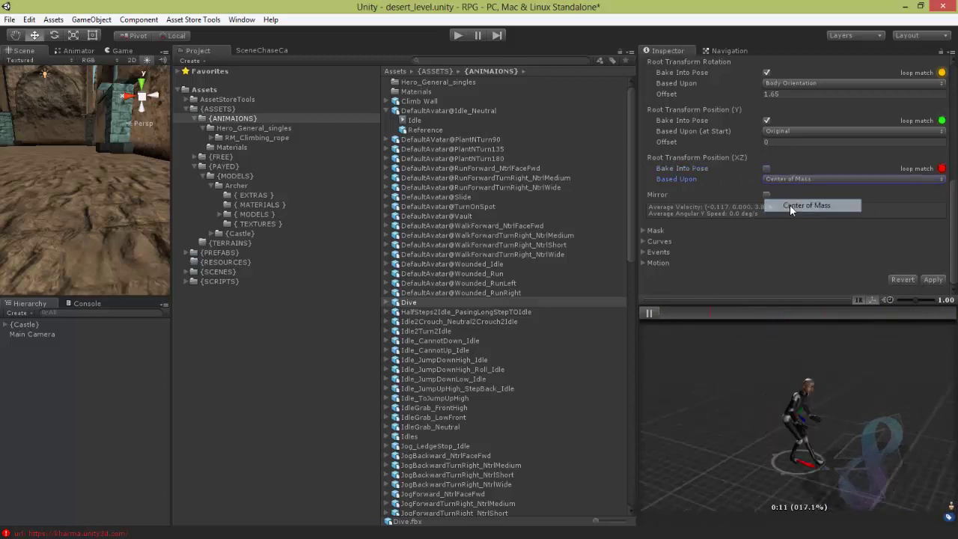
{"action": "left_click", "coordinate": [791, 205]}
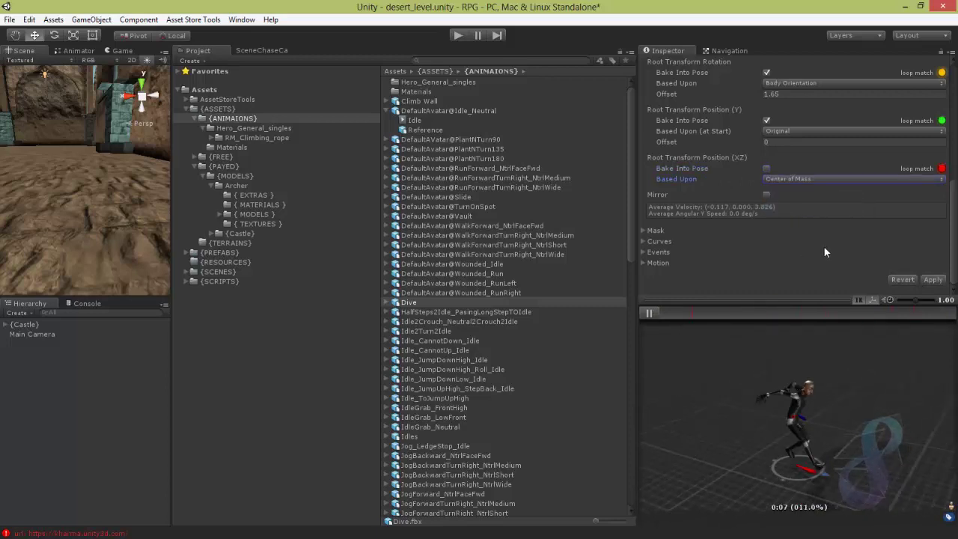
Try Feet and Center of Mass for vertical root position basis, settling on Original
{"action": "left_click", "coordinate": [795, 132]}
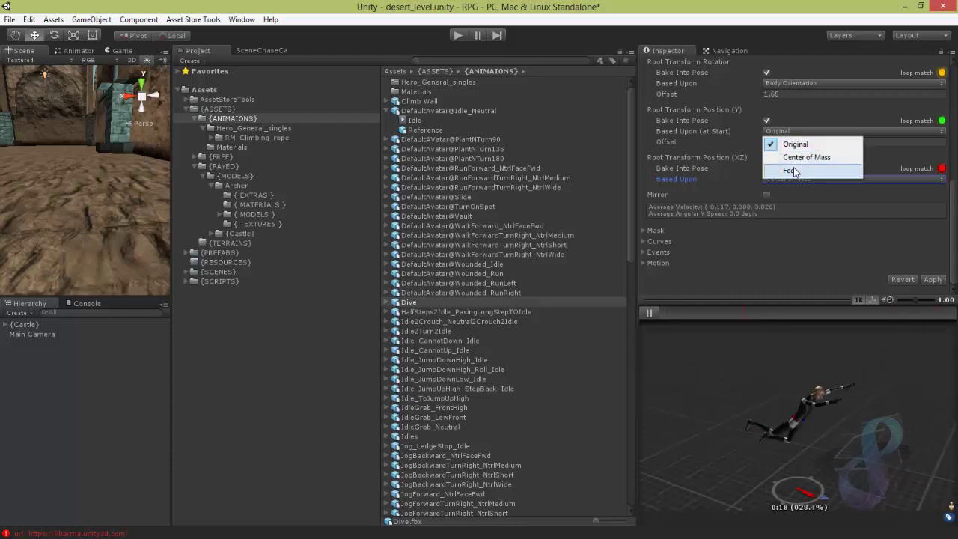
{"action": "left_click", "coordinate": [792, 169]}
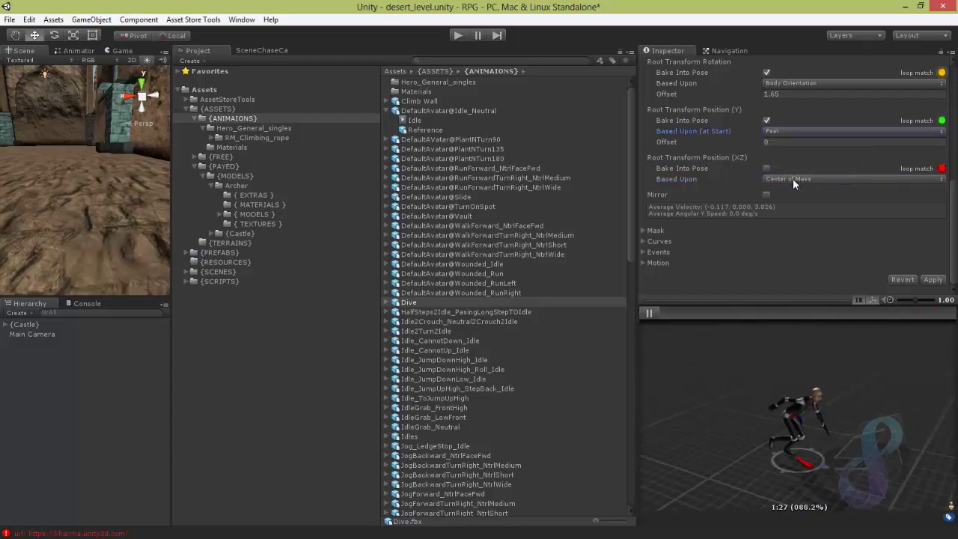
{"action": "left_click", "coordinate": [791, 130]}
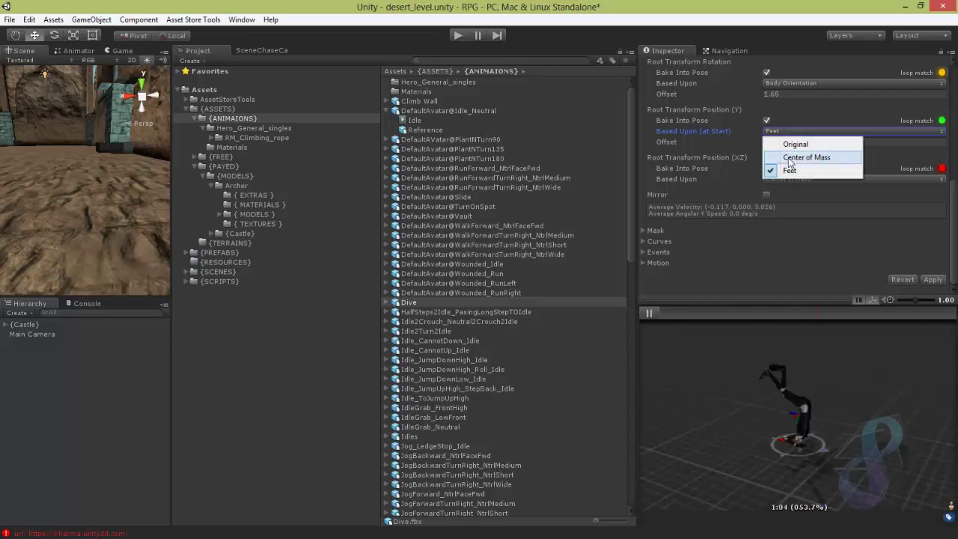
{"action": "left_click", "coordinate": [789, 158]}
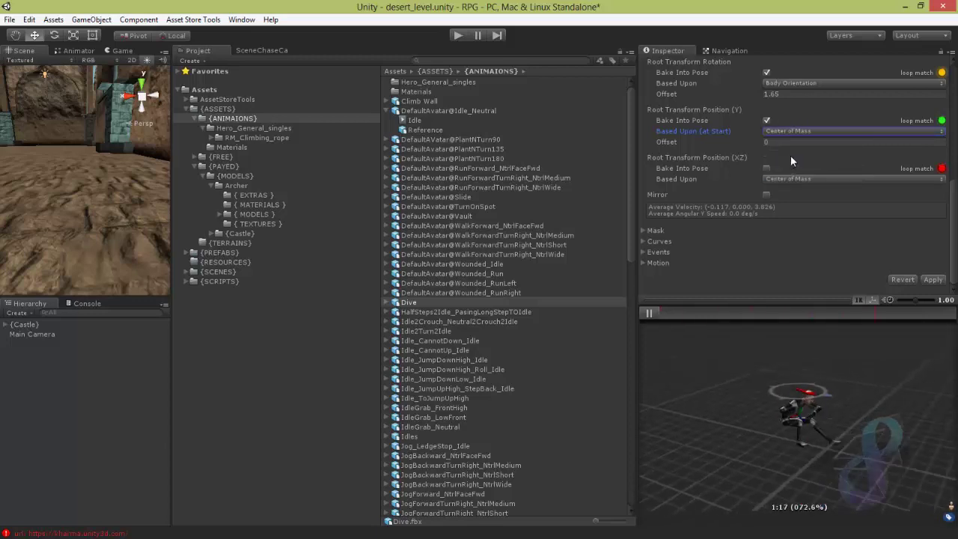
{"action": "left_click", "coordinate": [799, 132]}
{"action": "left_click", "coordinate": [797, 146]}
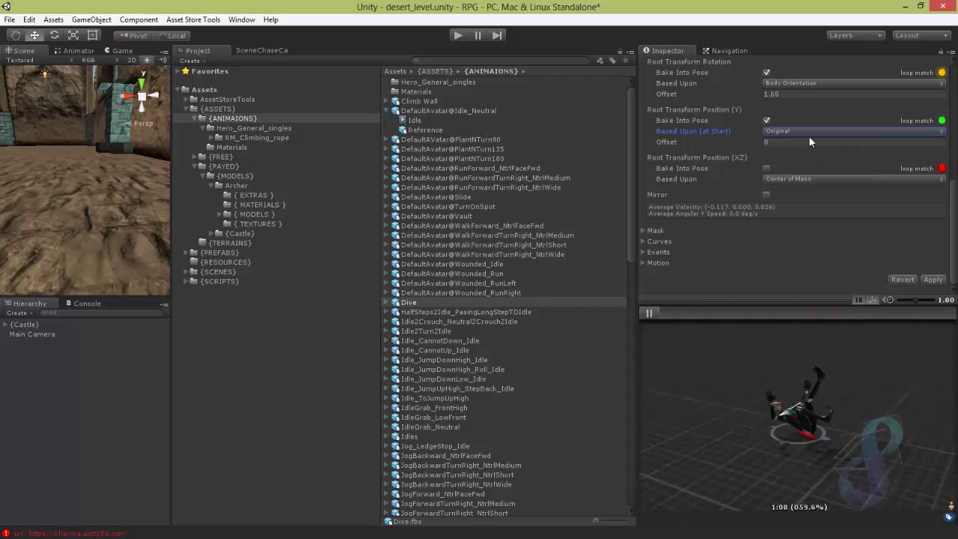
Base the Dive clip's root rotation on Original
{"action": "left_click", "coordinate": [814, 84]}
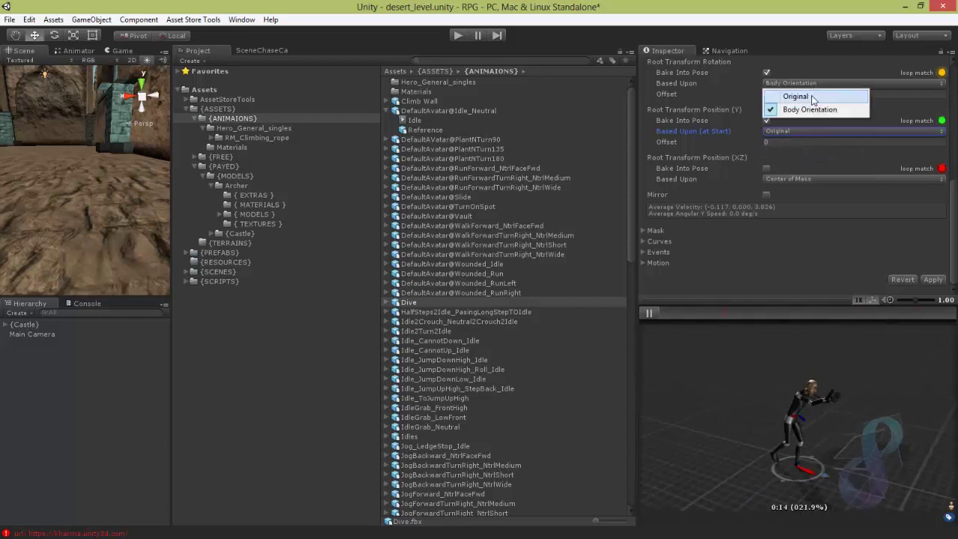
{"action": "left_click", "coordinate": [815, 95]}
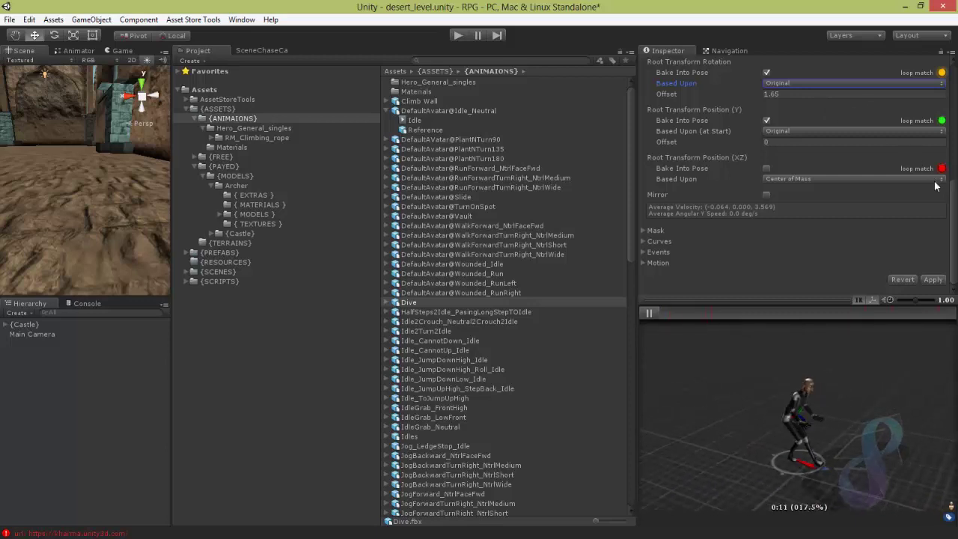
{"action": "mouse_move", "coordinate": [954, 203]}
{"action": "left_mouse_down"}
{"action": "mouse_move", "coordinate": [956, 89]}
{"action": "mouse_move", "coordinate": [953, 206]}
{"action": "left_mouse_up"}
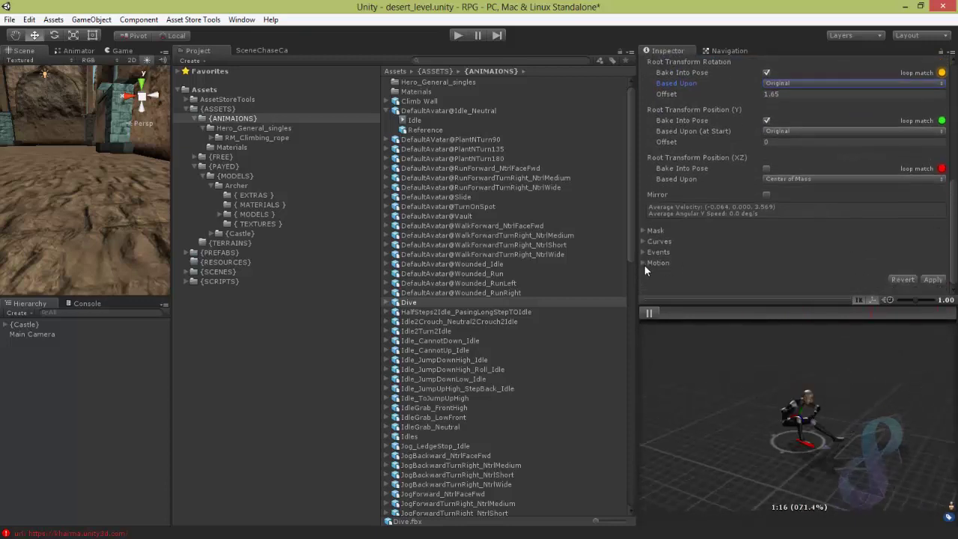
Confirm the Motion section's Root Motion Node stays None, then apply the Dive clip changes
{"action": "left_click", "coordinate": [644, 264]}
{"action": "left_click", "coordinate": [819, 274]}
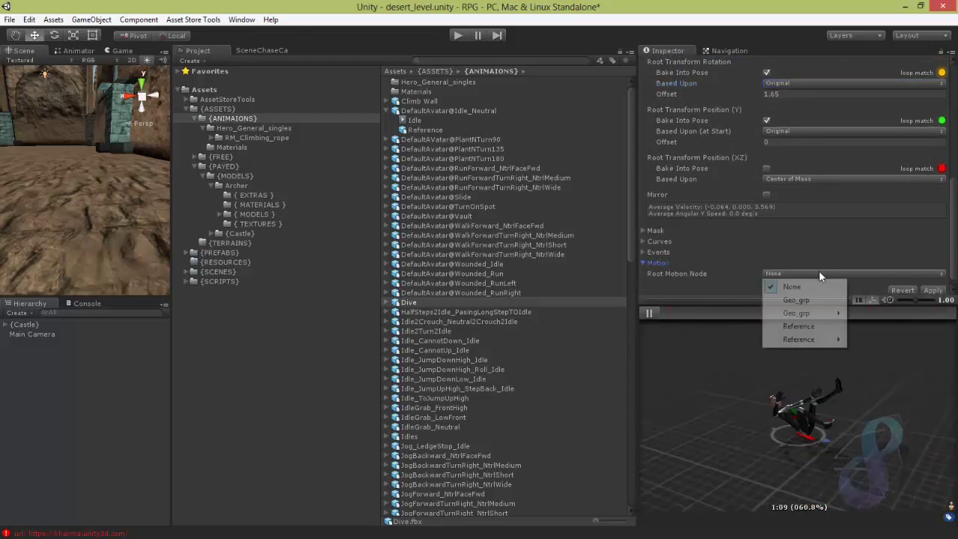
{"action": "left_click", "coordinate": [819, 273]}
{"action": "left_click", "coordinate": [819, 271]}
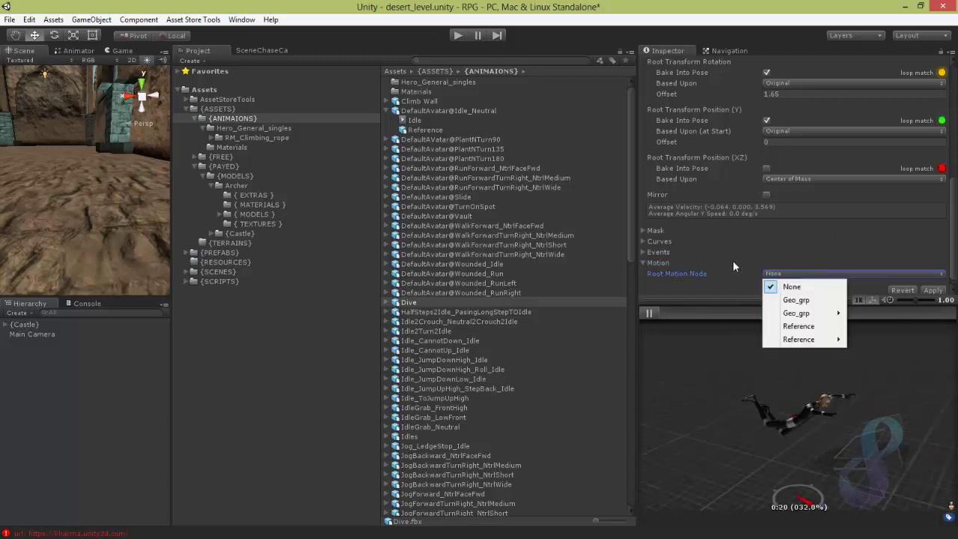
{"action": "left_click", "coordinate": [644, 263]}
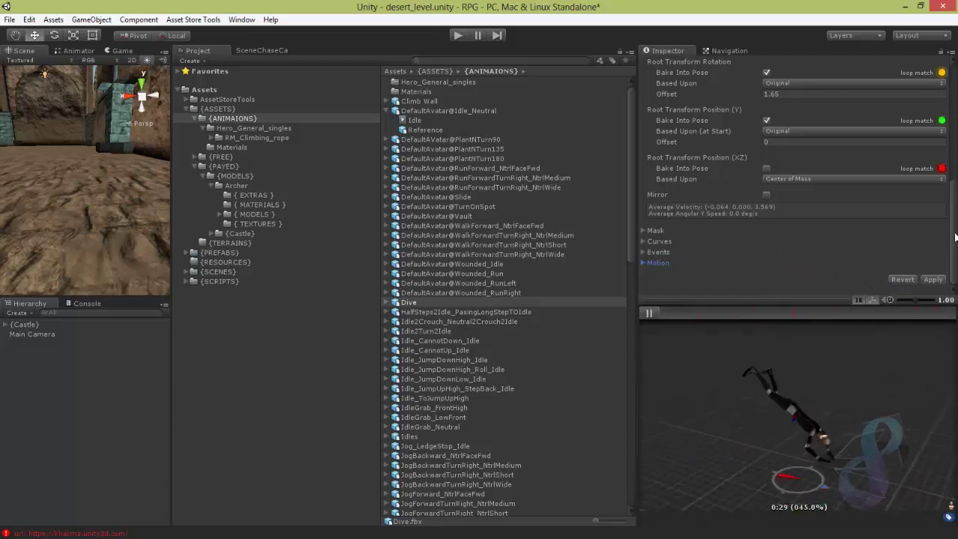
{"action": "left_click_drag", "start_coordinate": [954, 239], "coordinate": [955, 96]}
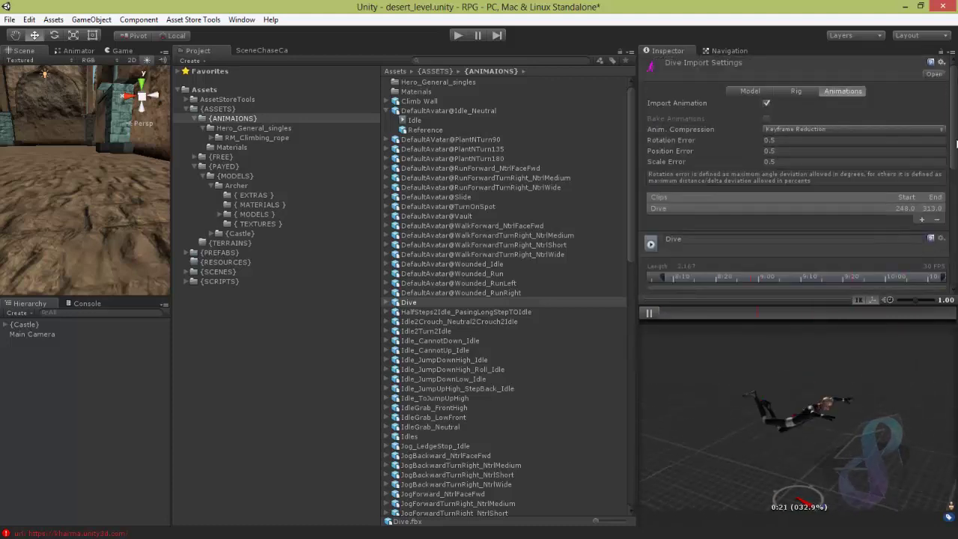
{"action": "scroll", "coordinate": [919, 114], "scroll_direction": "down", "scroll_amount": 5}
{"action": "left_click", "coordinate": [933, 280]}
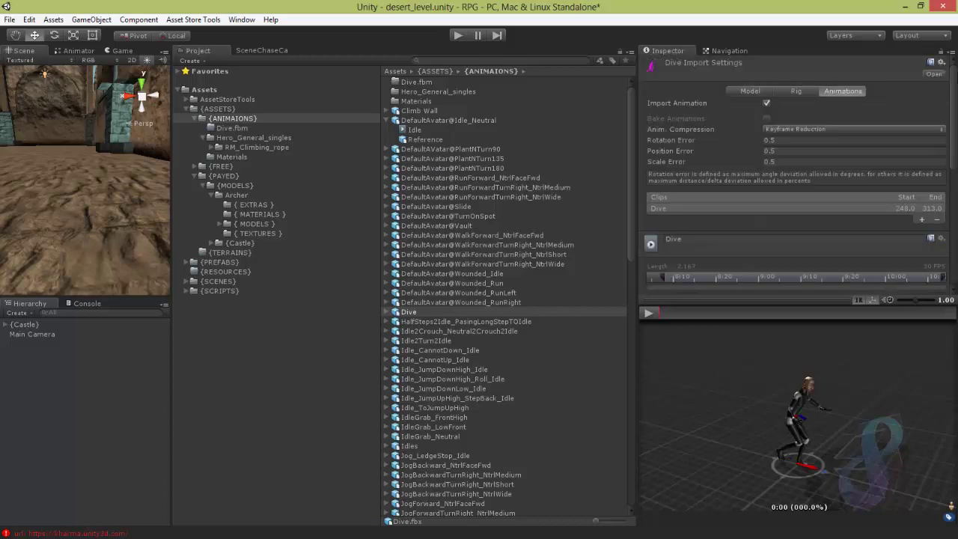
Set the Dive model's Rig Avatar Definition to Create From This Model
{"action": "left_click", "coordinate": [750, 91]}
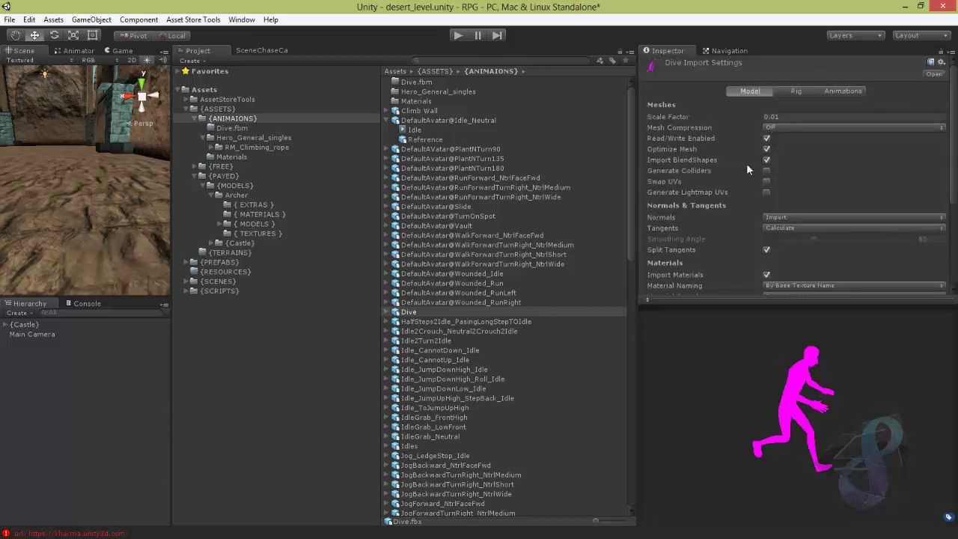
{"action": "scroll", "coordinate": [701, 170], "scroll_direction": "down", "scroll_amount": 1}
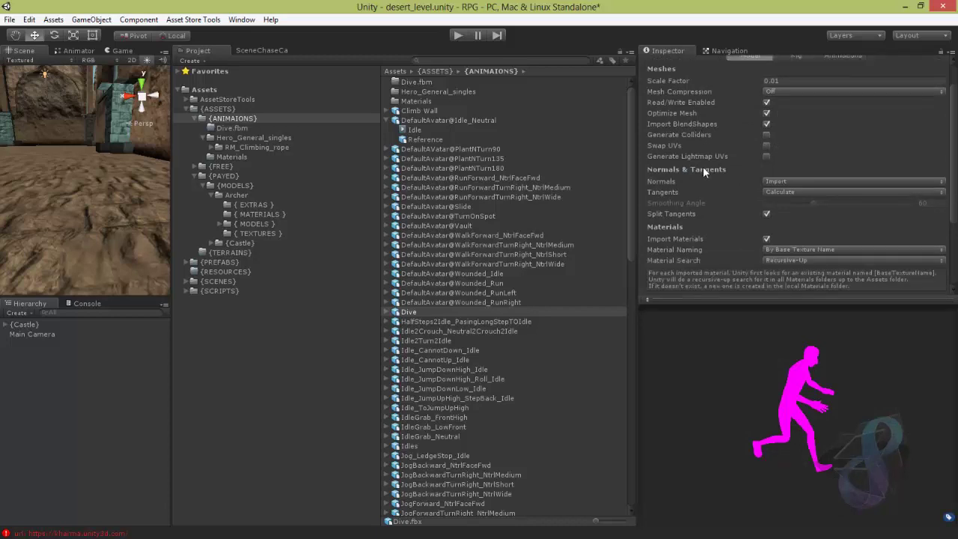
{"action": "scroll", "coordinate": [748, 199], "scroll_direction": "down", "scroll_amount": 3}
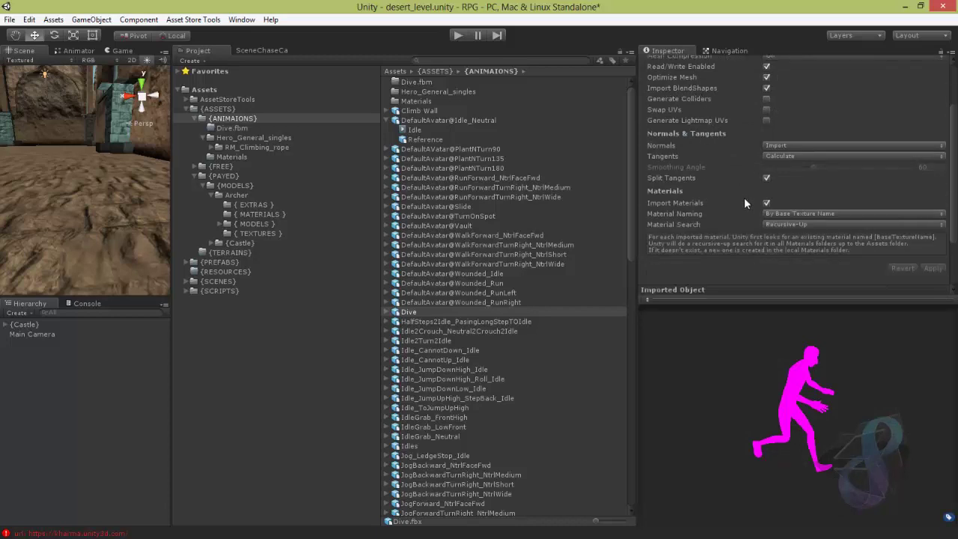
{"action": "scroll", "coordinate": [745, 198], "scroll_direction": "up", "scroll_amount": 4}
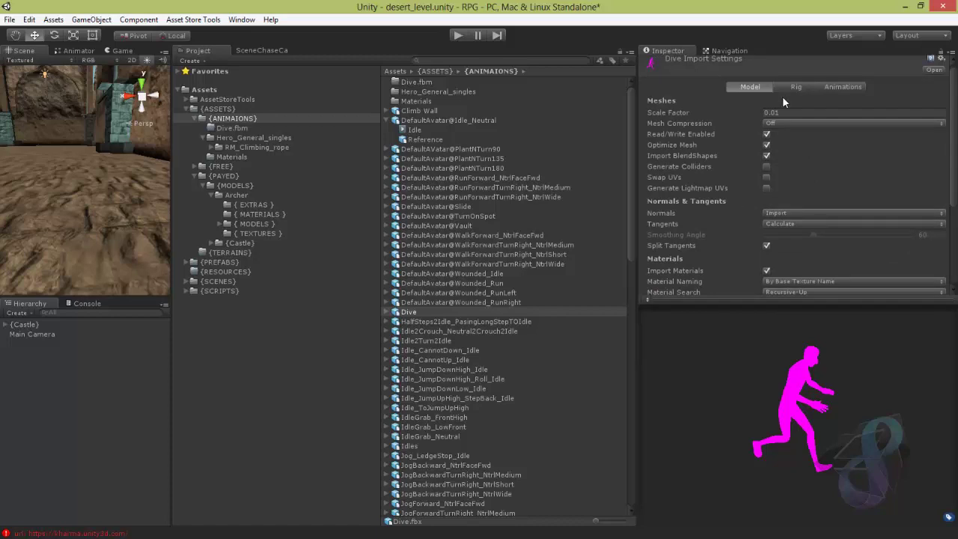
{"action": "left_click", "coordinate": [796, 87]}
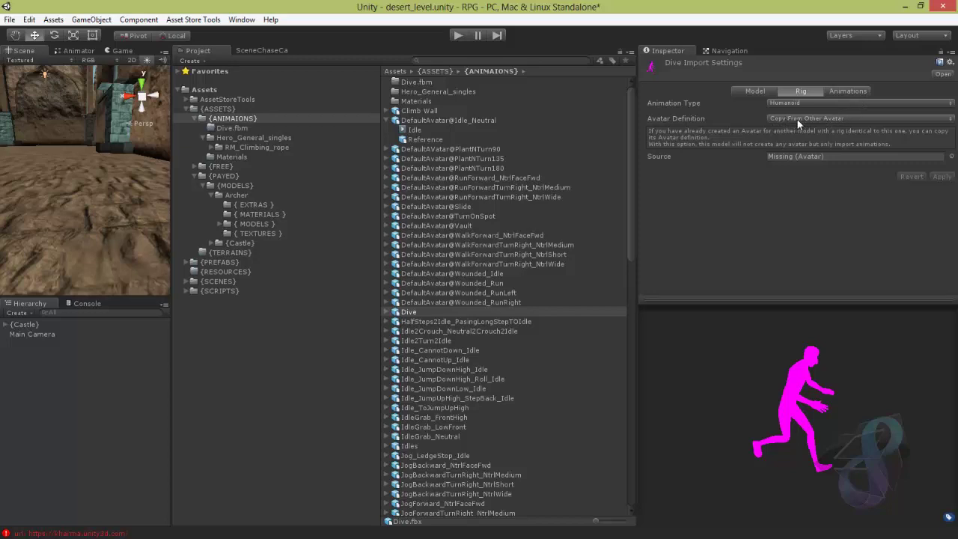
{"action": "left_click", "coordinate": [827, 117]}
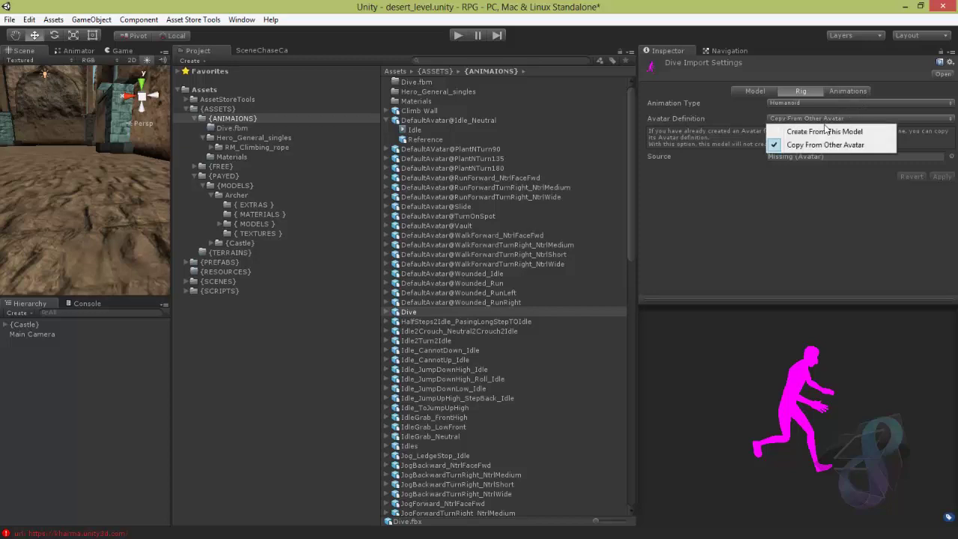
{"action": "left_click", "coordinate": [839, 133]}
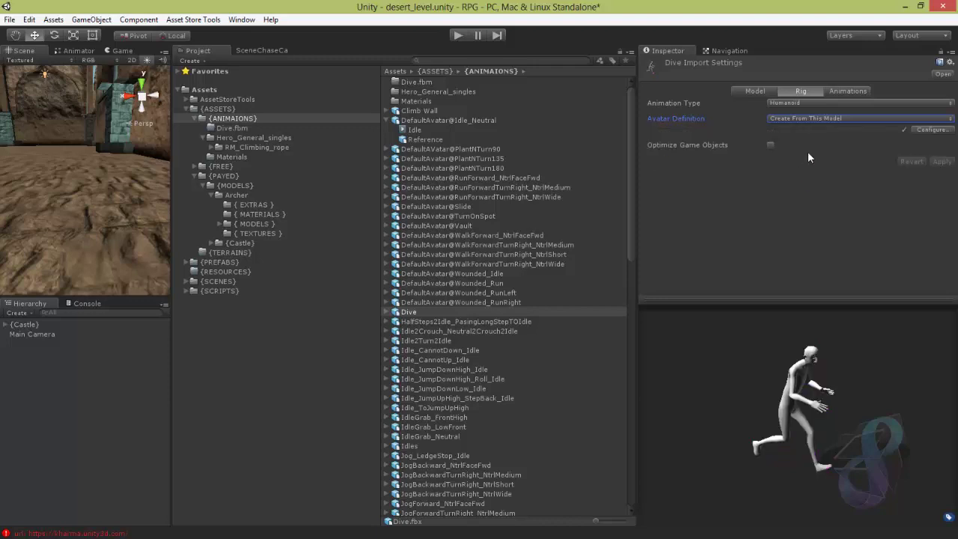
{"action": "left_click", "coordinate": [843, 91]}
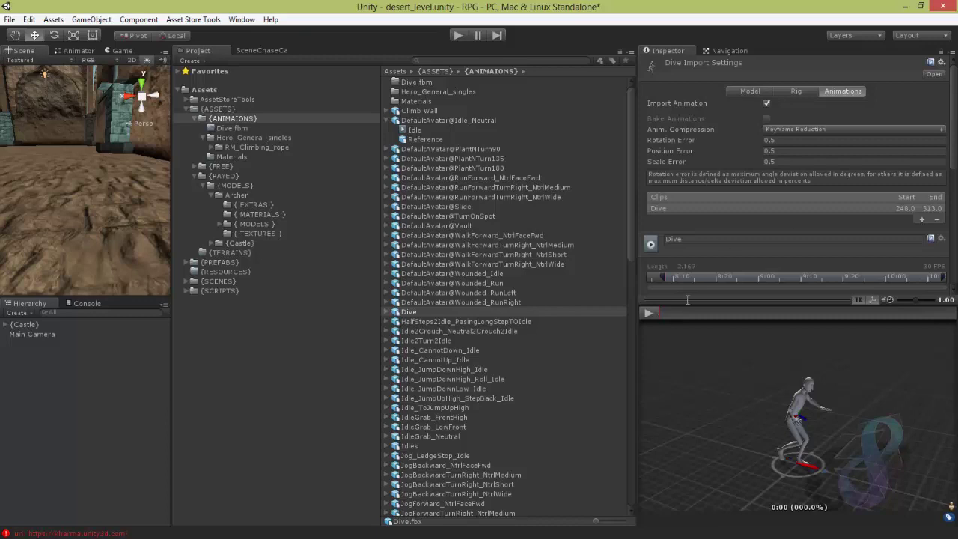
Trim the Dive clip to frames 245–293, pulling its end in from 313
{"action": "left_click", "coordinate": [651, 313]}
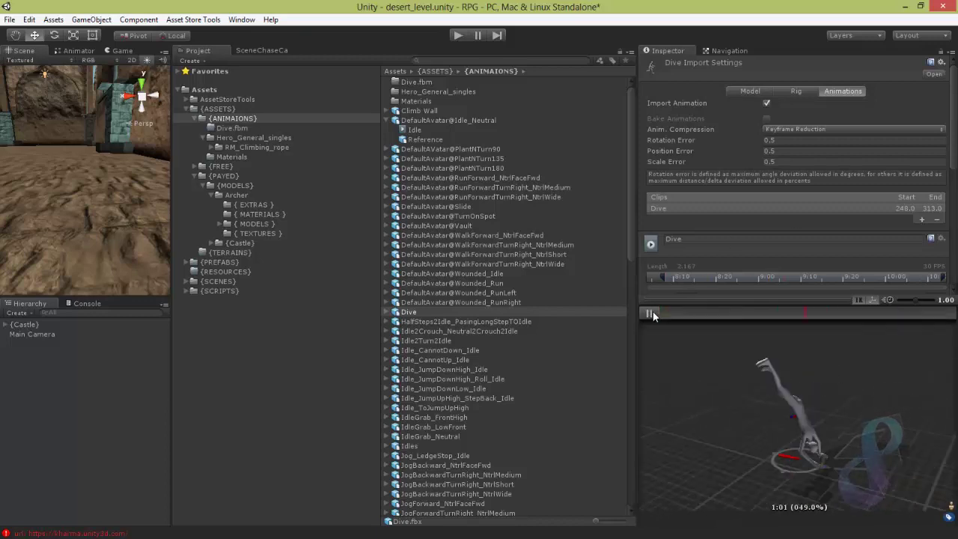
{"action": "left_click_drag", "start_coordinate": [952, 102], "coordinate": [951, 157]}
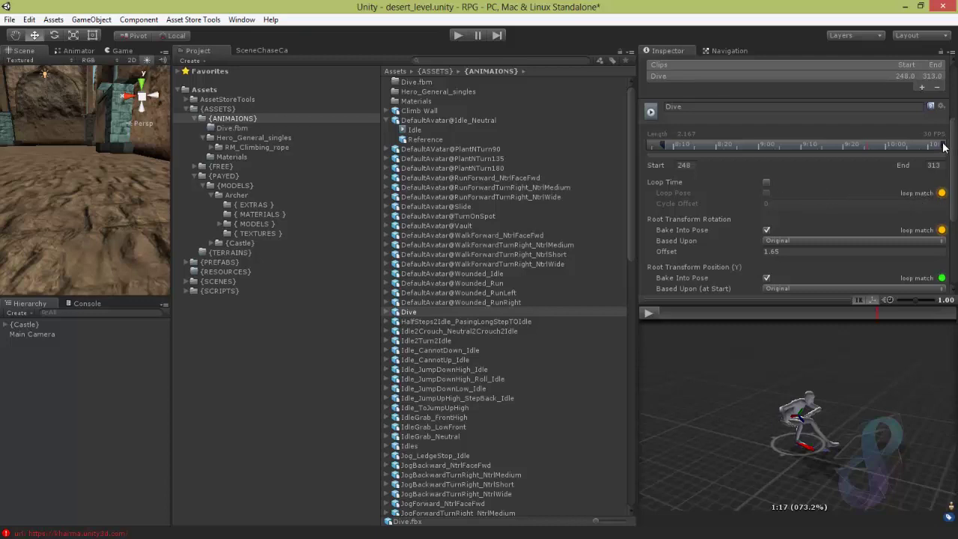
{"action": "mouse_move", "coordinate": [943, 147]}
{"action": "left_mouse_down"}
{"action": "mouse_move", "coordinate": [874, 146]}
{"action": "mouse_move", "coordinate": [853, 155]}
{"action": "mouse_move", "coordinate": [856, 147]}
{"action": "left_mouse_up"}
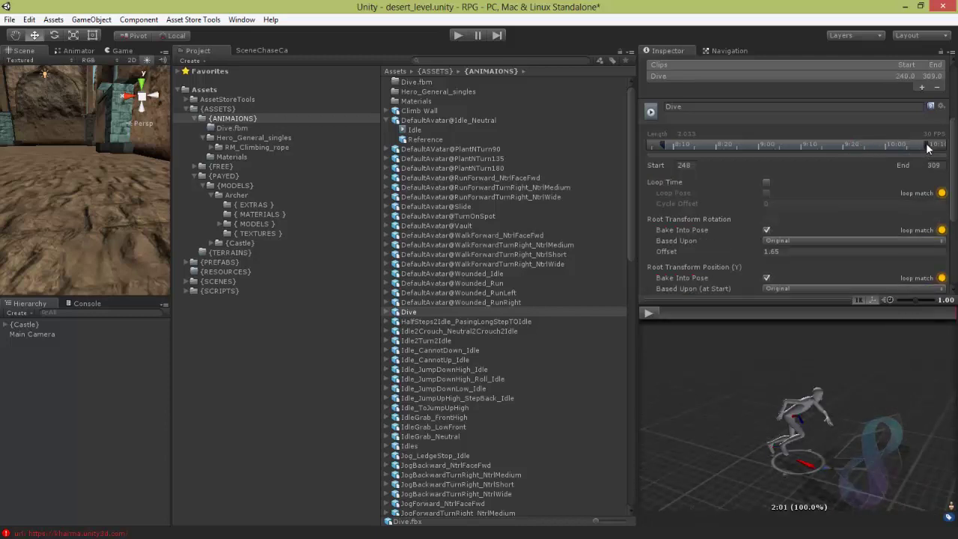
{"action": "left_click_drag", "start_coordinate": [905, 145], "coordinate": [861, 147]}
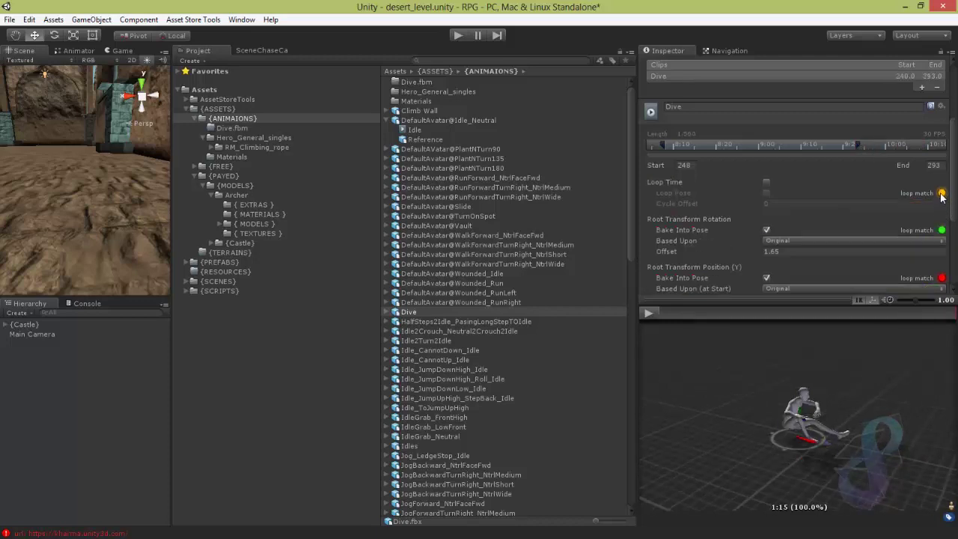
{"action": "left_click", "coordinate": [648, 314]}
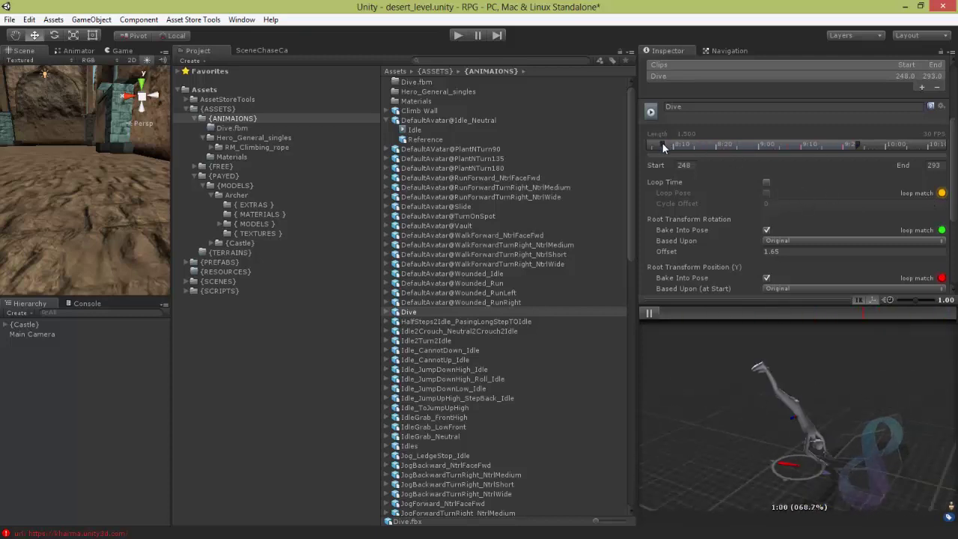
{"action": "left_click_drag", "start_coordinate": [659, 143], "coordinate": [651, 150]}
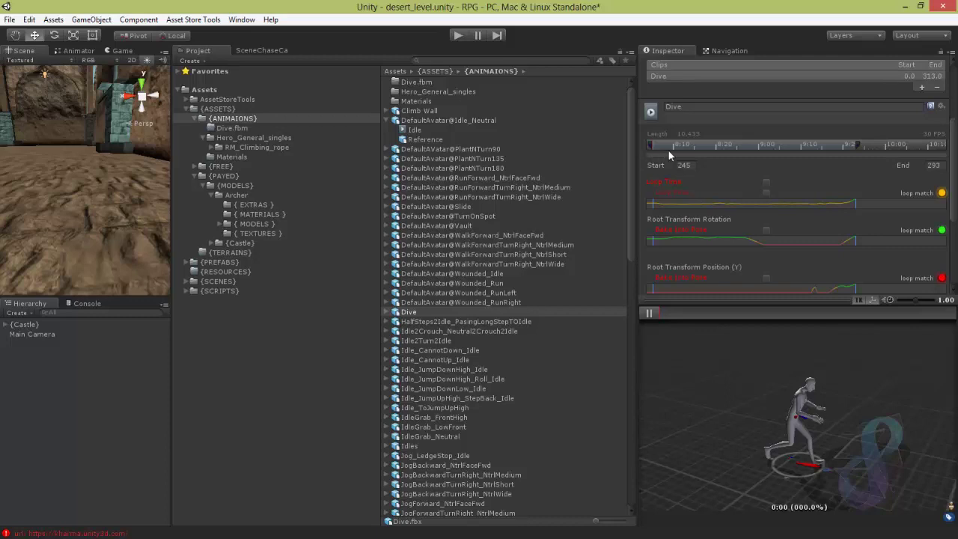
Move the Dive clip's start to frame 250 and slow the preview playback speed
{"action": "left_click_drag", "start_coordinate": [683, 150], "coordinate": [745, 139]}
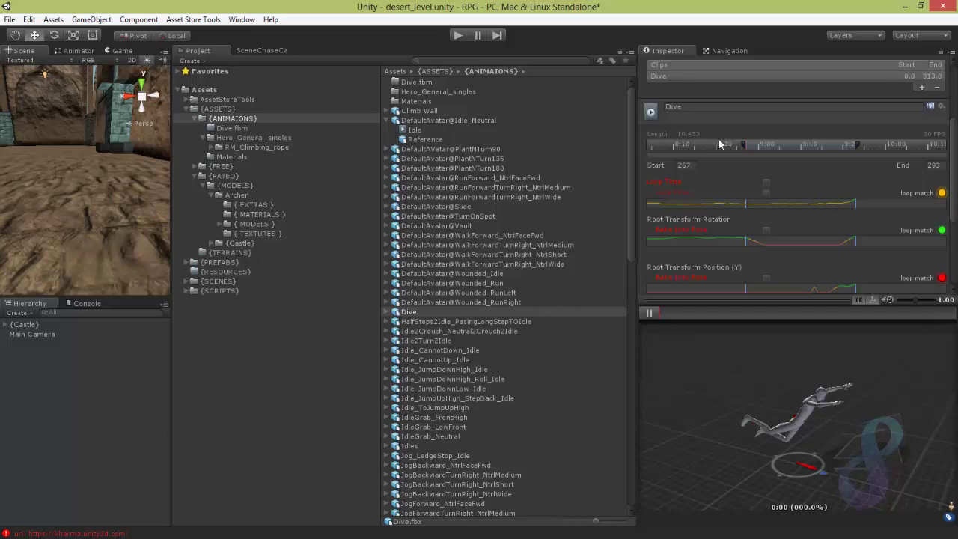
{"action": "left_click_drag", "start_coordinate": [681, 147], "coordinate": [674, 145]}
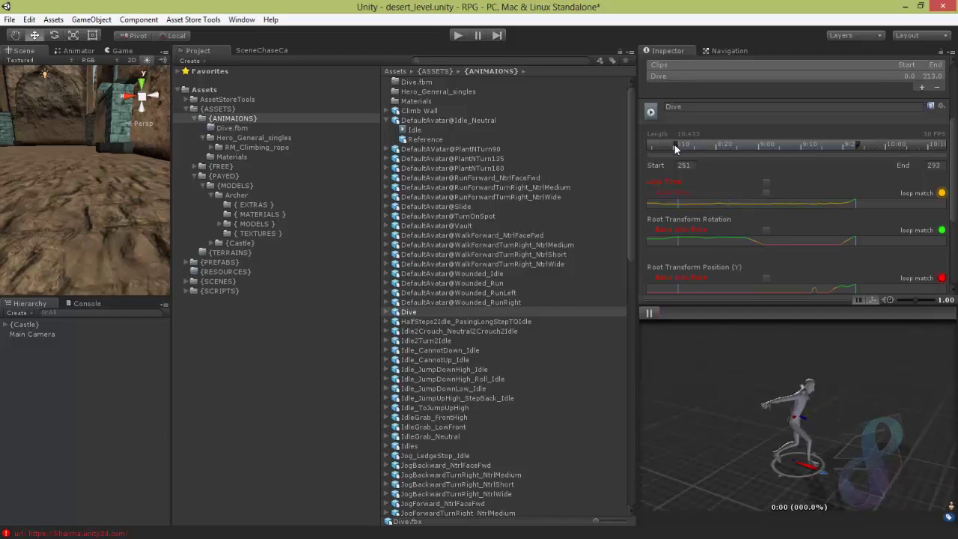
{"action": "left_click_drag", "start_coordinate": [674, 144], "coordinate": [672, 143]}
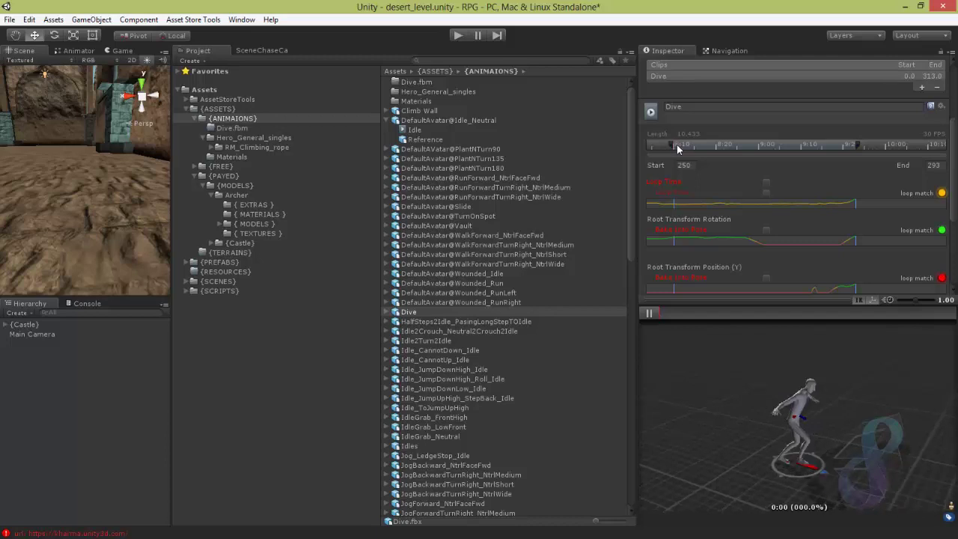
{"action": "left_click_drag", "start_coordinate": [677, 148], "coordinate": [684, 149]}
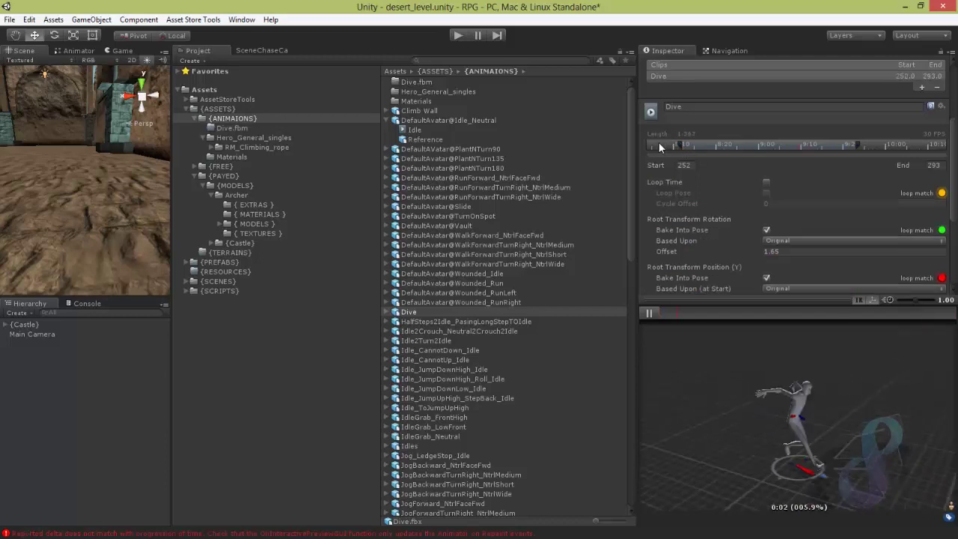
{"action": "left_click_drag", "start_coordinate": [667, 144], "coordinate": [660, 143]}
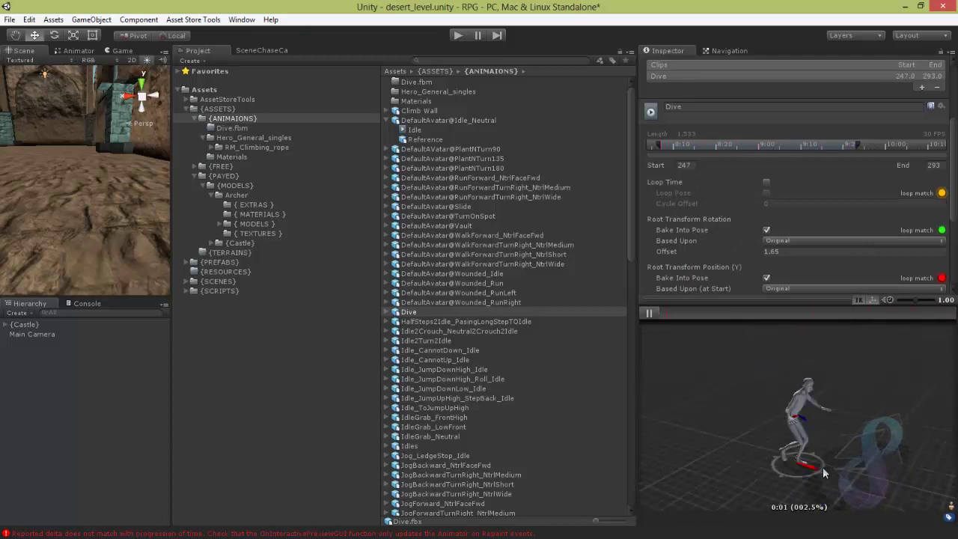
{"action": "left_click_drag", "start_coordinate": [916, 300], "coordinate": [904, 298]}
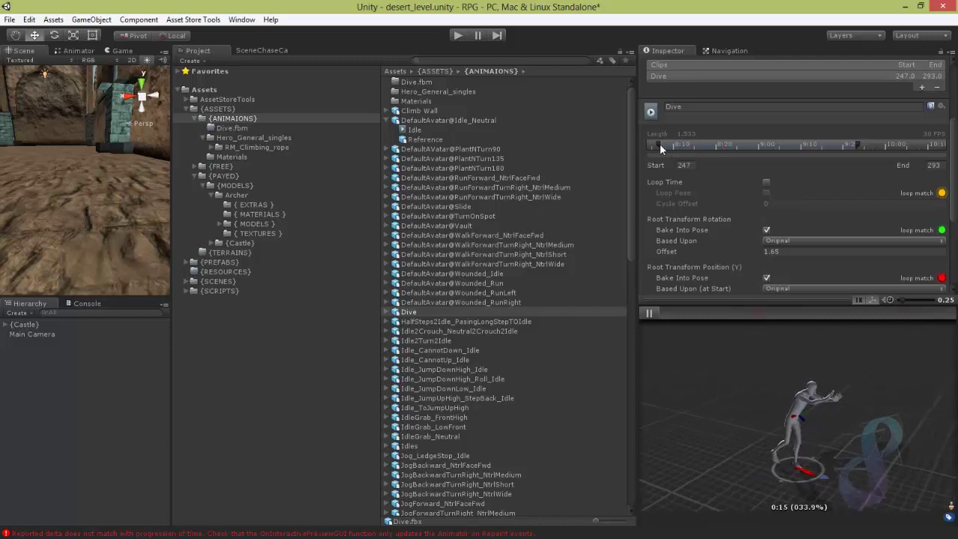
{"action": "left_click_drag", "start_coordinate": [670, 144], "coordinate": [681, 144]}
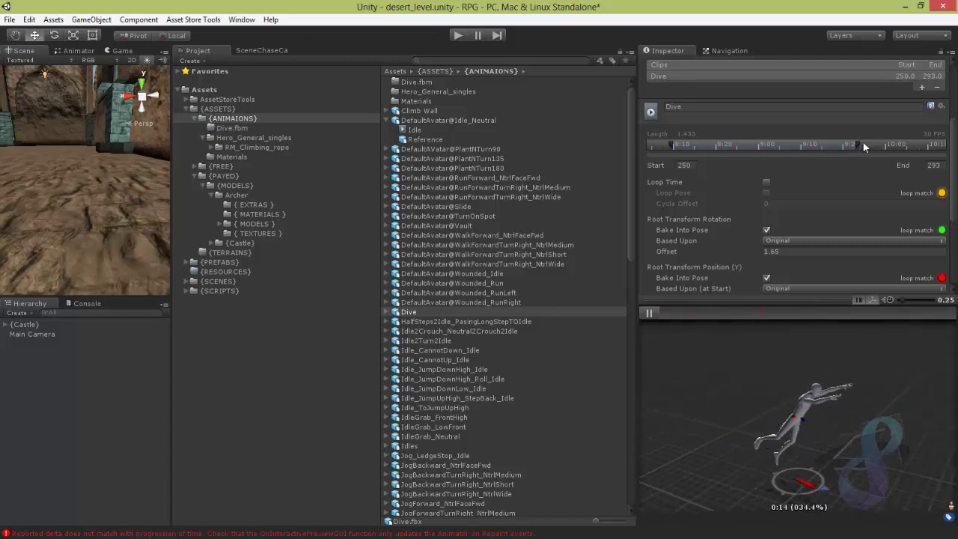
Extend the Dive clip's end to frame 311, keeping its start at 250
{"action": "left_click_drag", "start_coordinate": [864, 145], "coordinate": [930, 133]}
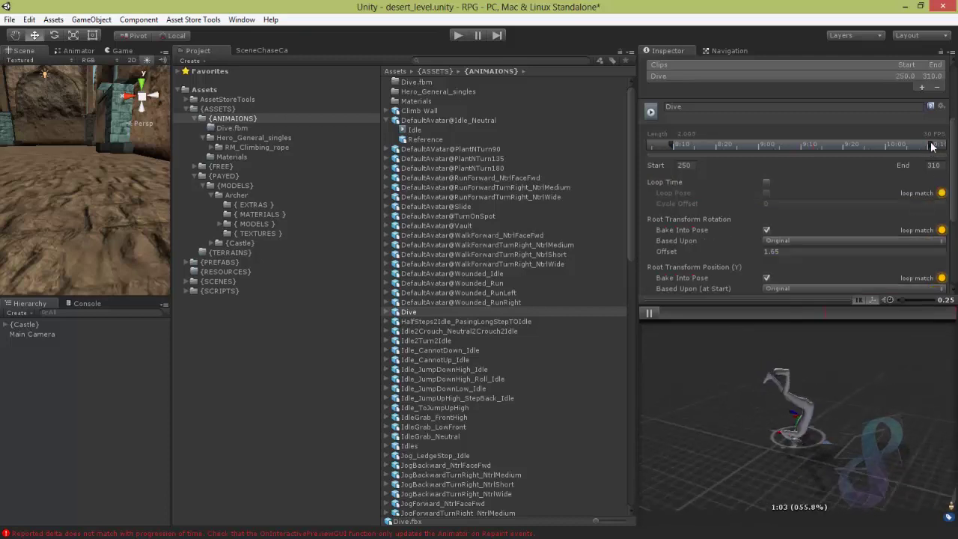
{"action": "left_click_drag", "start_coordinate": [928, 146], "coordinate": [935, 146]}
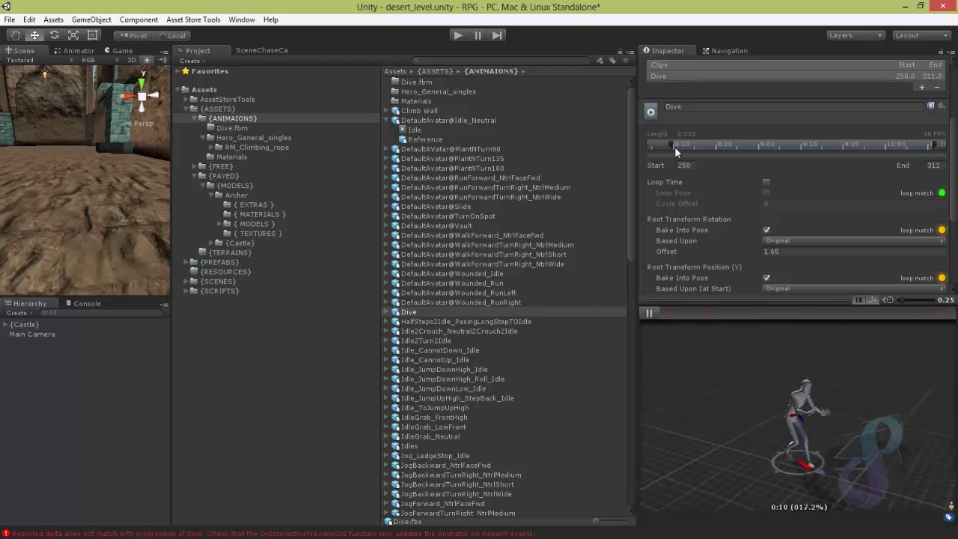
{"action": "mouse_move", "coordinate": [672, 144]}
{"action": "left_mouse_down"}
{"action": "mouse_move", "coordinate": [728, 138]}
{"action": "mouse_move", "coordinate": [675, 144]}
{"action": "left_mouse_up"}
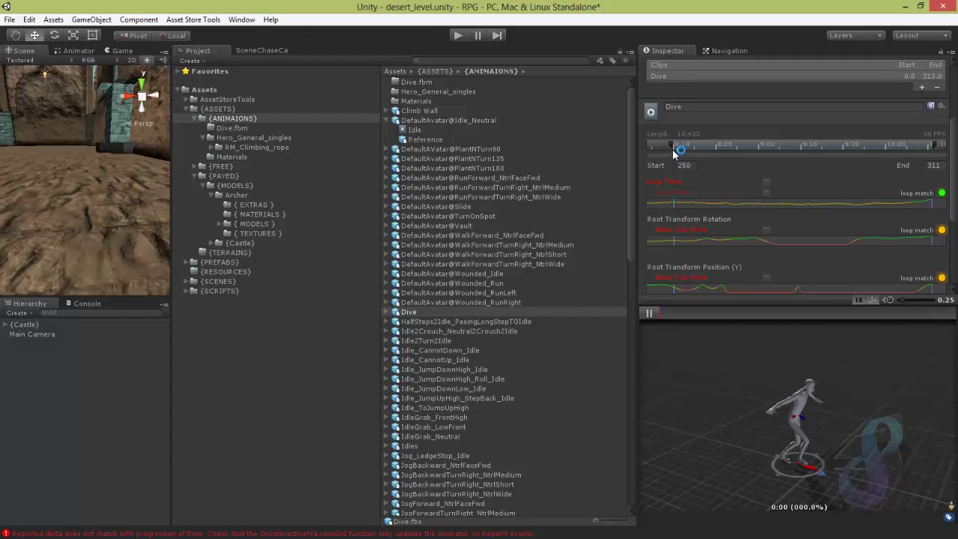
{"action": "left_click_drag", "start_coordinate": [675, 149], "coordinate": [680, 168]}
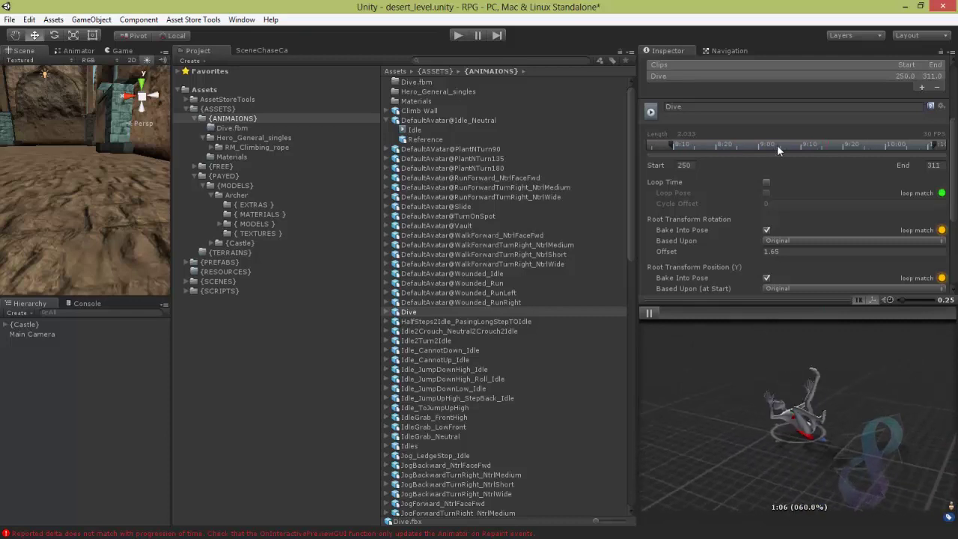
Enable Loop Time and Loop Pose on the Dive clip, then play the preview faster
{"action": "left_click", "coordinate": [767, 182]}
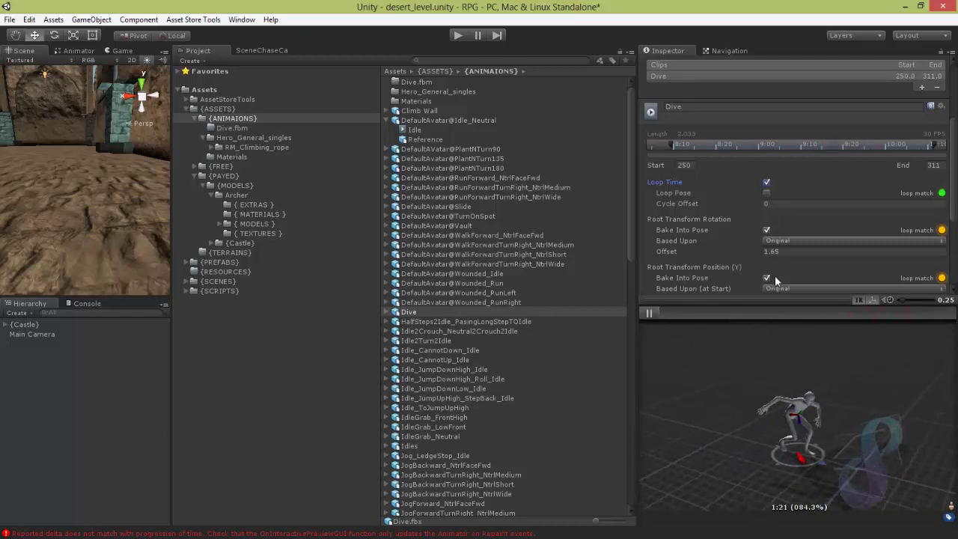
{"action": "left_click", "coordinate": [766, 192]}
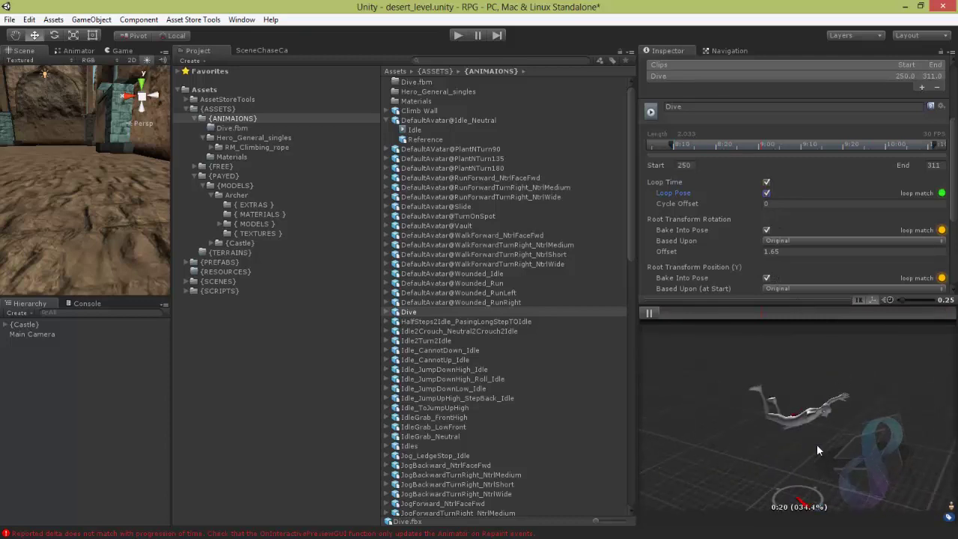
{"action": "scroll", "coordinate": [953, 231], "scroll_direction": "down", "scroll_amount": 1}
{"action": "scroll", "coordinate": [952, 232], "scroll_direction": "down", "scroll_amount": 6}
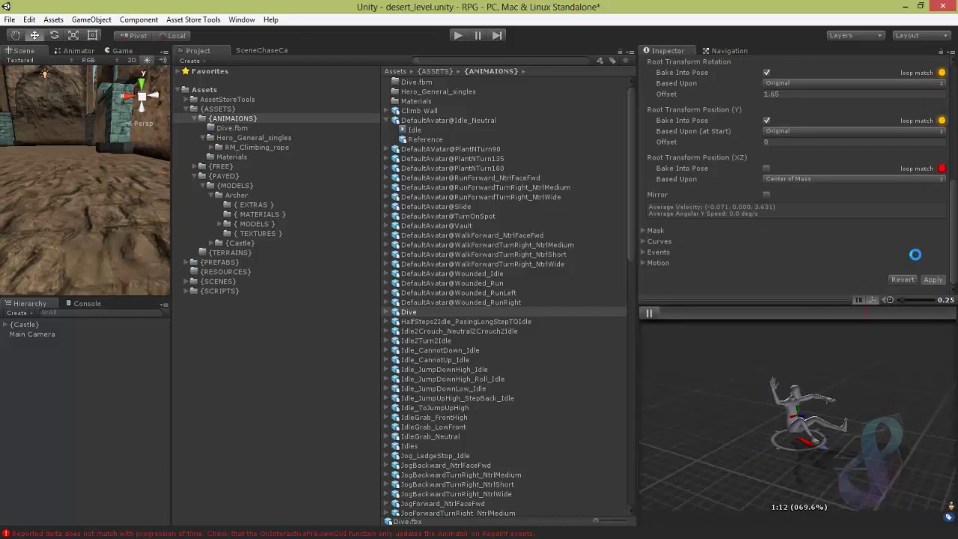
{"action": "left_click", "coordinate": [648, 315]}
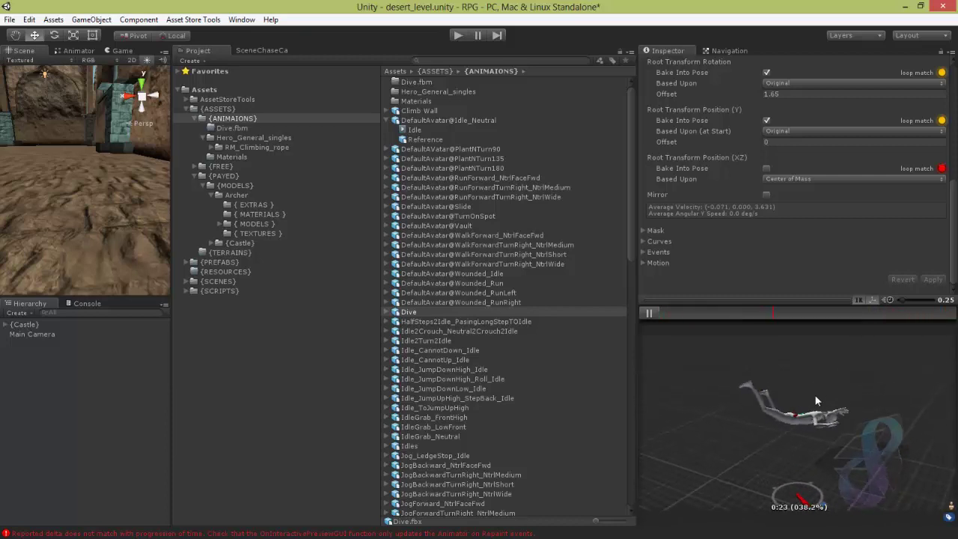
{"action": "left_click_drag", "start_coordinate": [902, 297], "coordinate": [914, 296]}
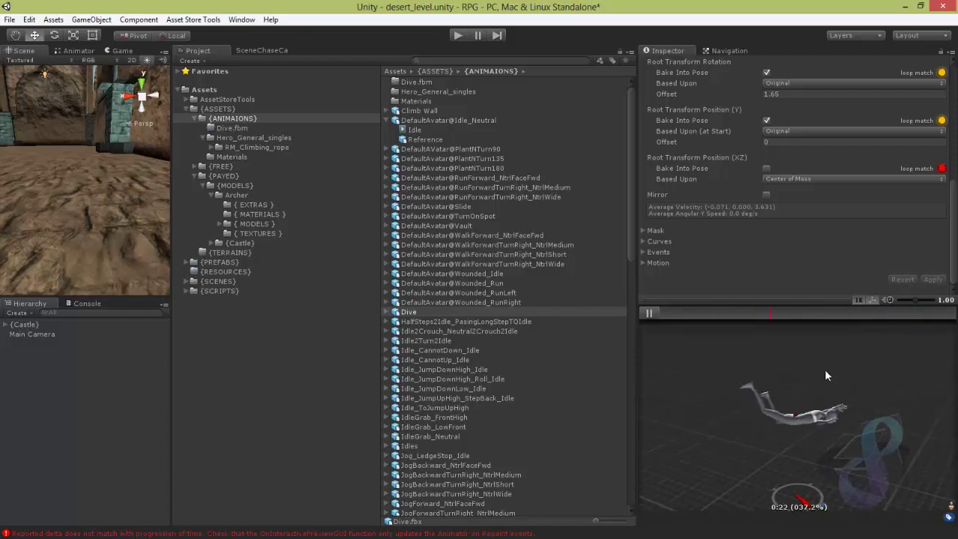
Pause the Dive preview and scrub from the first frame to near the end, then back to mid-dive
{"action": "scroll", "coordinate": [956, 192], "scroll_direction": "up", "scroll_amount": 3}
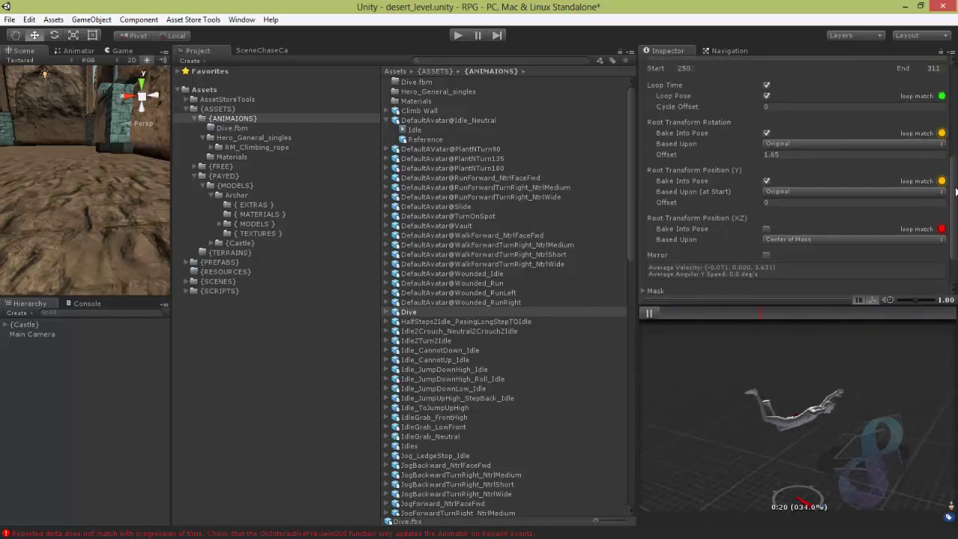
{"action": "scroll", "coordinate": [956, 193], "scroll_direction": "up", "scroll_amount": 5}
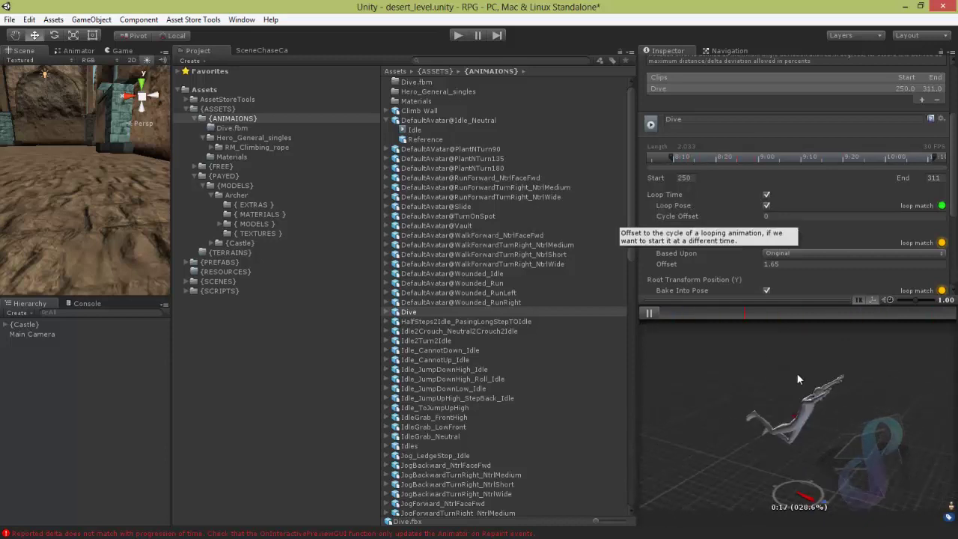
{"action": "left_click", "coordinate": [649, 313]}
{"action": "left_click_drag", "start_coordinate": [785, 315], "coordinate": [655, 311]}
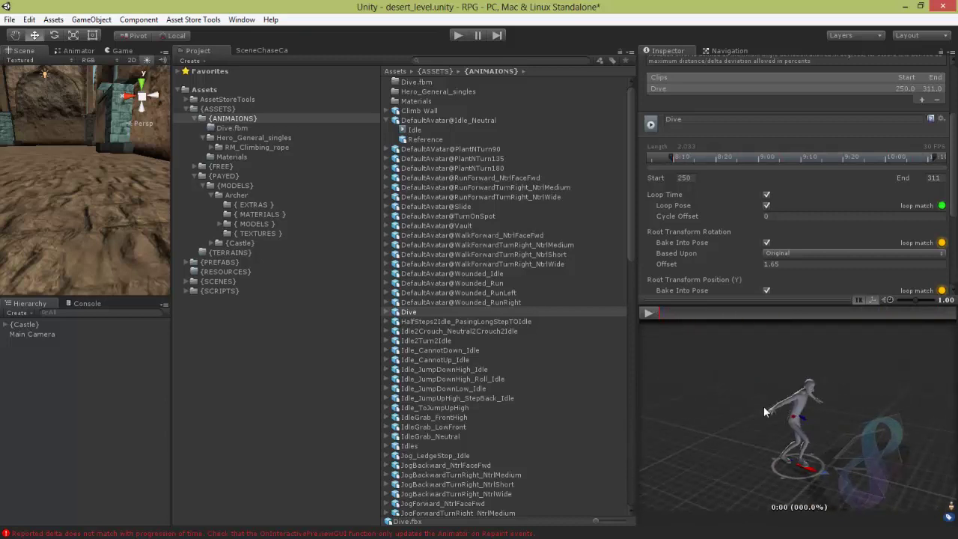
{"action": "left_click_drag", "start_coordinate": [661, 316], "coordinate": [953, 316]}
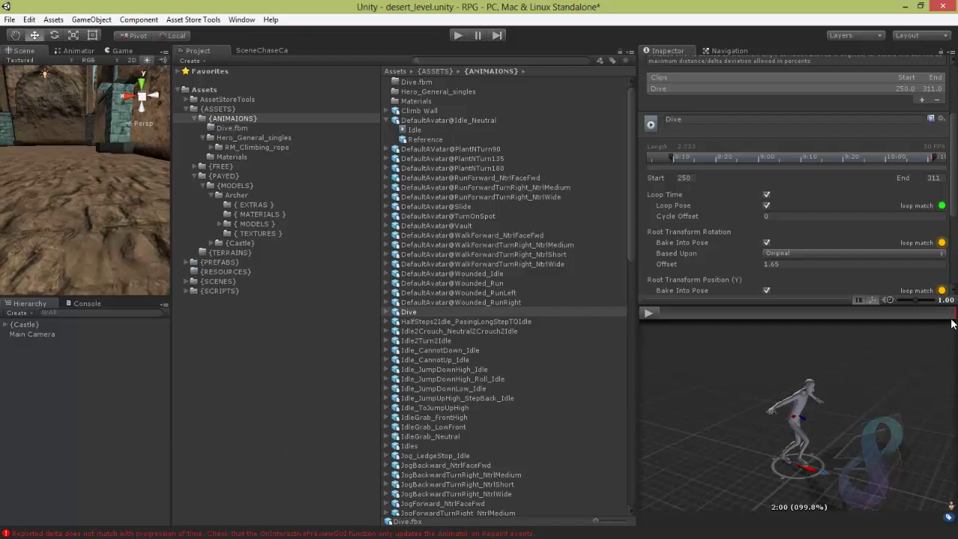
{"action": "mouse_move", "coordinate": [949, 316]}
{"action": "left_mouse_down"}
{"action": "mouse_move", "coordinate": [837, 313]}
{"action": "mouse_move", "coordinate": [948, 317]}
{"action": "left_mouse_up"}
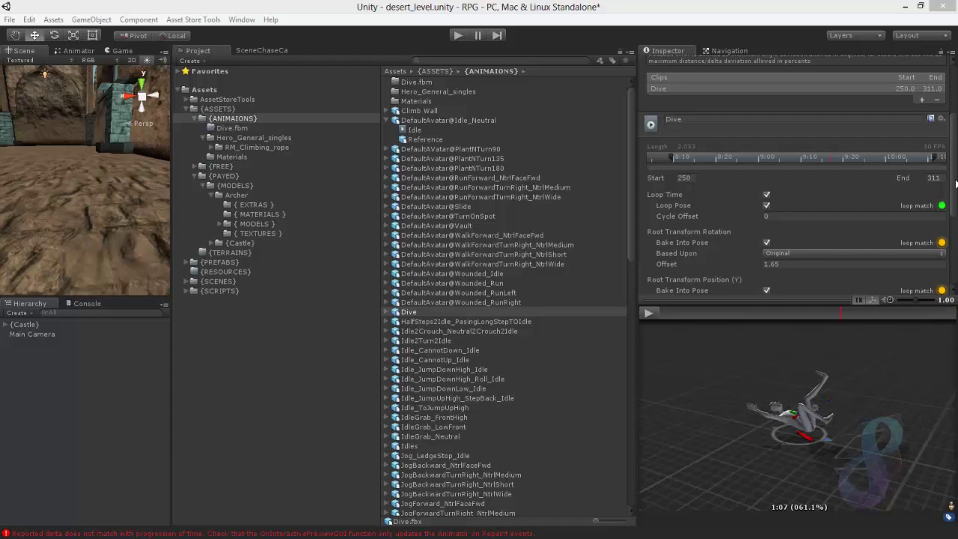
{"action": "left_click_drag", "start_coordinate": [956, 184], "coordinate": [956, 238]}
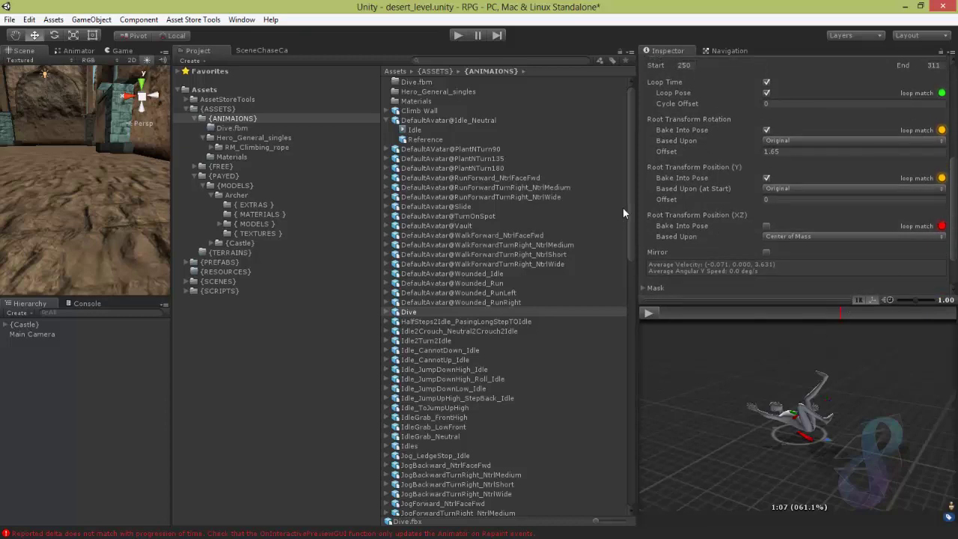
Select the JumpUpHigh animation asset and play its preview
{"action": "left_click_drag", "start_coordinate": [632, 191], "coordinate": [566, 301]}
{"action": "left_click", "coordinate": [437, 273]}
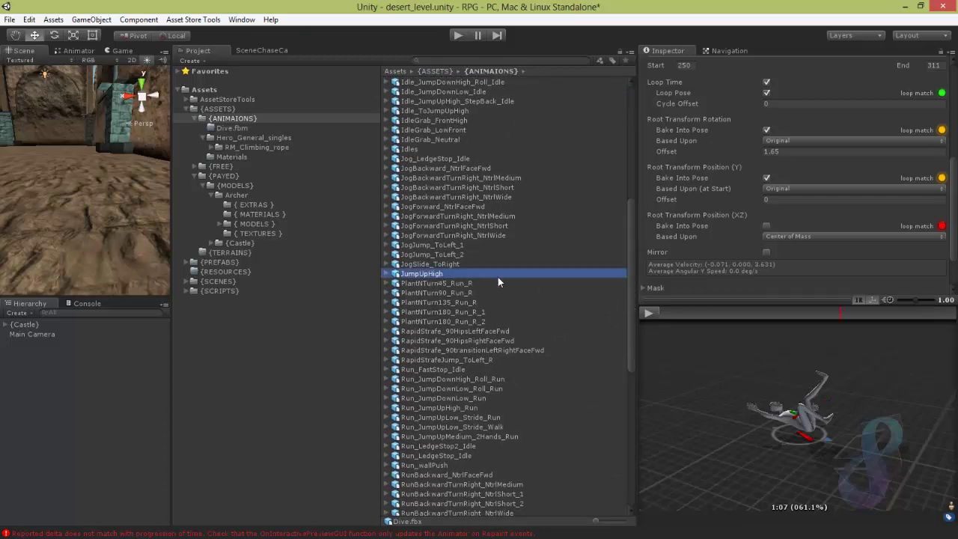
{"action": "left_click", "coordinate": [650, 312]}
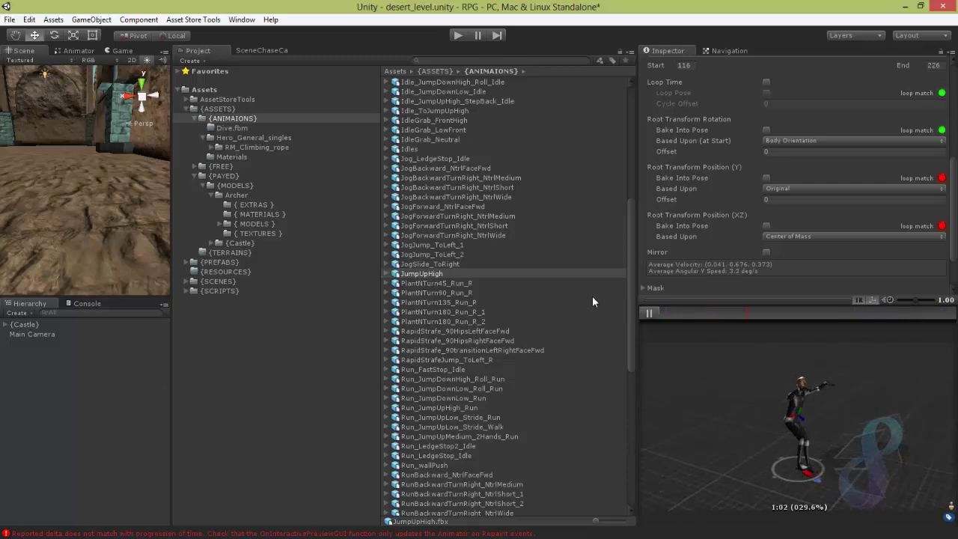
{"action": "left_click_drag", "start_coordinate": [632, 283], "coordinate": [637, 393]}
{"action": "left_click", "coordinate": [416, 326]}
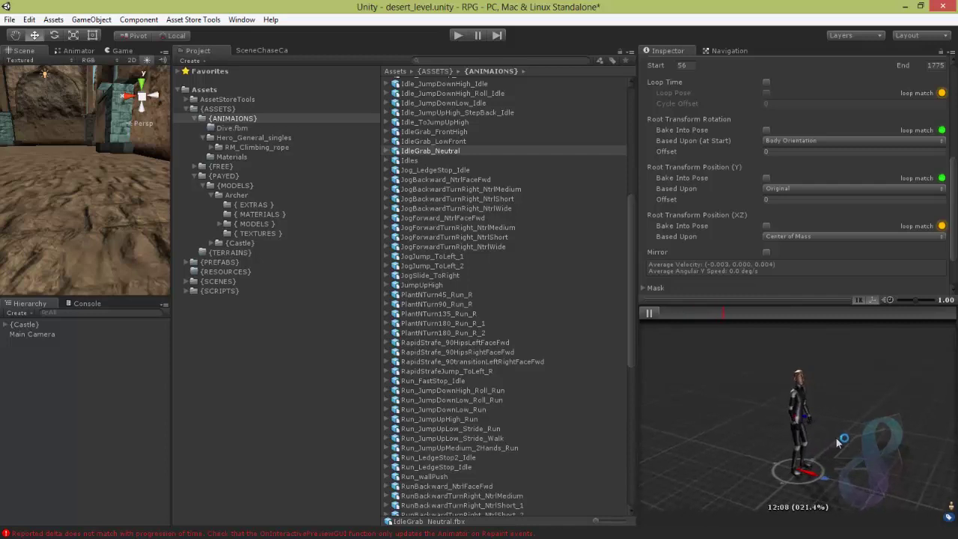
{"action": "left_click", "coordinate": [817, 188]}
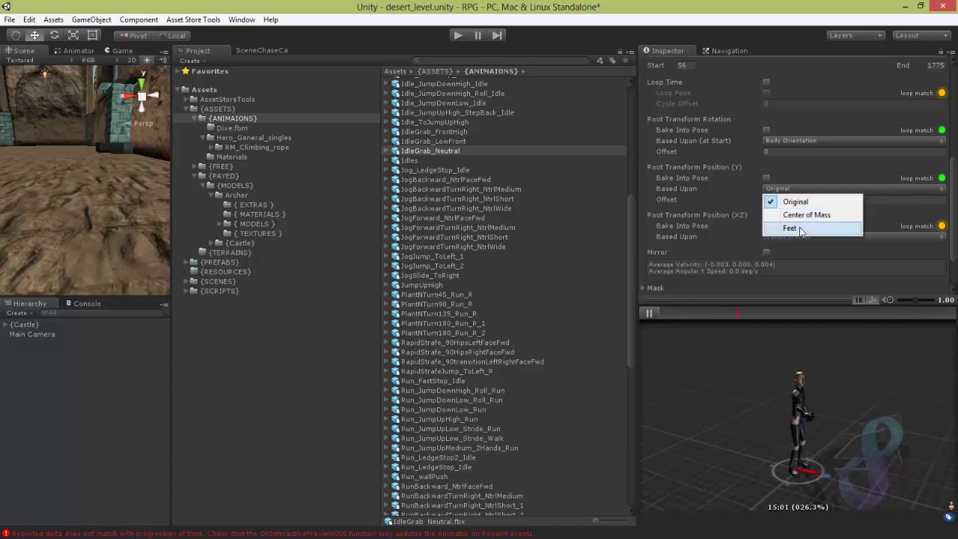
{"action": "left_click", "coordinate": [790, 228]}
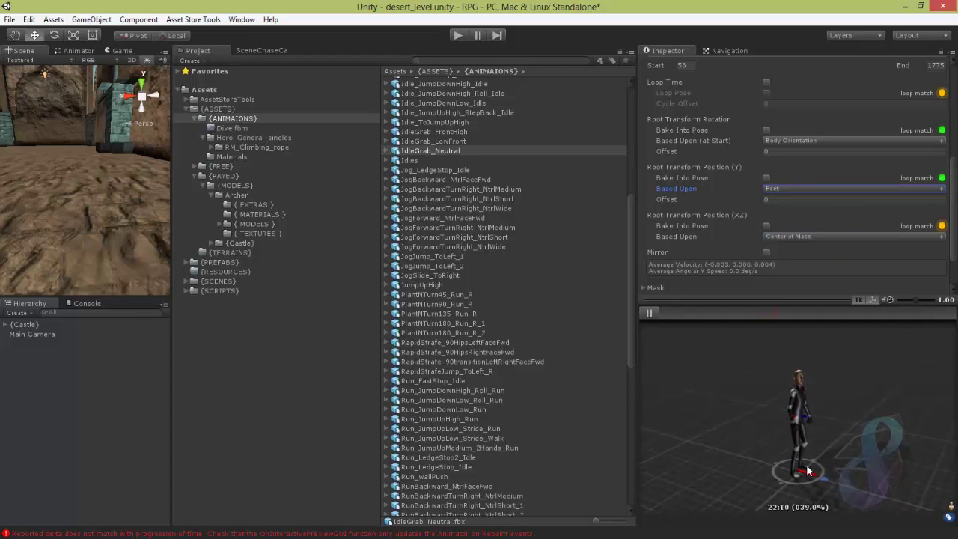
{"action": "left_click", "coordinate": [823, 189]}
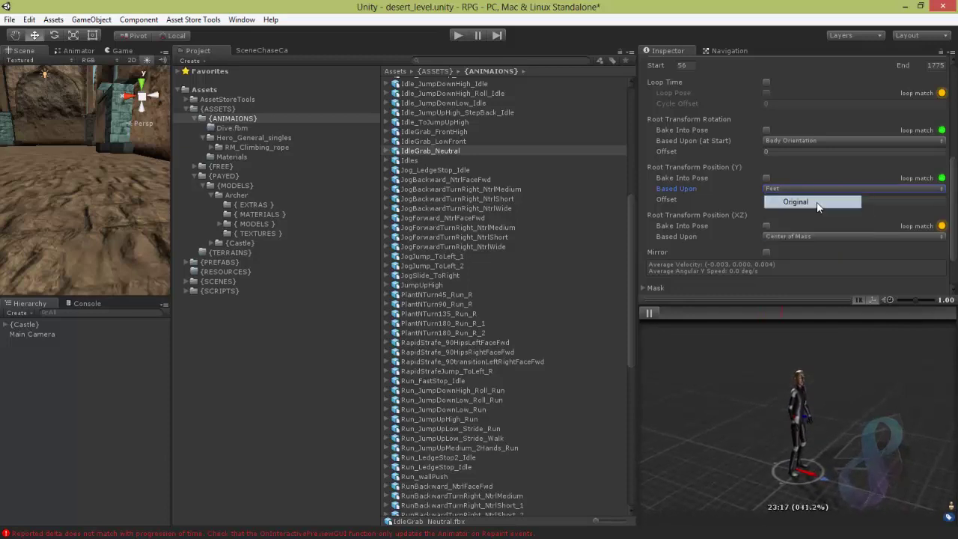
{"action": "left_click", "coordinate": [823, 202]}
{"action": "left_click_drag", "start_coordinate": [792, 315], "coordinate": [739, 315]}
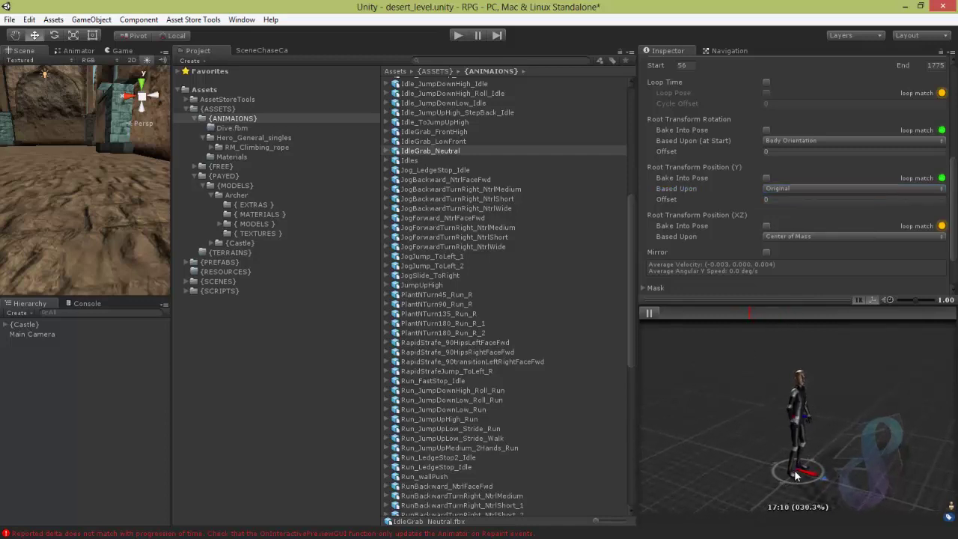
{"action": "left_click_drag", "start_coordinate": [757, 315], "coordinate": [717, 311]}
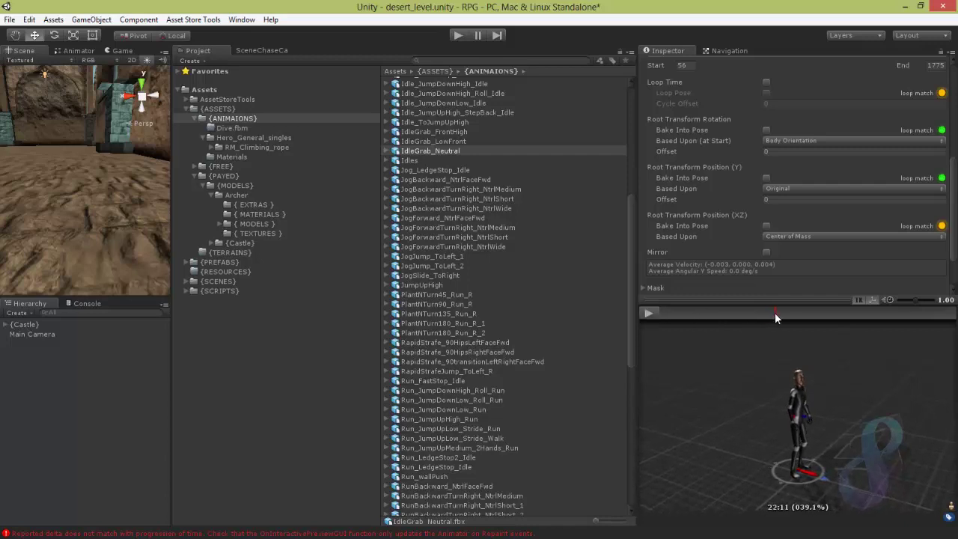
Set IdleGrab_Neutral's Root Transform Position (Y) Based Upon to Feet, scrubbing the preview to check
{"action": "left_click_drag", "start_coordinate": [775, 312], "coordinate": [764, 316]}
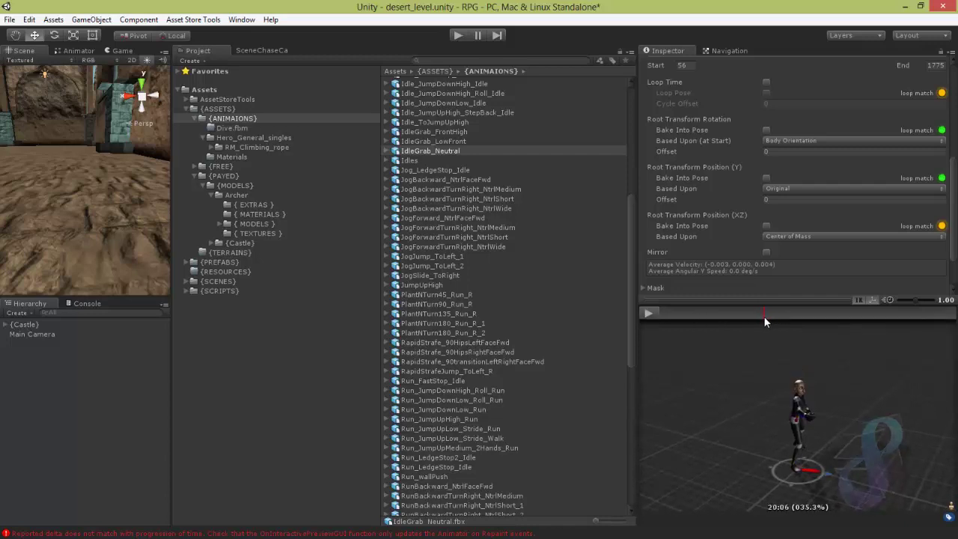
{"action": "left_click", "coordinate": [818, 189]}
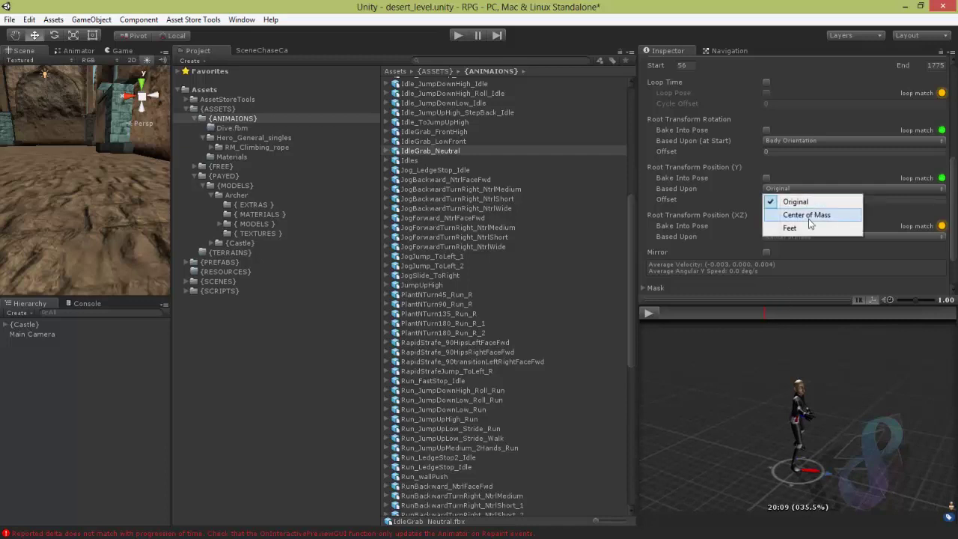
{"action": "left_click", "coordinate": [803, 228]}
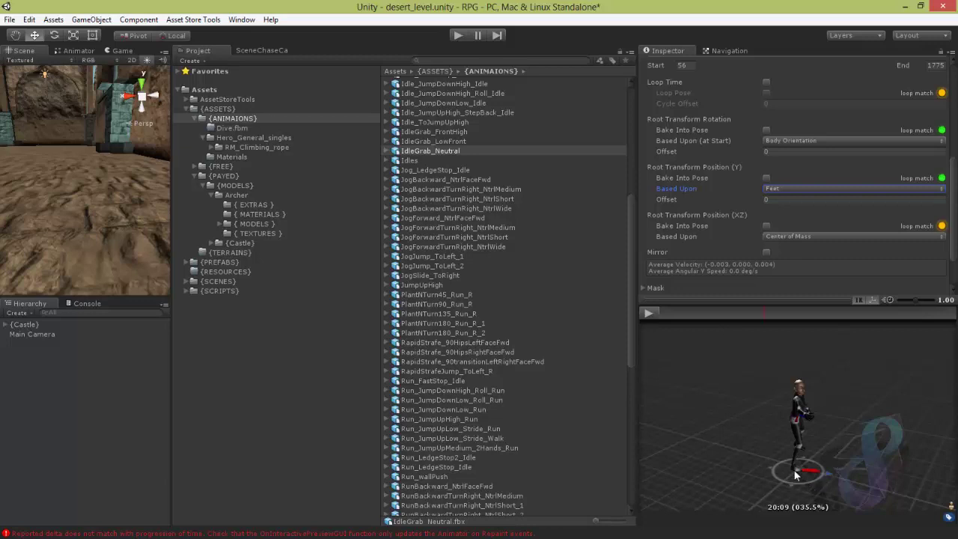
{"action": "left_click_drag", "start_coordinate": [764, 312], "coordinate": [931, 322]}
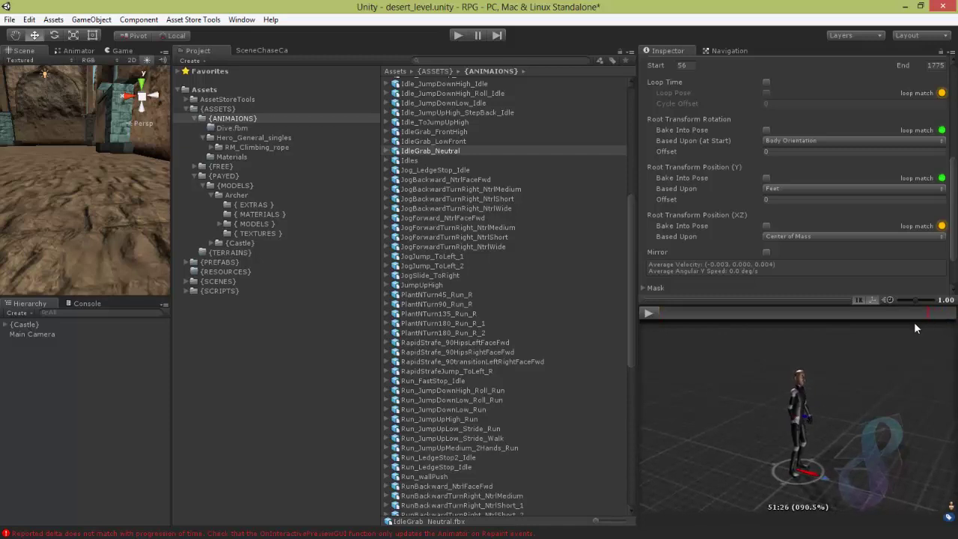
{"action": "scroll", "coordinate": [956, 181], "scroll_direction": "up", "scroll_amount": 1}
{"action": "scroll", "coordinate": [957, 181], "scroll_direction": "up", "scroll_amount": 5}
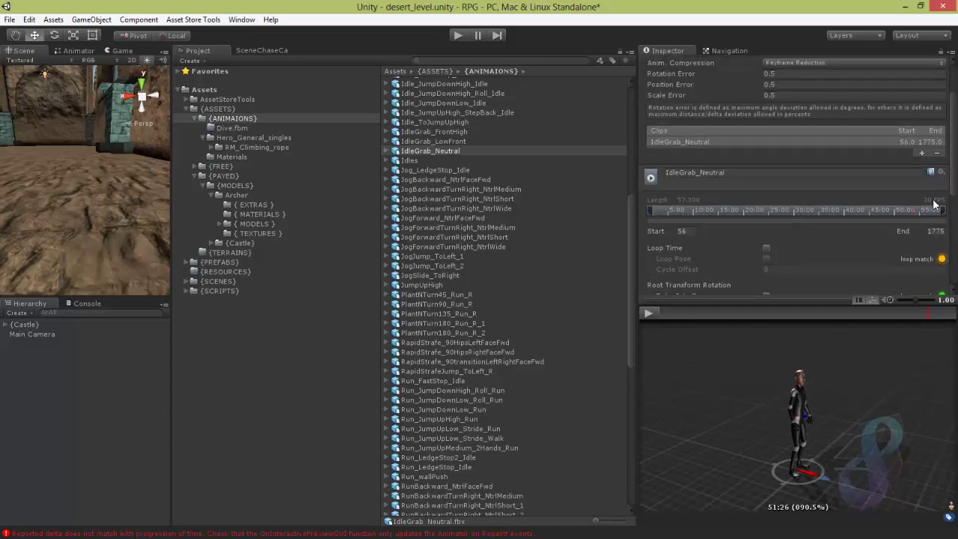
Add a new clip named USE beneath IdleGrab_Neutral in the Clips list
{"action": "left_click", "coordinate": [923, 154]}
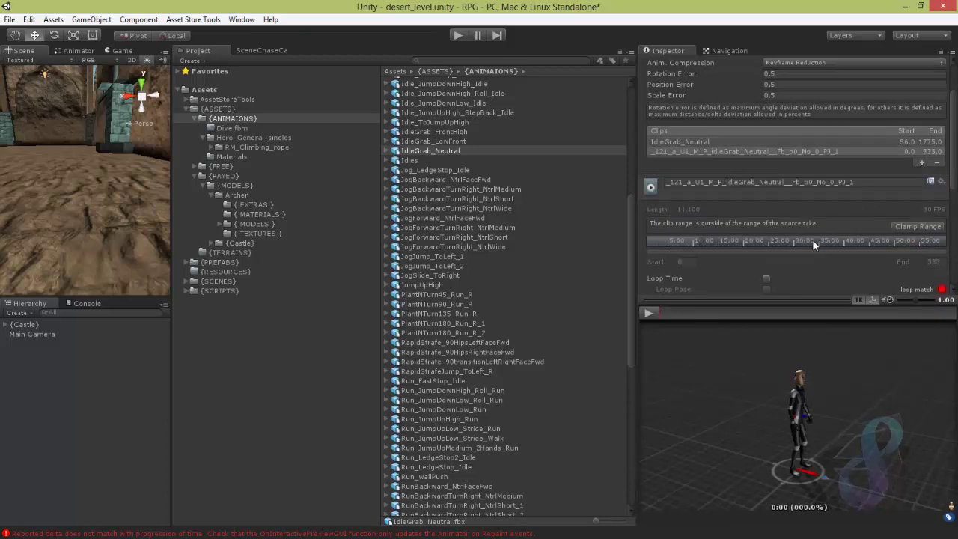
{"action": "left_click", "coordinate": [871, 186]}
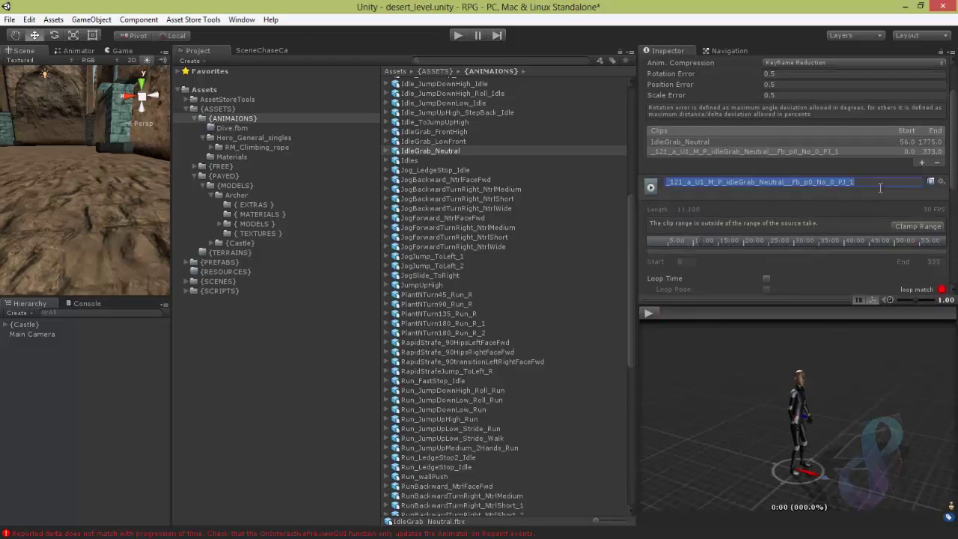
{"action": "type", "text": "U"}
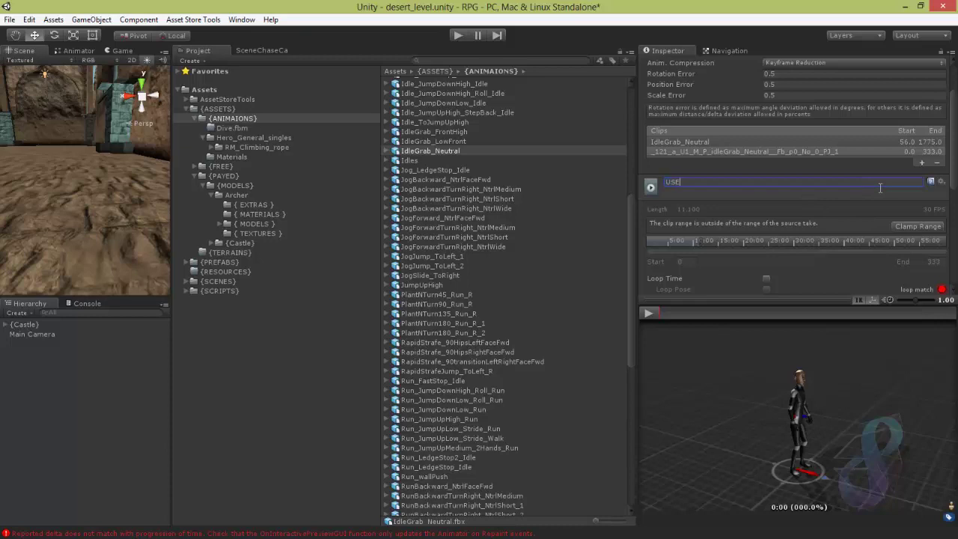
{"action": "type", "text": "SE"}
{"action": "key", "text": "Return"}
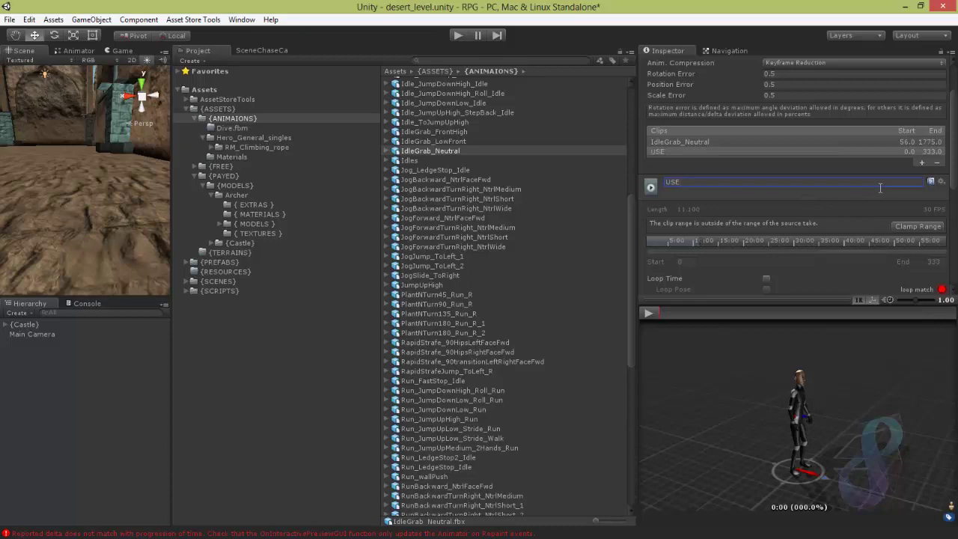
{"action": "left_click_drag", "start_coordinate": [948, 185], "coordinate": [955, 159]}
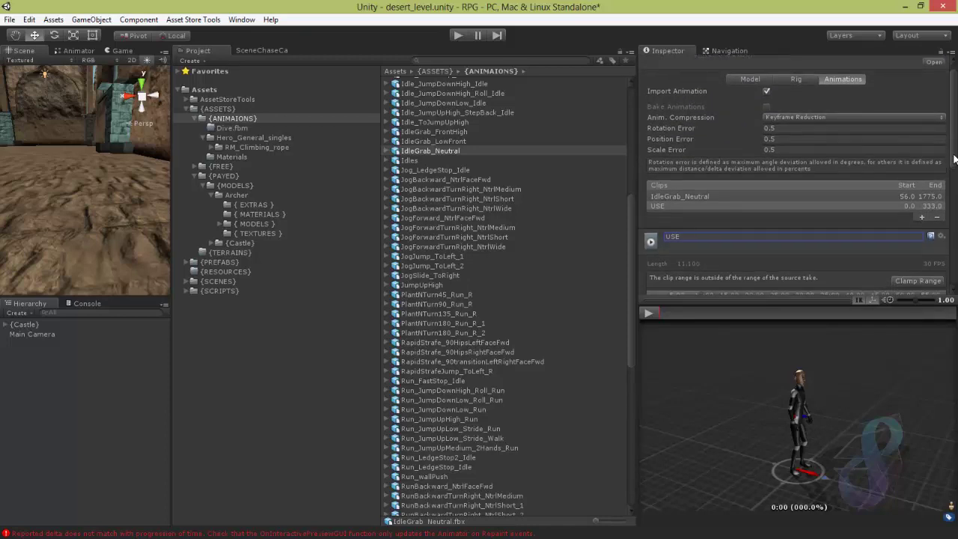
{"action": "scroll", "coordinate": [928, 240], "scroll_direction": "down", "scroll_amount": 3}
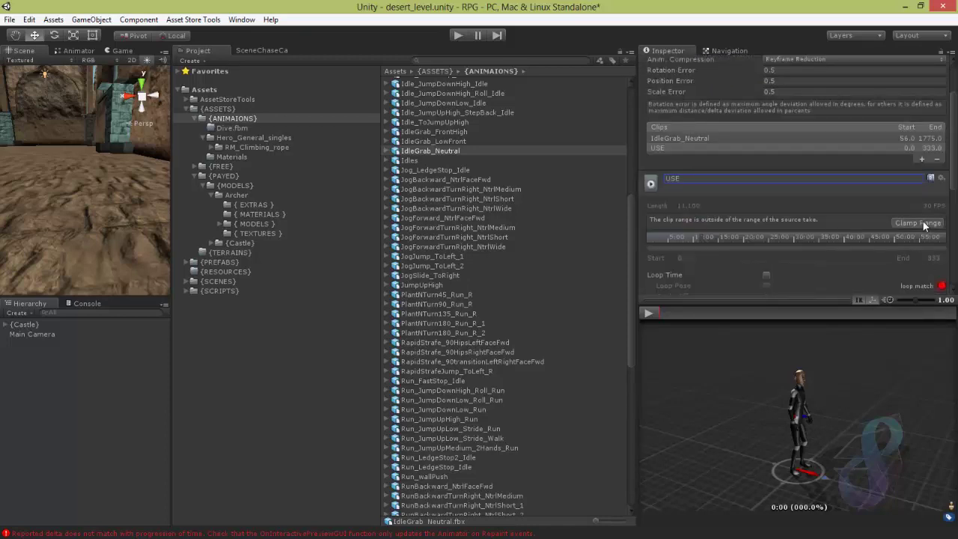
Clamp the USE clip's range to frames 56–333 and play and scrub its preview
{"action": "left_click", "coordinate": [925, 223]}
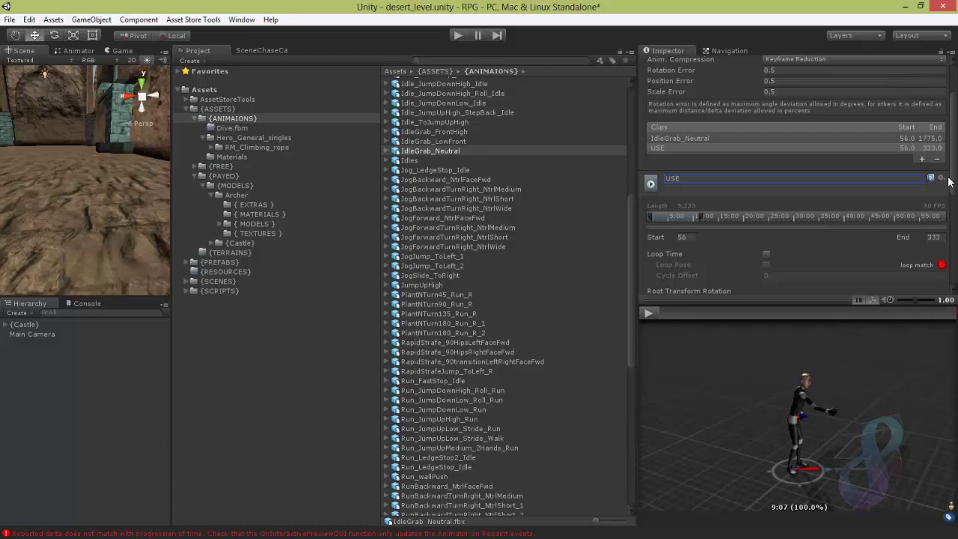
{"action": "left_click_drag", "start_coordinate": [956, 166], "coordinate": [956, 199]}
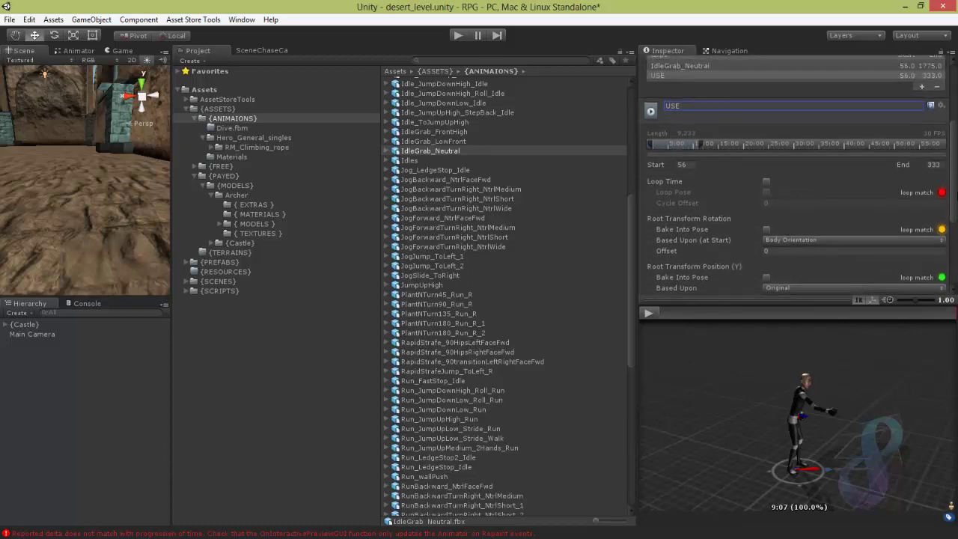
{"action": "left_click", "coordinate": [649, 313]}
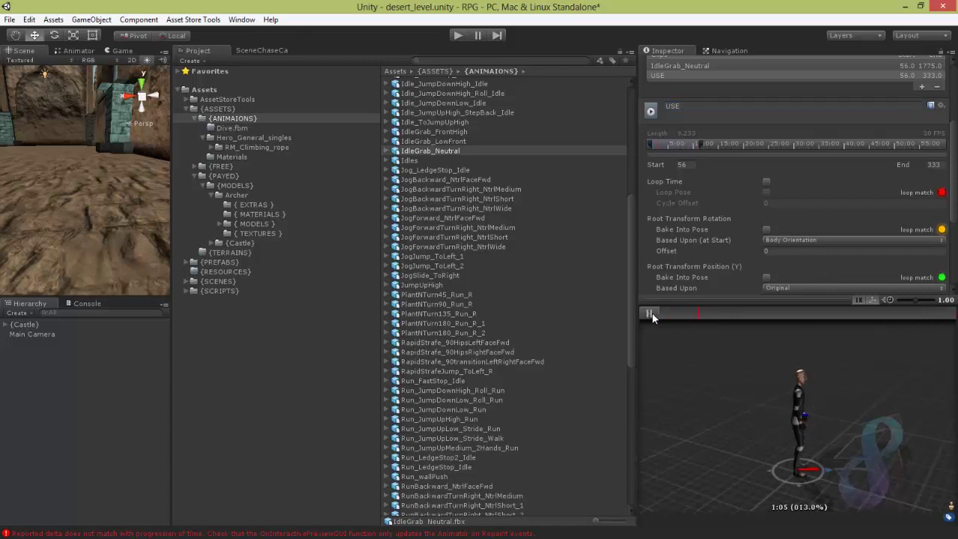
{"action": "left_click", "coordinate": [652, 313]}
{"action": "left_click", "coordinate": [650, 311]}
{"action": "left_click", "coordinate": [743, 312]}
{"action": "scroll", "coordinate": [890, 168], "scroll_direction": "up", "scroll_amount": 5}
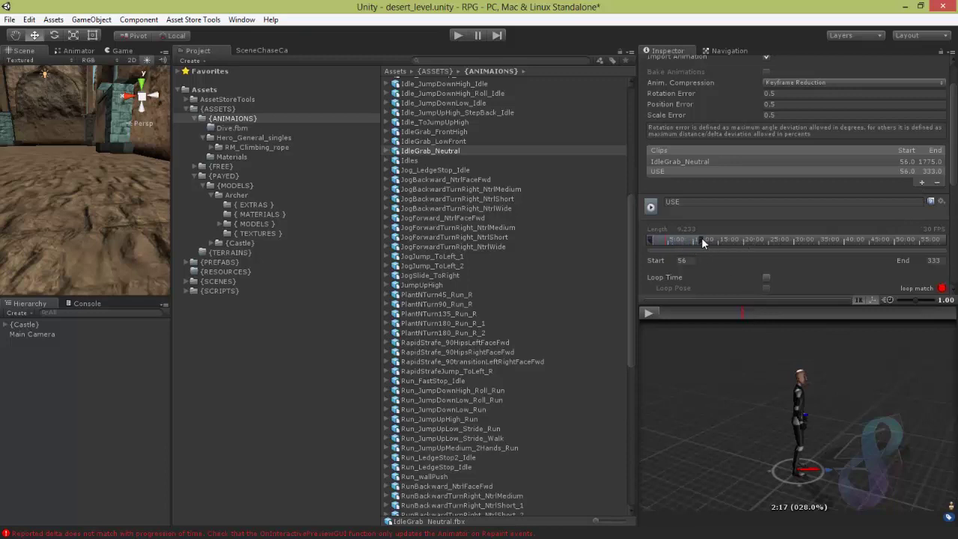
Drag the USE clip's start and end markers to trim it to roughly frames 1457–1555
{"action": "mouse_move", "coordinate": [788, 237]}
{"action": "left_mouse_down"}
{"action": "mouse_move", "coordinate": [733, 241]}
{"action": "mouse_move", "coordinate": [918, 237]}
{"action": "mouse_move", "coordinate": [940, 242]}
{"action": "mouse_move", "coordinate": [932, 259]}
{"action": "left_mouse_up"}
{"action": "left_click_drag", "start_coordinate": [668, 238], "coordinate": [650, 238]}
{"action": "key", "text": "ctrl+z"}
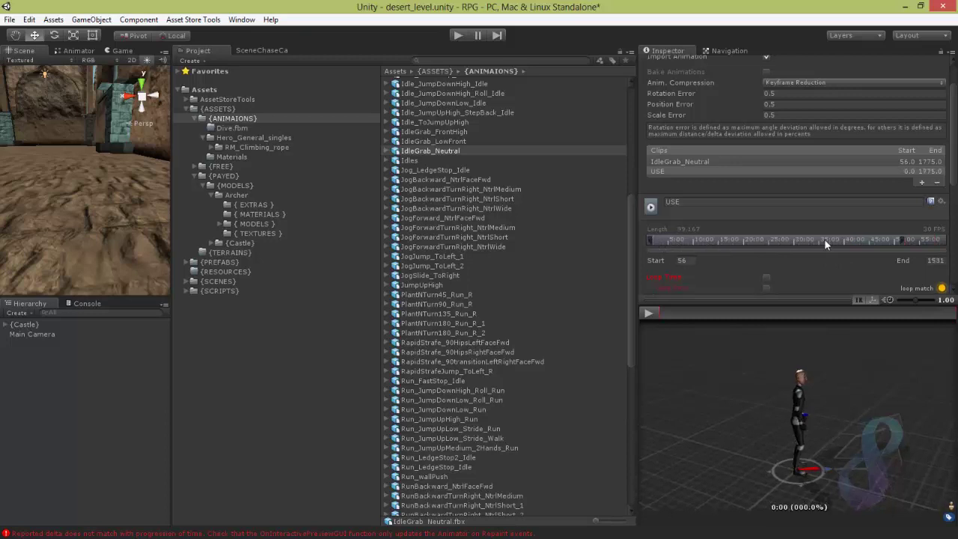
{"action": "left_click_drag", "start_coordinate": [858, 241], "coordinate": [903, 238]}
{"action": "mouse_move", "coordinate": [907, 240]}
{"action": "left_mouse_down"}
{"action": "mouse_move", "coordinate": [946, 243]}
{"action": "mouse_move", "coordinate": [920, 255]}
{"action": "mouse_move", "coordinate": [935, 249]}
{"action": "left_mouse_up"}
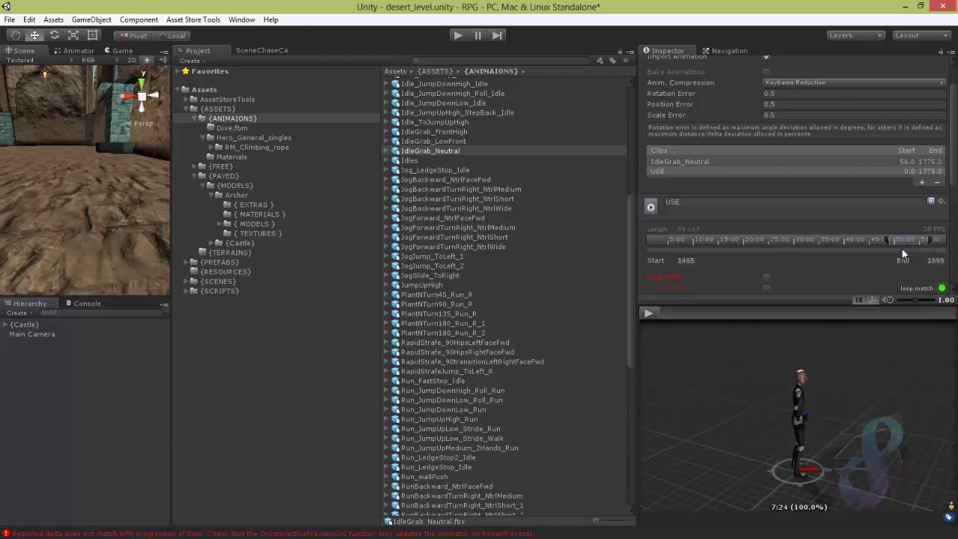
{"action": "left_click_drag", "start_coordinate": [650, 252], "coordinate": [855, 255]}
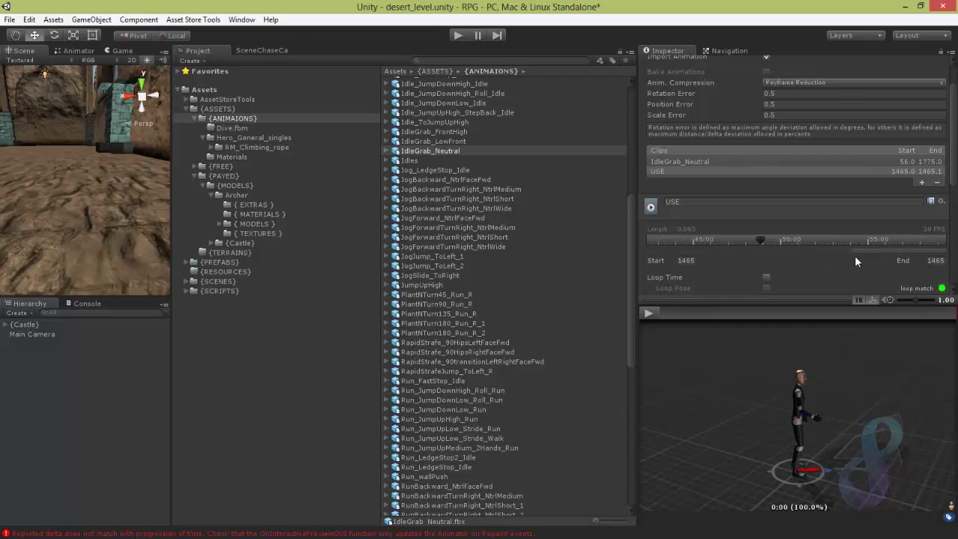
{"action": "left_click_drag", "start_coordinate": [945, 255], "coordinate": [939, 256]}
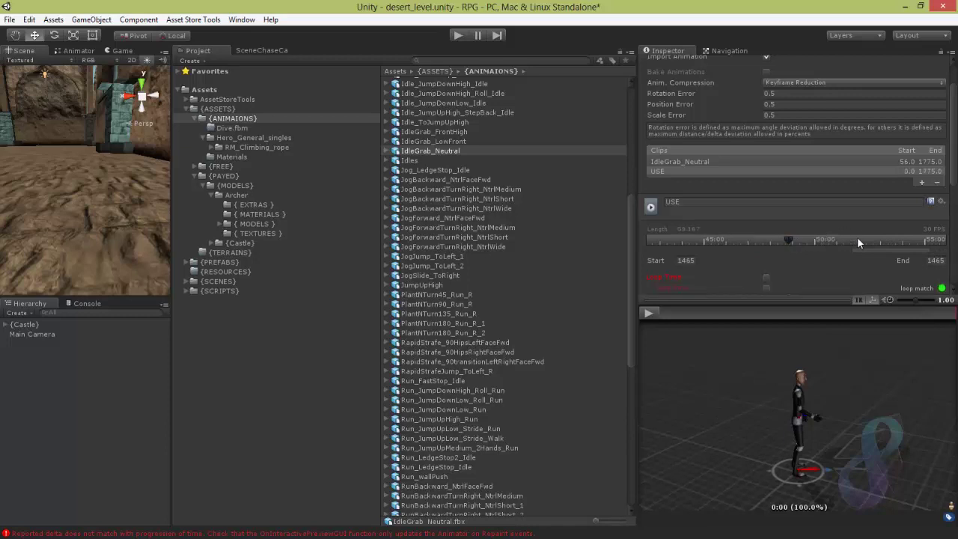
{"action": "left_click_drag", "start_coordinate": [871, 241], "coordinate": [955, 247]}
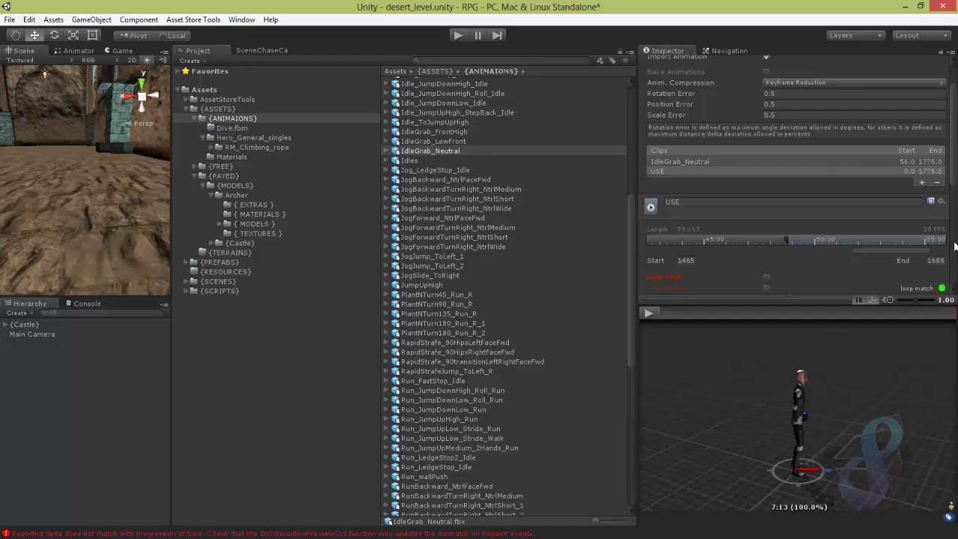
{"action": "left_click", "coordinate": [787, 238]}
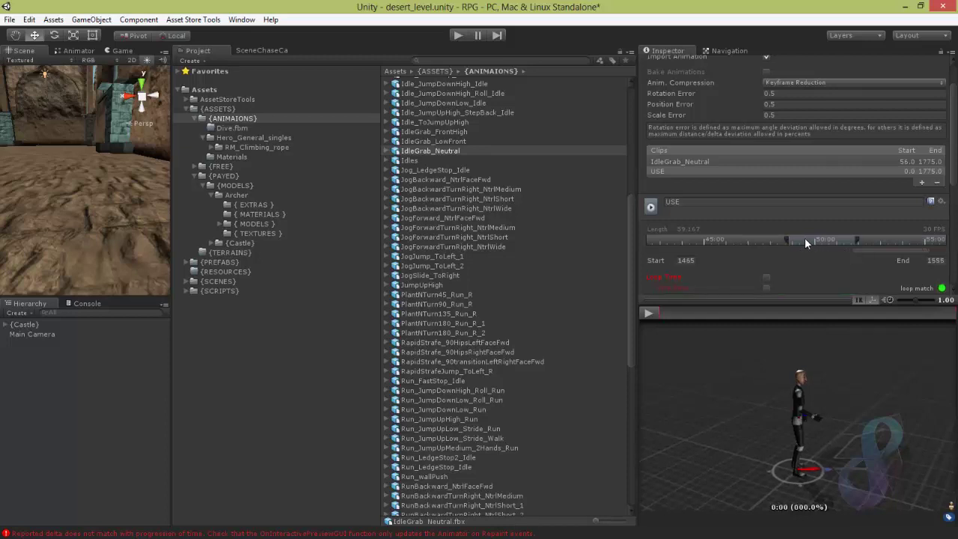
{"action": "mouse_move", "coordinate": [805, 238]}
{"action": "left_mouse_down"}
{"action": "mouse_move", "coordinate": [850, 242]}
{"action": "mouse_move", "coordinate": [781, 251]}
{"action": "left_mouse_up"}
Preview the trimmed clip, then move the USE clip's end marker to frame 1697
{"action": "left_click_drag", "start_coordinate": [776, 255], "coordinate": [770, 252]}
{"action": "left_click", "coordinate": [649, 314]}
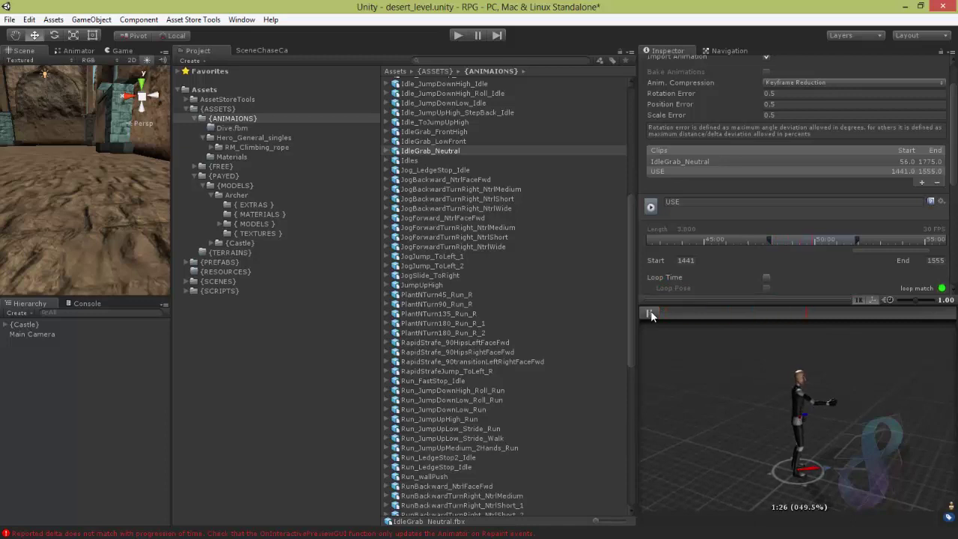
{"action": "left_click", "coordinate": [650, 314]}
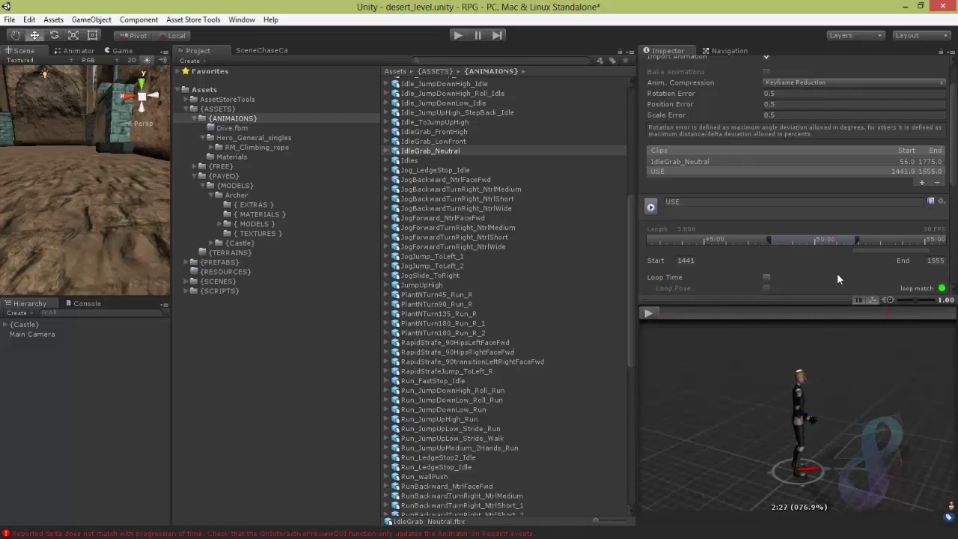
{"action": "left_click_drag", "start_coordinate": [879, 247], "coordinate": [907, 247]}
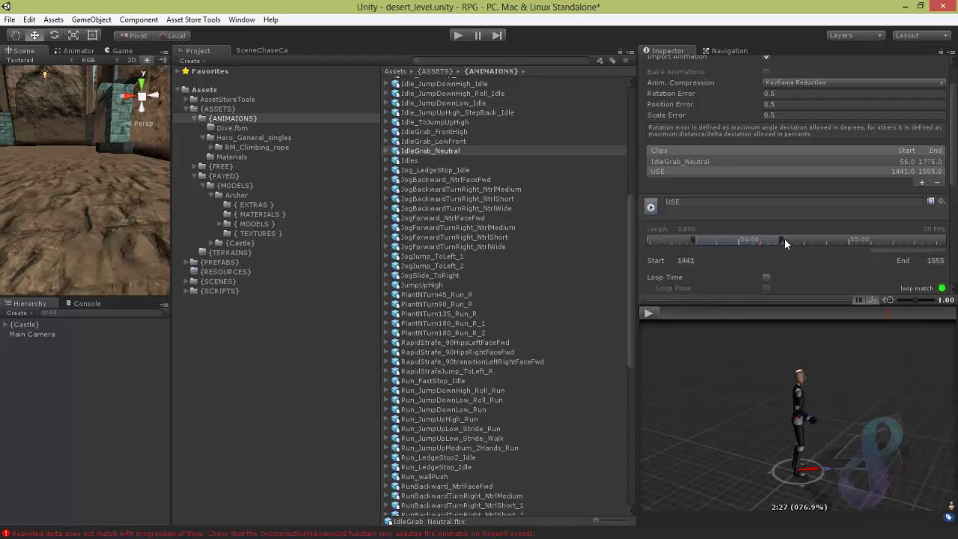
{"action": "mouse_move", "coordinate": [784, 241]}
{"action": "left_mouse_down"}
{"action": "mouse_move", "coordinate": [944, 241]}
{"action": "mouse_move", "coordinate": [879, 245]}
{"action": "mouse_move", "coordinate": [885, 249]}
{"action": "left_mouse_up"}
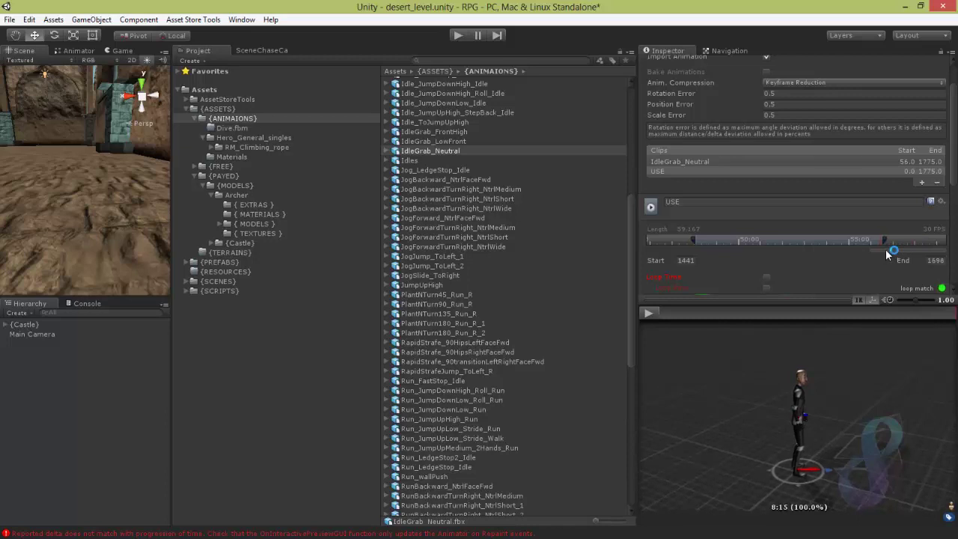
{"action": "left_click_drag", "start_coordinate": [885, 244], "coordinate": [885, 244]}
Shift the USE clip's start to frame 1625 and play it in the preview
{"action": "left_click_drag", "start_coordinate": [694, 238], "coordinate": [852, 236]}
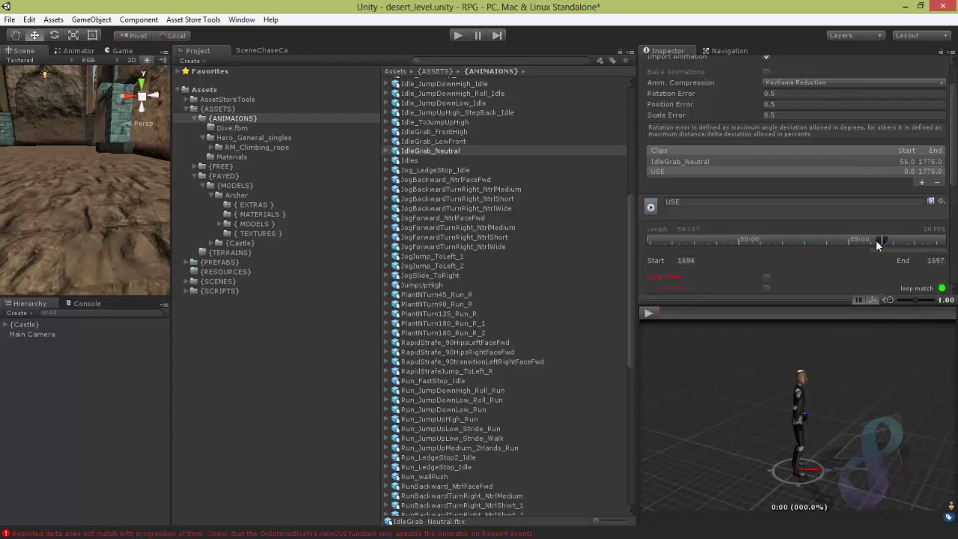
{"action": "left_click_drag", "start_coordinate": [865, 241], "coordinate": [833, 262]}
{"action": "left_click", "coordinate": [649, 313]}
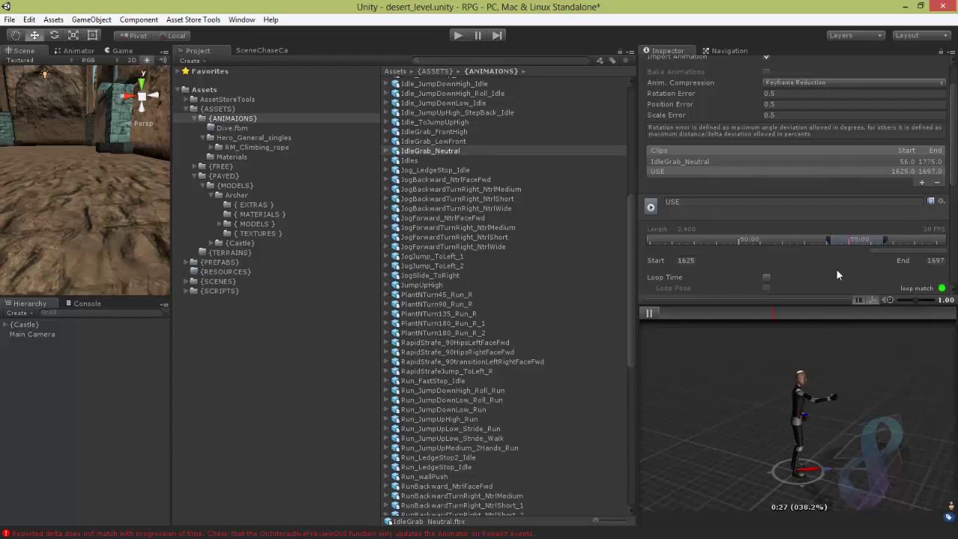
{"action": "left_click", "coordinate": [649, 314]}
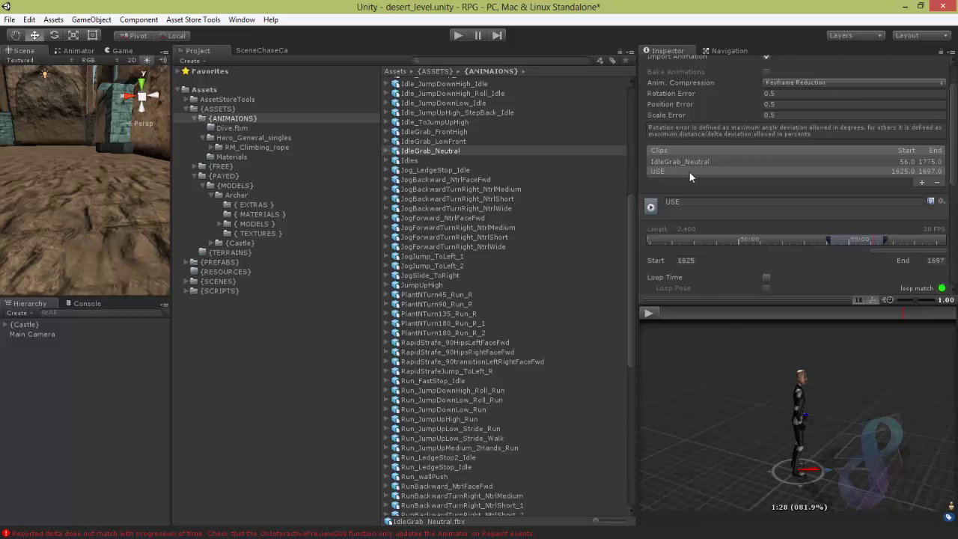
Select the IdleGrab_Neutral clip and apply the pending import settings
{"action": "left_click", "coordinate": [387, 151]}
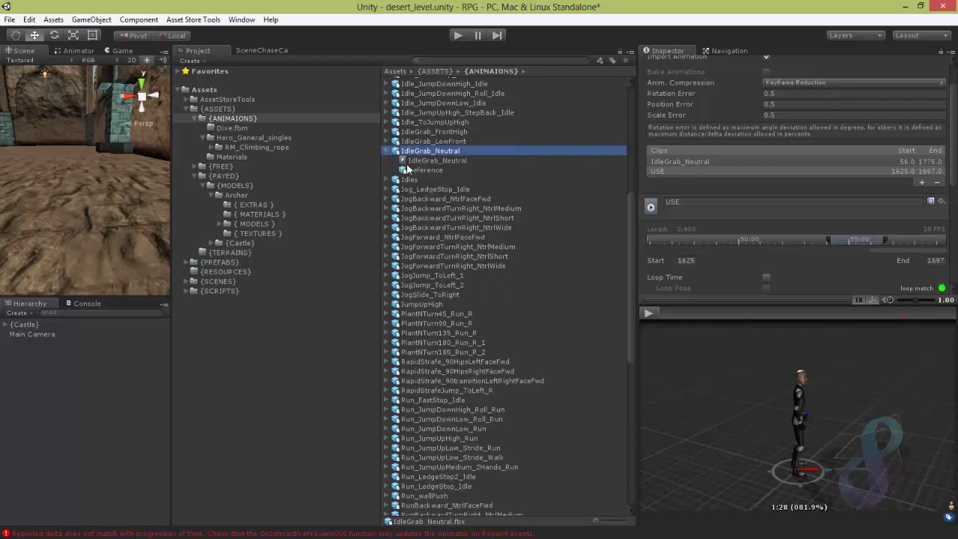
{"action": "left_click", "coordinate": [424, 161]}
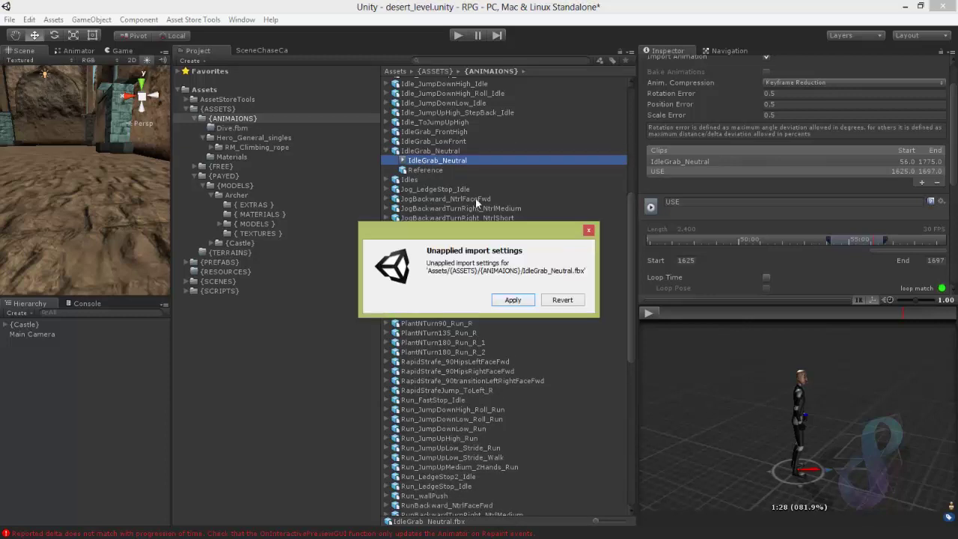
{"action": "left_click", "coordinate": [515, 300]}
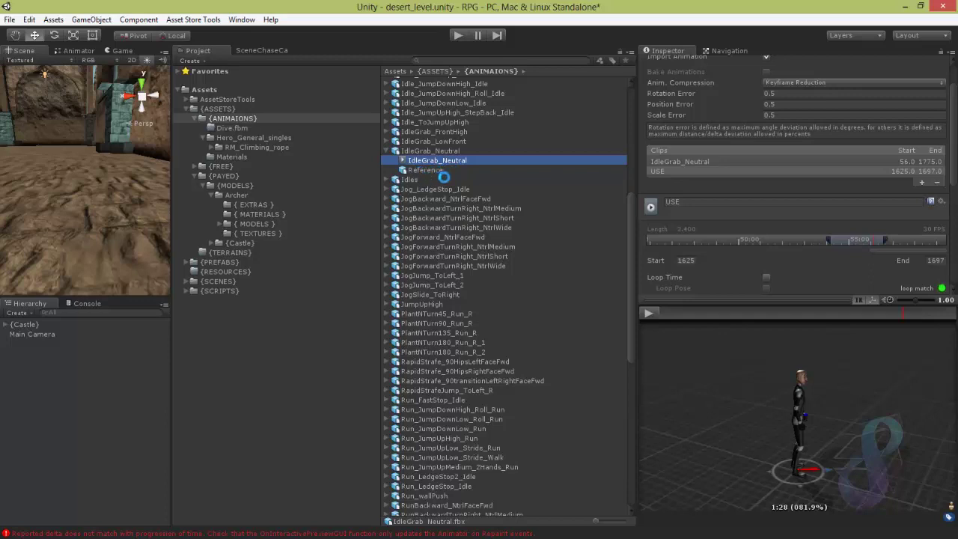
Select the new USE clip and play, pause and restart its animation preview
{"action": "left_click", "coordinate": [420, 180]}
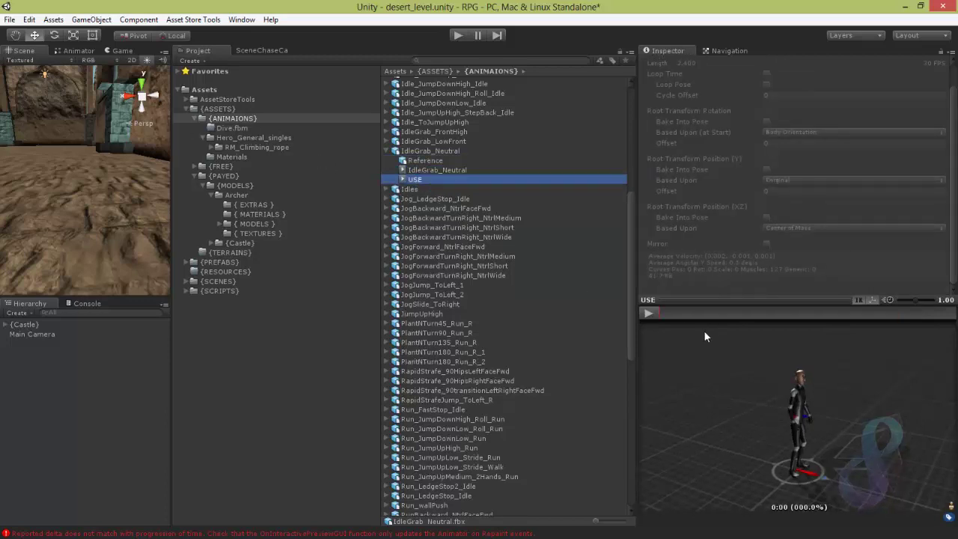
{"action": "left_click", "coordinate": [658, 314]}
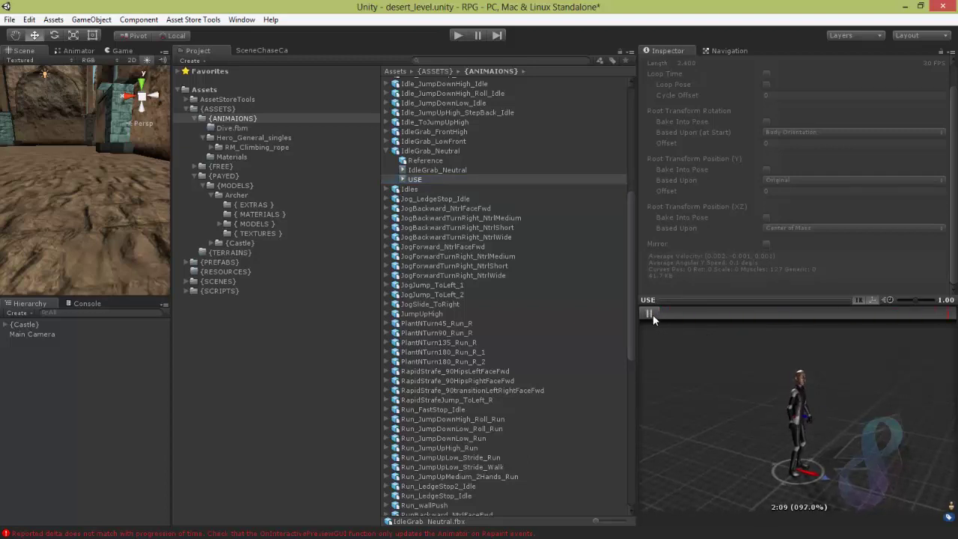
{"action": "left_click", "coordinate": [652, 315]}
{"action": "left_click", "coordinate": [690, 313]}
Reselect IdleGrab_Neutral and scroll its import settings down to Root Transform
{"action": "scroll", "coordinate": [952, 173], "scroll_direction": "up", "scroll_amount": 1}
{"action": "left_click", "coordinate": [428, 151]}
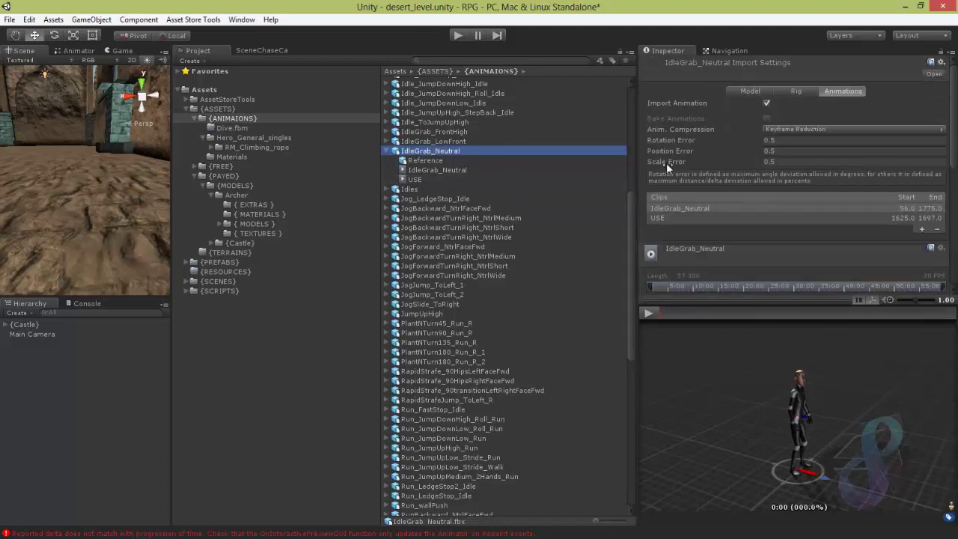
{"action": "left_click_drag", "start_coordinate": [956, 113], "coordinate": [949, 192]}
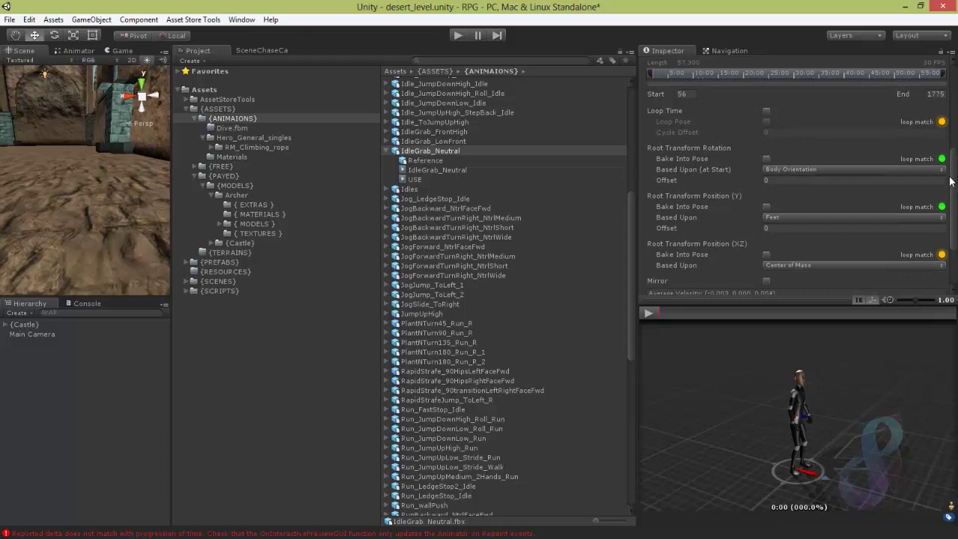
{"action": "left_click_drag", "start_coordinate": [952, 181], "coordinate": [952, 222]}
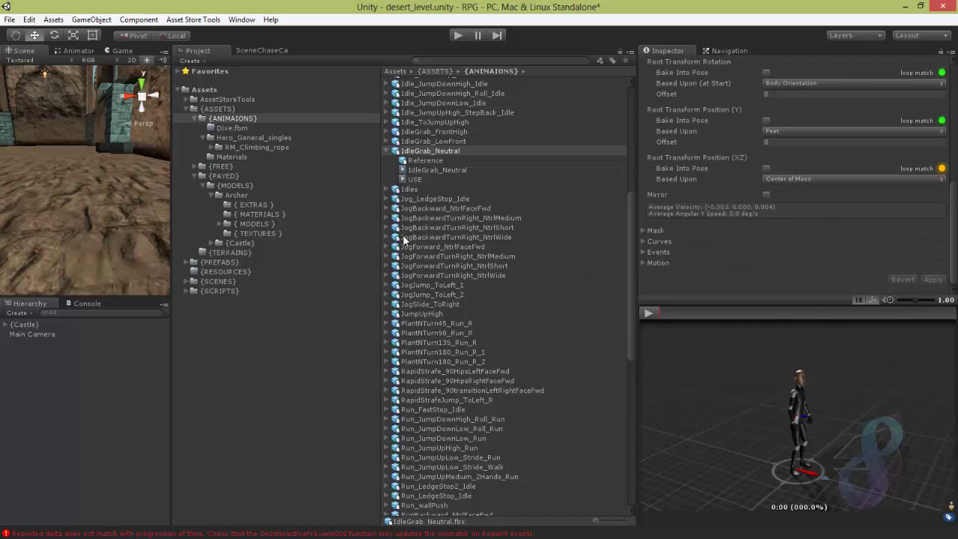
Go to Archer > {MODELS} and show mArcher's Model import settings (Scale Factor 0.01)
{"action": "left_click", "coordinate": [387, 151]}
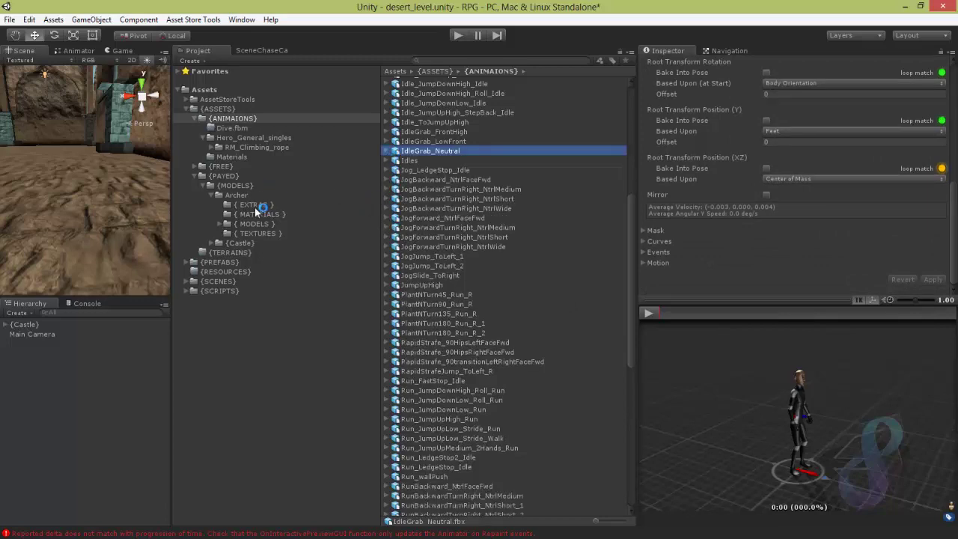
{"action": "left_click", "coordinate": [238, 195]}
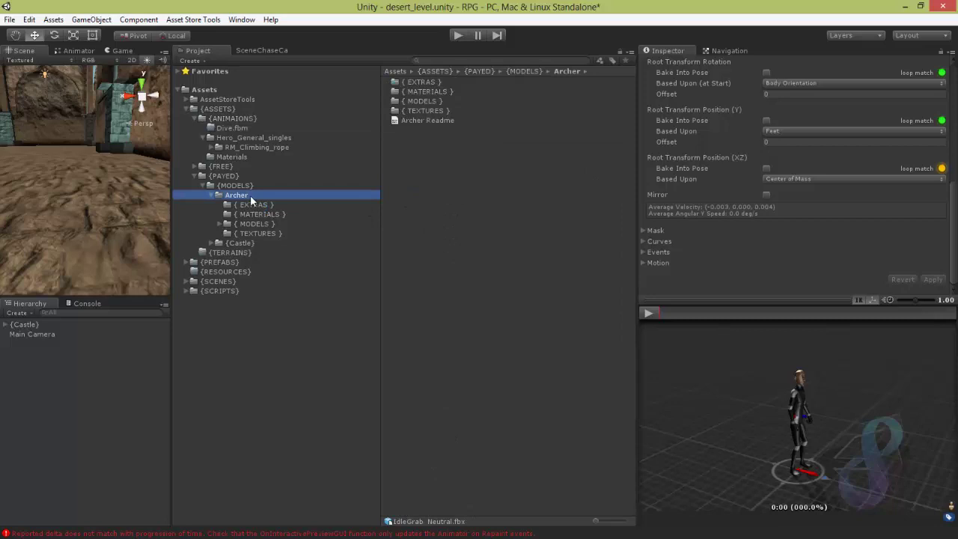
{"action": "double_click", "coordinate": [423, 102]}
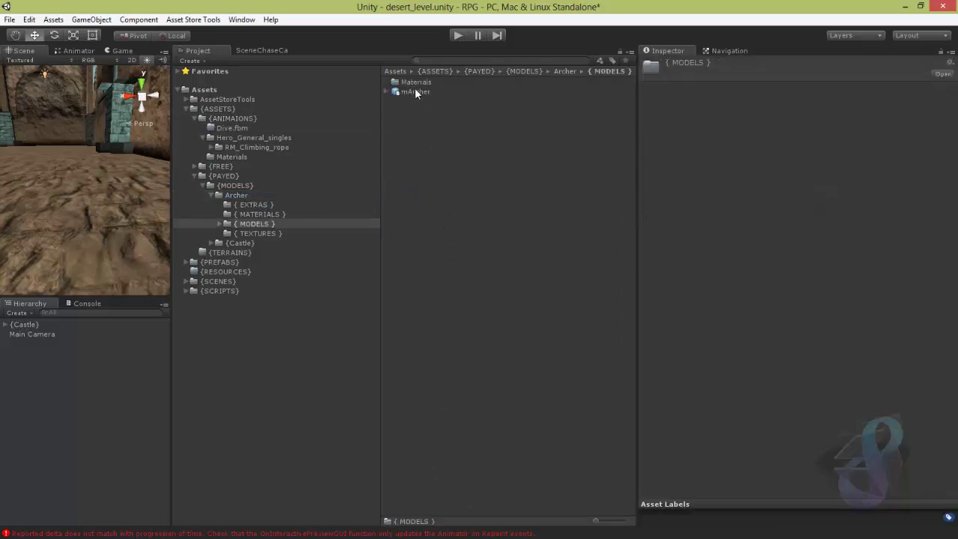
{"action": "left_click", "coordinate": [415, 92]}
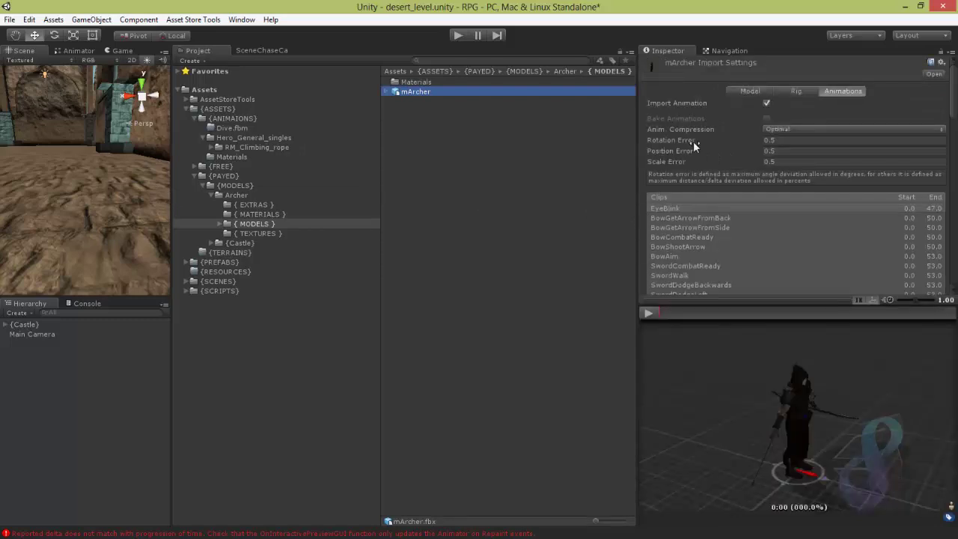
{"action": "left_click", "coordinate": [750, 92]}
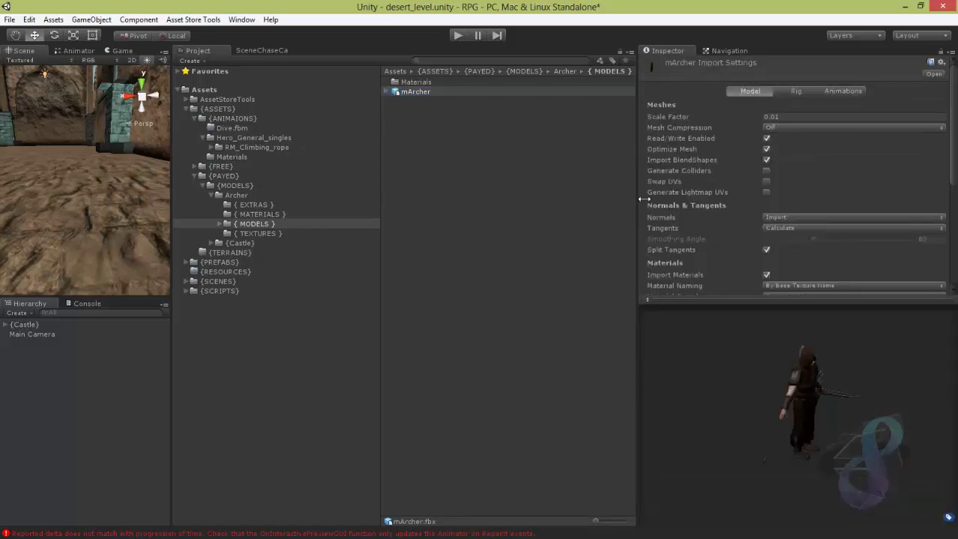
Resize the panels and dock an enlarged Game view below the Project panel
{"action": "left_click_drag", "start_coordinate": [644, 200], "coordinate": [794, 199]}
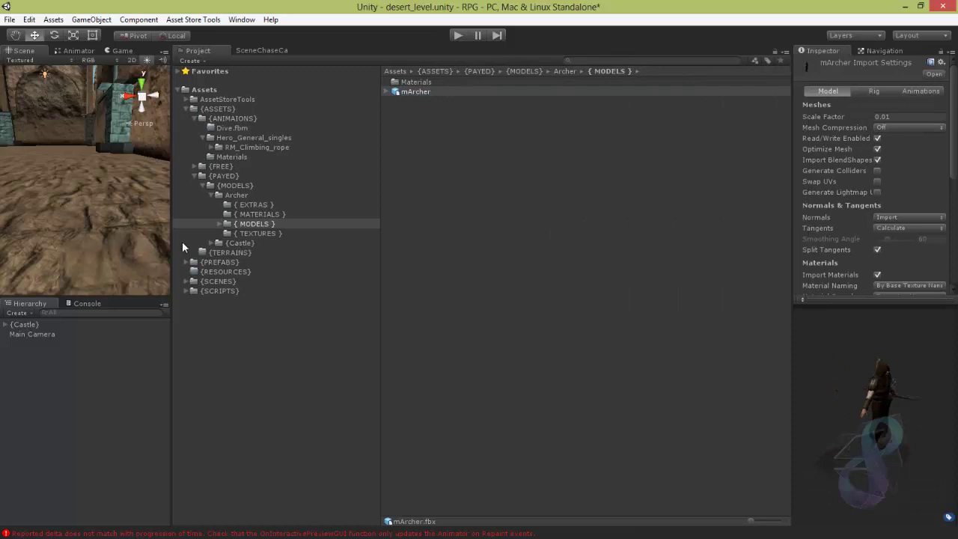
{"action": "left_click_drag", "start_coordinate": [172, 244], "coordinate": [446, 245]}
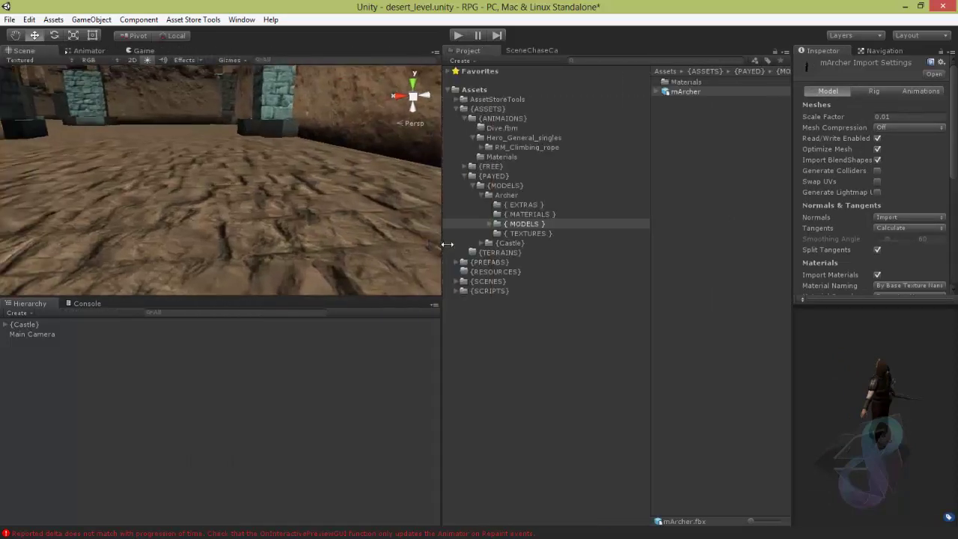
{"action": "left_click_drag", "start_coordinate": [139, 50], "coordinate": [607, 413]}
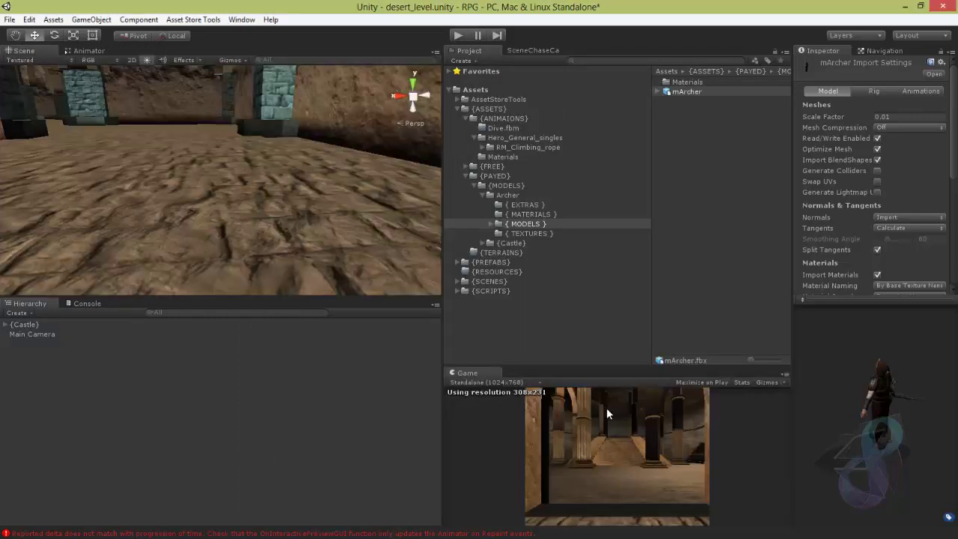
{"action": "left_click_drag", "start_coordinate": [618, 371], "coordinate": [629, 253]}
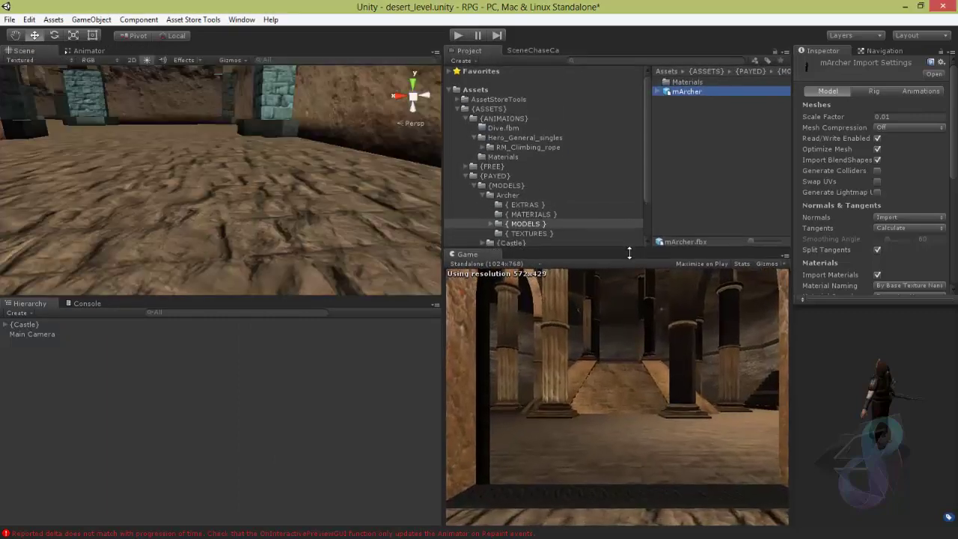
Frame the arched doorway in the Scene view and drag mArcher into the scene there
{"action": "right_click_drag", "start_coordinate": [295, 189], "coordinate": [858, 230]}
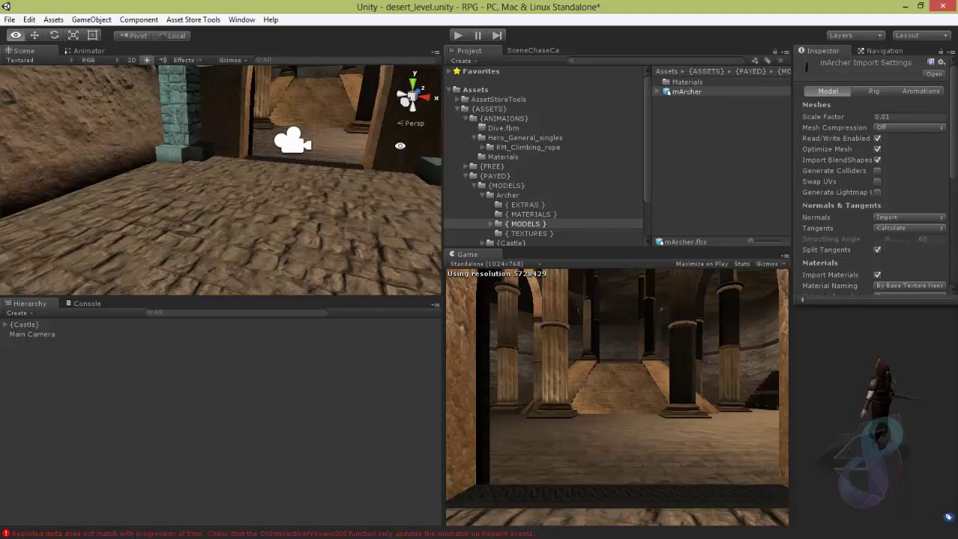
{"action": "right_click_drag", "start_coordinate": [400, 146], "coordinate": [337, 276]}
{"action": "middle_click_drag", "start_coordinate": [336, 276], "coordinate": [321, 183]}
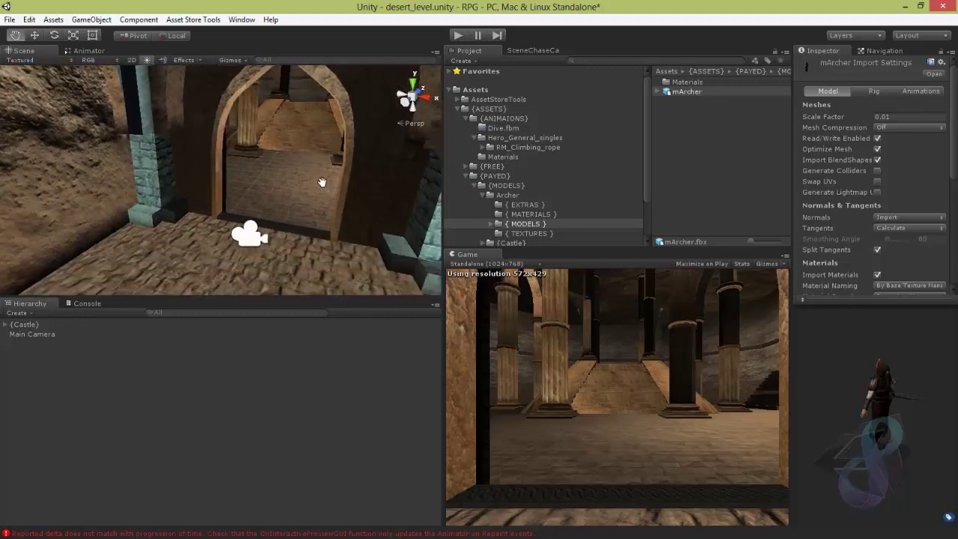
{"action": "right_click_drag", "start_coordinate": [319, 271], "coordinate": [243, 265]}
{"action": "right_click_drag", "start_coordinate": [327, 263], "coordinate": [296, 233]}
{"action": "left_click_drag", "start_coordinate": [687, 92], "coordinate": [249, 240]}
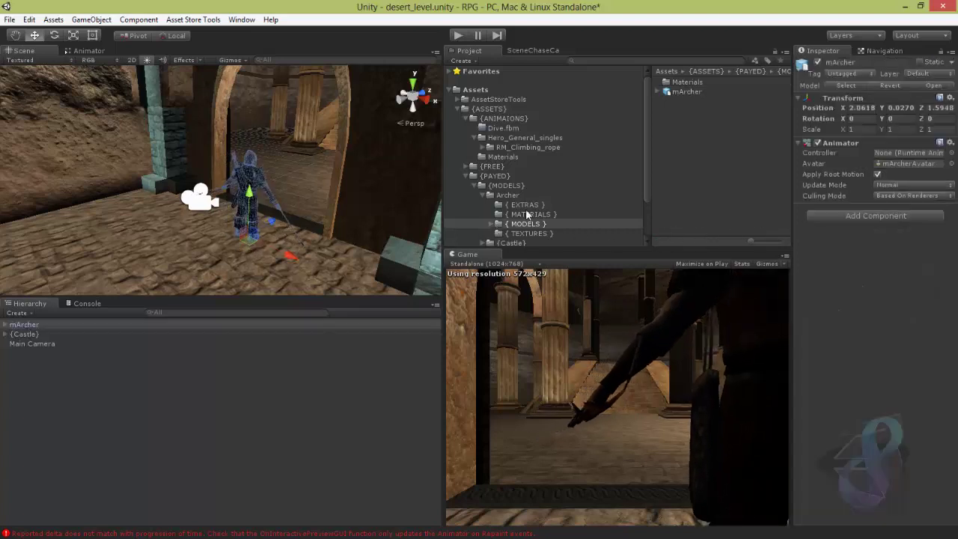
Expand mArcher and disable its Arrow and ArrowFeather meshes
{"action": "left_click", "coordinate": [83, 326]}
{"action": "left_click", "coordinate": [5, 324]}
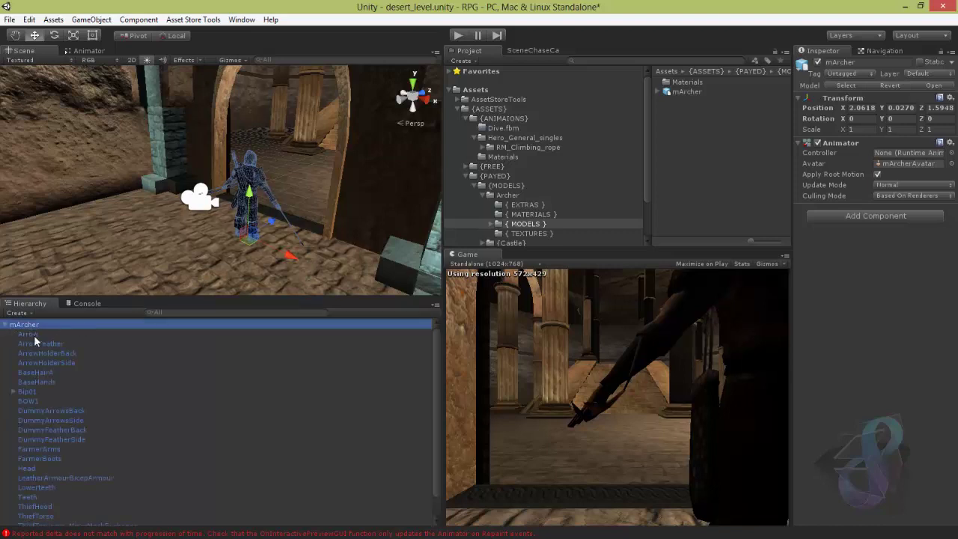
{"action": "left_click", "coordinate": [34, 334]}
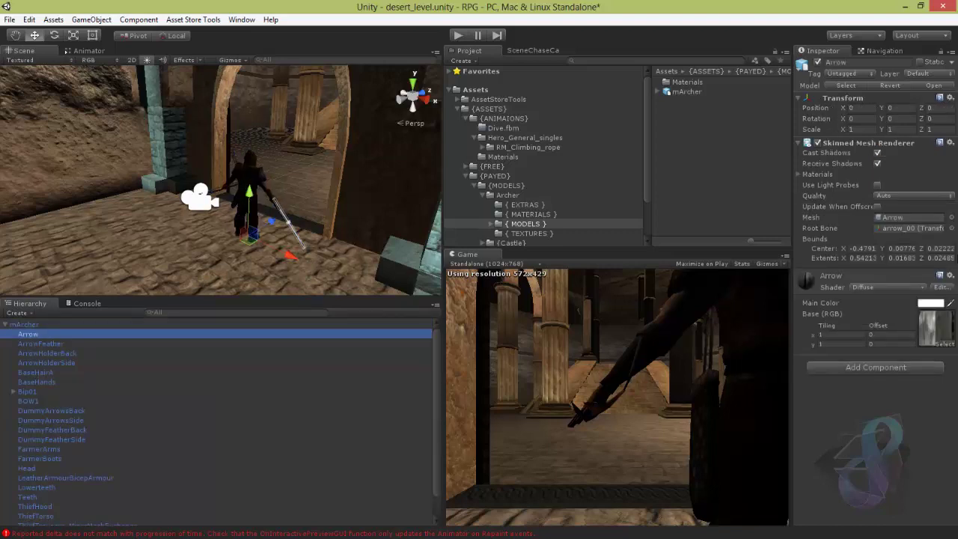
{"action": "left_click", "coordinate": [819, 62]}
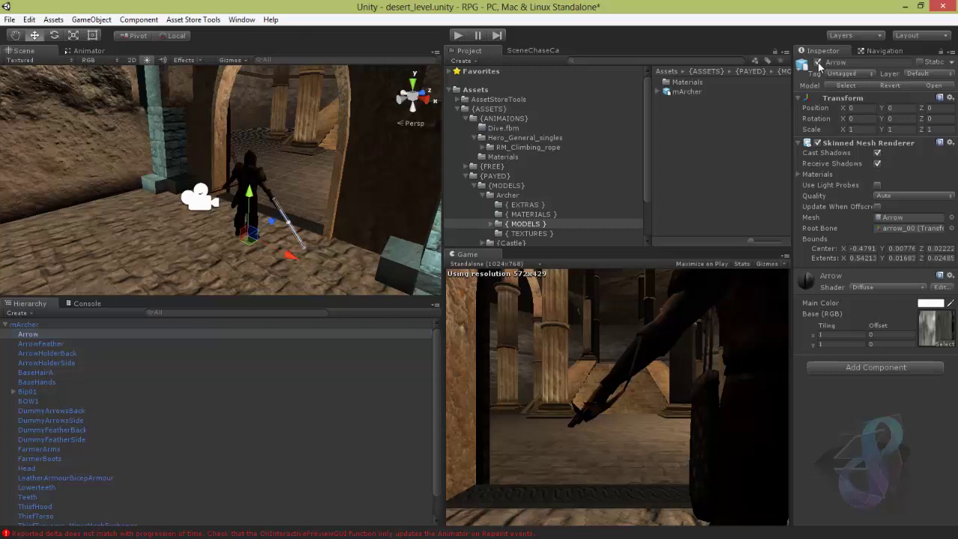
{"action": "left_click", "coordinate": [42, 345]}
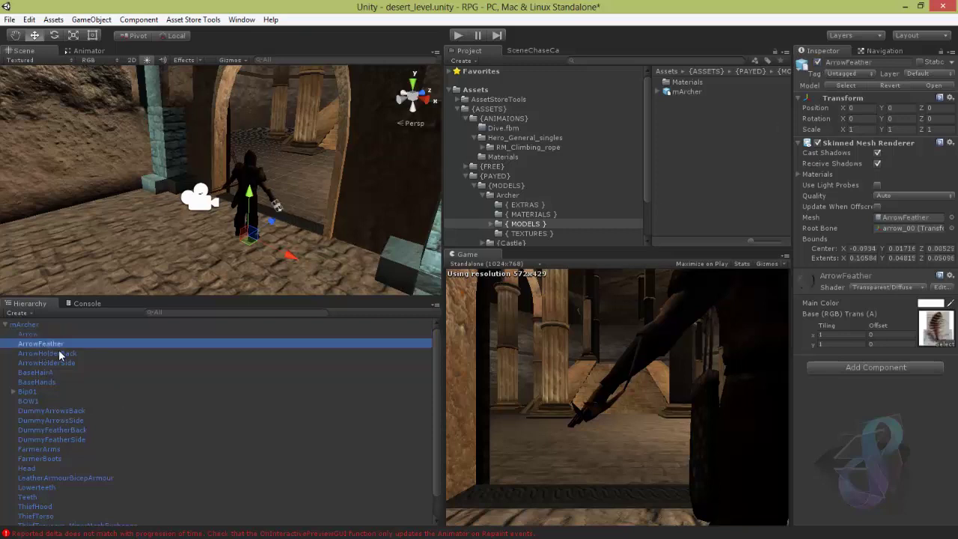
{"action": "left_click", "coordinate": [818, 63]}
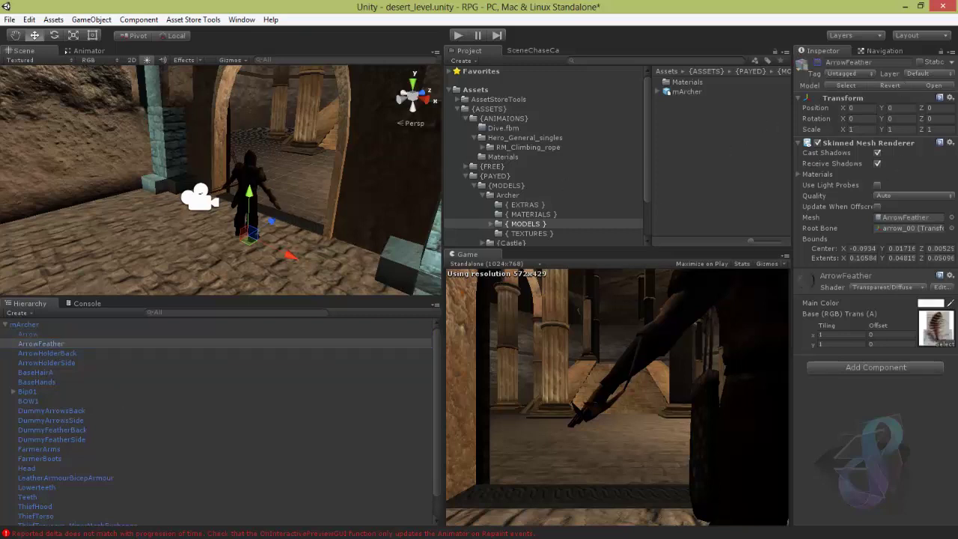
Inspect ArrowHolderBack and ArrowHolderSide, then select the Castle arch in the scene
{"action": "left_click", "coordinate": [36, 353]}
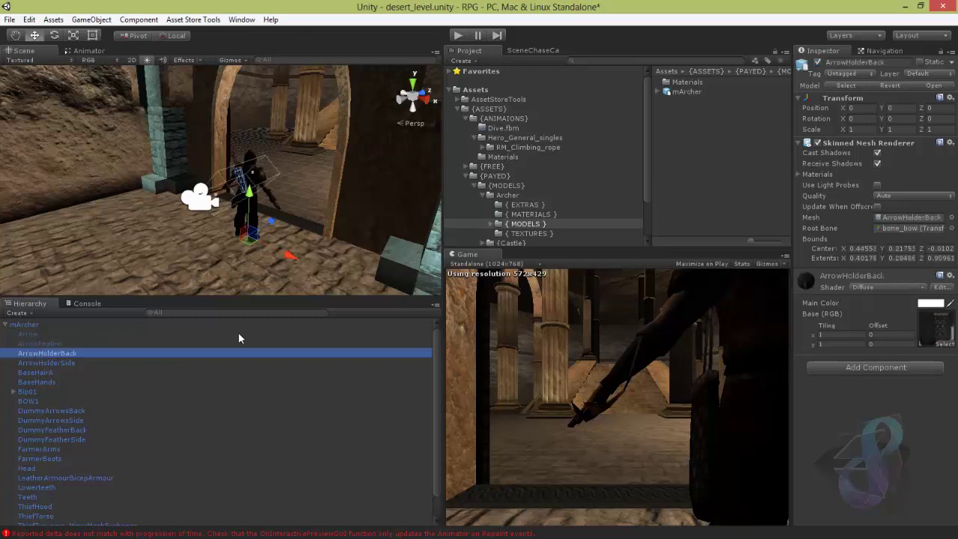
{"action": "left_click", "coordinate": [62, 365]}
{"action": "left_click_drag", "start_coordinate": [163, 241], "coordinate": [495, 252], "text": "alt"}
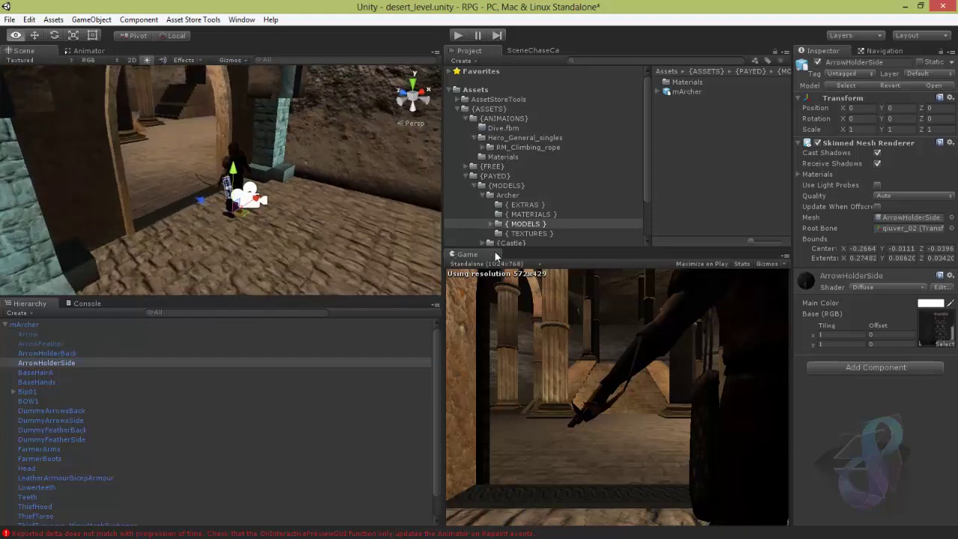
{"action": "left_click", "coordinate": [208, 189]}
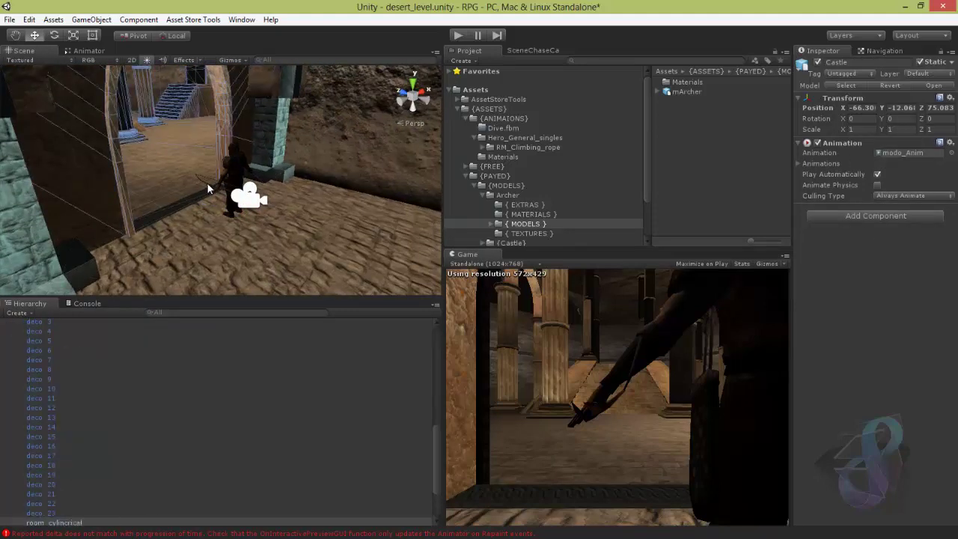
Select mArcher and its BOW1 part and orbit the Scene view around the archer
{"action": "left_click", "coordinate": [208, 189]}
{"action": "left_click", "coordinate": [208, 187]}
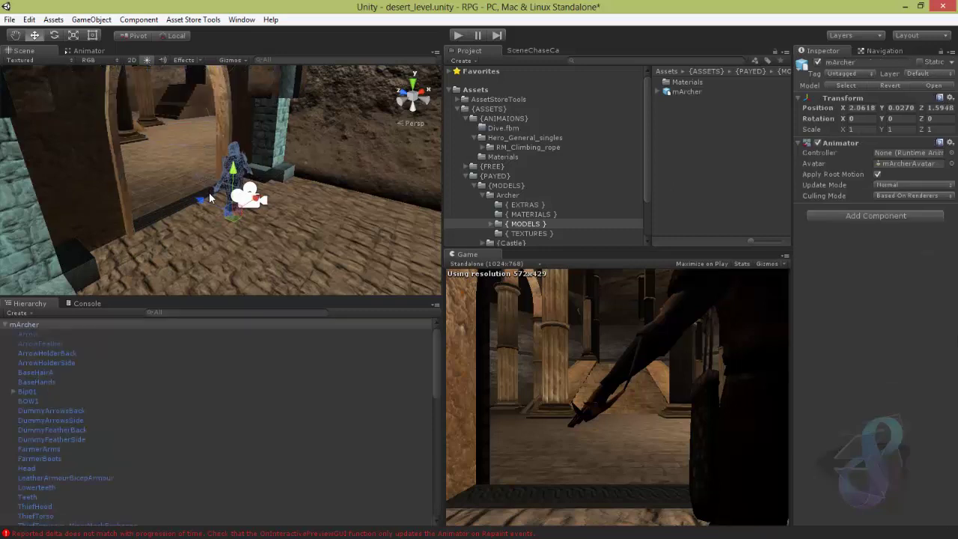
{"action": "left_click", "coordinate": [30, 402]}
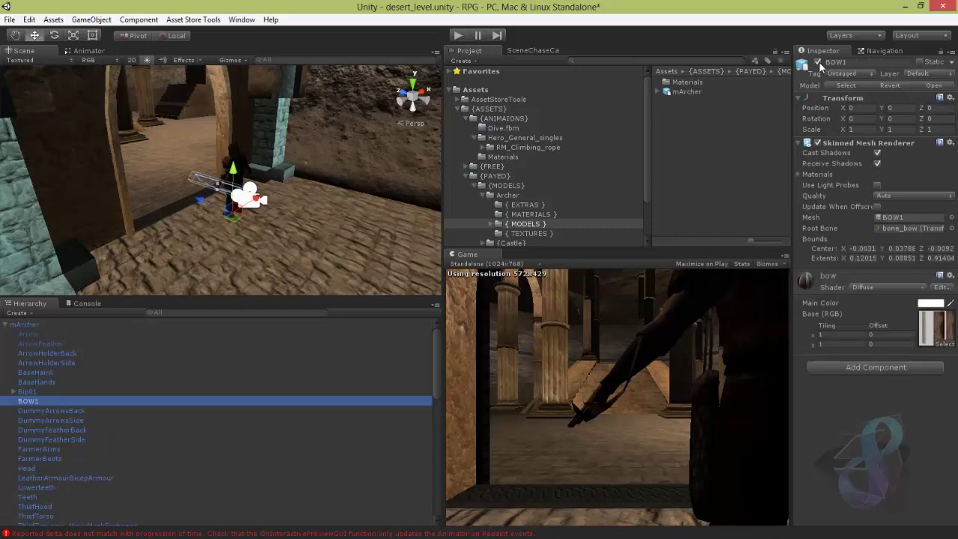
{"action": "right_click_drag", "start_coordinate": [185, 184], "coordinate": [664, 236], "text": "alt"}
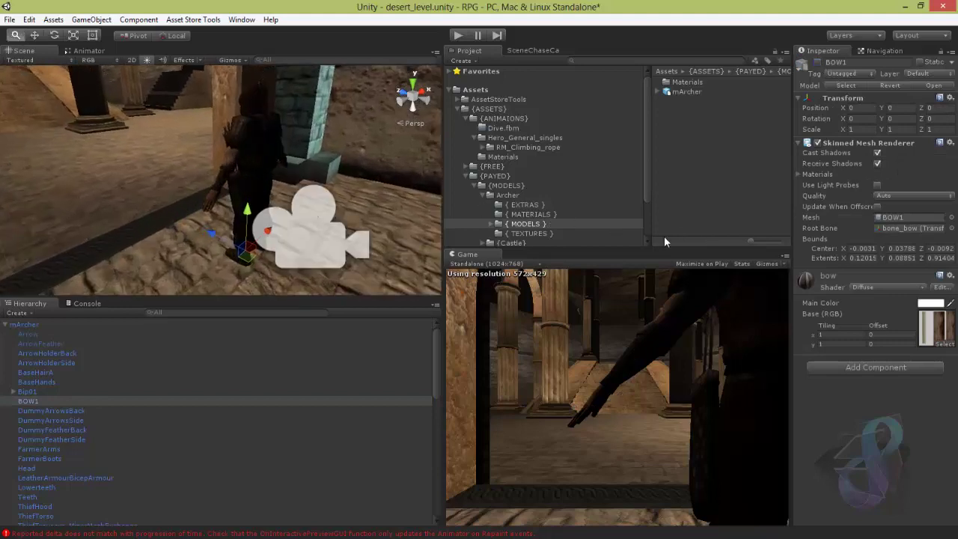
{"action": "left_click_drag", "start_coordinate": [665, 235], "coordinate": [299, 221], "text": "alt"}
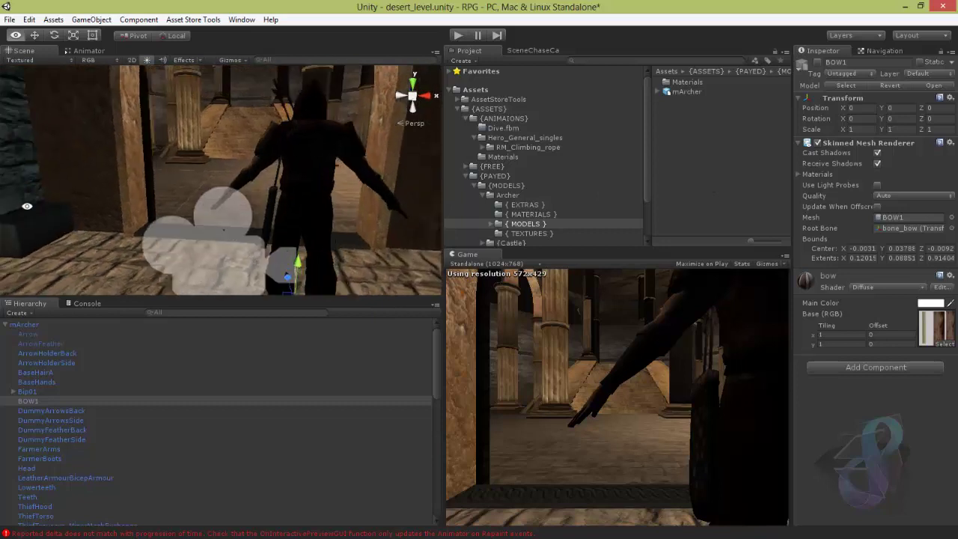
{"action": "right_click_drag", "start_coordinate": [300, 221], "coordinate": [143, 272], "text": "alt"}
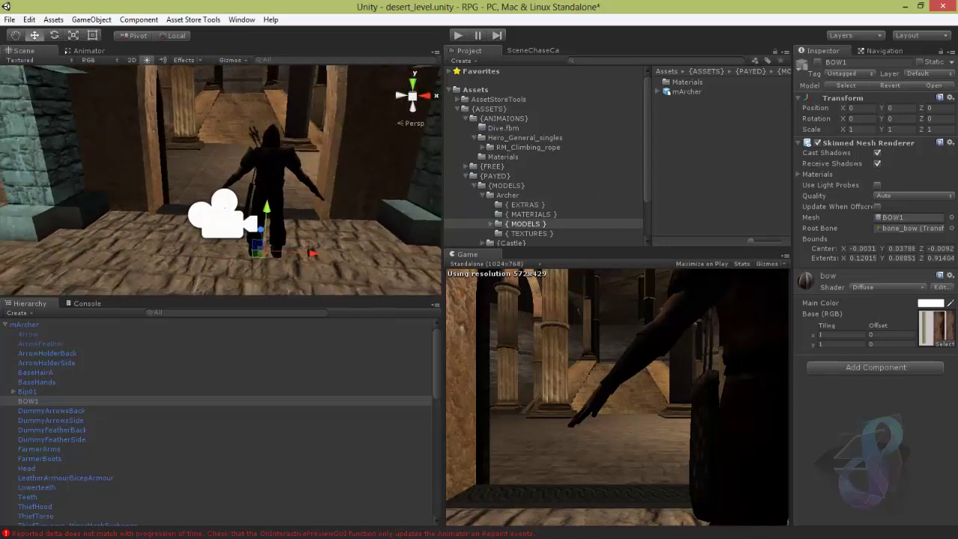
{"action": "scroll", "coordinate": [193, 401], "scroll_direction": "down", "scroll_amount": 10}
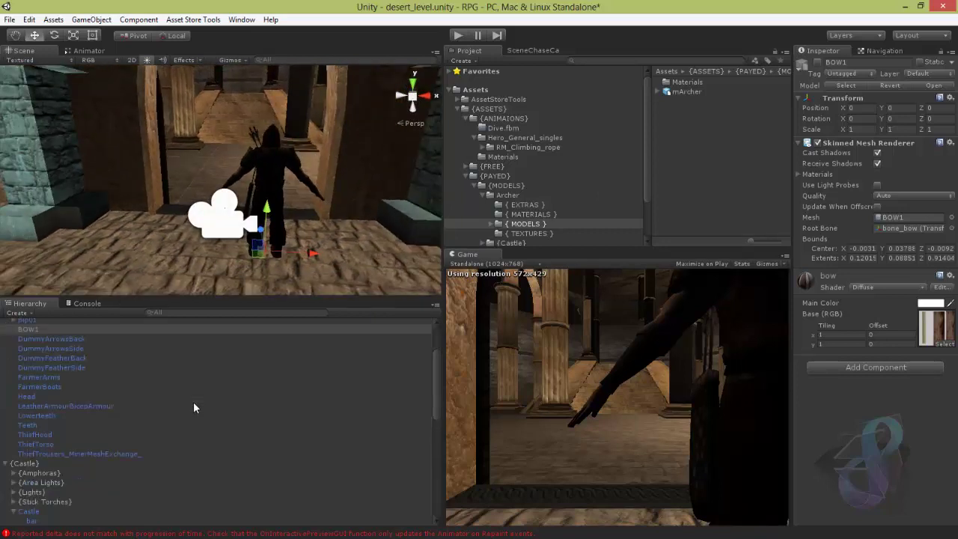
{"action": "scroll", "coordinate": [150, 401], "scroll_direction": "up", "scroll_amount": 2}
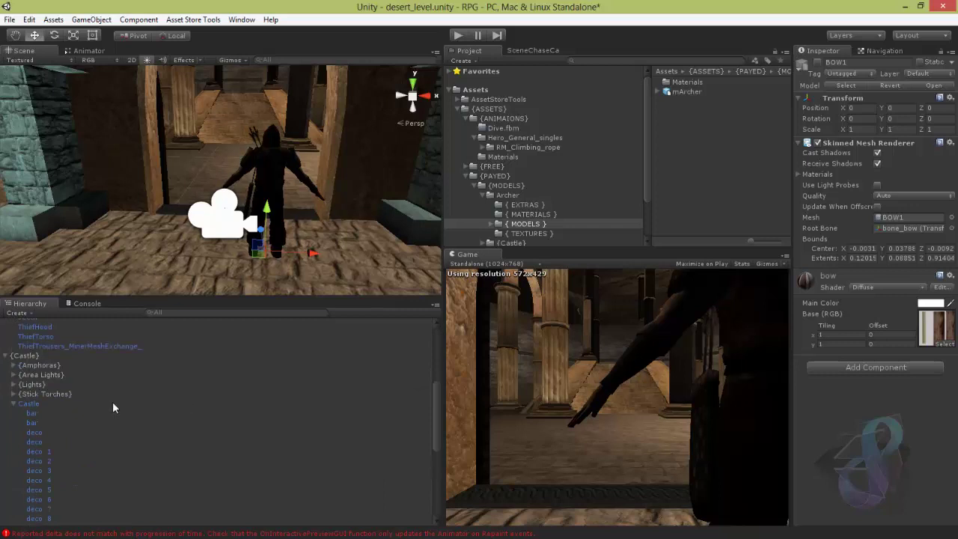
Collapse {Castle} and toggle the ThiefTrousers mesh off and back on
{"action": "left_click", "coordinate": [6, 361]}
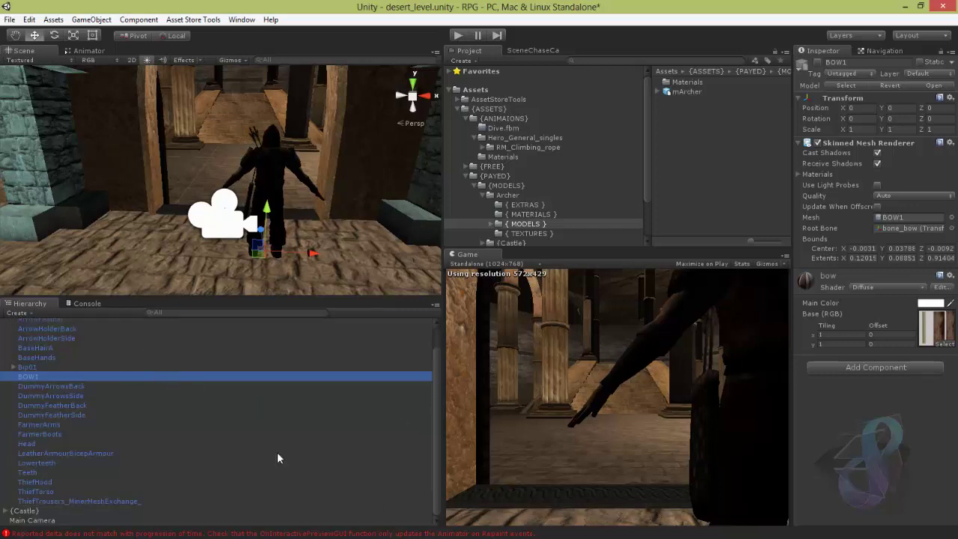
{"action": "left_click", "coordinate": [68, 501]}
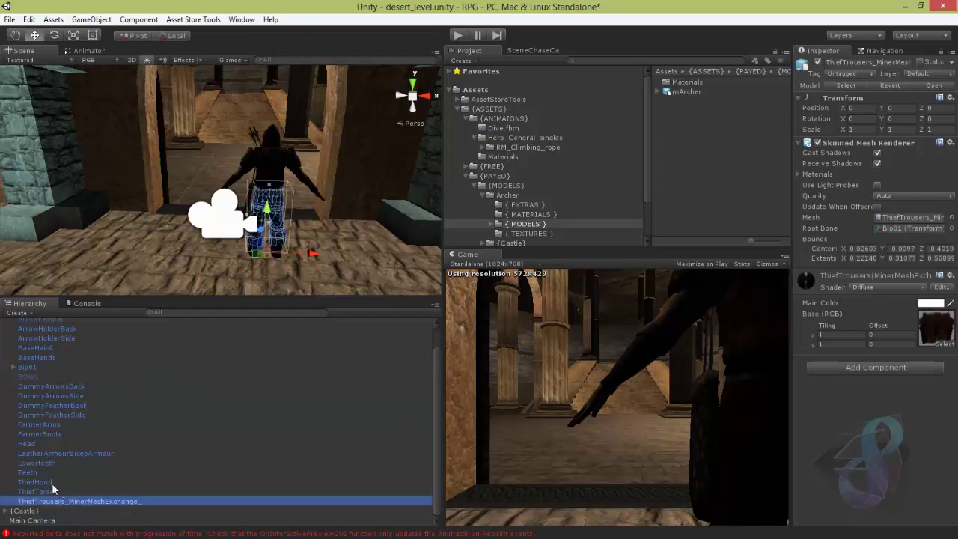
{"action": "left_click", "coordinate": [820, 64]}
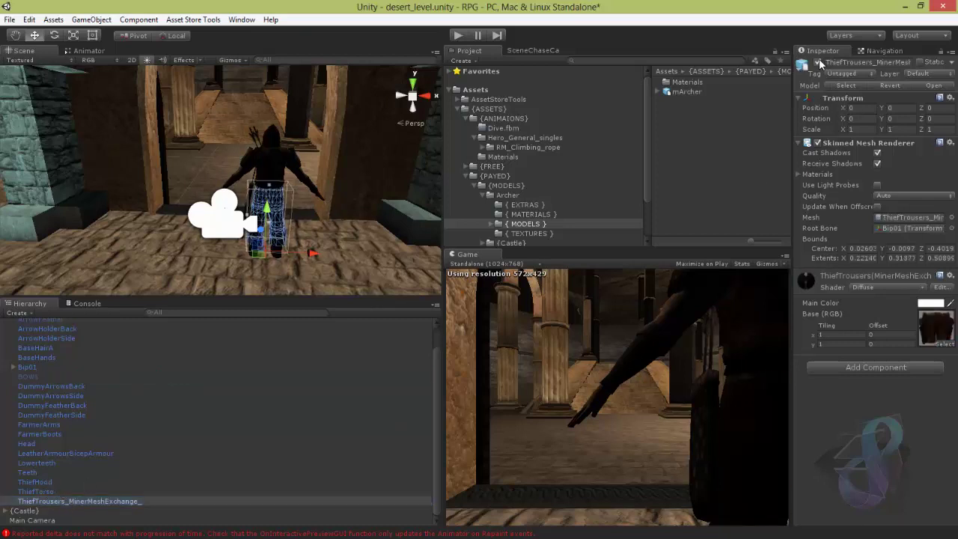
{"action": "left_click", "coordinate": [818, 62]}
{"action": "left_click", "coordinate": [818, 62]}
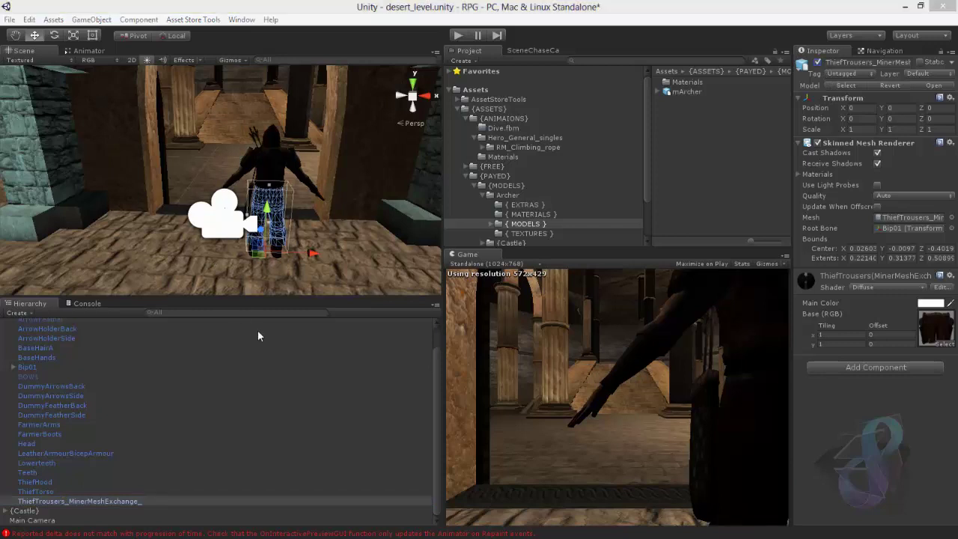
Cancel the prefab-break prompt from moving BaseHands and collapse mArcher in the Hierarchy
{"action": "left_click_drag", "start_coordinate": [434, 357], "coordinate": [391, 358]}
{"action": "left_click", "coordinate": [558, 301]}
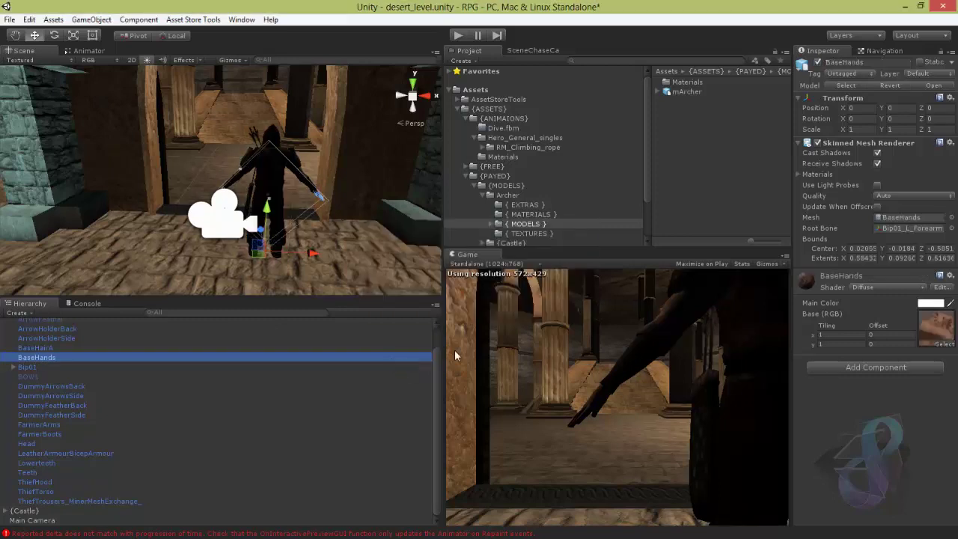
{"action": "scroll", "coordinate": [436, 386], "scroll_direction": "up", "scroll_amount": 3}
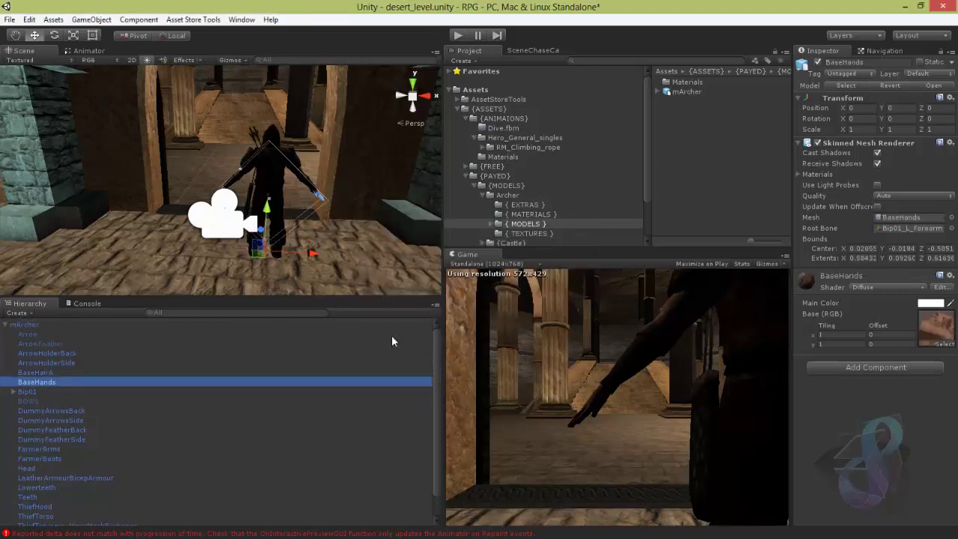
{"action": "left_click", "coordinate": [6, 325]}
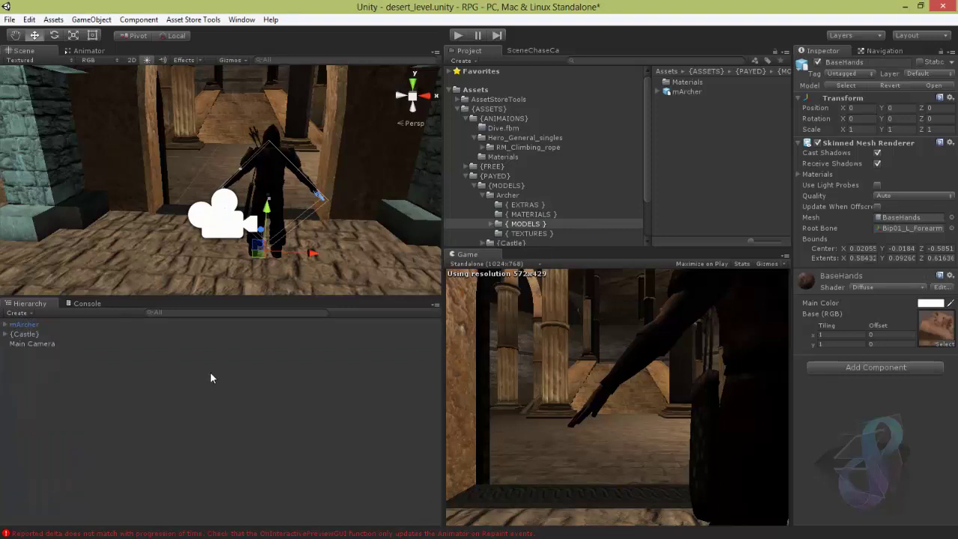
Check that the mArcher model's Rig tab is Humanoid, then reselect mArcher in the Hierarchy
{"action": "left_click", "coordinate": [153, 414]}
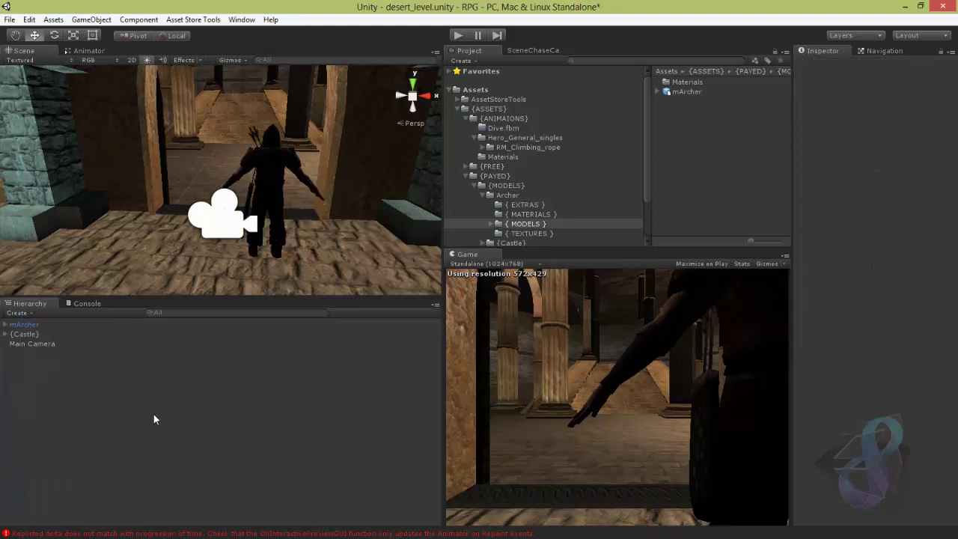
{"action": "left_click", "coordinate": [22, 325]}
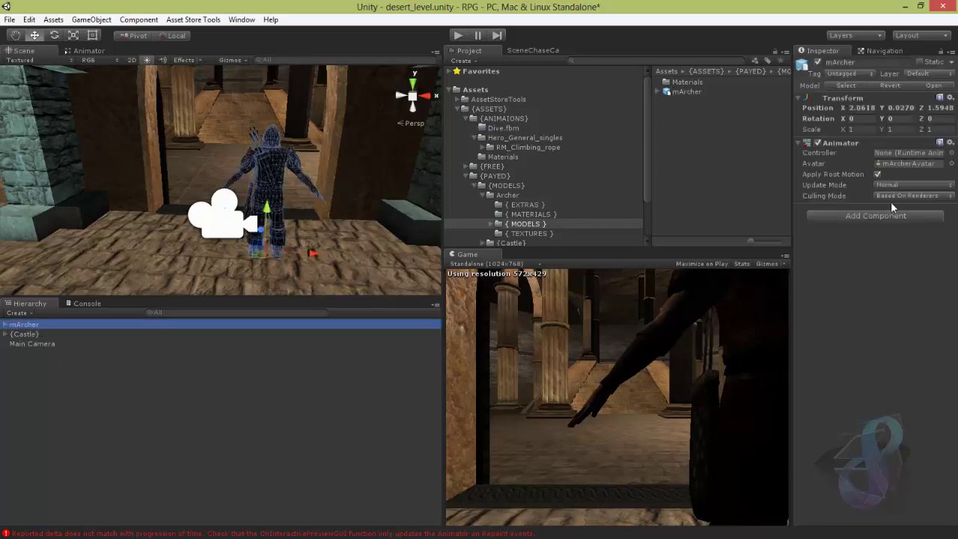
{"action": "left_click", "coordinate": [696, 91]}
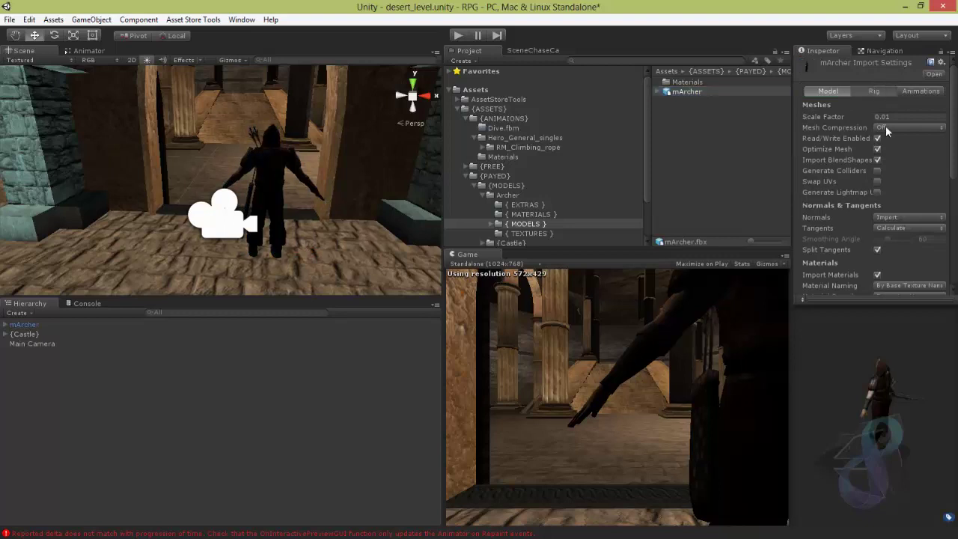
{"action": "left_click", "coordinate": [874, 91]}
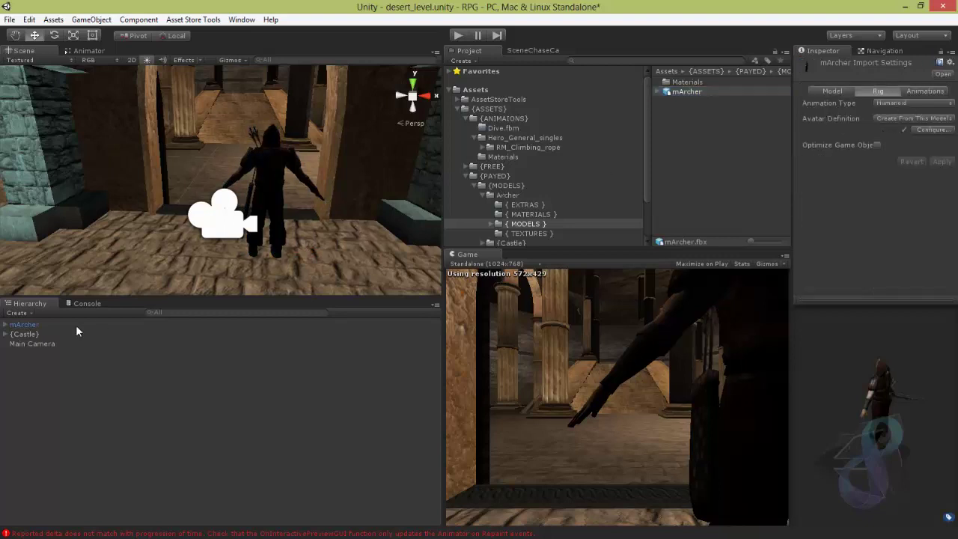
{"action": "left_click", "coordinate": [43, 325]}
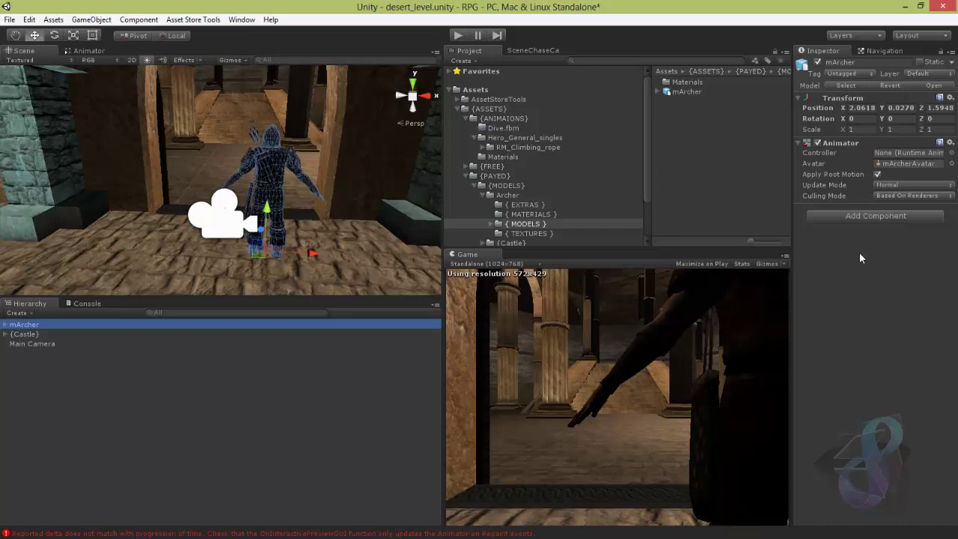
Untick Apply Root Motion and add RPG > Character > Player to mArcher
{"action": "left_click", "coordinate": [879, 175]}
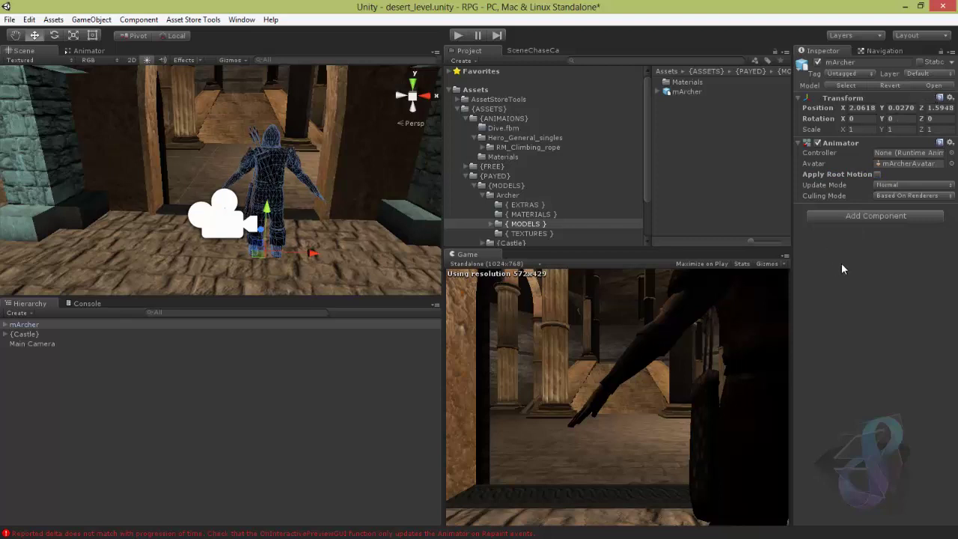
{"action": "left_click", "coordinate": [867, 215]}
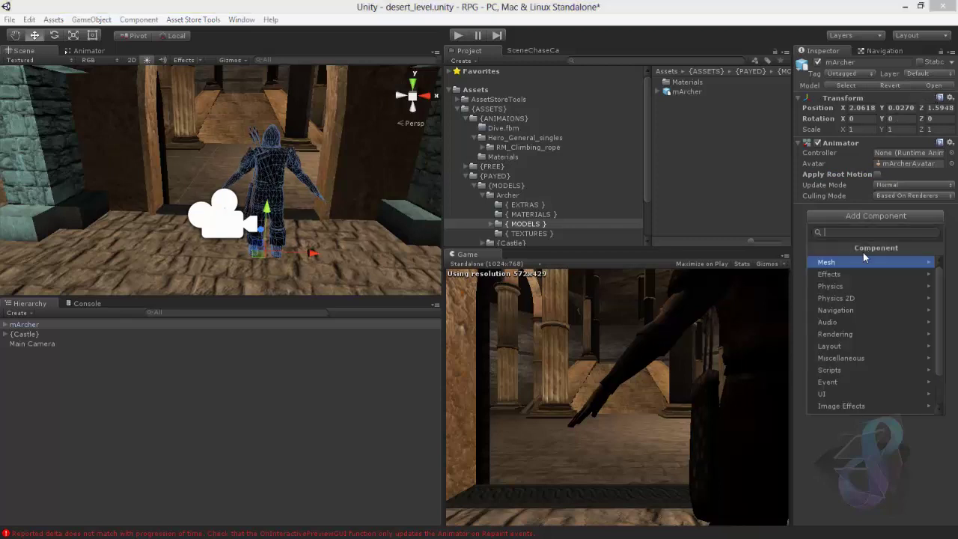
{"action": "scroll", "coordinate": [857, 362], "scroll_direction": "down", "scroll_amount": 2}
{"action": "left_click", "coordinate": [862, 396]}
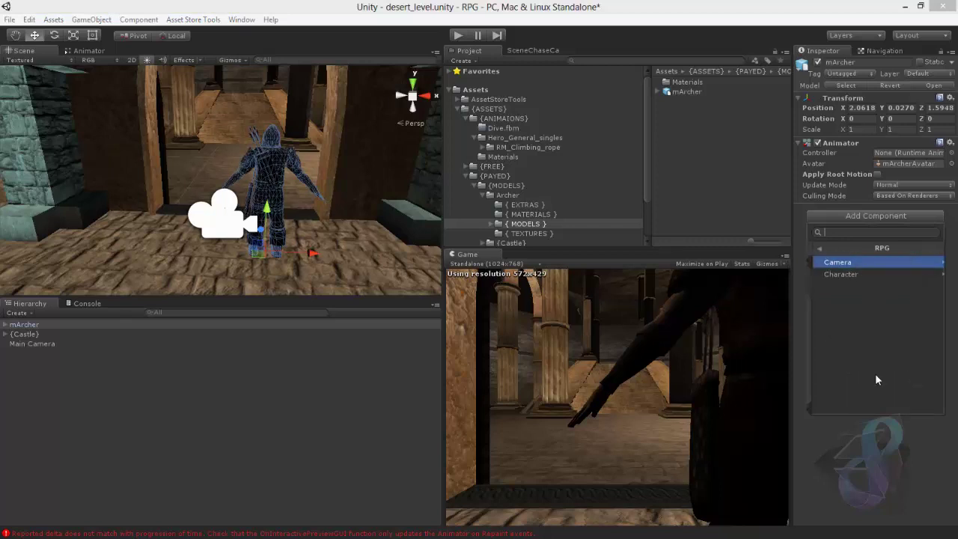
{"action": "left_click", "coordinate": [874, 271]}
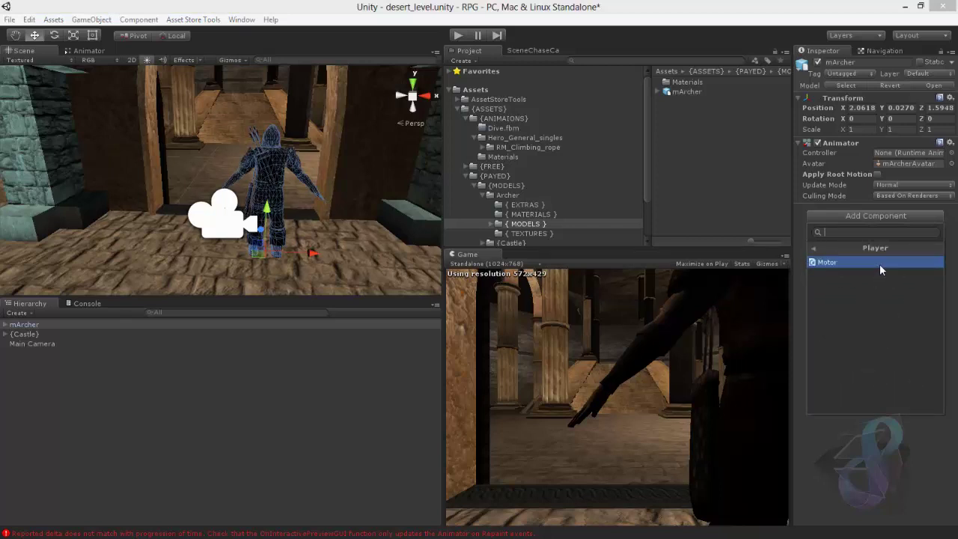
{"action": "left_click", "coordinate": [879, 265]}
Set the Character Controller's Center Y to 1.001
{"action": "scroll", "coordinate": [884, 267], "scroll_direction": "down", "scroll_amount": 1}
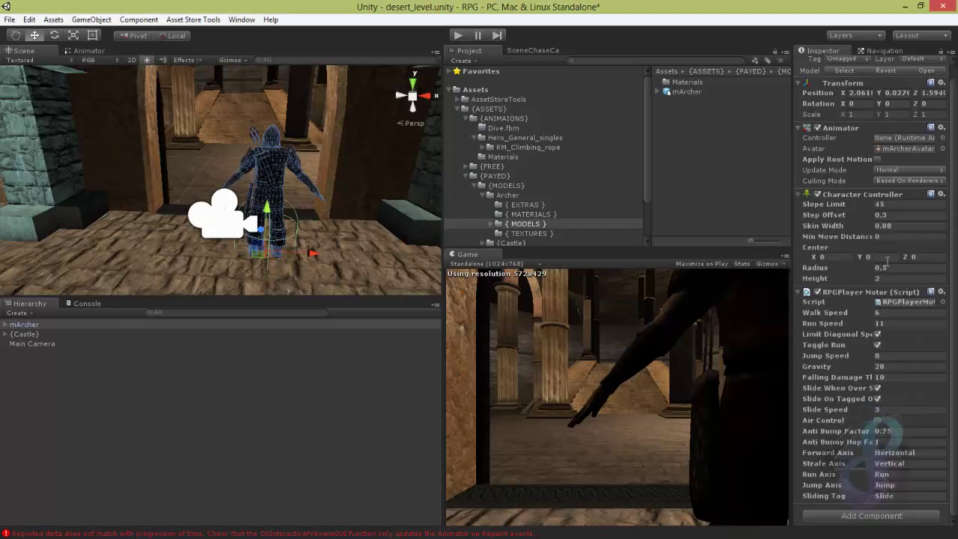
{"action": "left_click", "coordinate": [868, 257]}
{"action": "type", "text": "1"}
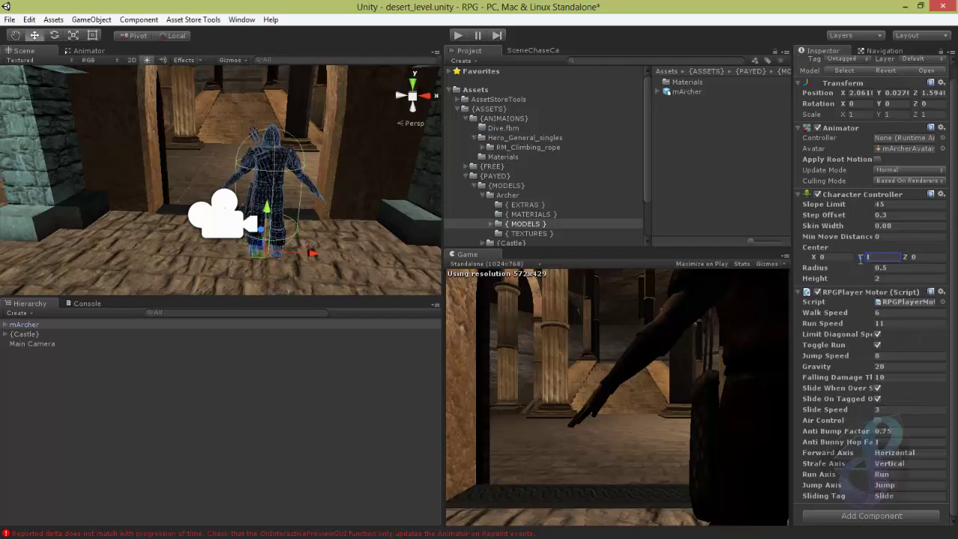
{"action": "left_click_drag", "start_coordinate": [322, 172], "coordinate": [627, 110], "text": "alt"}
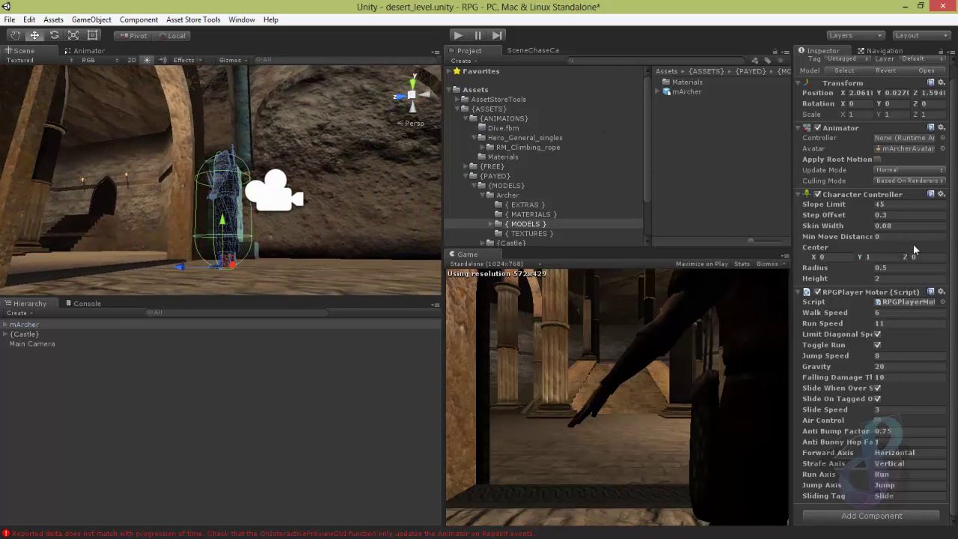
{"action": "left_click", "coordinate": [890, 257]}
{"action": "type", "text": "1.001"}
Add the RPGCamera script to the Main Camera, then reselect mArcher to view its components
{"action": "left_click", "coordinate": [36, 343]}
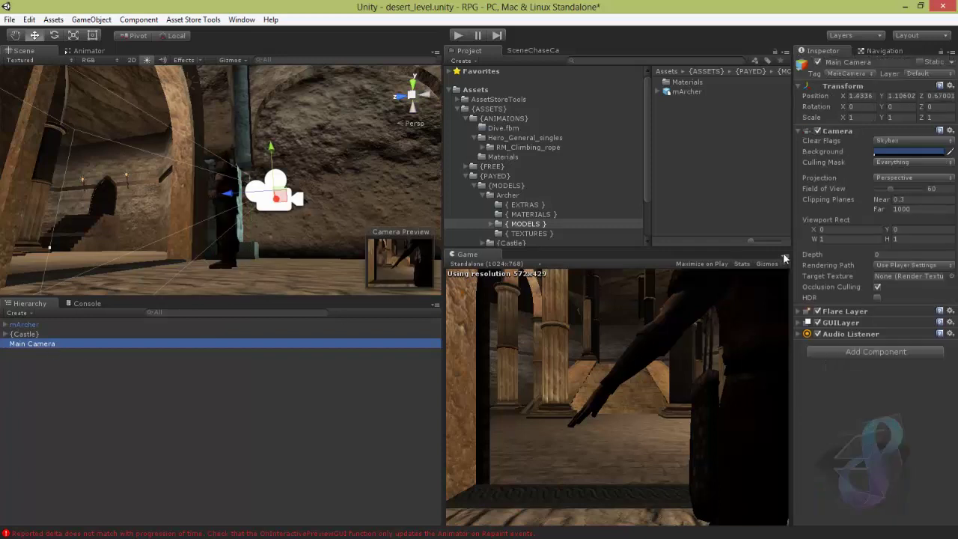
{"action": "left_click", "coordinate": [863, 348]}
{"action": "scroll", "coordinate": [868, 299], "scroll_direction": "down", "scroll_amount": 3}
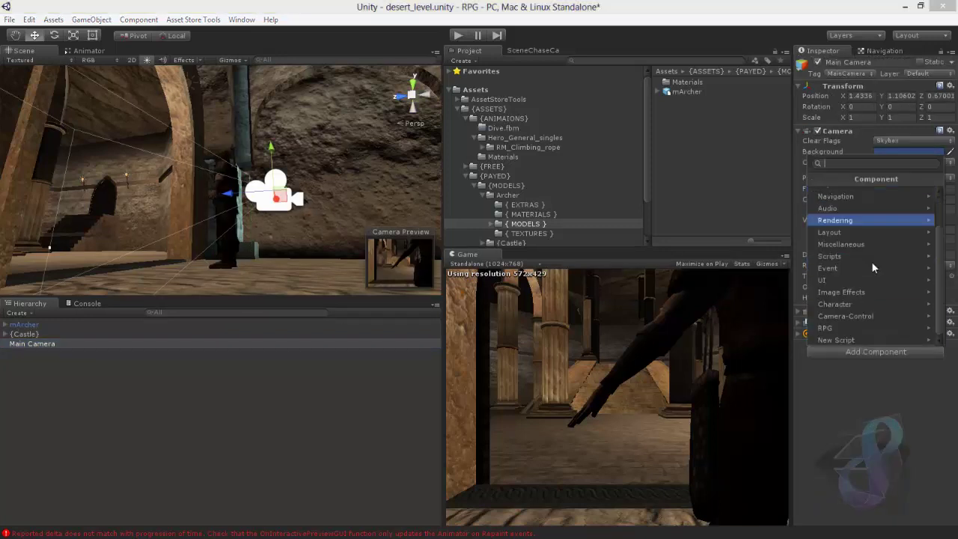
{"action": "left_click", "coordinate": [861, 328]}
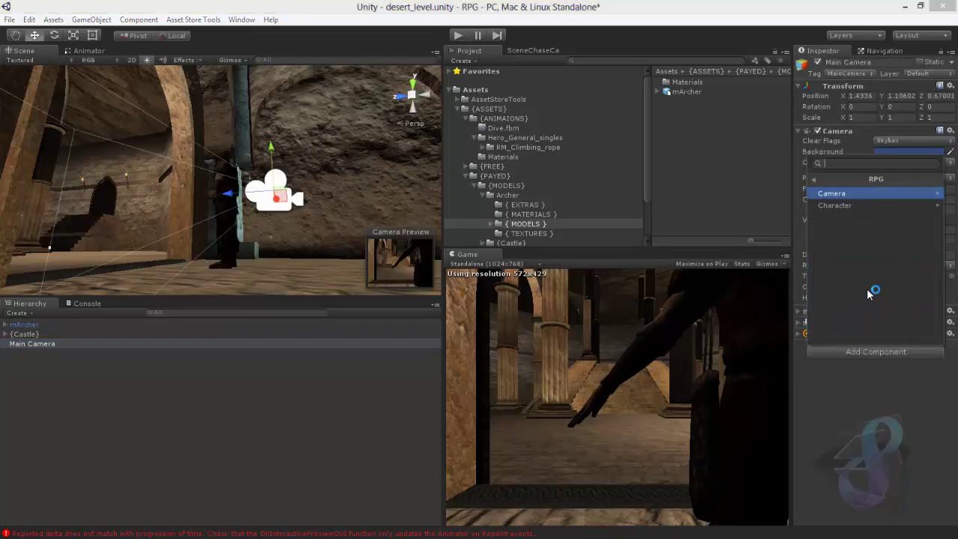
{"action": "left_click", "coordinate": [867, 194]}
{"action": "left_click", "coordinate": [867, 195]}
{"action": "scroll", "coordinate": [869, 376], "scroll_direction": "down", "scroll_amount": 2}
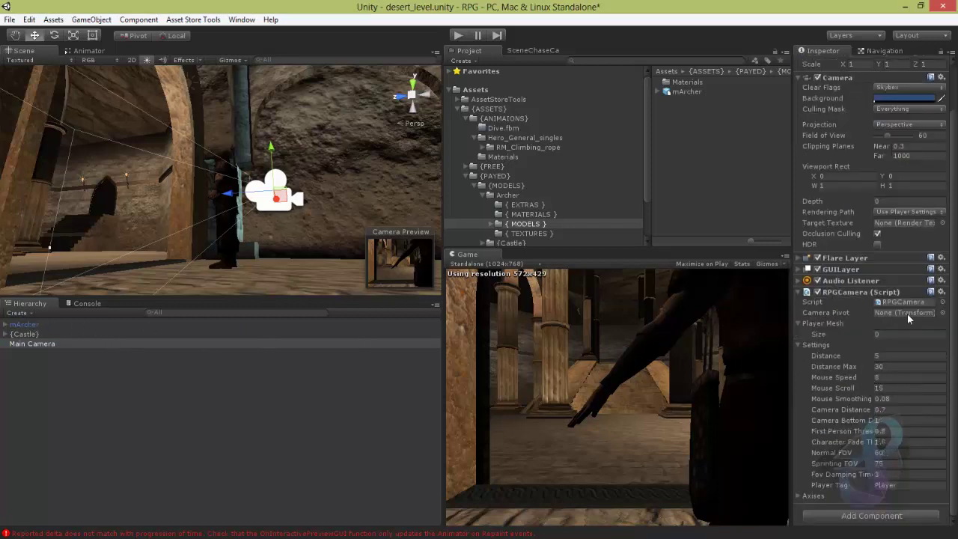
{"action": "left_click", "coordinate": [30, 326]}
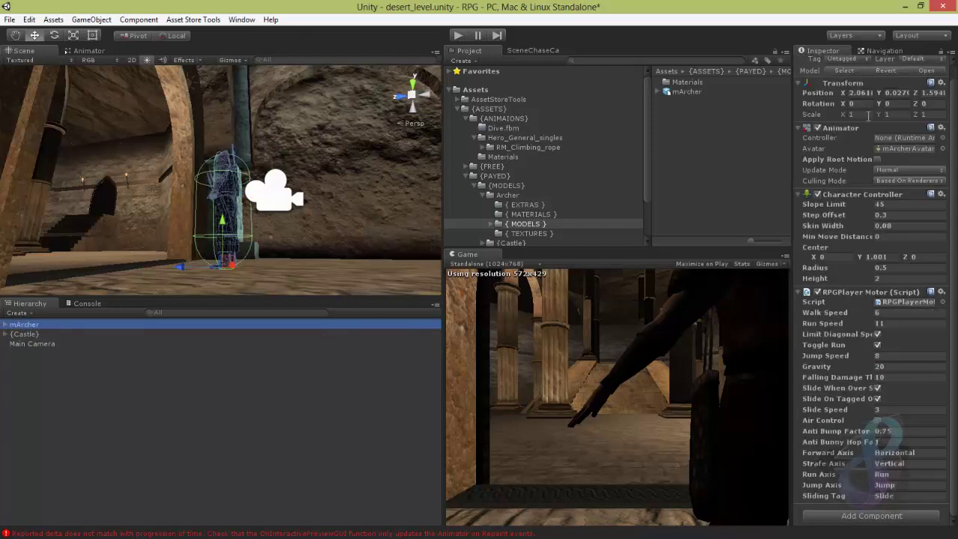
Set mArcher's Tag to Player
{"action": "scroll", "coordinate": [856, 86], "scroll_direction": "up", "scroll_amount": 1}
{"action": "left_click", "coordinate": [852, 74]}
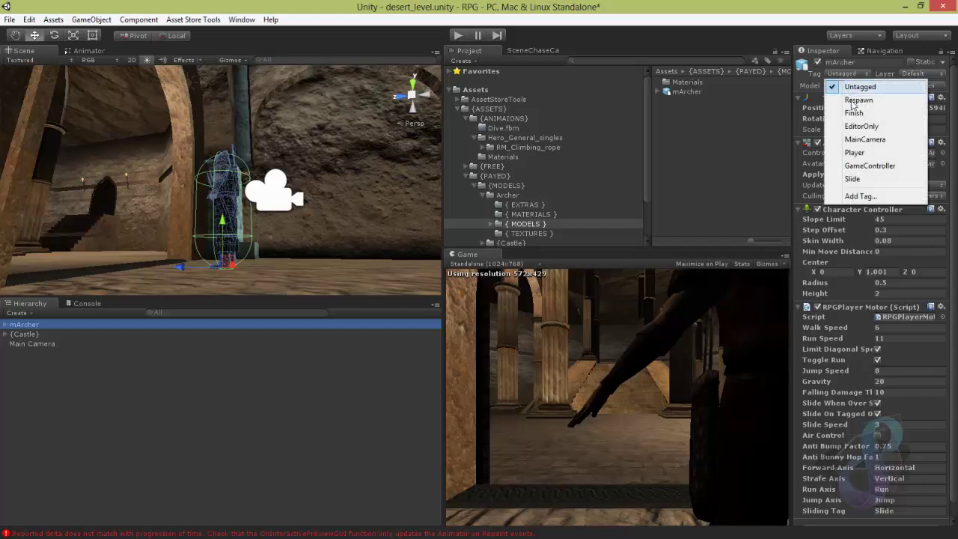
{"action": "left_click", "coordinate": [854, 152]}
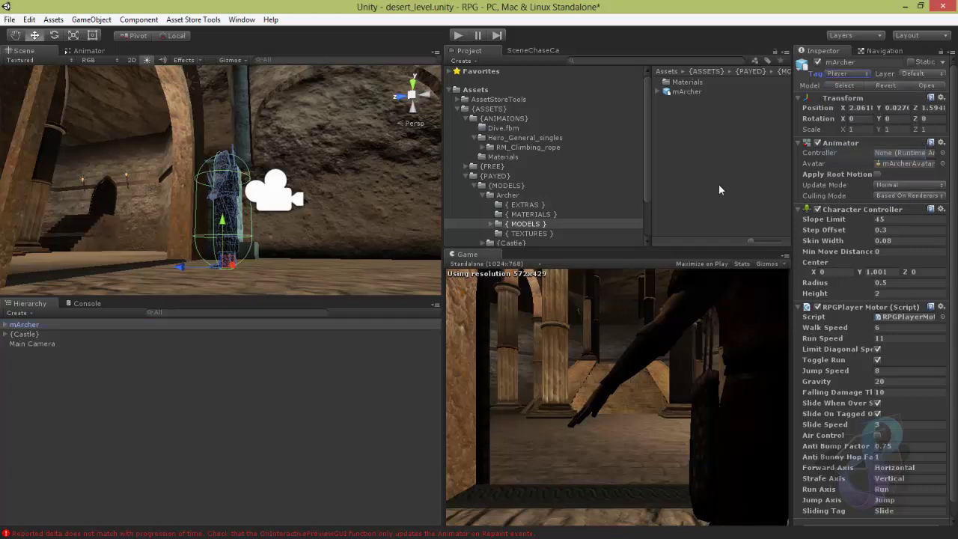
Tag all of mArcher's child objects except Bip01 as Player
{"action": "left_click", "coordinate": [5, 324]}
{"action": "left_click", "coordinate": [39, 336]}
{"action": "scroll", "coordinate": [57, 382], "scroll_direction": "down", "scroll_amount": 1}
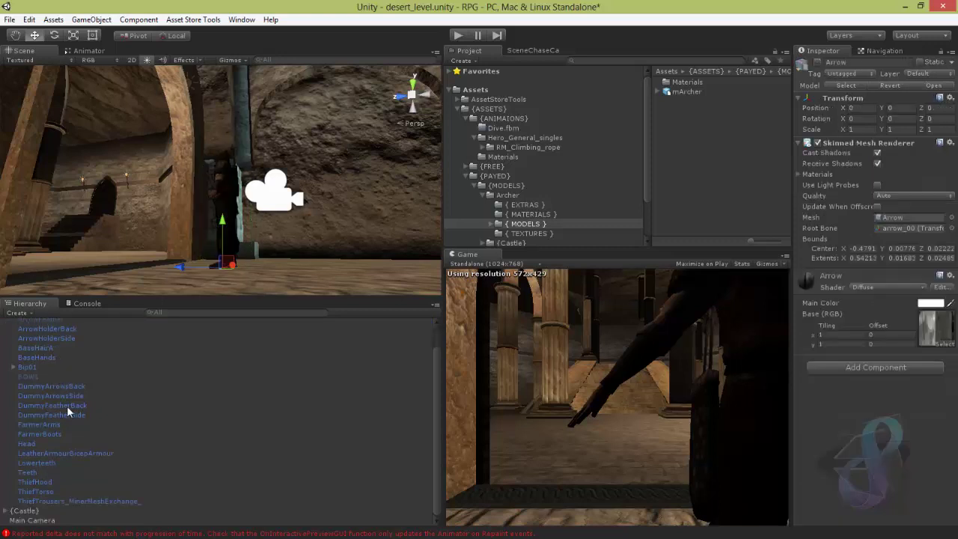
{"action": "left_click", "coordinate": [61, 502], "text": "shift"}
{"action": "left_click", "coordinate": [36, 367], "text": "ctrl"}
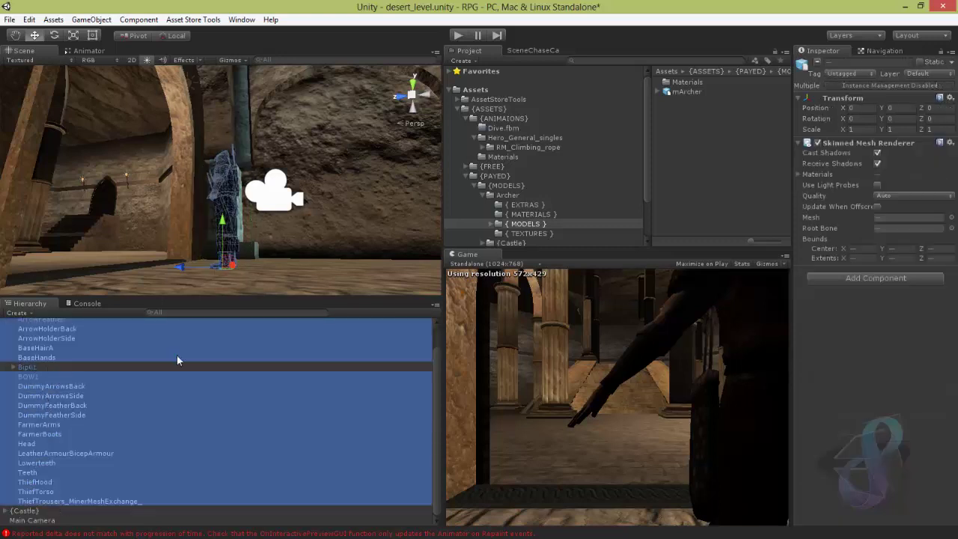
{"action": "left_click", "coordinate": [841, 74]}
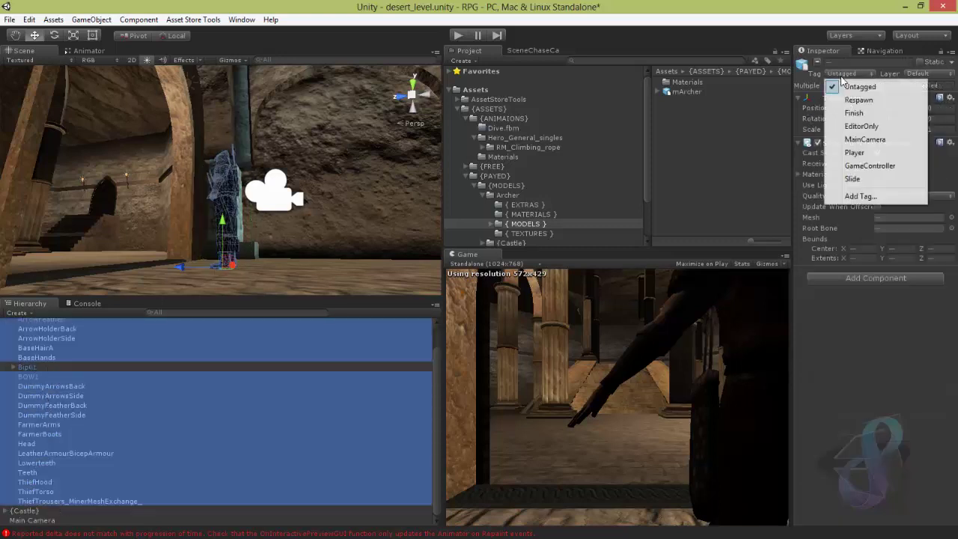
{"action": "left_click", "coordinate": [855, 152]}
Collapse mArcher in the Hierarchy, clear the selection, and start Play mode
{"action": "scroll", "coordinate": [292, 405], "scroll_direction": "up", "scroll_amount": 2}
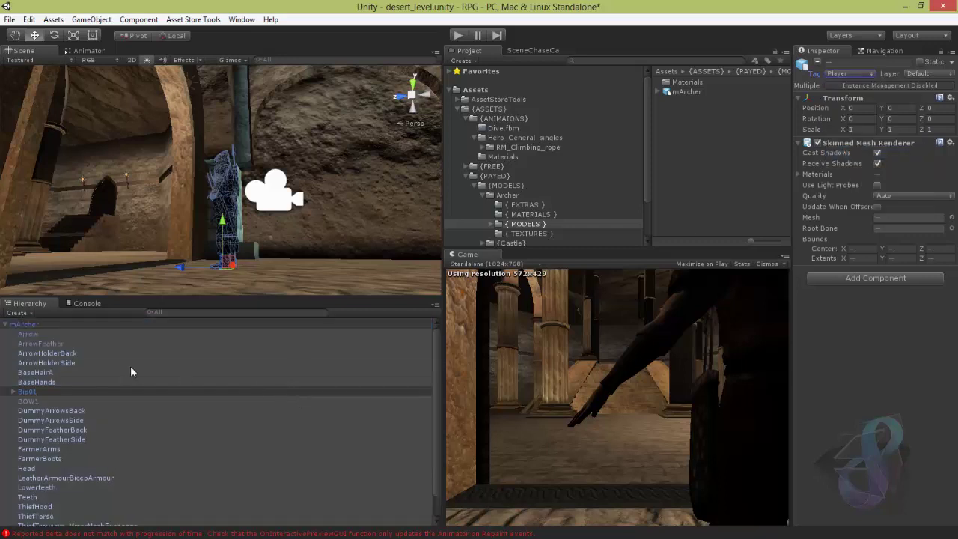
{"action": "left_click", "coordinate": [5, 326]}
{"action": "left_click", "coordinate": [147, 410]}
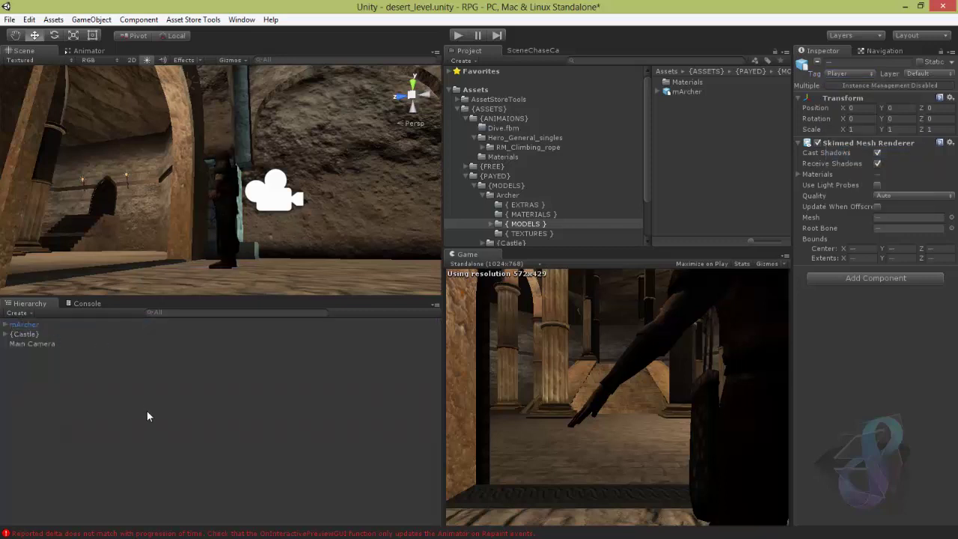
{"action": "left_click", "coordinate": [457, 35]}
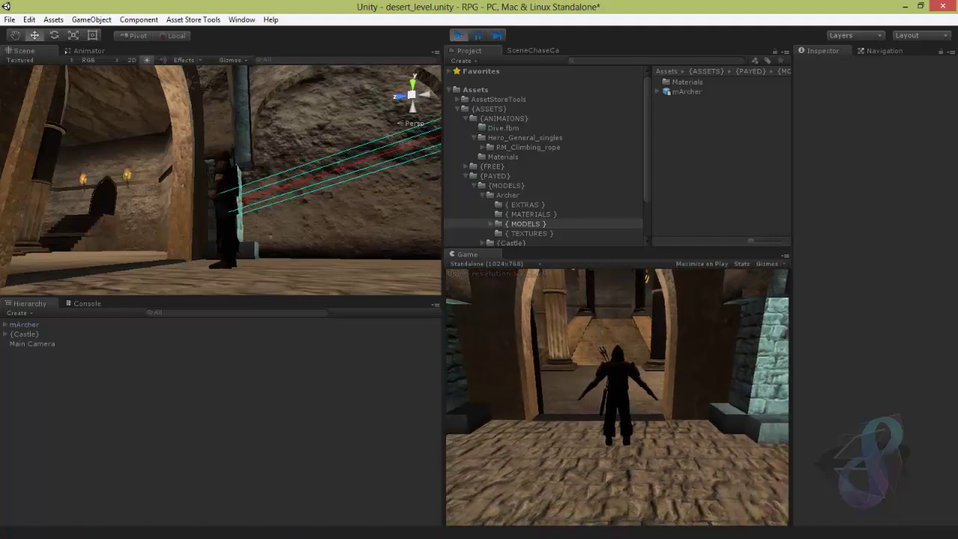
Walk the archer forward with W to the staircase foot, then select mArcher in the Hierarchy
{"action": "key", "text": "w"}
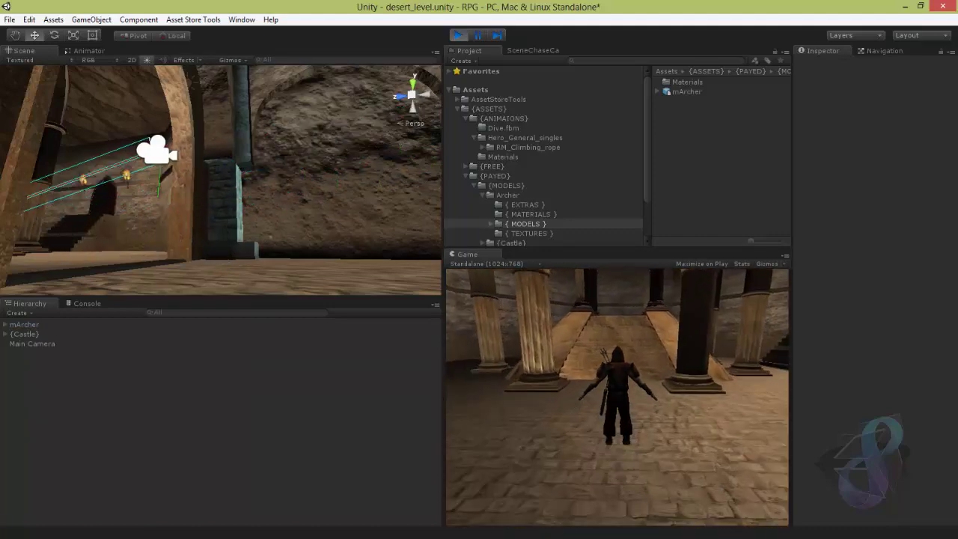
{"action": "key", "text": "w"}
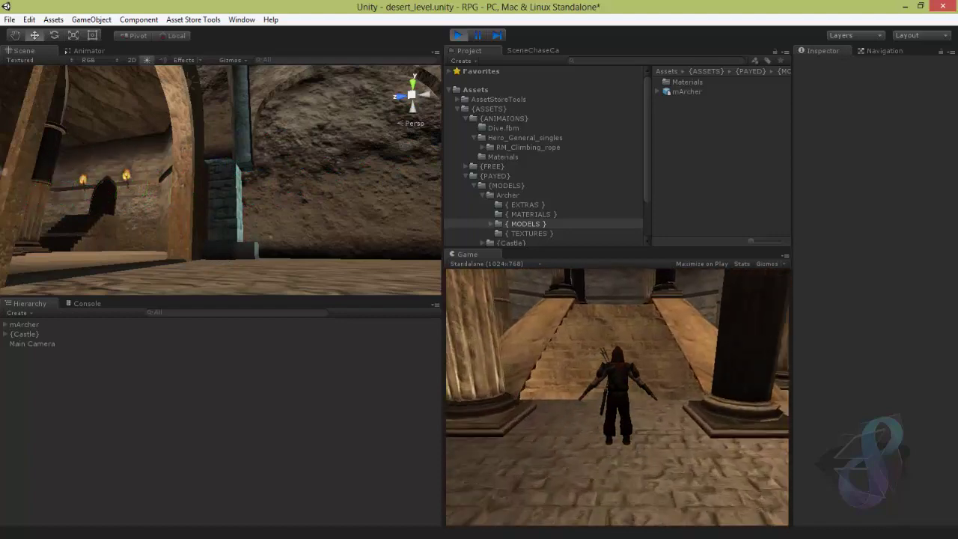
{"action": "key", "text": "w"}
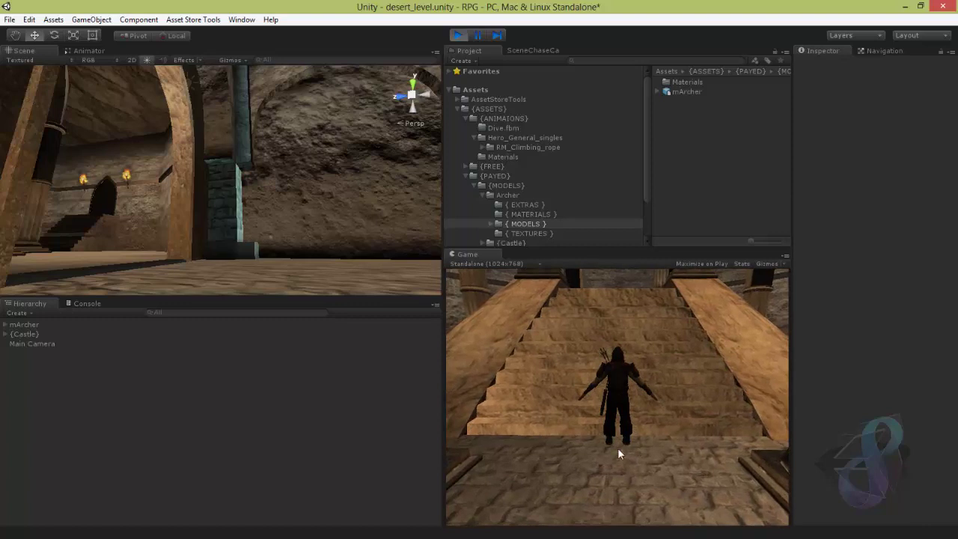
{"action": "left_click", "coordinate": [37, 326]}
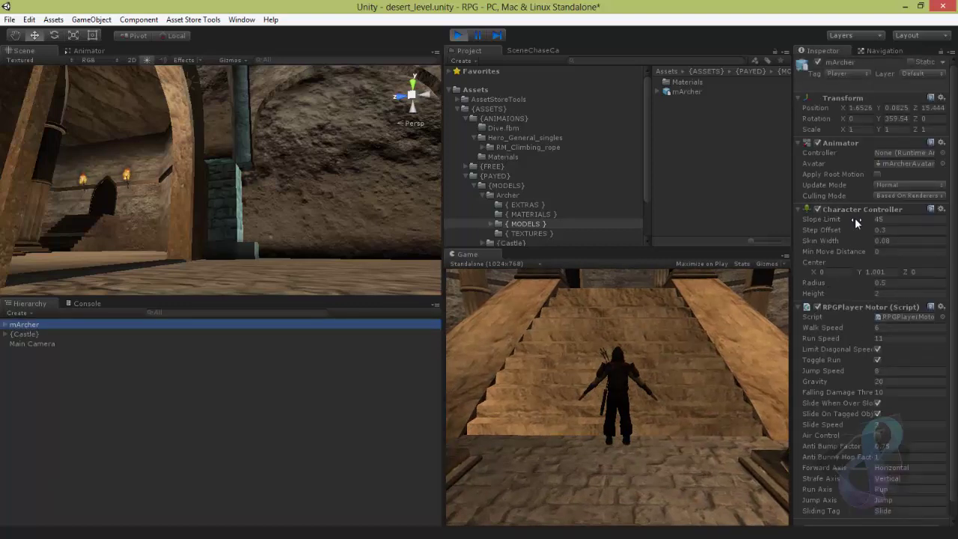
Set the Character Controller Slope Limit to 90 during the running game
{"action": "left_click", "coordinate": [895, 222]}
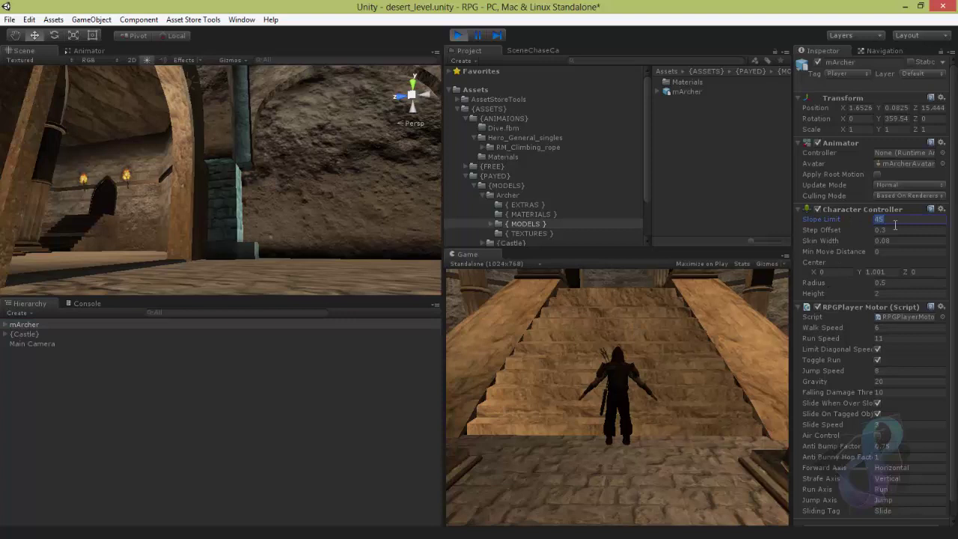
{"action": "type", "text": "90"}
{"action": "left_click", "coordinate": [736, 336]}
Walk the archer up and back down the stairs, circling around the columns
{"action": "key", "text": "w"}
{"action": "key", "text": "s"}
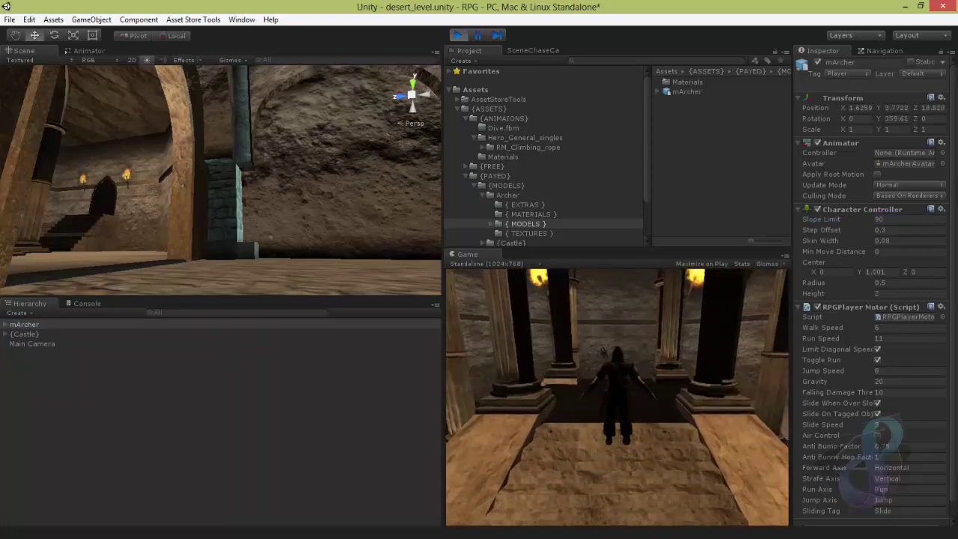
{"action": "key", "text": "a"}
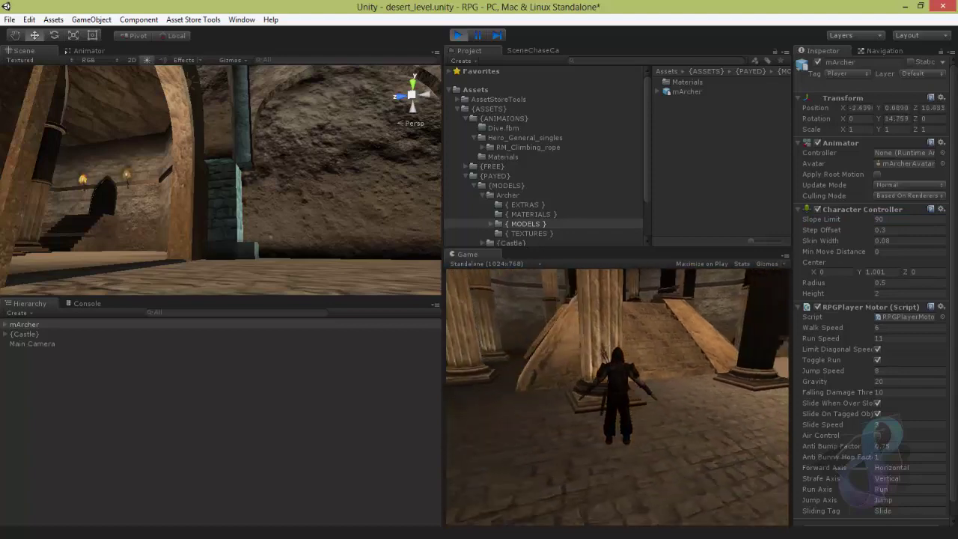
{"action": "key", "text": "w"}
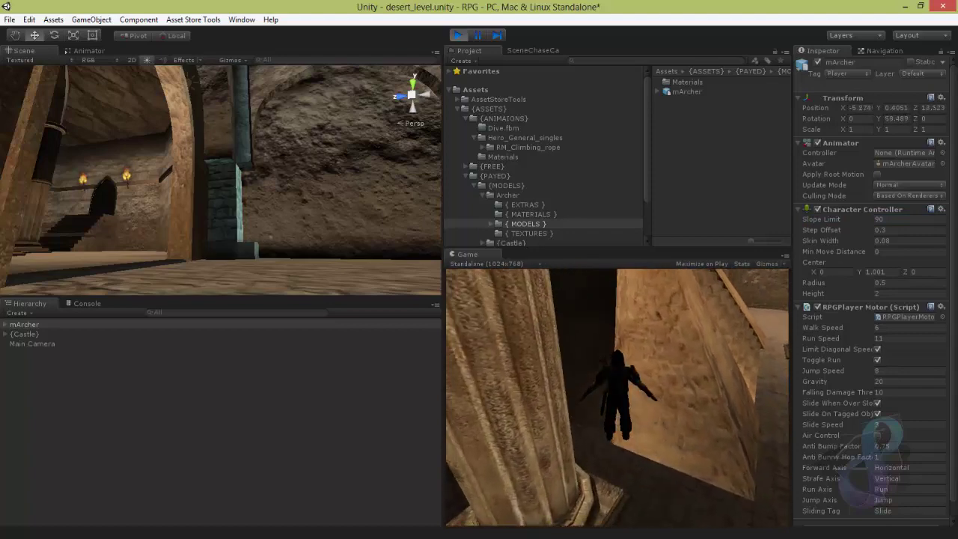
{"action": "key", "text": "w"}
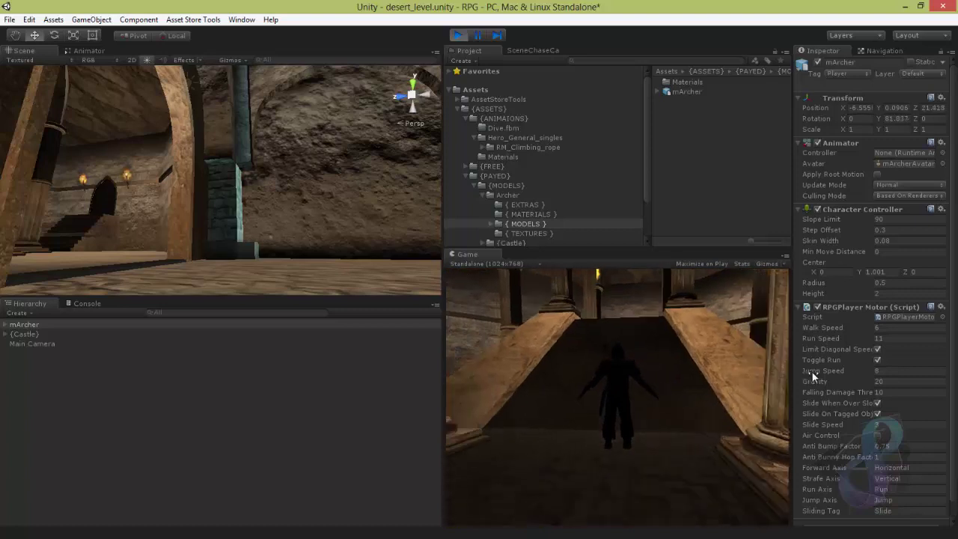
{"action": "key", "text": "w"}
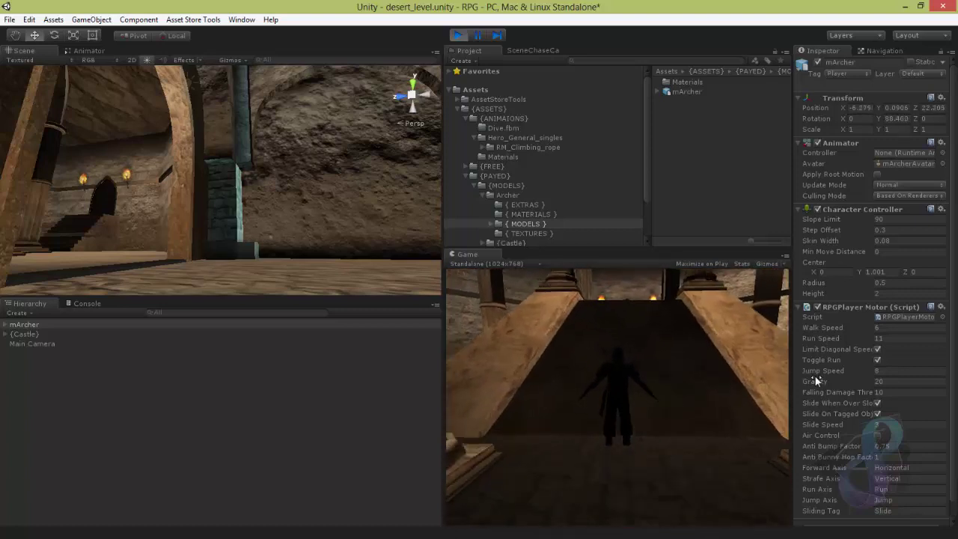
{"action": "key", "text": "s"}
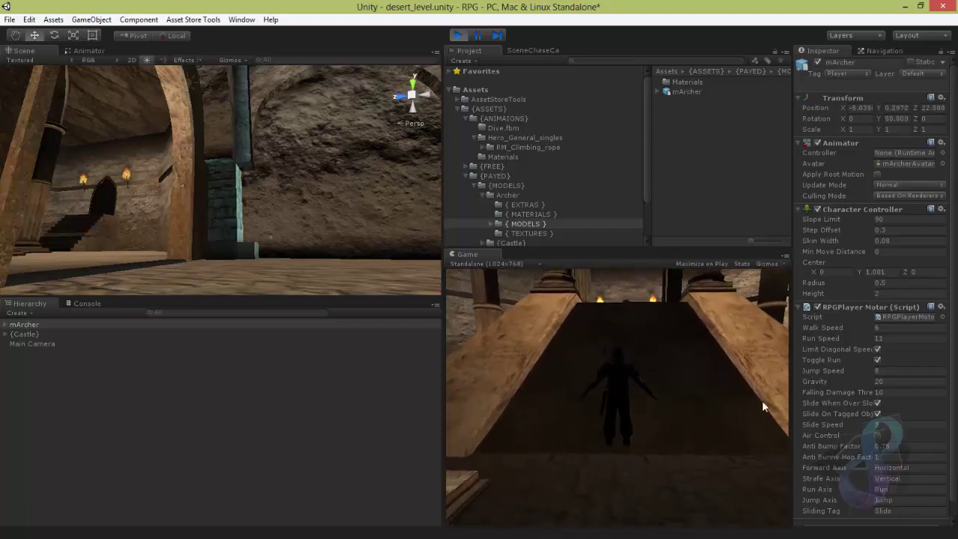
{"action": "key", "text": "s"}
{"action": "key", "text": "a"}
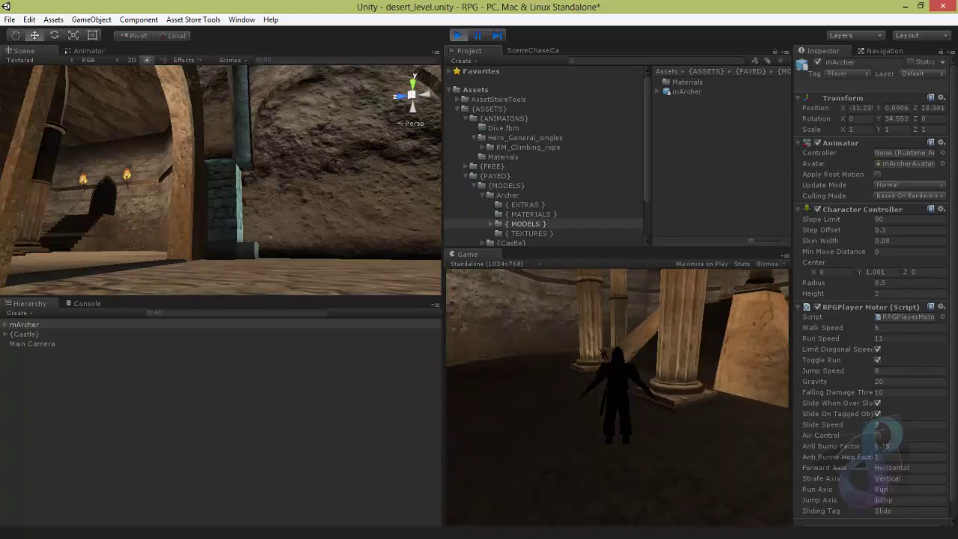
{"action": "key", "text": "d"}
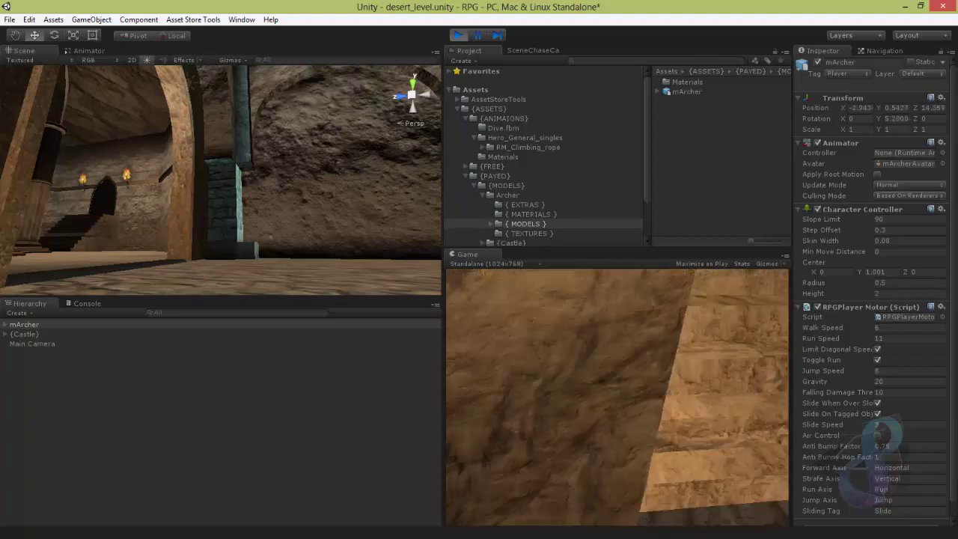
Climb the stairs again and walk the archer through the columned corridor
{"action": "key", "text": "w"}
{"action": "key", "text": "w"}
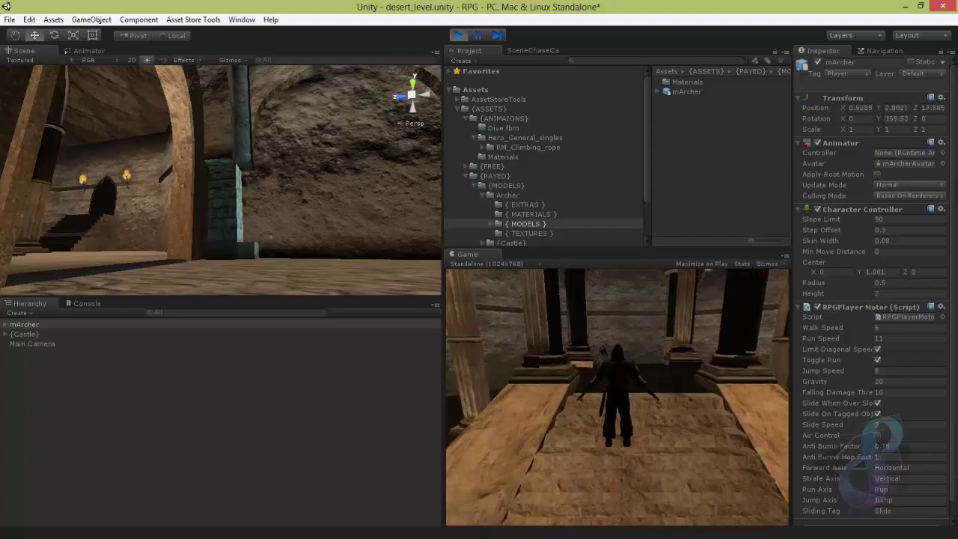
{"action": "key", "text": "a"}
{"action": "key", "text": "d"}
{"action": "key", "text": "w"}
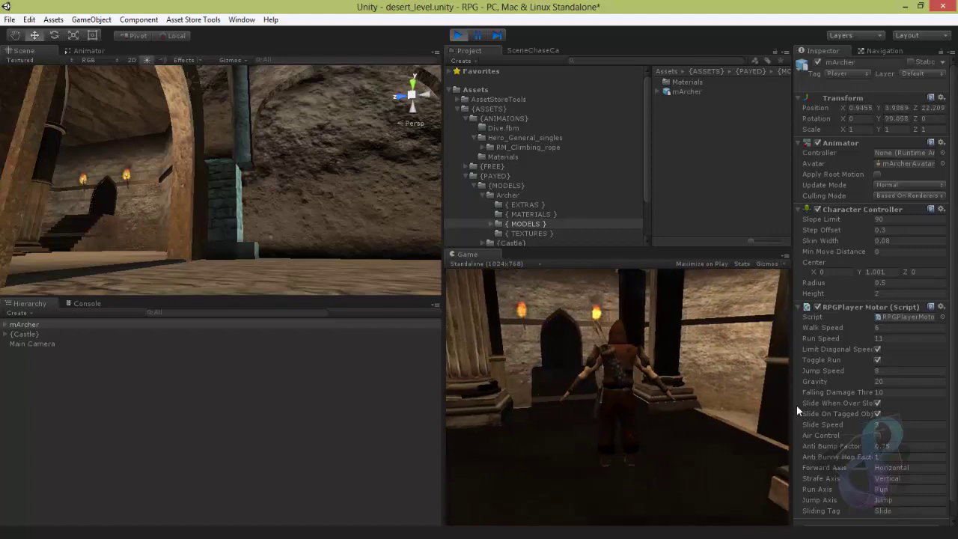
{"action": "key", "text": "w"}
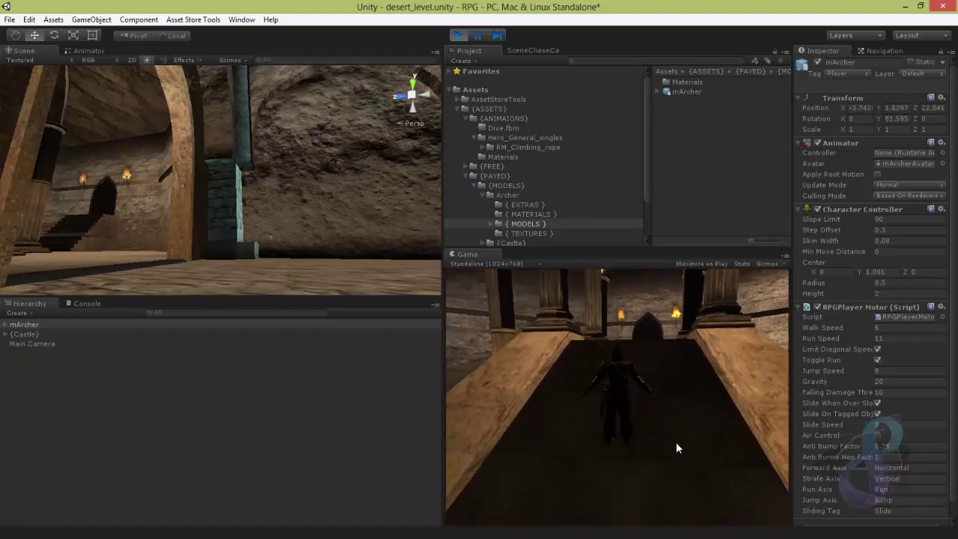
{"action": "key", "text": "a"}
{"action": "key", "text": "w"}
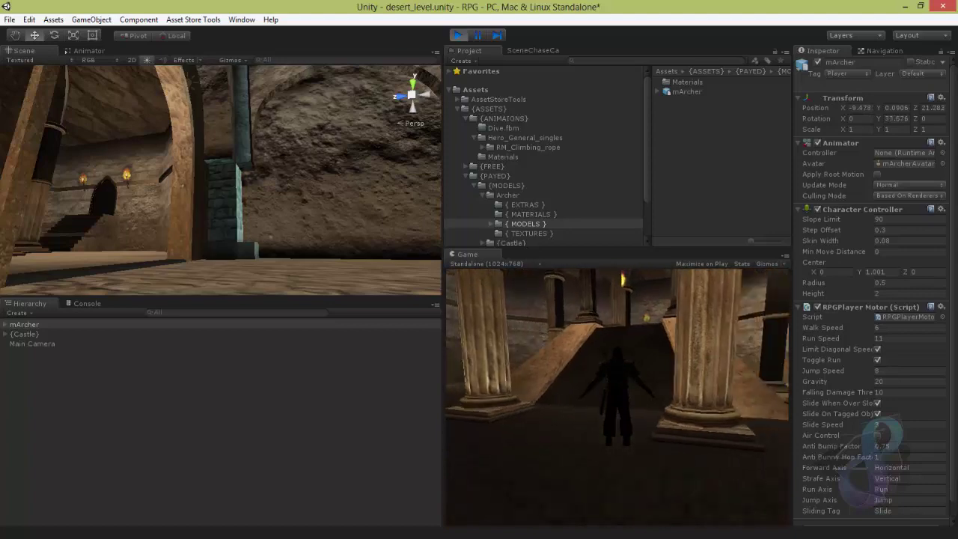
{"action": "key", "text": "s"}
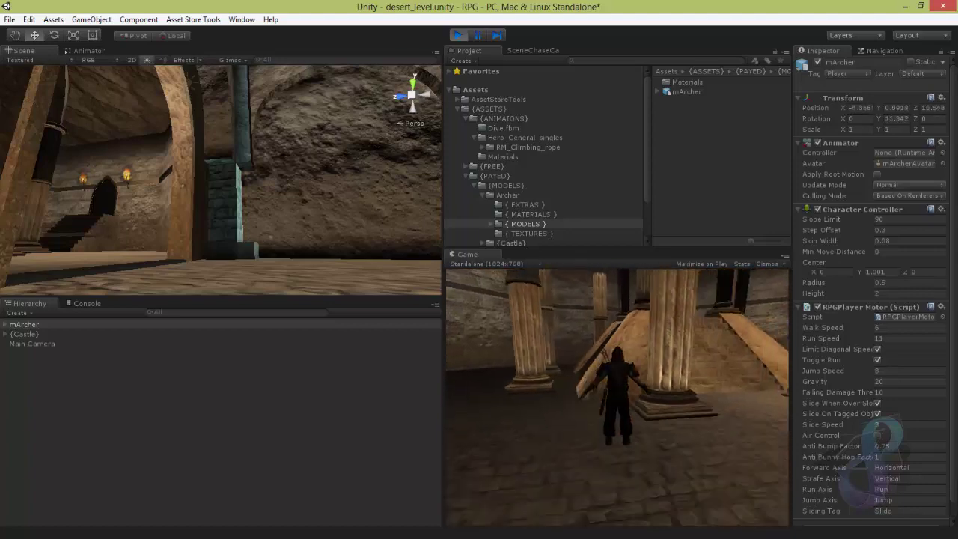
{"action": "key", "text": "w"}
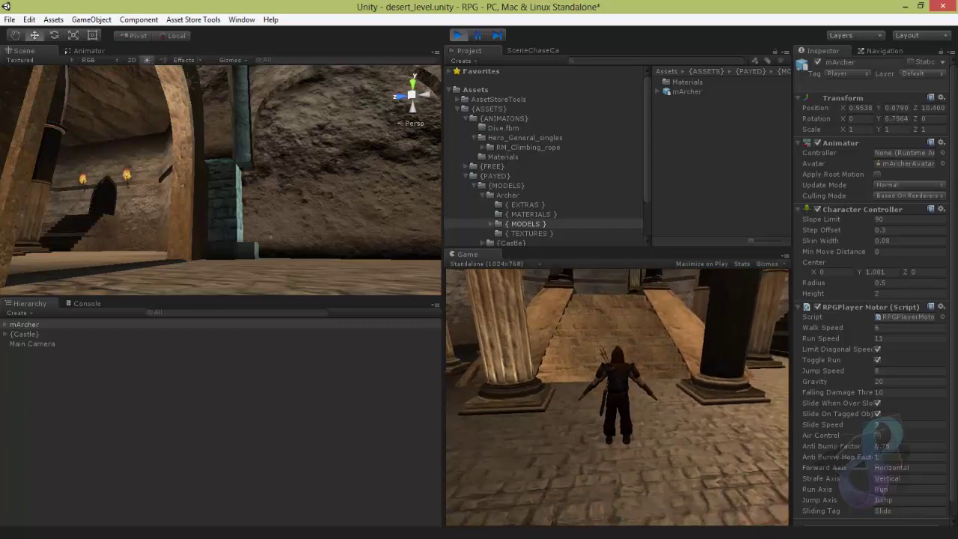
Stop Play mode and drag mArcher into the SceneChaseCamera's Transform to follow field
{"action": "left_click", "coordinate": [535, 50]}
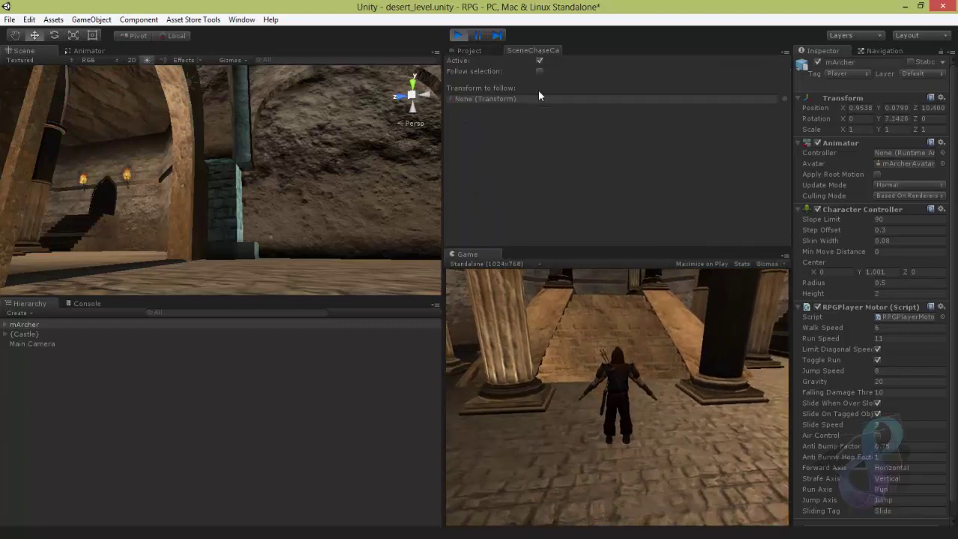
{"action": "left_click", "coordinate": [464, 37]}
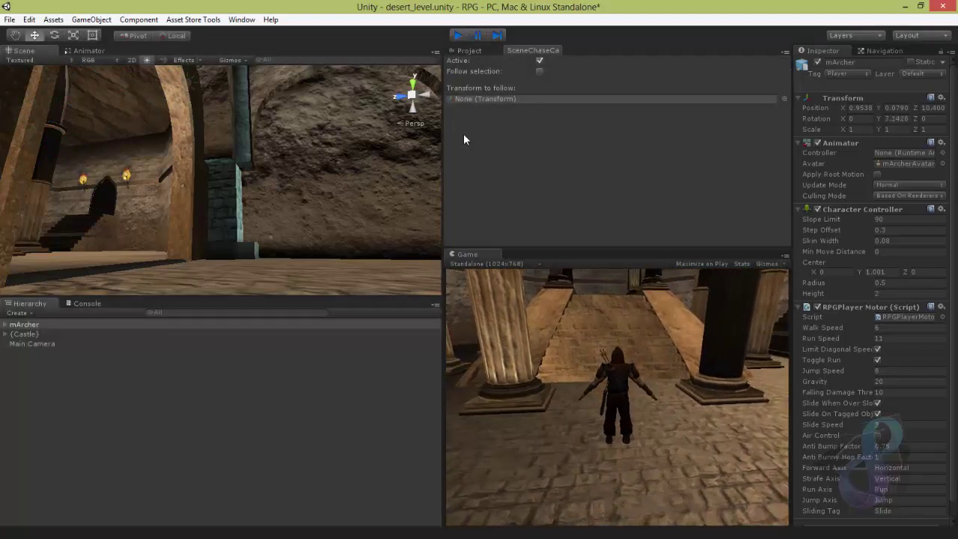
{"action": "left_click", "coordinate": [89, 325]}
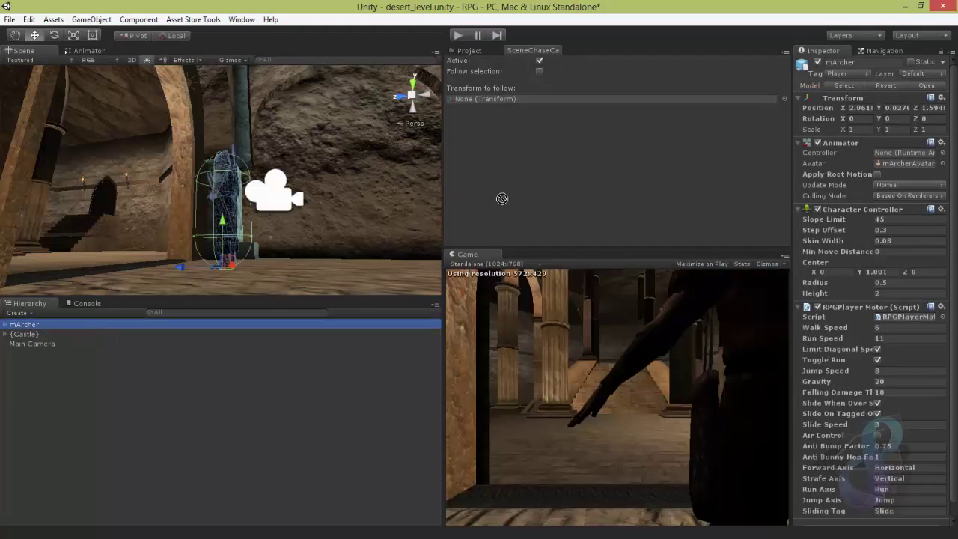
{"action": "left_click_drag", "start_coordinate": [502, 198], "coordinate": [555, 106]}
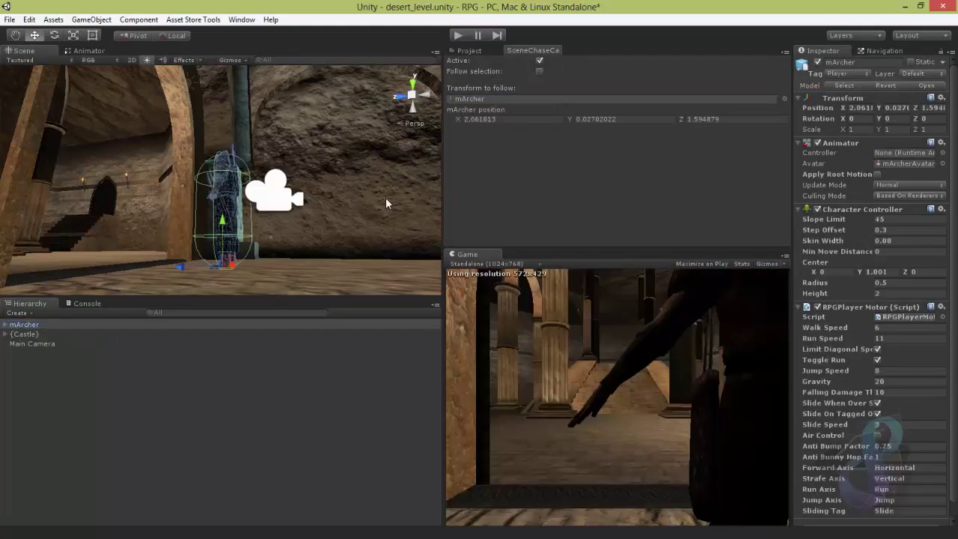
Orbit and zoom the Scene view close behind mArcher's legs
{"action": "left_click_drag", "start_coordinate": [277, 226], "coordinate": [826, 232], "text": "alt"}
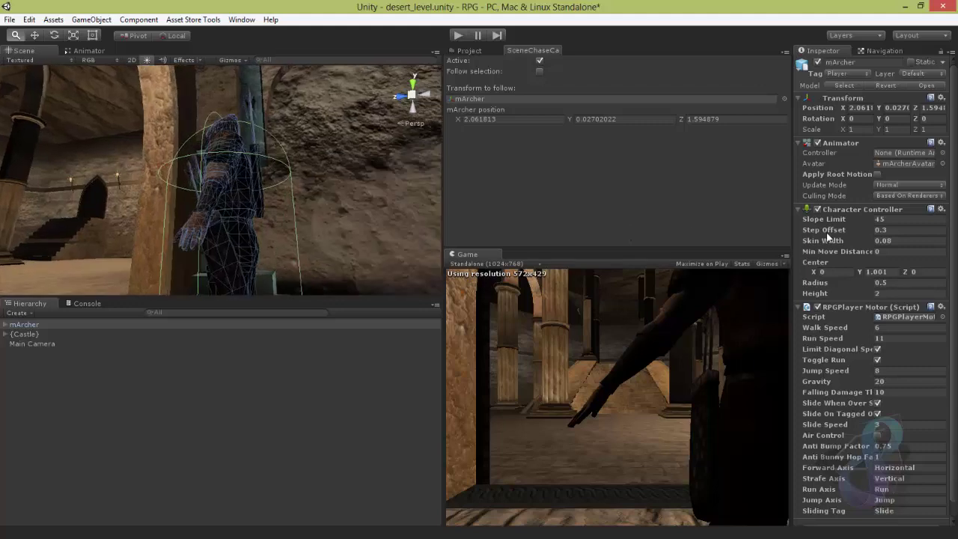
{"action": "left_click_drag", "start_coordinate": [447, 213], "coordinate": [345, 515], "text": "alt"}
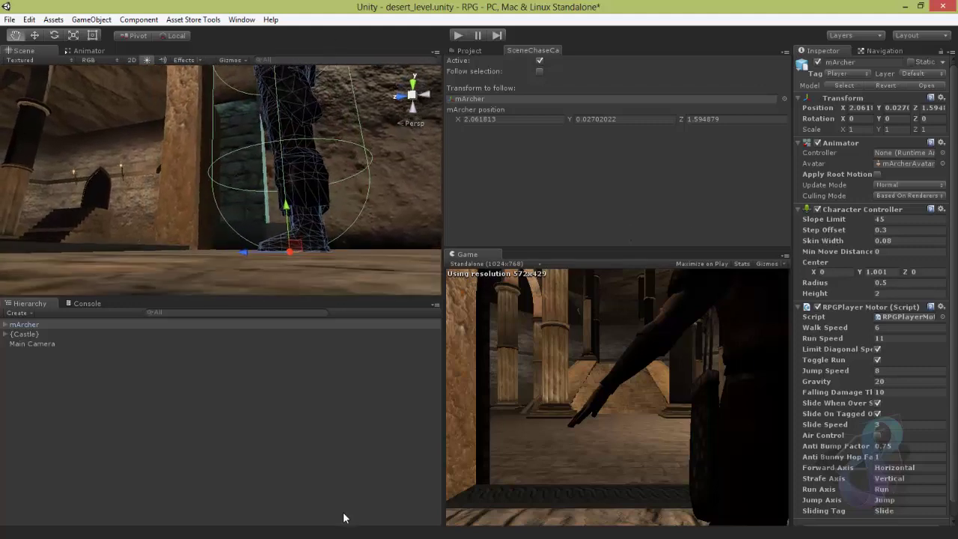
{"action": "key", "text": "w"}
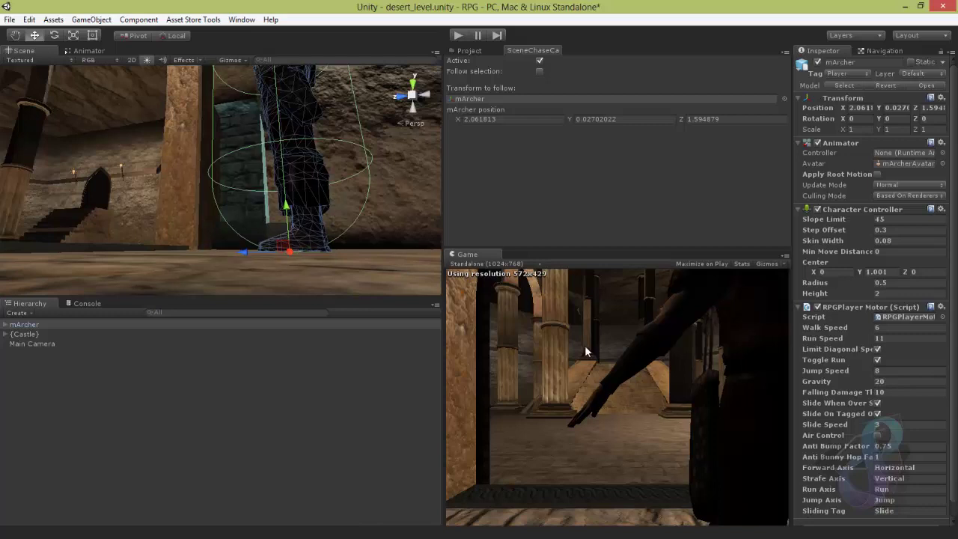
Start Play mode and adjust the Scene view around the character
{"action": "left_click", "coordinate": [458, 36]}
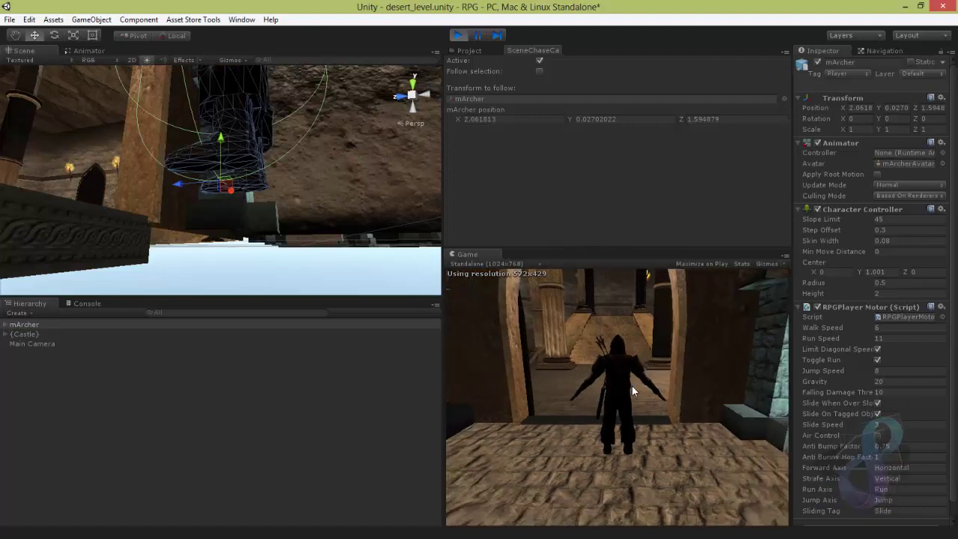
{"action": "left_click_drag", "start_coordinate": [187, 187], "coordinate": [217, 221], "text": "alt"}
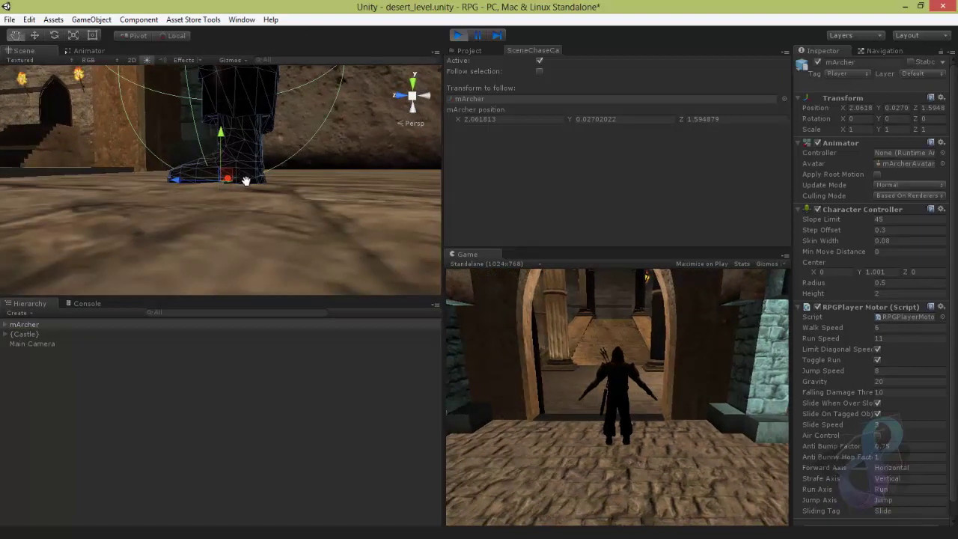
{"action": "middle_click_drag", "start_coordinate": [246, 181], "coordinate": [252, 182]}
{"action": "right_click_drag", "start_coordinate": [229, 195], "coordinate": [571, 337], "text": "alt"}
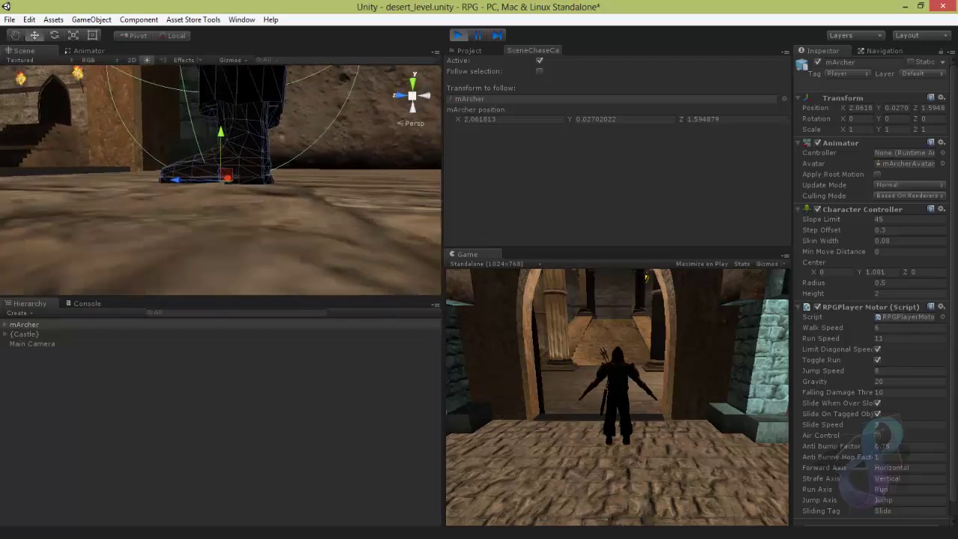
Walk mArcher through the archway and hall to the stairs, then stop Play mode
{"action": "key", "text": "w"}
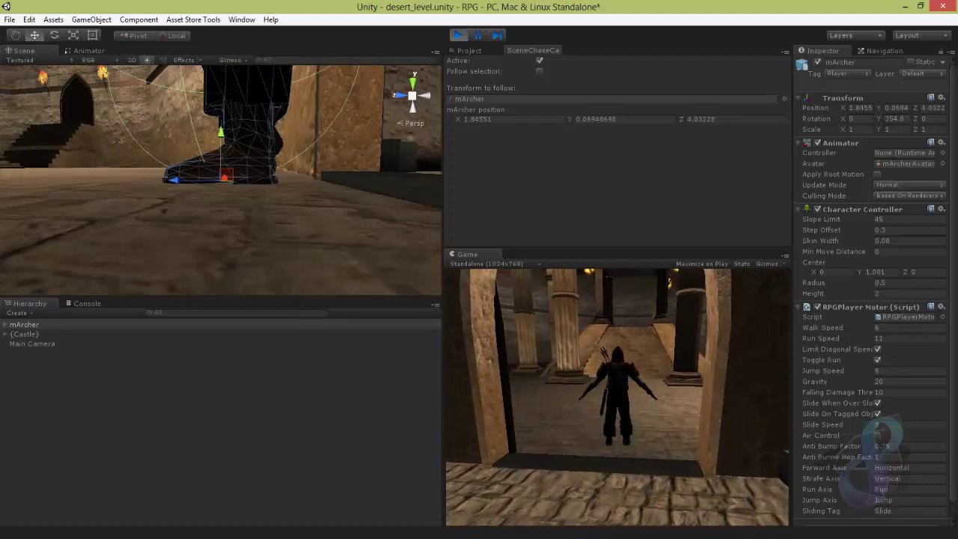
{"action": "key", "text": "s"}
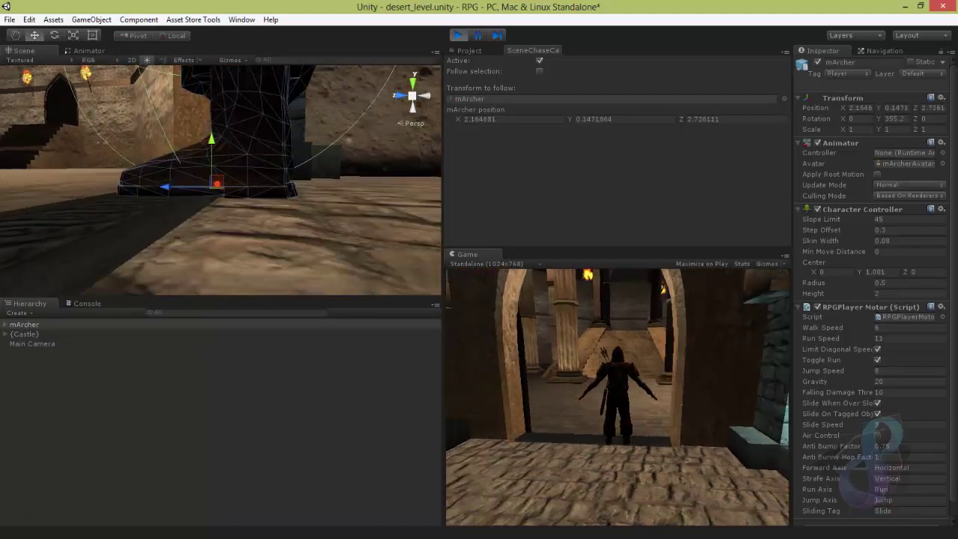
{"action": "key", "text": "w"}
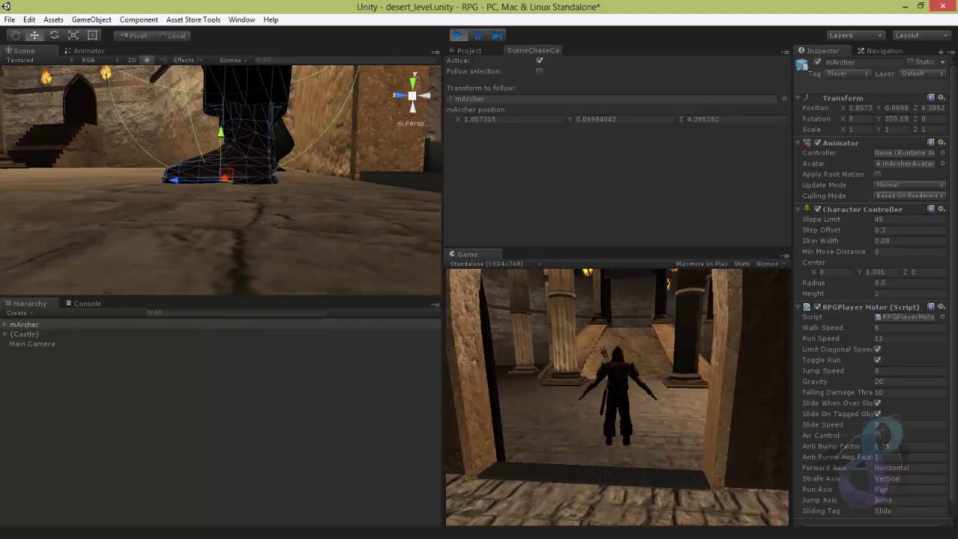
{"action": "key", "text": "s"}
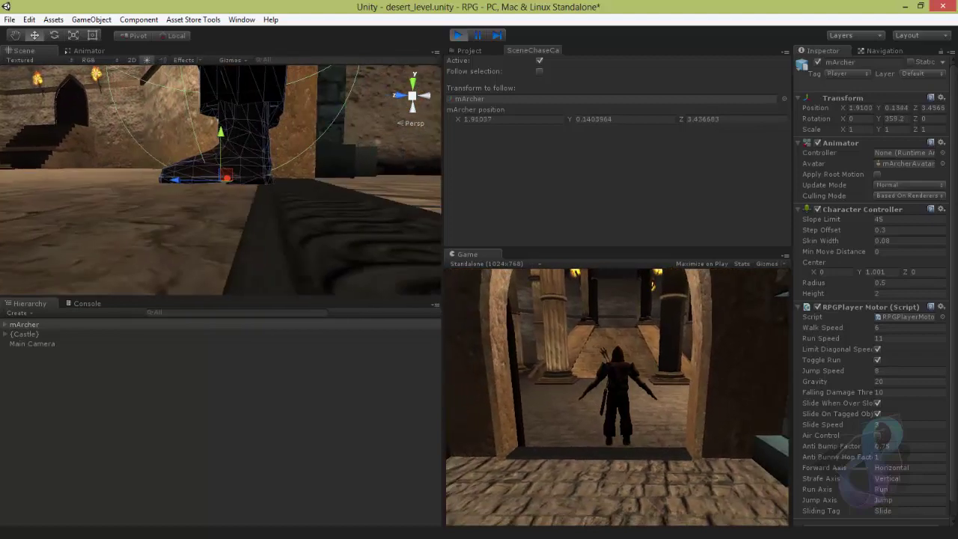
{"action": "key", "text": "w"}
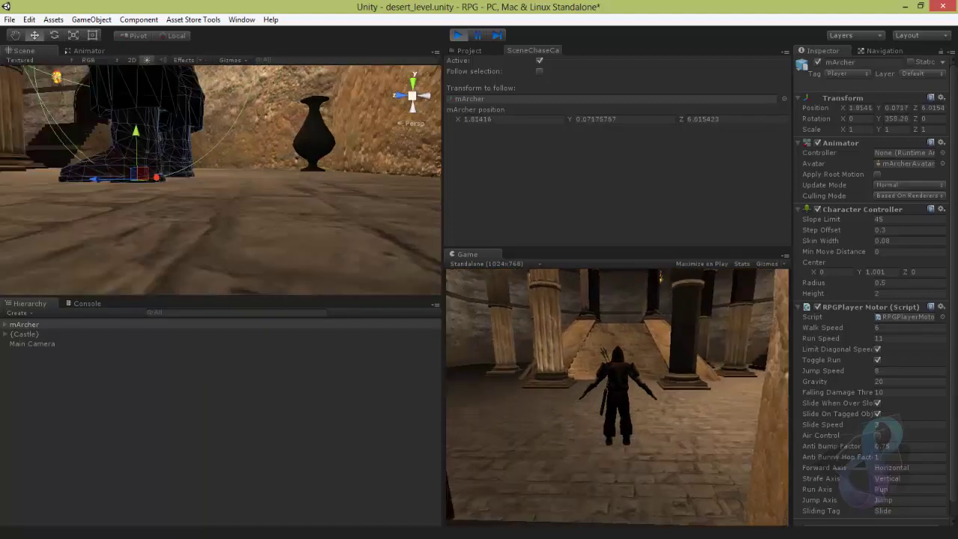
{"action": "key", "text": "w"}
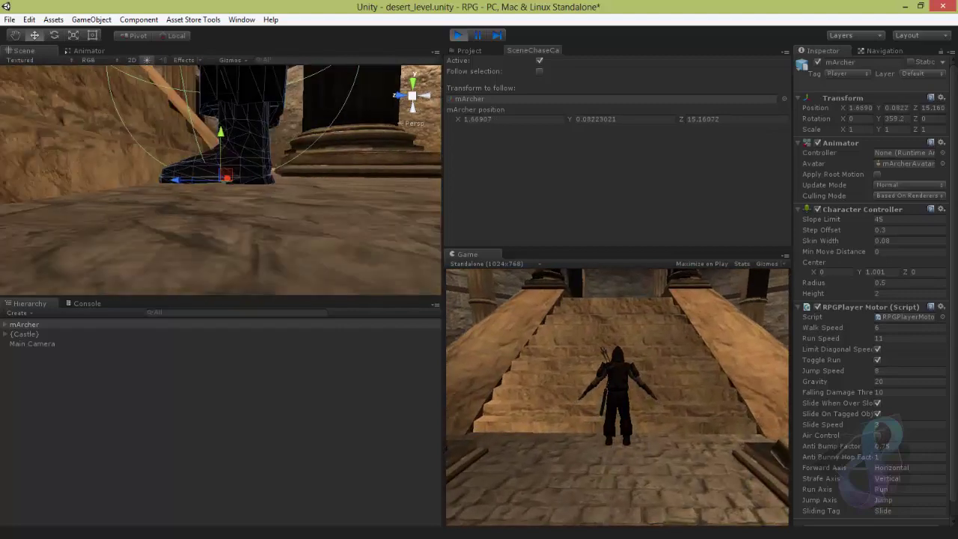
{"action": "key", "text": "w"}
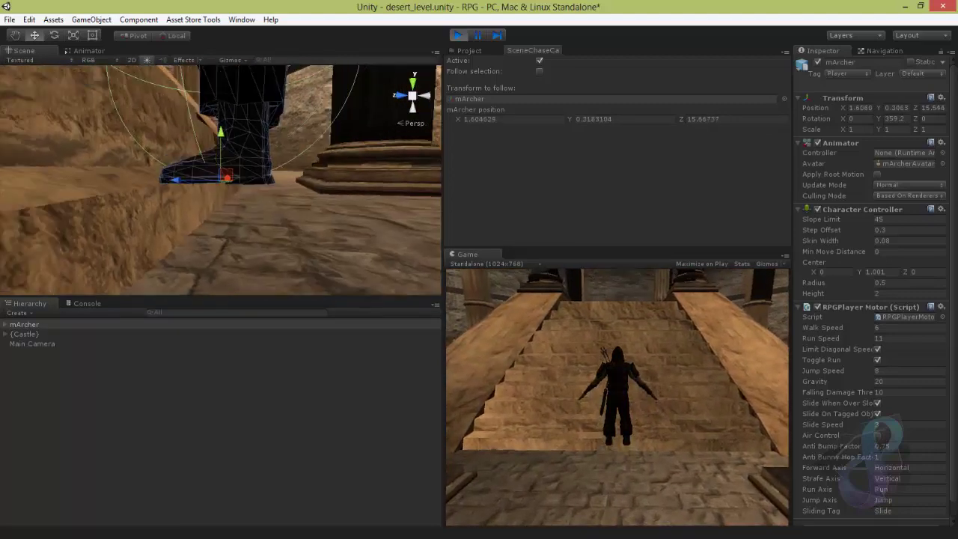
{"action": "left_click", "coordinate": [456, 36]}
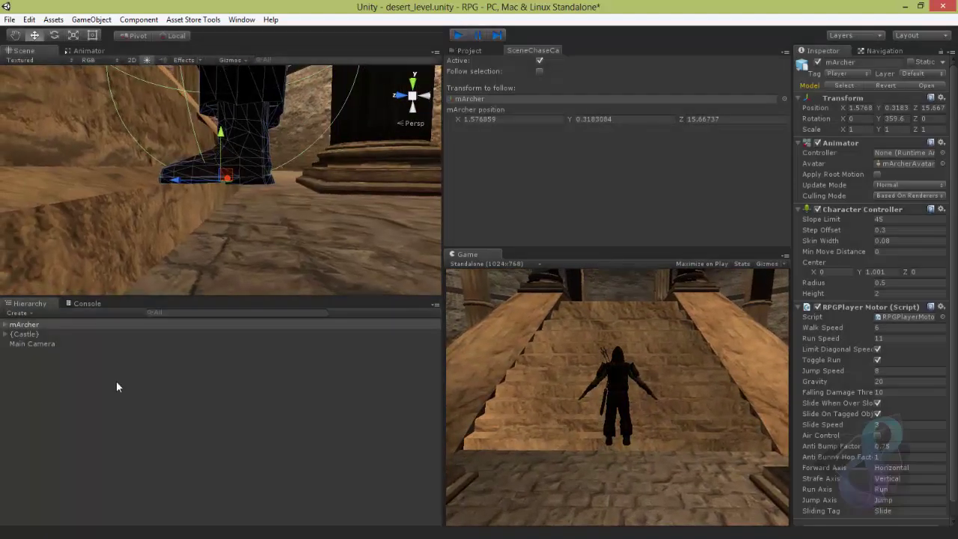
Set mArcher's Character Controller Slope Limit to 90 and enter Play mode
{"action": "left_click", "coordinate": [76, 325]}
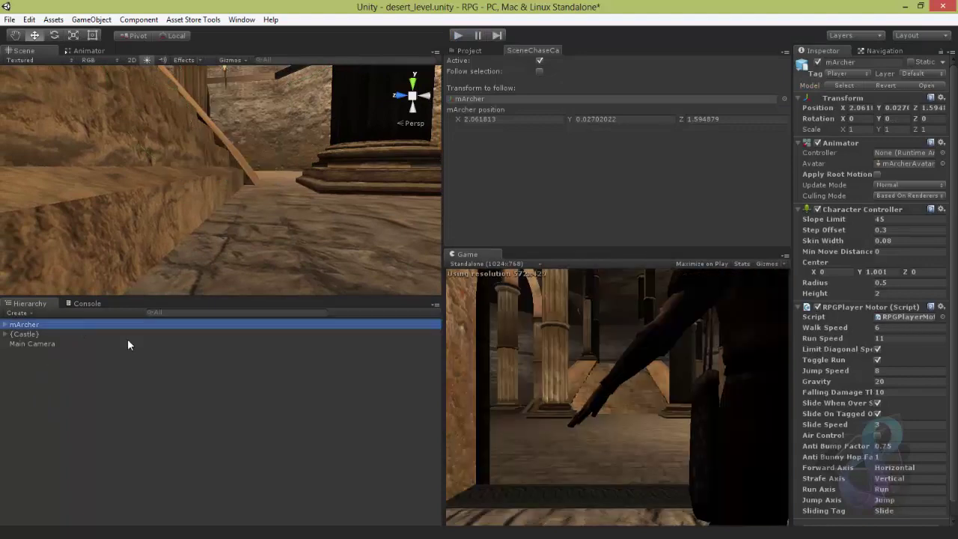
{"action": "left_click", "coordinate": [899, 219]}
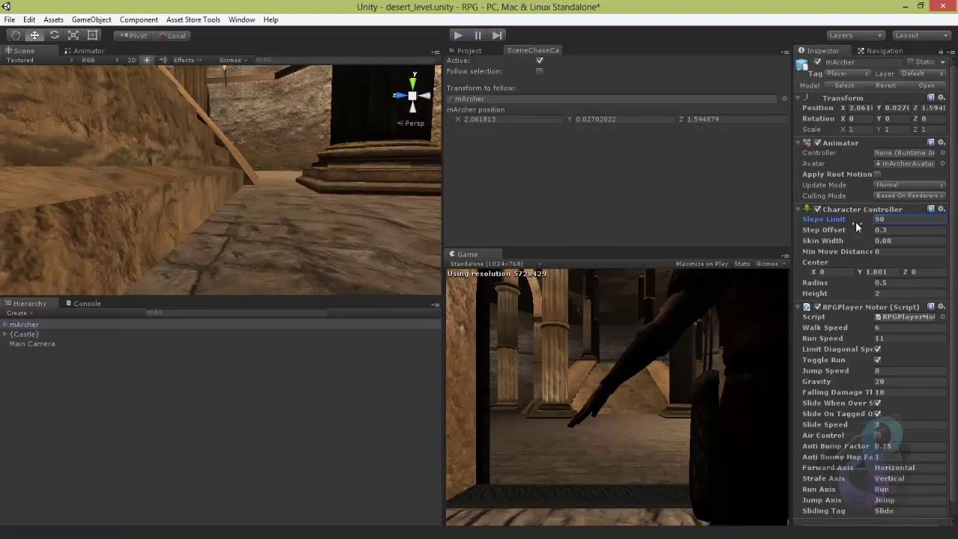
{"action": "left_click", "coordinate": [456, 34]}
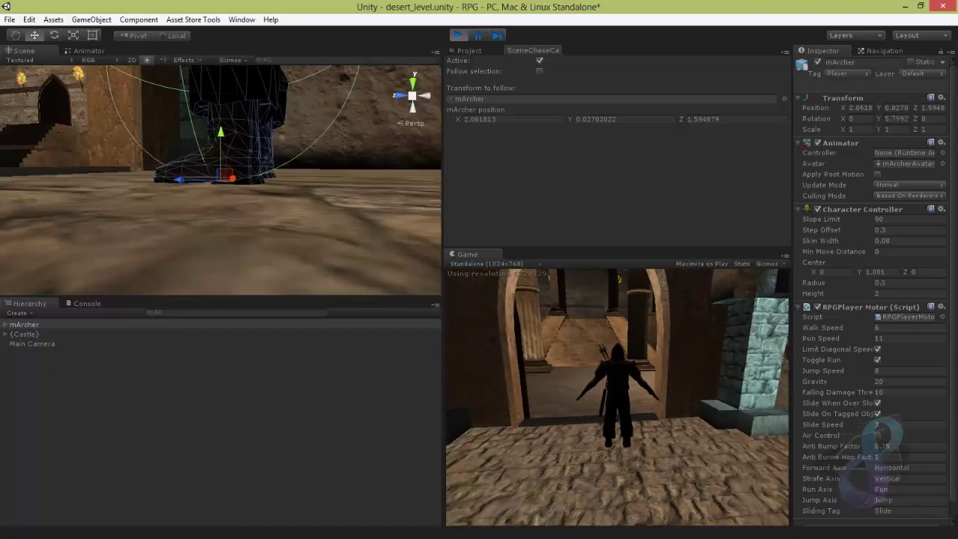
Run mArcher through the corridor, up the stairs, and back down
{"action": "key", "text": "w"}
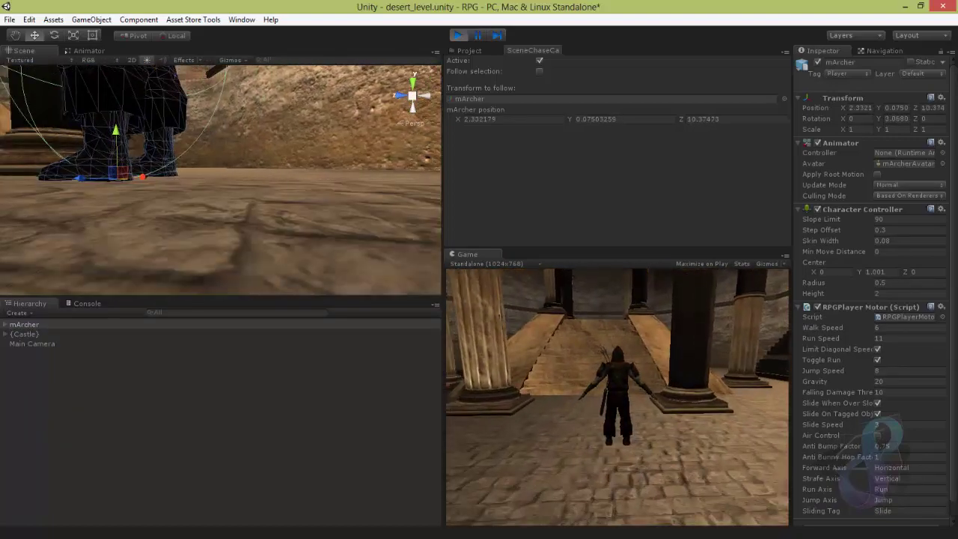
{"action": "key", "text": "w"}
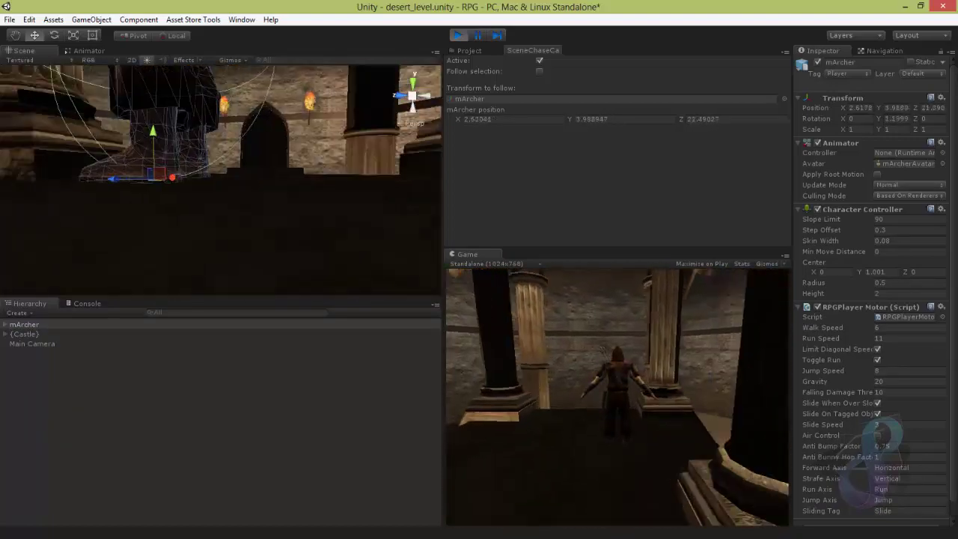
{"action": "key", "text": "s"}
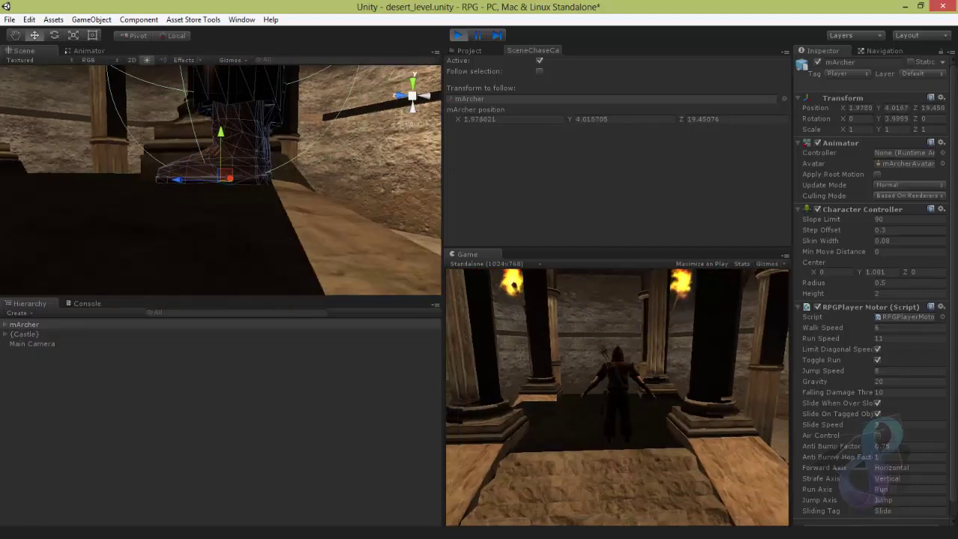
{"action": "key", "text": "s"}
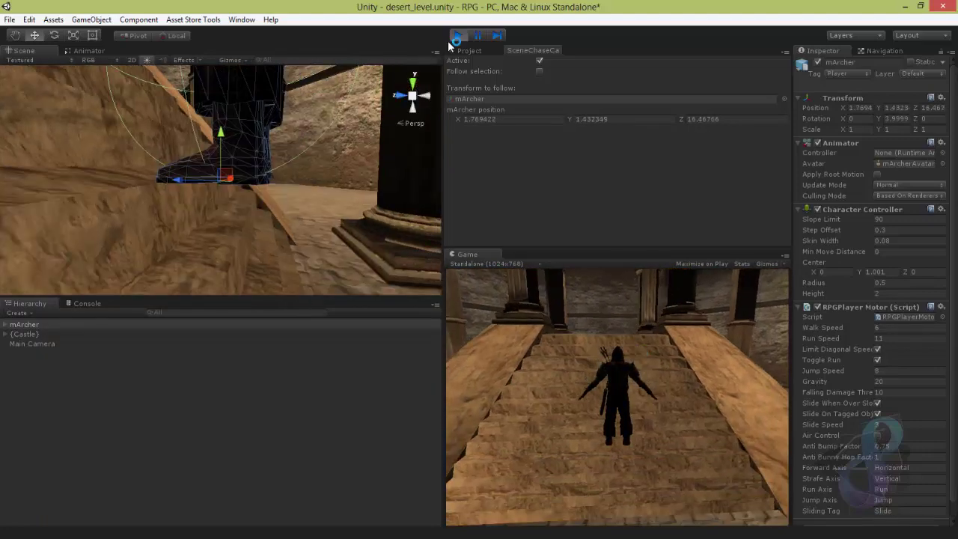
Stop Play mode, frame mArcher with F, and zoom out to show it and the camera
{"action": "left_click", "coordinate": [457, 35]}
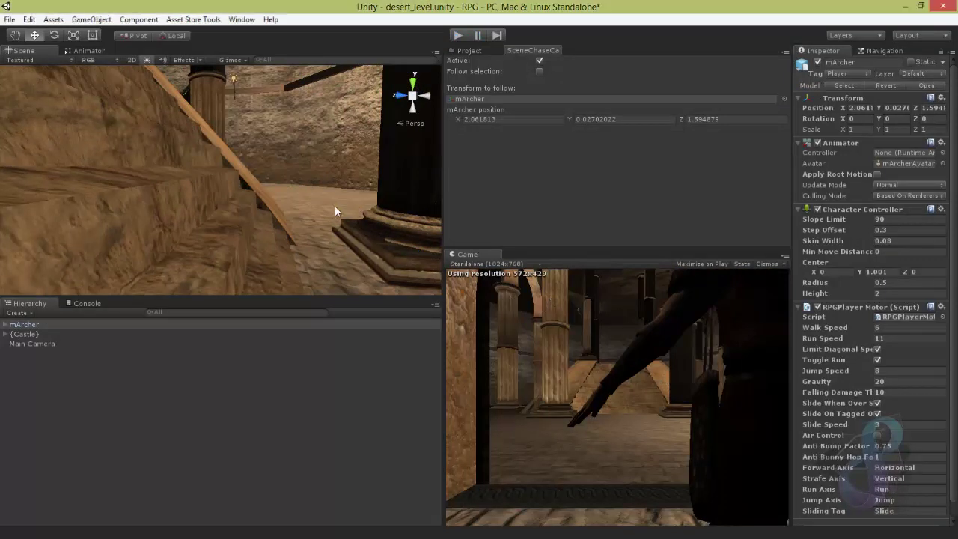
{"action": "left_click", "coordinate": [100, 325]}
{"action": "key", "text": "f"}
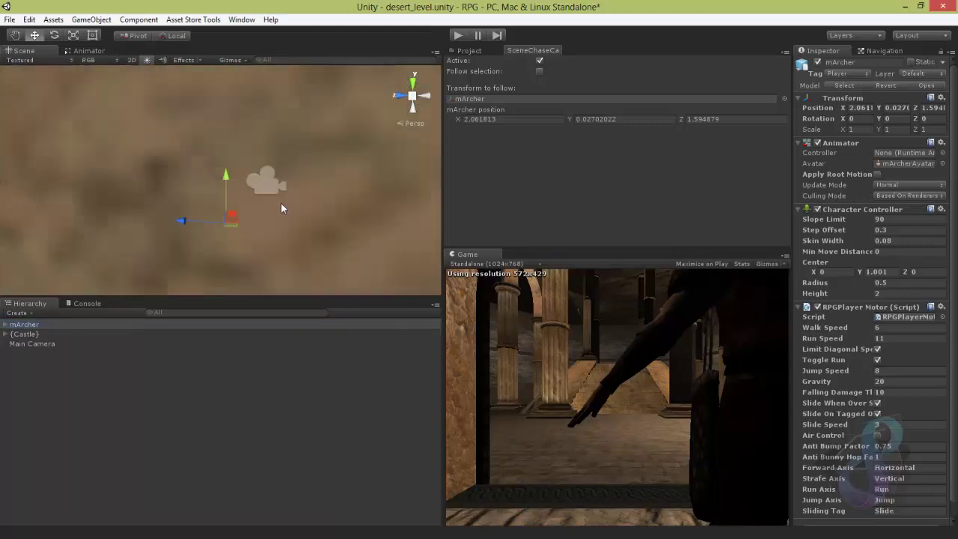
{"action": "right_click_drag", "start_coordinate": [292, 206], "coordinate": [249, 219], "text": "alt"}
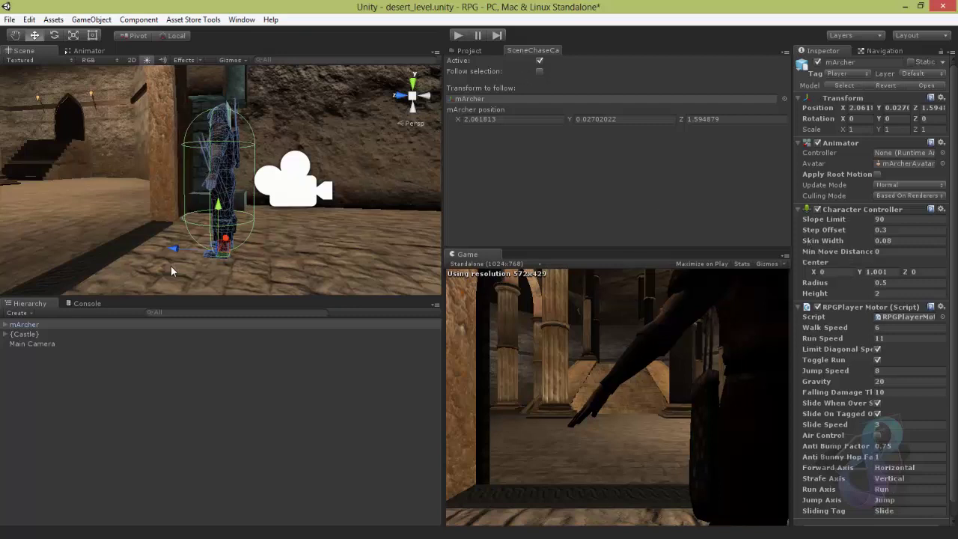
Select mArcher and browse the Project's Assets/{SCRIPTS} into the {Character Motor} folder
{"action": "left_click", "coordinate": [113, 327]}
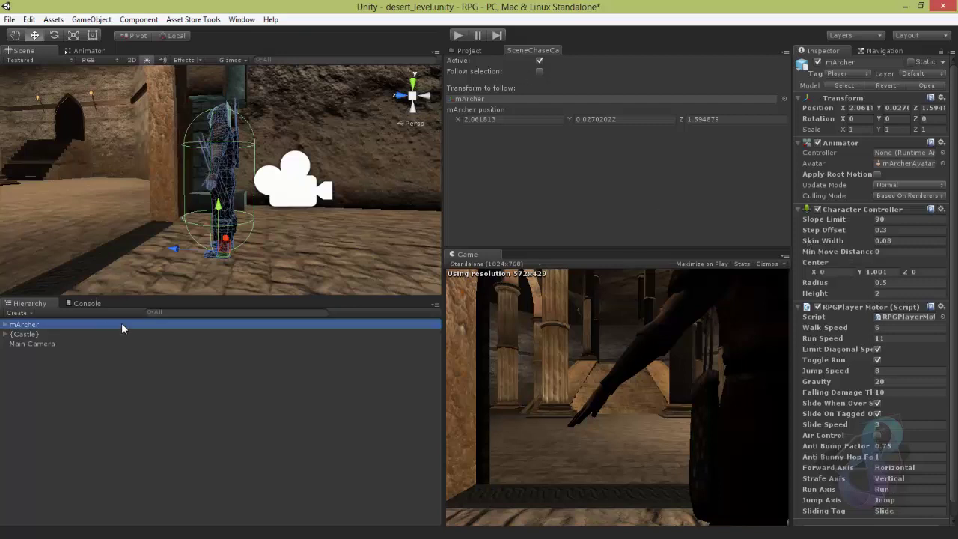
{"action": "left_click", "coordinate": [469, 50]}
{"action": "scroll", "coordinate": [535, 195], "scroll_direction": "down", "scroll_amount": 2}
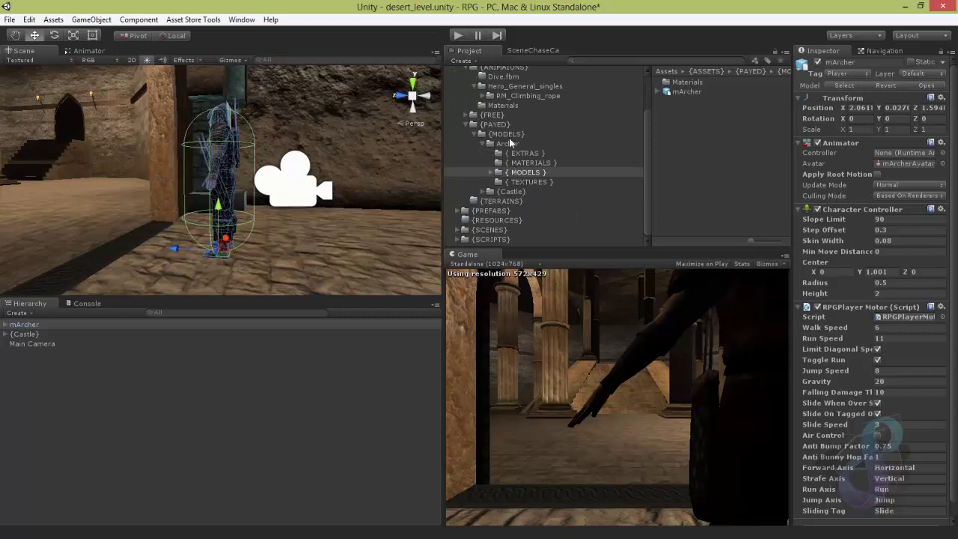
{"action": "left_click", "coordinate": [487, 239]}
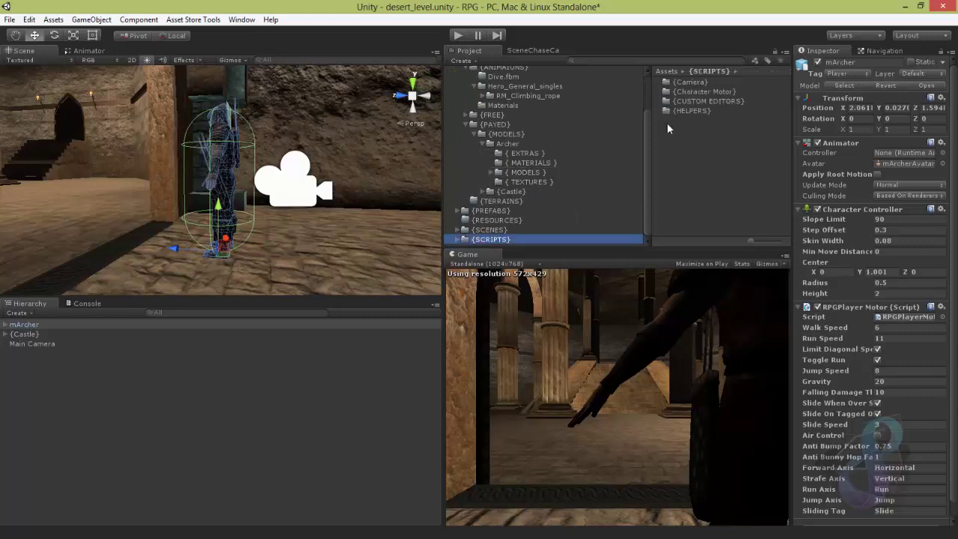
{"action": "double_click", "coordinate": [696, 91]}
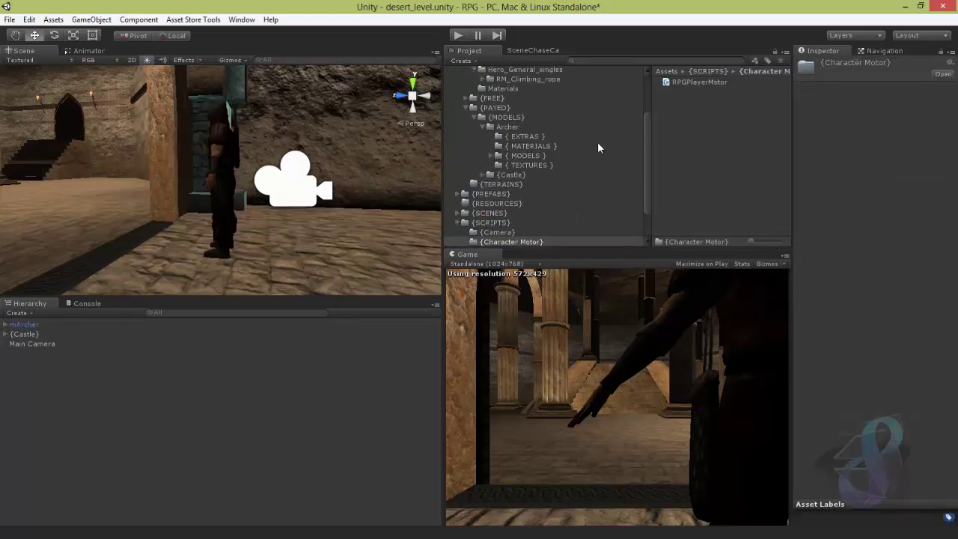
Switch to the {Camera} folder and collapse mArcher's Character Controller and RPGPlayer Motor components
{"action": "left_click", "coordinate": [50, 324]}
{"action": "scroll", "coordinate": [811, 221], "scroll_direction": "down", "scroll_amount": 1}
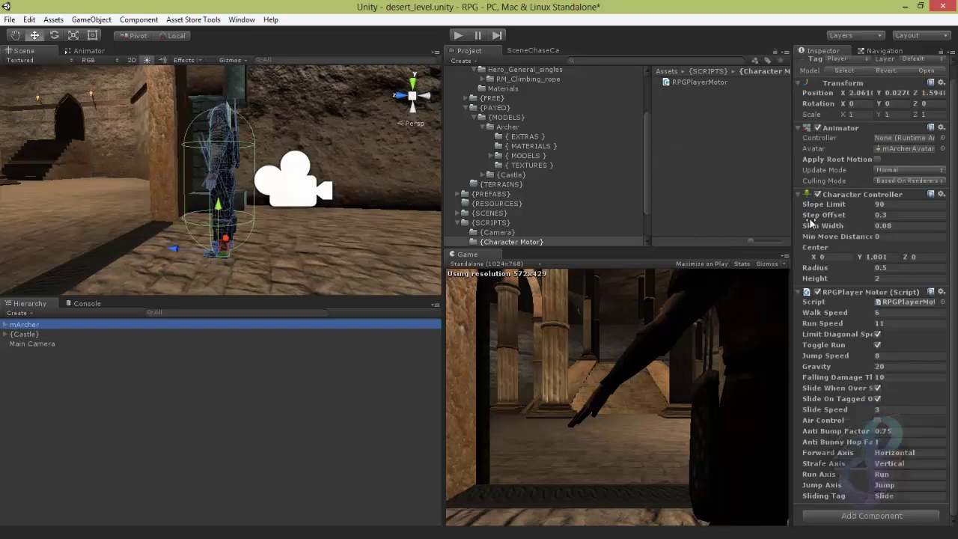
{"action": "left_click_drag", "start_coordinate": [648, 166], "coordinate": [642, 203]}
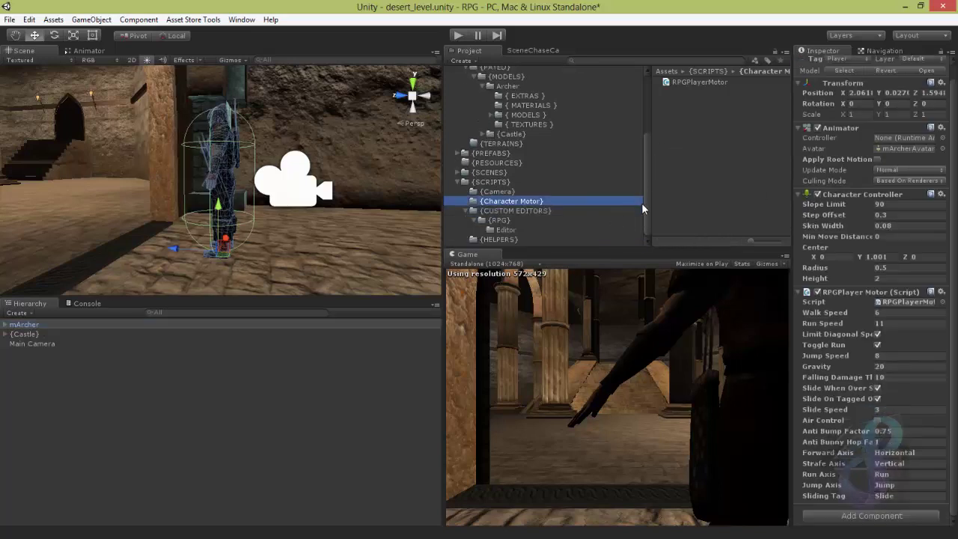
{"action": "left_click", "coordinate": [497, 192]}
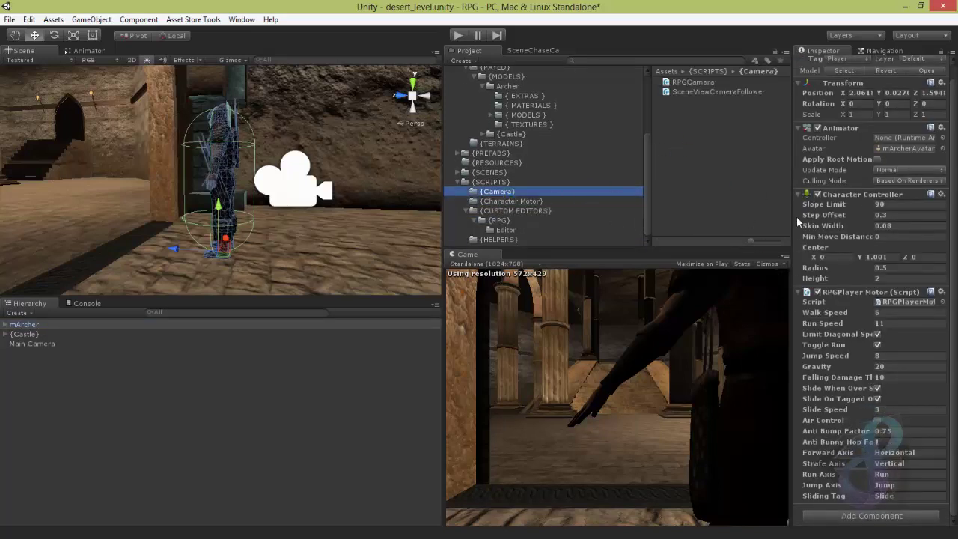
{"action": "left_click", "coordinate": [799, 194]}
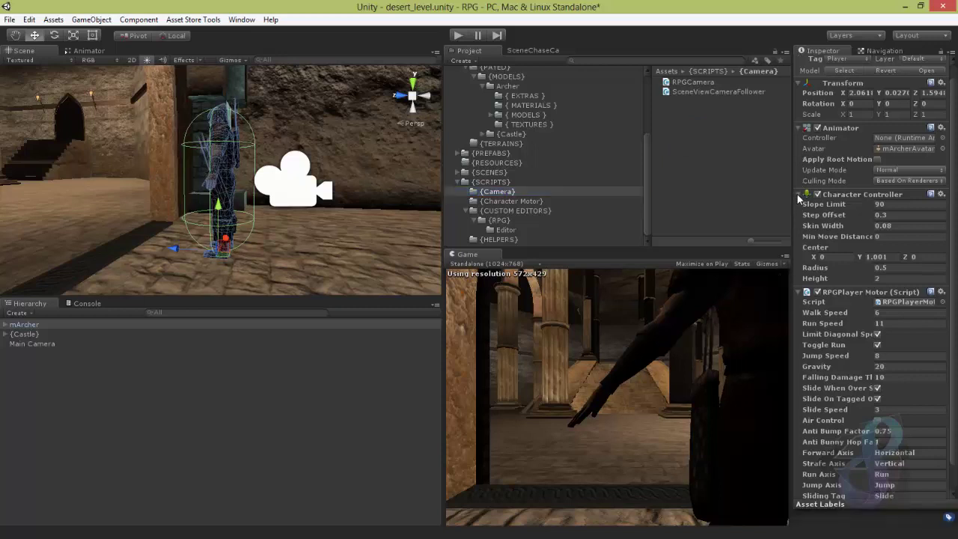
{"action": "left_click", "coordinate": [800, 195]}
{"action": "left_click", "coordinate": [800, 222]}
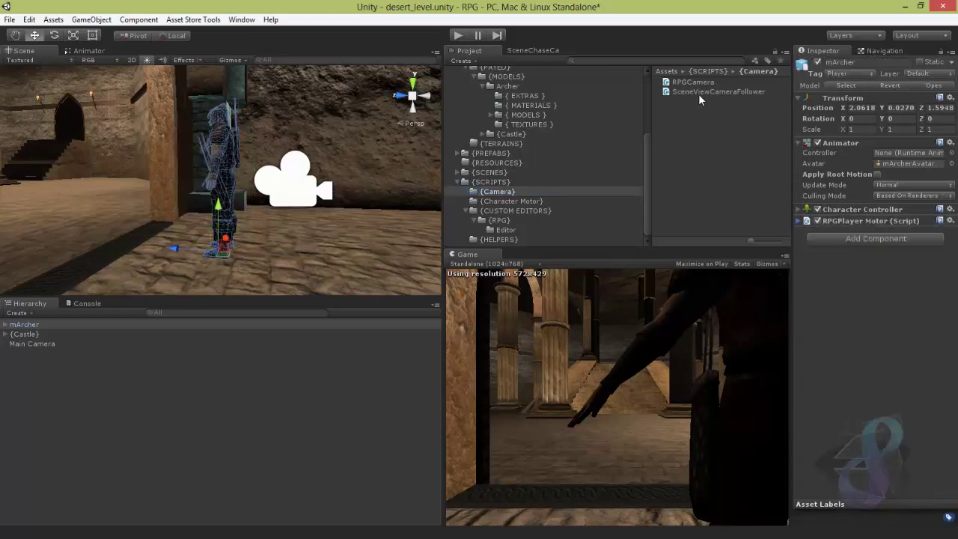
Drag SceneViewCameraFollower onto mArcher and set Scene View Followers size to 1
{"action": "left_click_drag", "start_coordinate": [702, 92], "coordinate": [858, 283]}
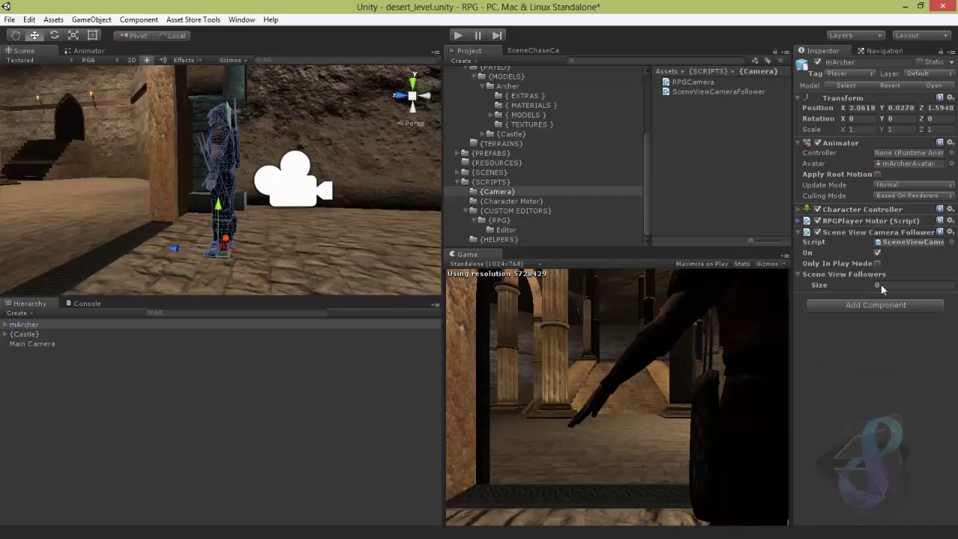
{"action": "left_click", "coordinate": [888, 287]}
{"action": "type", "text": "1"}
{"action": "key", "text": "Return"}
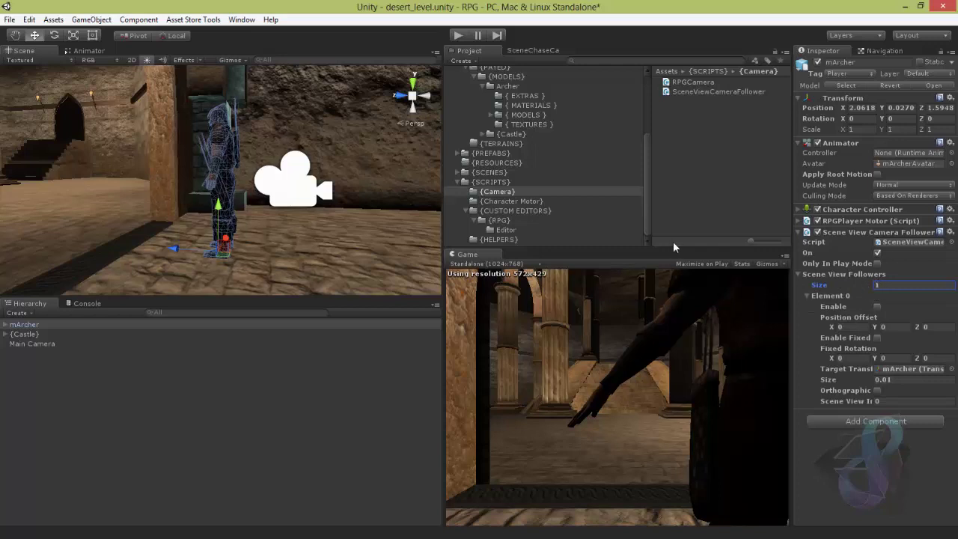
Enable follower Element 0 and adjust its position offset to Y 0.85 and Z -2.73
{"action": "left_click", "coordinate": [877, 305]}
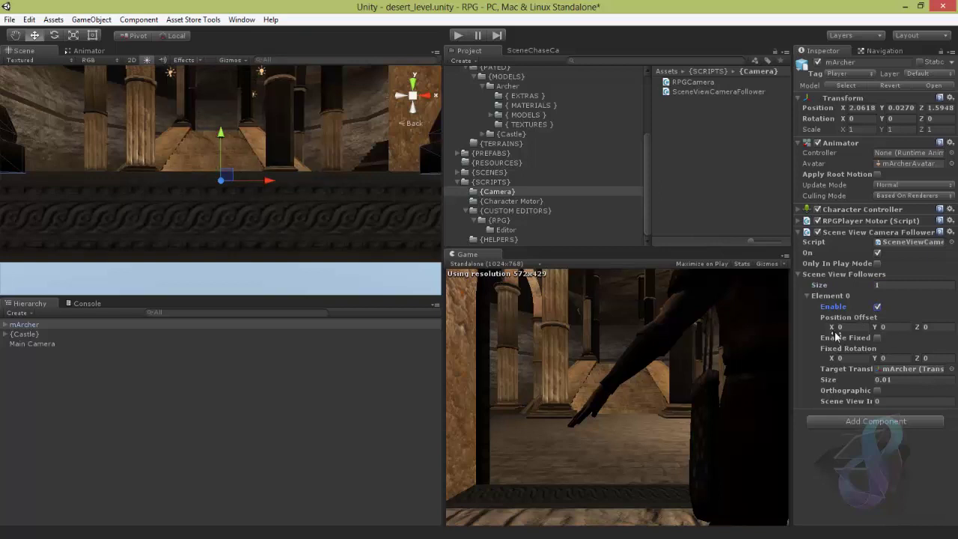
{"action": "mouse_move", "coordinate": [832, 327]}
{"action": "left_mouse_down"}
{"action": "mouse_move", "coordinate": [803, 327]}
{"action": "mouse_move", "coordinate": [830, 332]}
{"action": "left_mouse_up"}
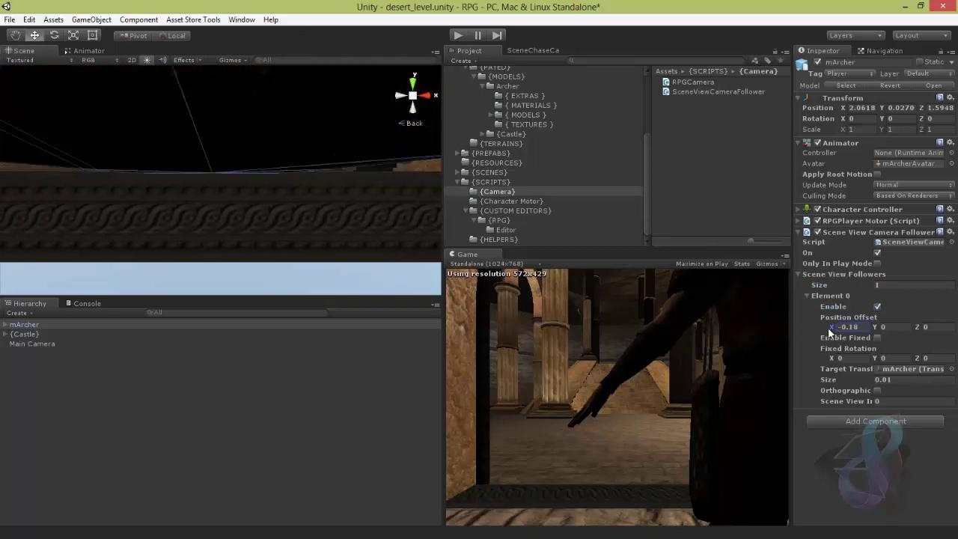
{"action": "left_click_drag", "start_coordinate": [920, 327], "coordinate": [896, 328]}
{"action": "left_click", "coordinate": [919, 333]}
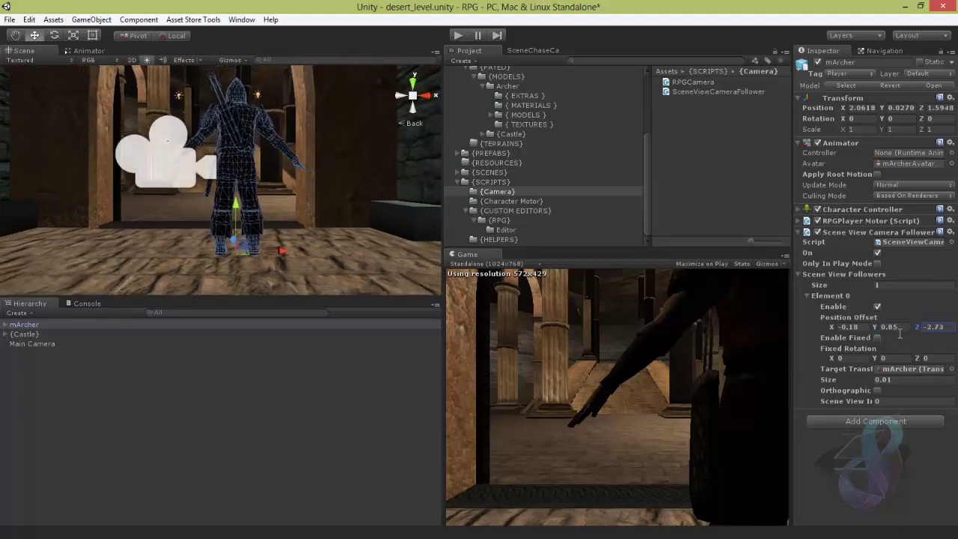
Turn on fixed rotation with Y 51.42 and Z 0, set X offset -1.38, and tick Only In Play Mode
{"action": "left_click", "coordinate": [877, 337]}
{"action": "left_click", "coordinate": [923, 358]}
{"action": "double_click", "coordinate": [940, 361]}
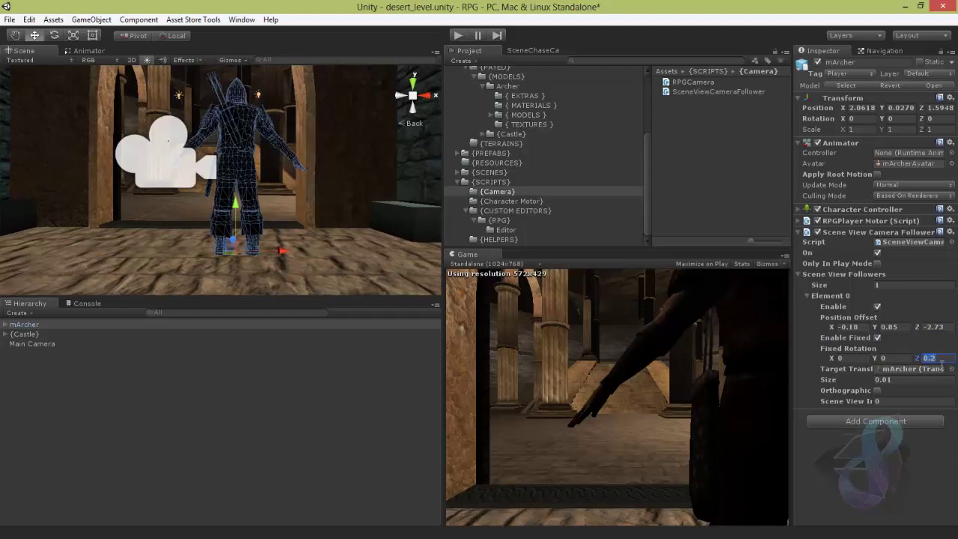
{"action": "type", "text": "0"}
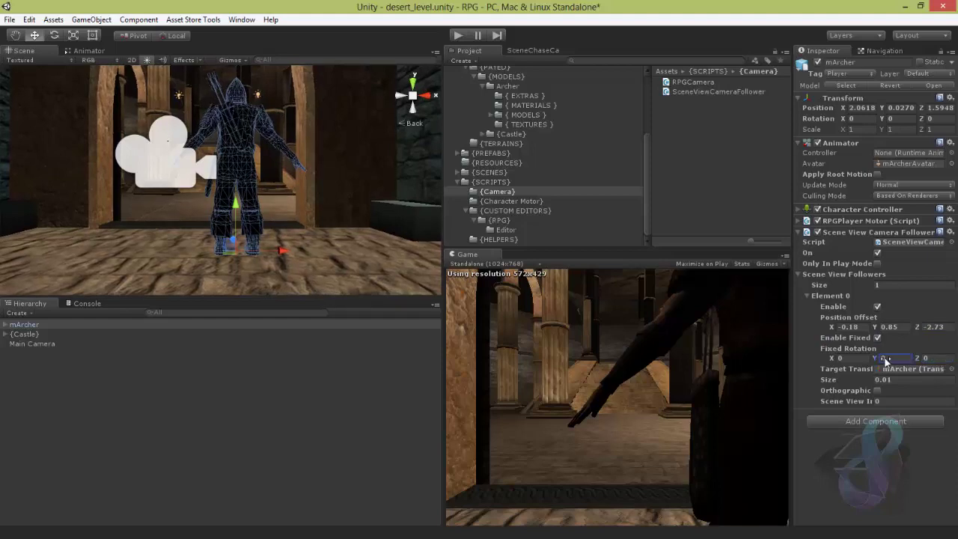
{"action": "left_click_drag", "start_coordinate": [886, 360], "coordinate": [8, 362]}
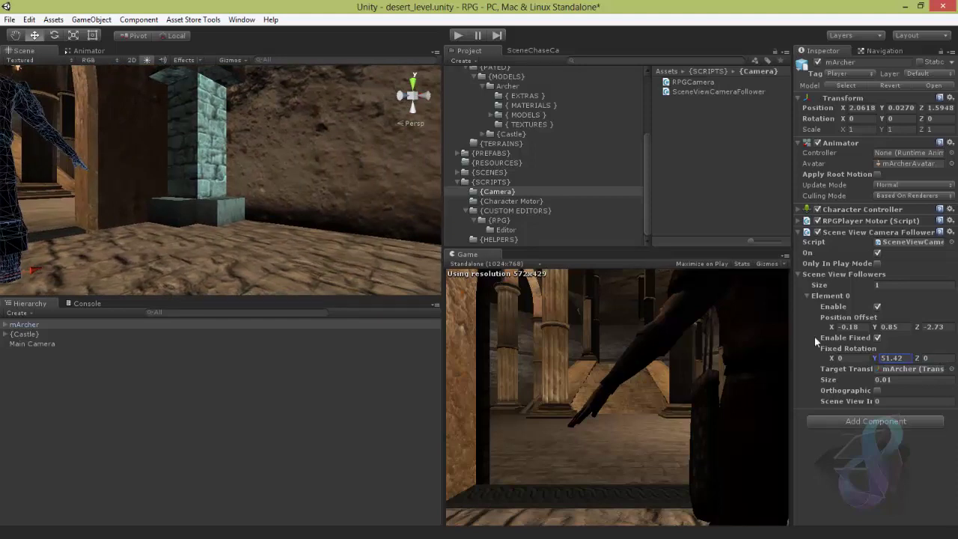
{"action": "left_click_drag", "start_coordinate": [838, 332], "coordinate": [756, 367]}
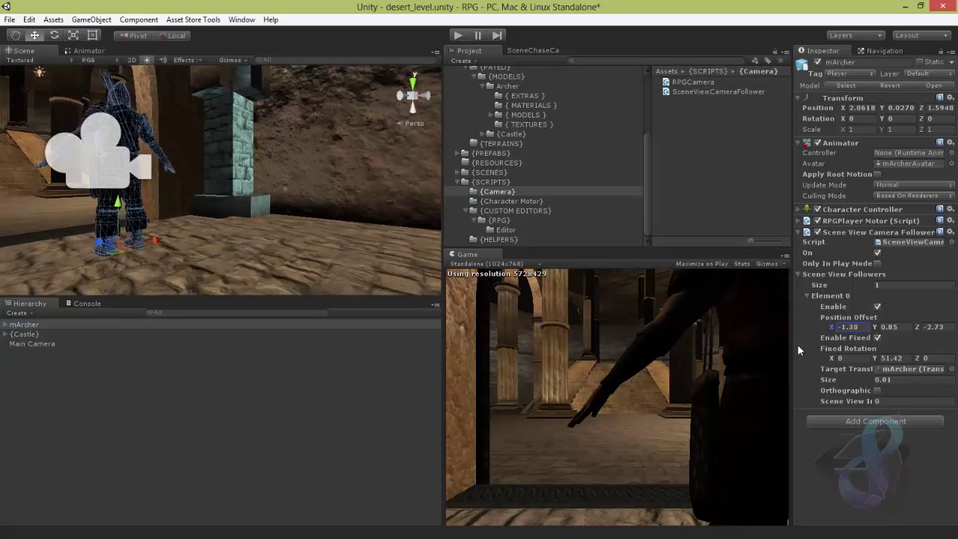
{"action": "left_click", "coordinate": [877, 263]}
Enter play mode and walk the archer through the archway and up the stairs, turning right
{"action": "left_click", "coordinate": [459, 40]}
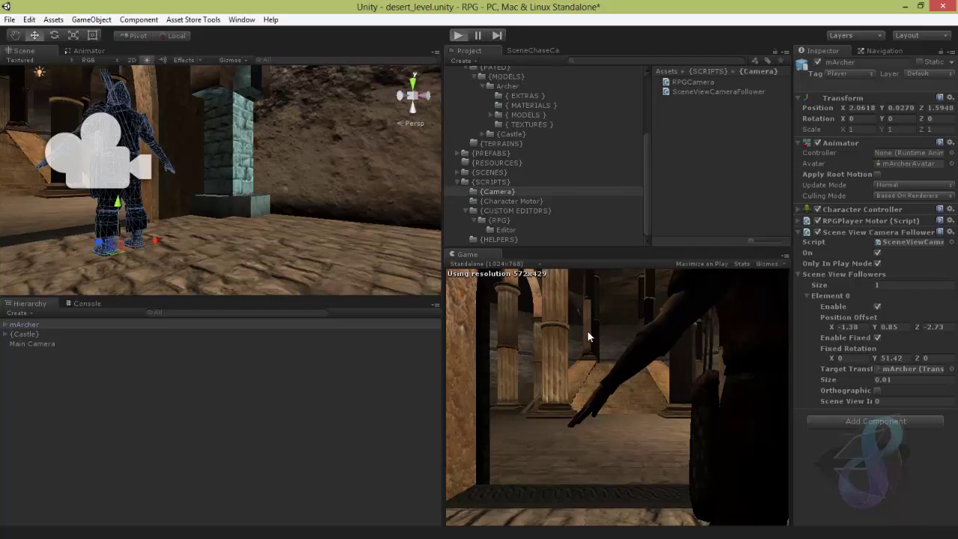
{"action": "key", "text": "ctrl+p"}
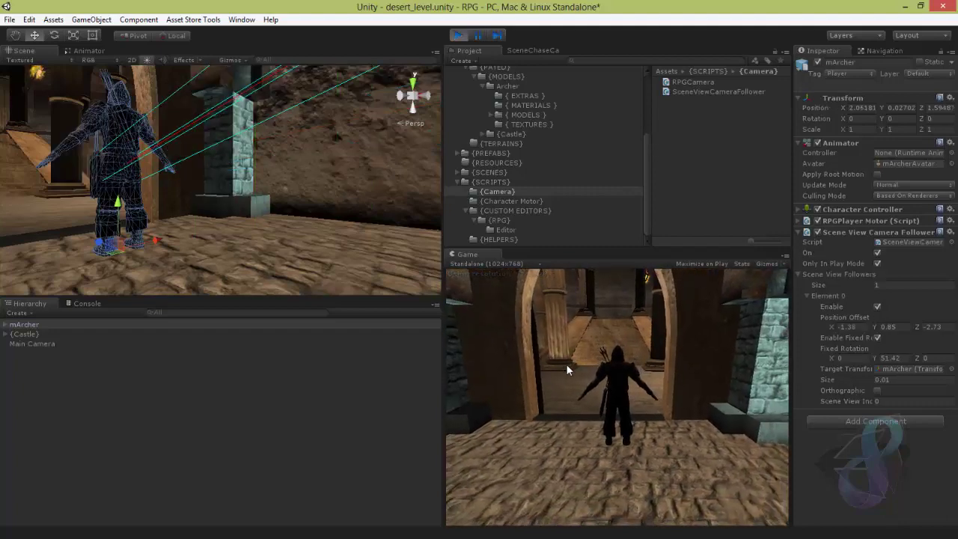
{"action": "key", "text": "w"}
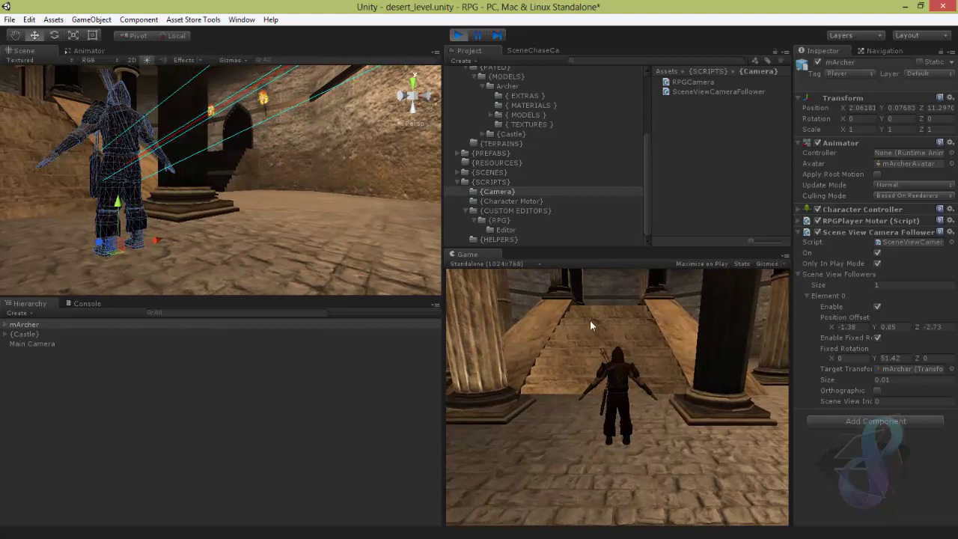
{"action": "key", "text": "w"}
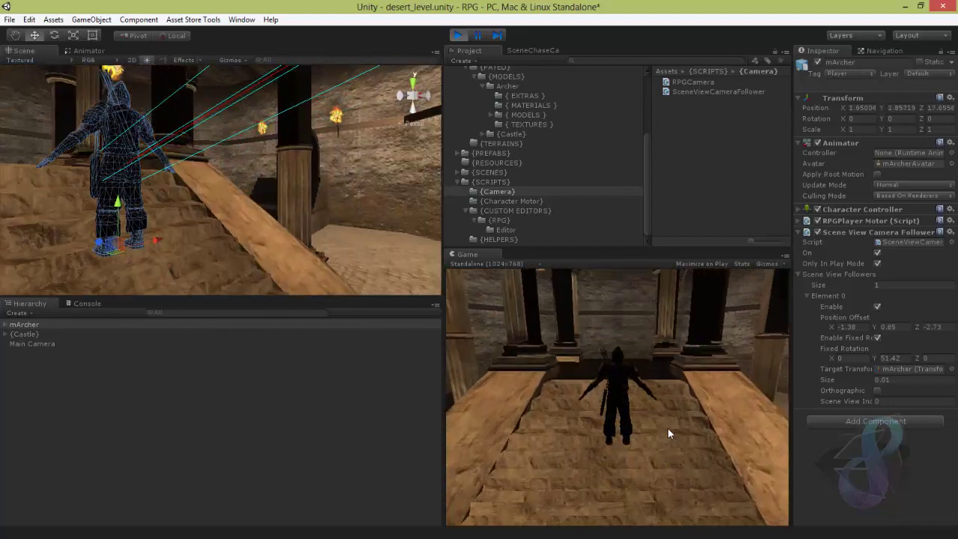
{"action": "key", "text": "d"}
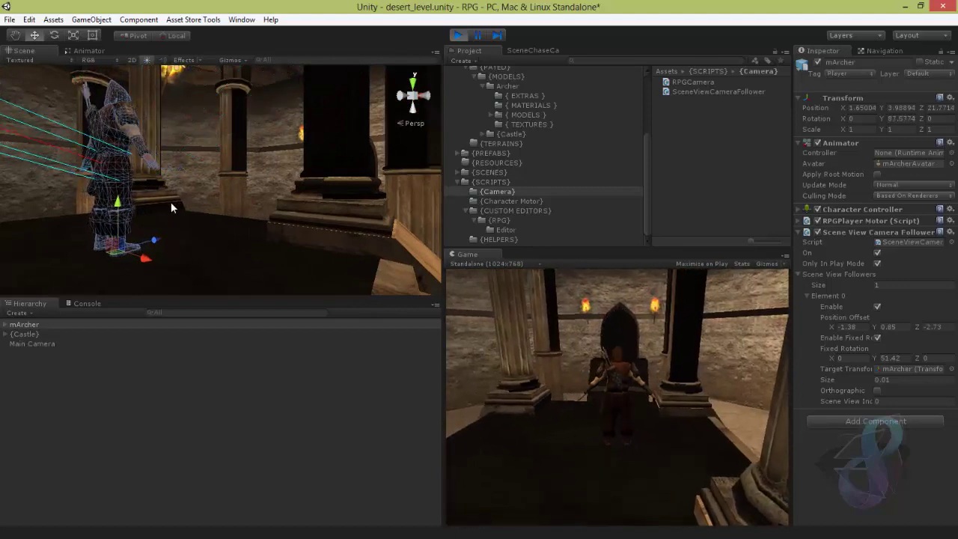
Walk the archer backward across the room, then forward up the stairs onto the upper floor
{"action": "key", "text": "s"}
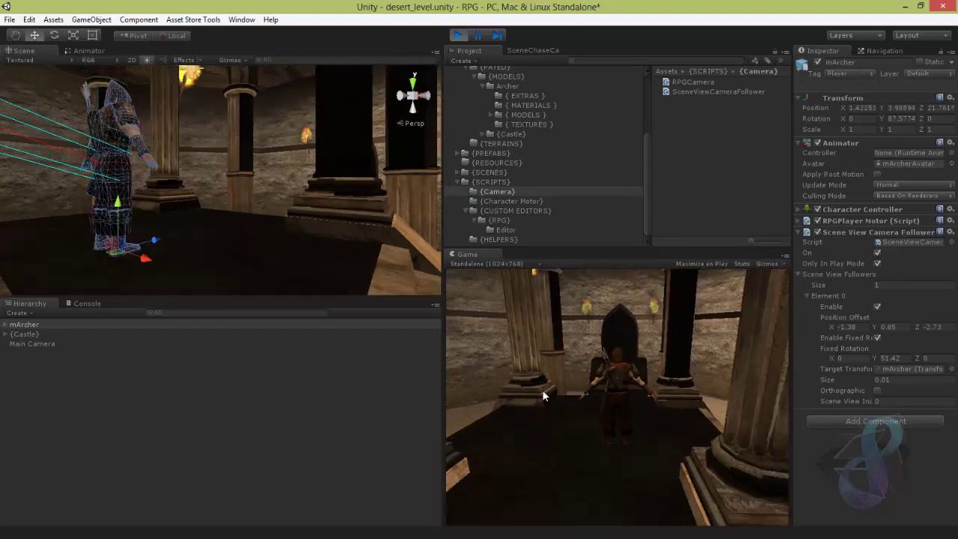
{"action": "key", "text": "s"}
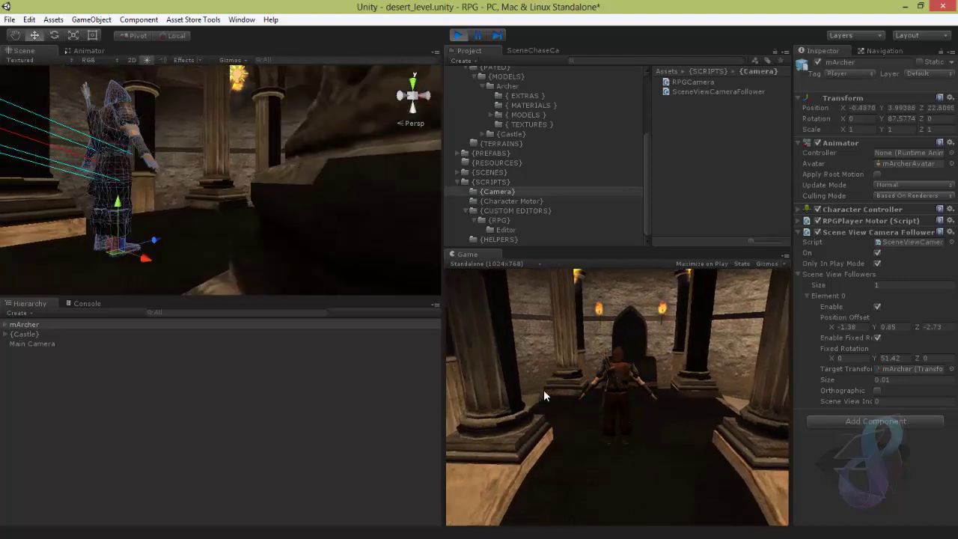
{"action": "key", "text": "s"}
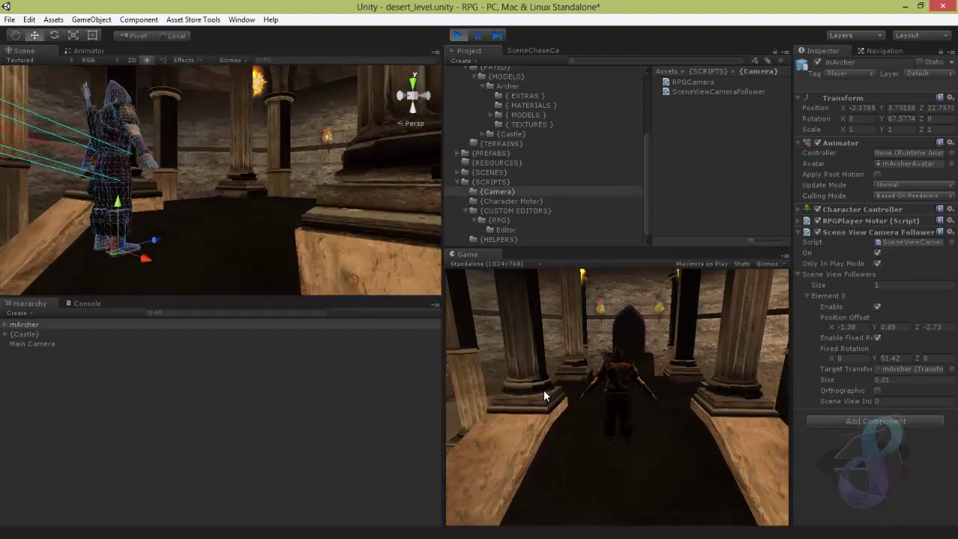
{"action": "key", "text": "s"}
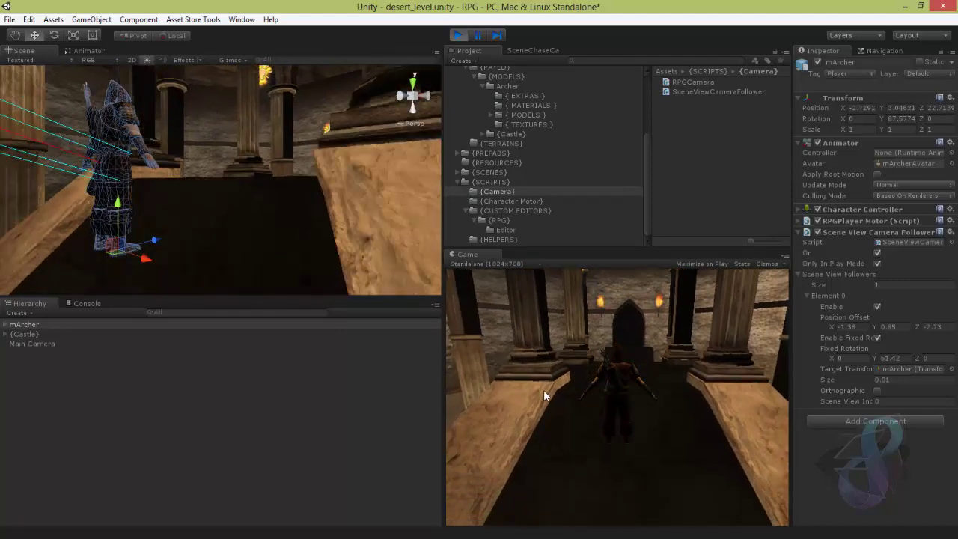
{"action": "key", "text": "s"}
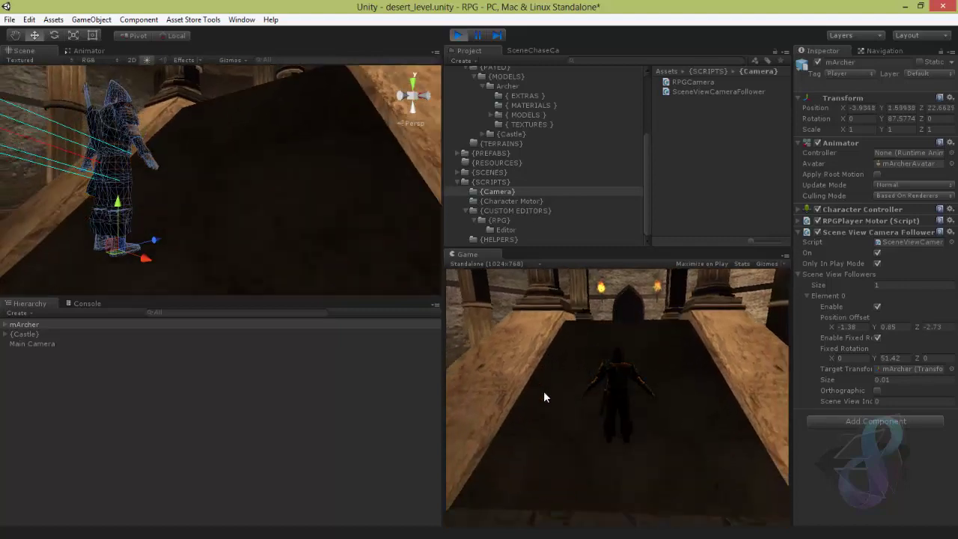
{"action": "key", "text": "s"}
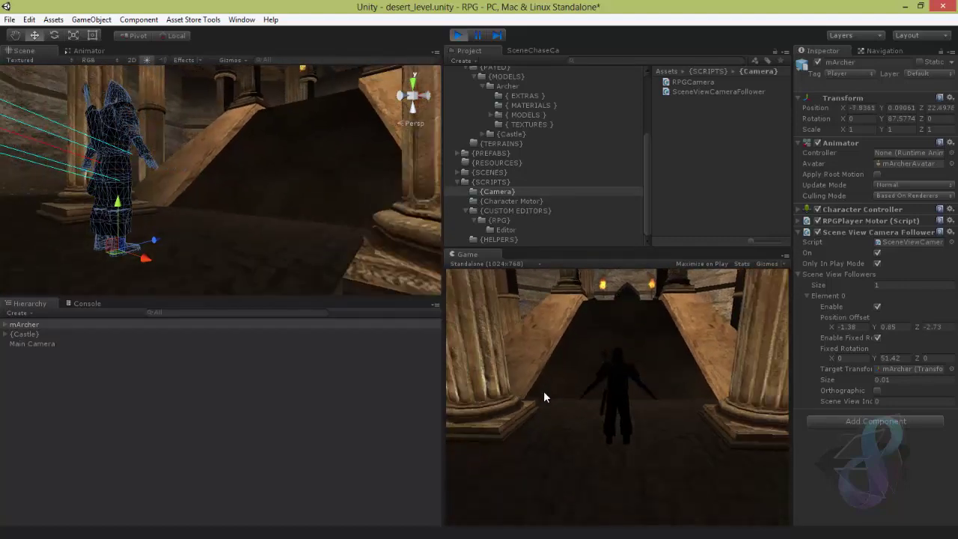
{"action": "key", "text": "d"}
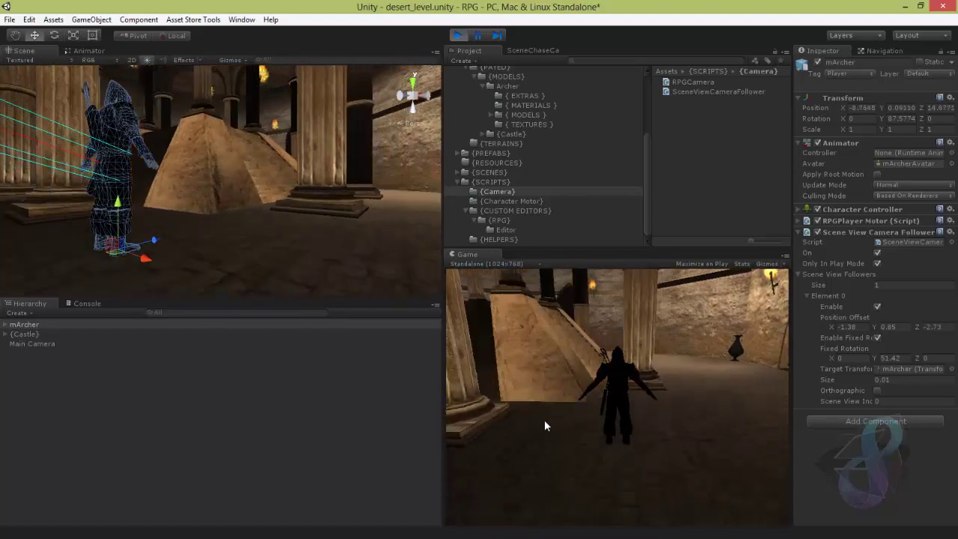
{"action": "key", "text": "w"}
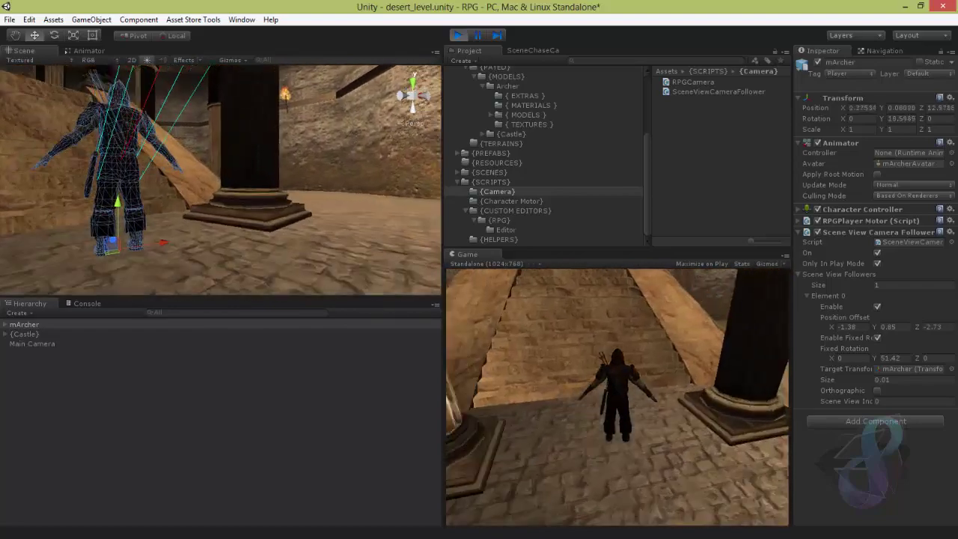
{"action": "key", "text": "w"}
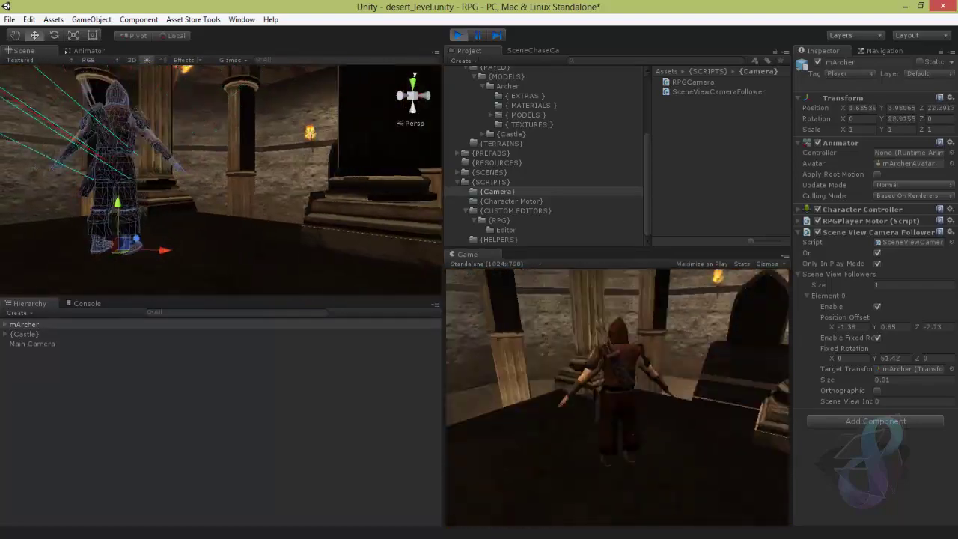
{"action": "key", "text": "w"}
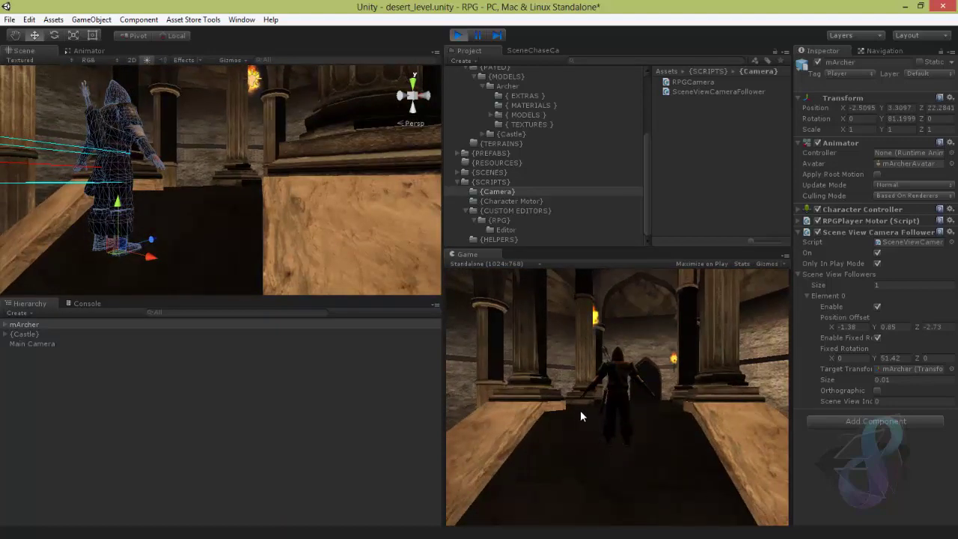
Expand Character Controller, stop play mode, and select RPGPlayerMotor in the {Character Motor} folder
{"action": "left_click", "coordinate": [804, 210]}
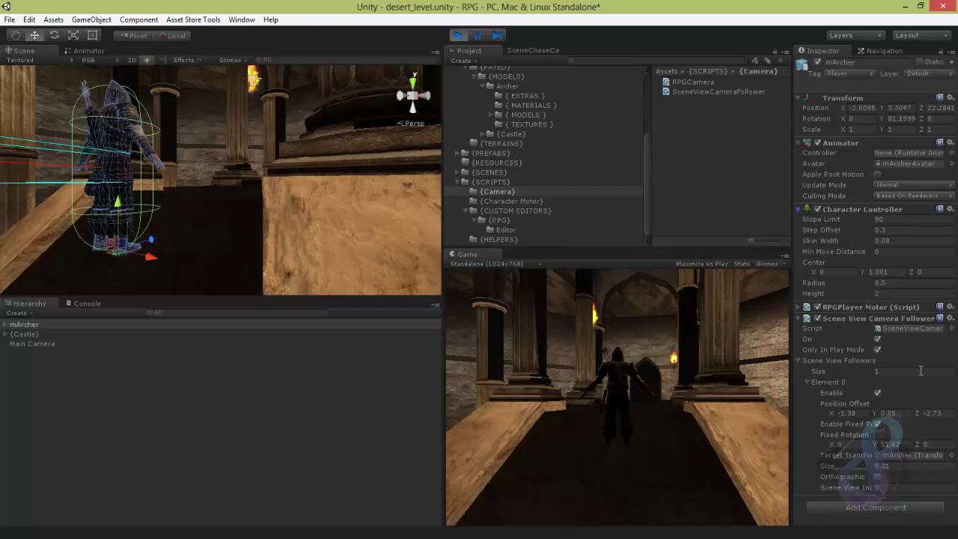
{"action": "left_click", "coordinate": [458, 35]}
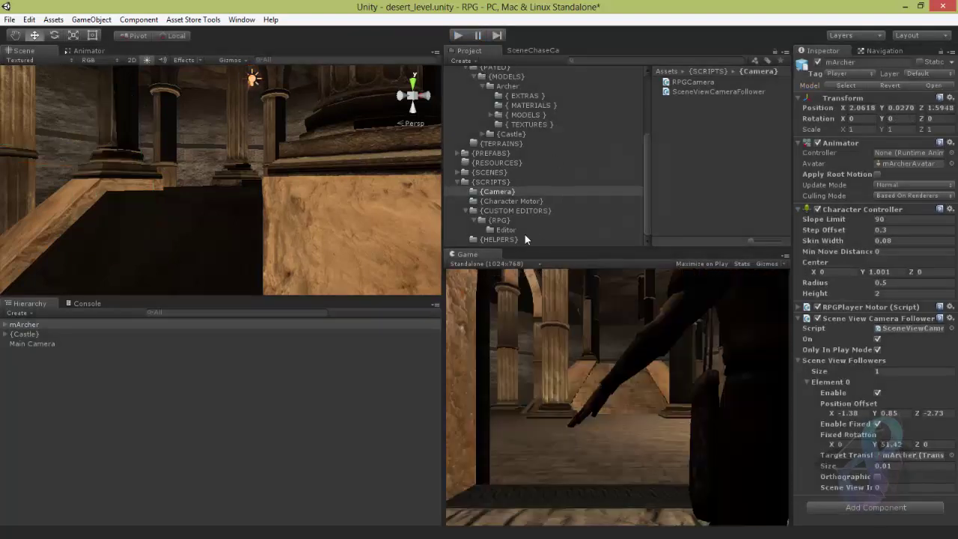
{"action": "left_click", "coordinate": [506, 201]}
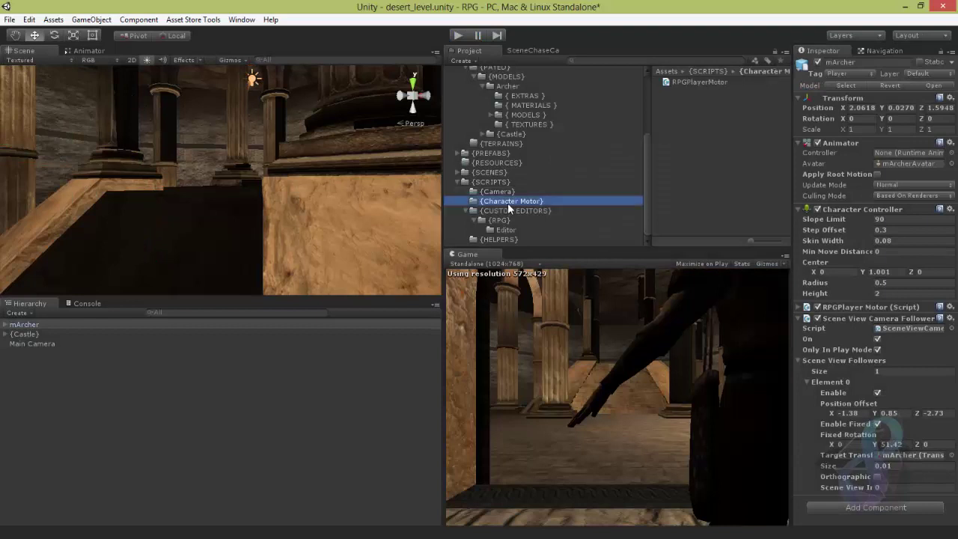
{"action": "left_click", "coordinate": [688, 78]}
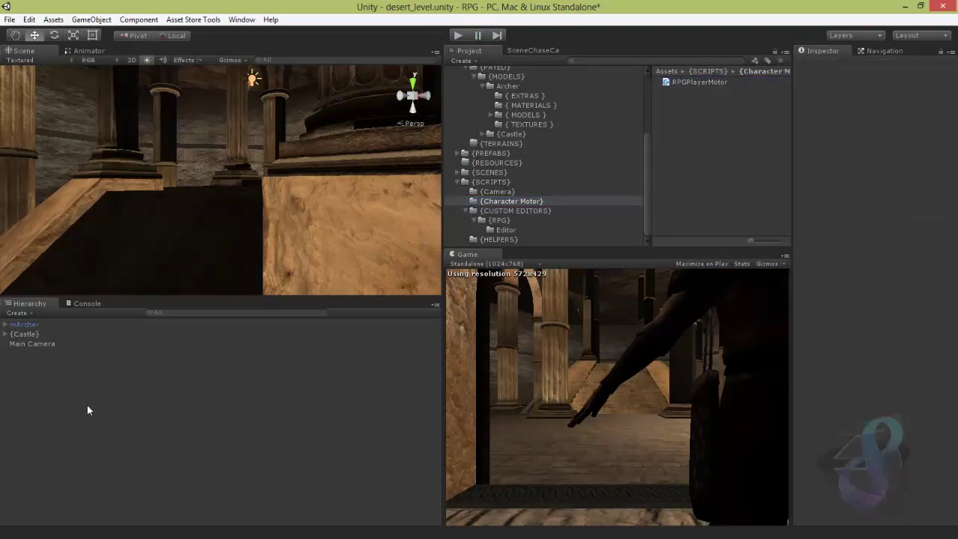
{"action": "key", "text": "alt+Tab"}
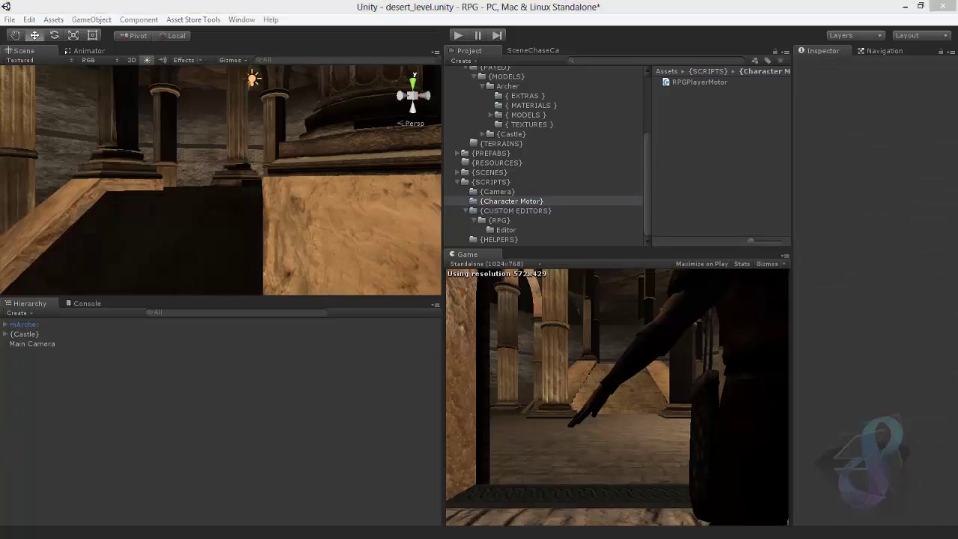
Dismiss the file modification warning and open RPGPlayerMotor.cs from Solution Explorer
{"action": "left_click", "coordinate": [573, 307]}
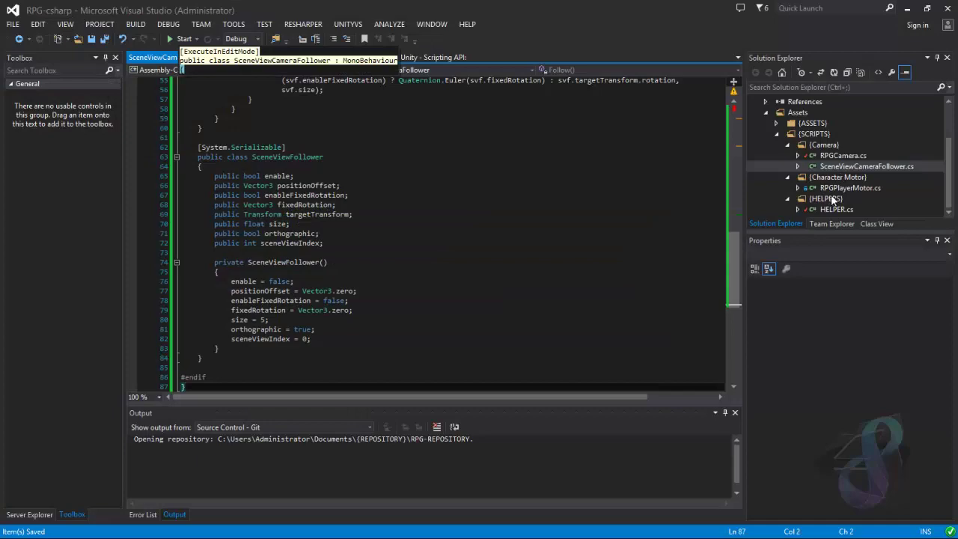
{"action": "left_click", "coordinate": [832, 190]}
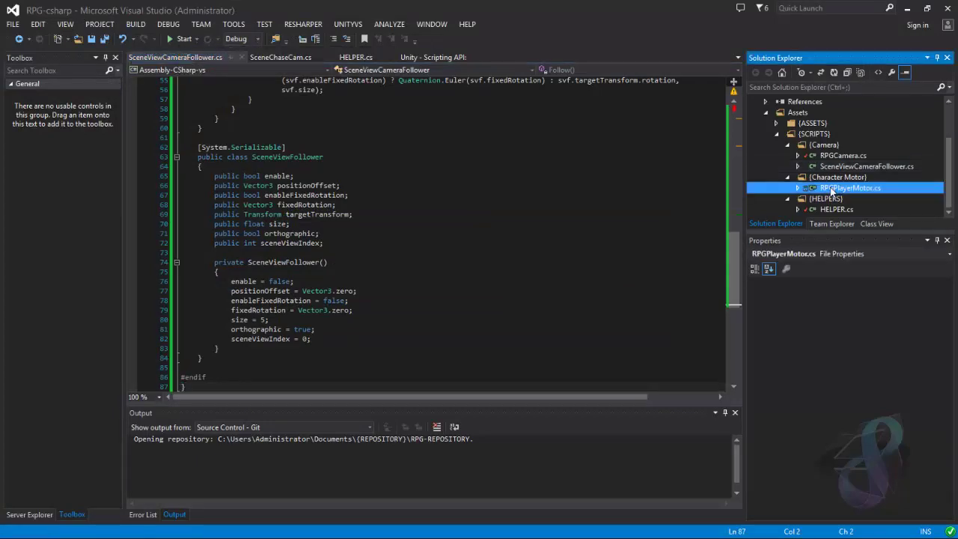
{"action": "key", "text": "Return"}
{"action": "scroll", "coordinate": [436, 238], "scroll_direction": "down", "scroll_amount": 20}
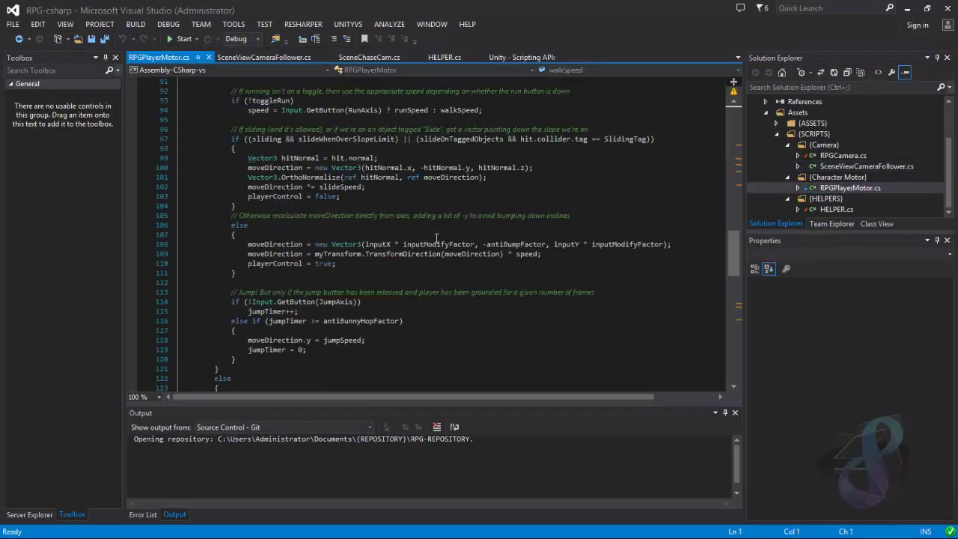
{"action": "scroll", "coordinate": [445, 239], "scroll_direction": "up", "scroll_amount": 15}
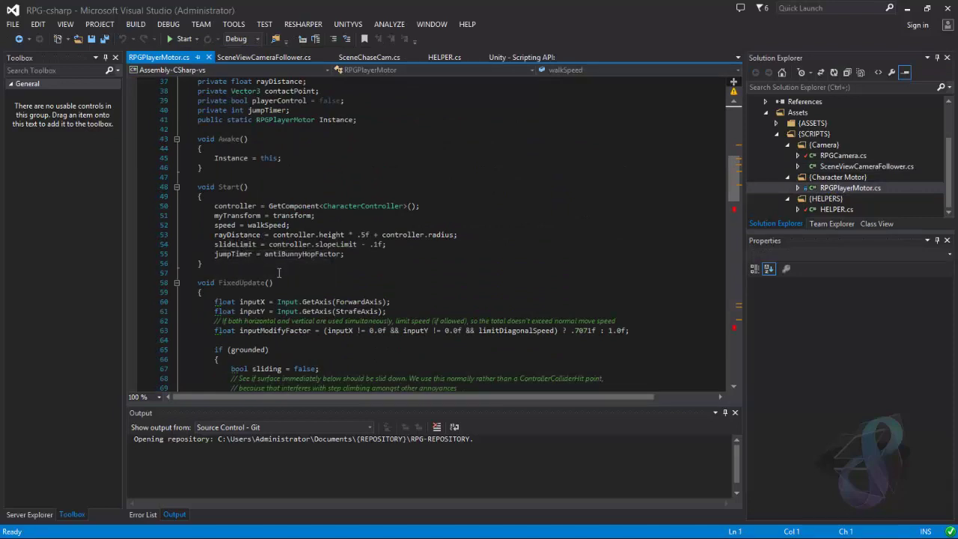
Highlight line 54 in Start, where slideLimit is set to controller.slopeLimit - .1f
{"action": "left_click_drag", "start_coordinate": [215, 253], "coordinate": [390, 252]}
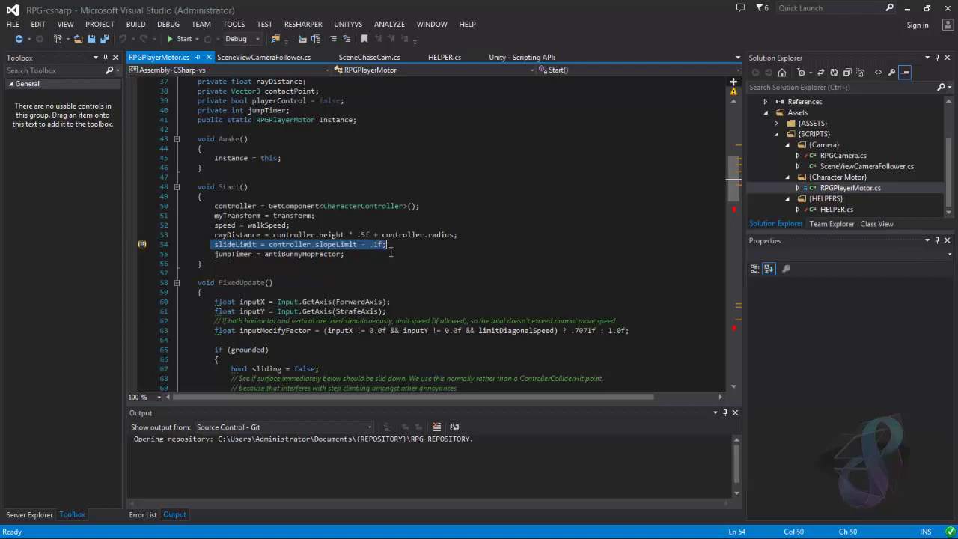
{"action": "left_click", "coordinate": [400, 250]}
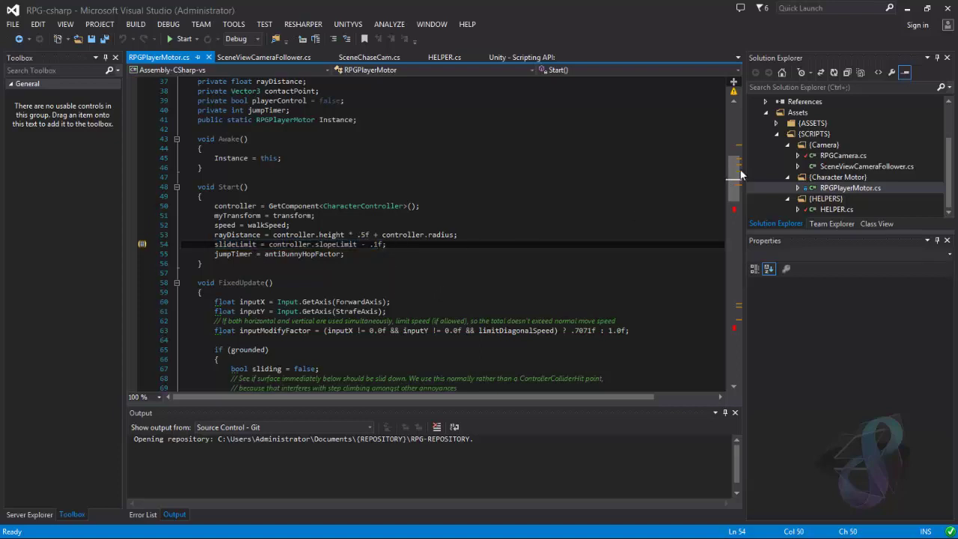
{"action": "left_click_drag", "start_coordinate": [735, 175], "coordinate": [731, 186]}
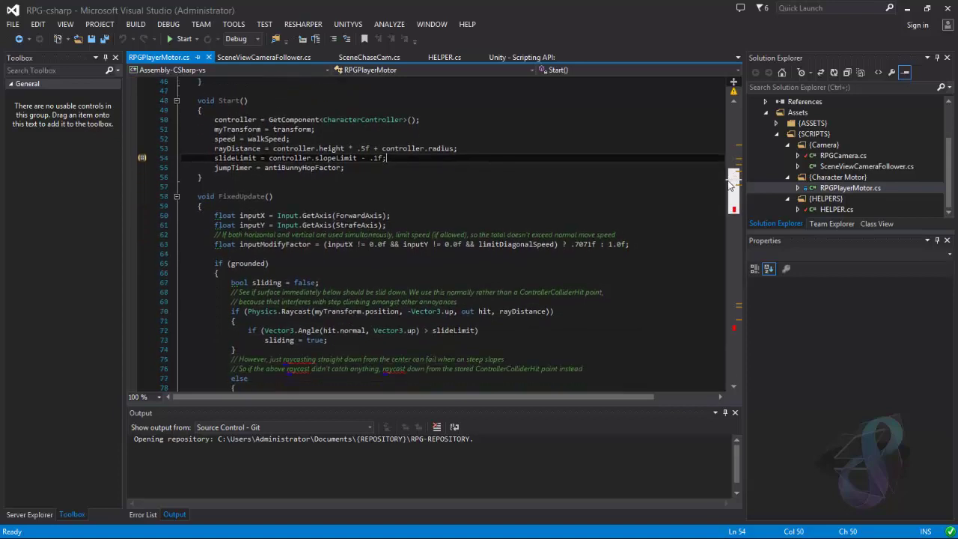
{"action": "scroll", "coordinate": [731, 186], "scroll_direction": "up", "scroll_amount": 4}
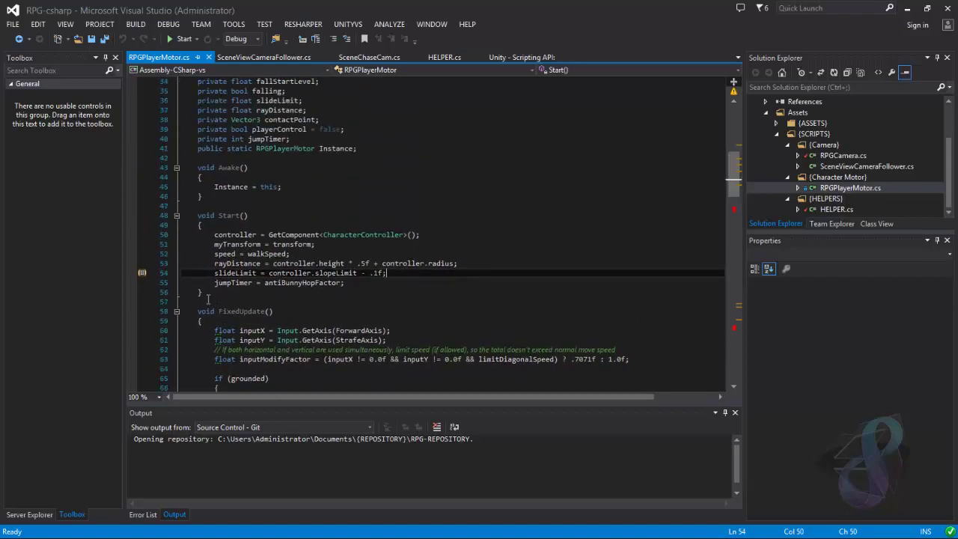
{"action": "left_click_drag", "start_coordinate": [217, 277], "coordinate": [405, 279]}
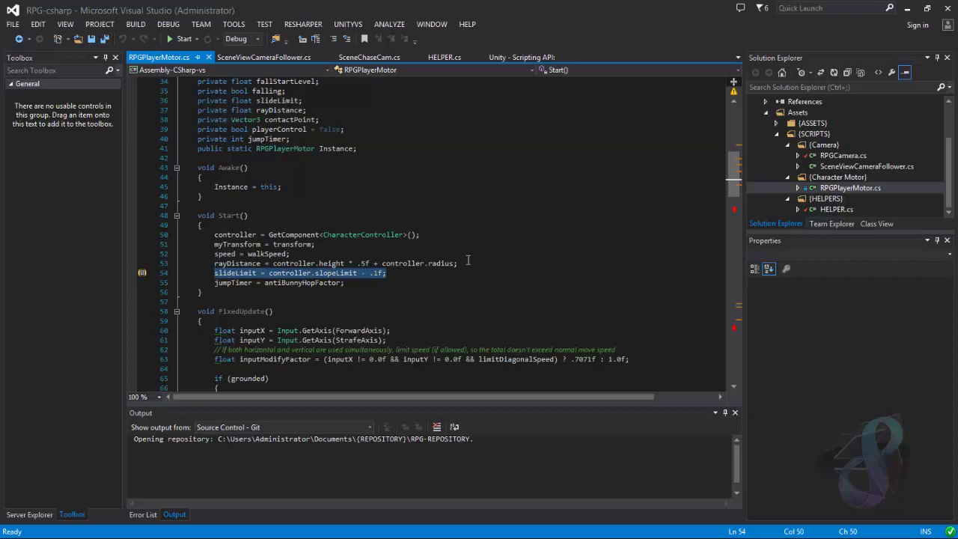
{"action": "scroll", "coordinate": [468, 260], "scroll_direction": "down", "scroll_amount": 6}
{"action": "scroll", "coordinate": [466, 269], "scroll_direction": "up", "scroll_amount": 17}
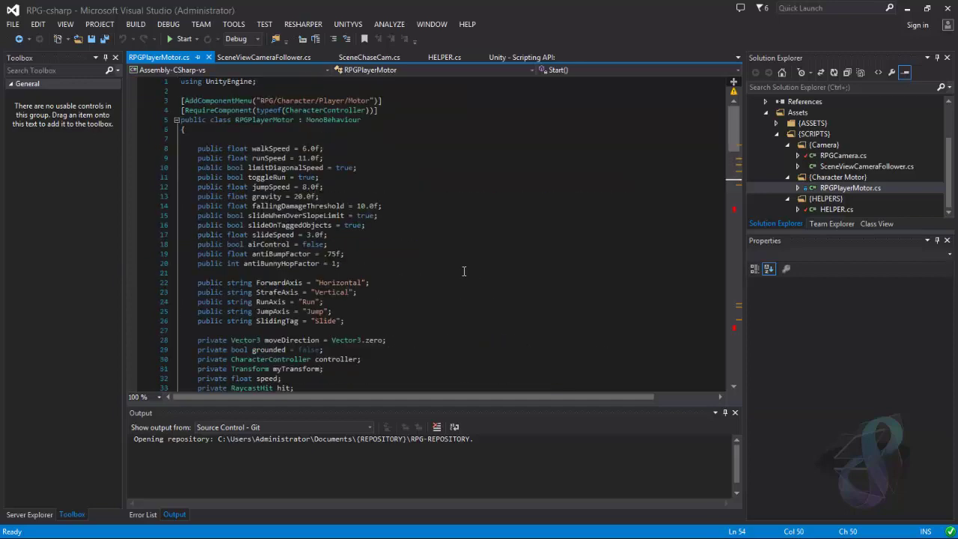
Back in Unity, select mArcher and highlight the Character Controller's Slope Limit value of 90
{"action": "key", "text": "alt+Tab"}
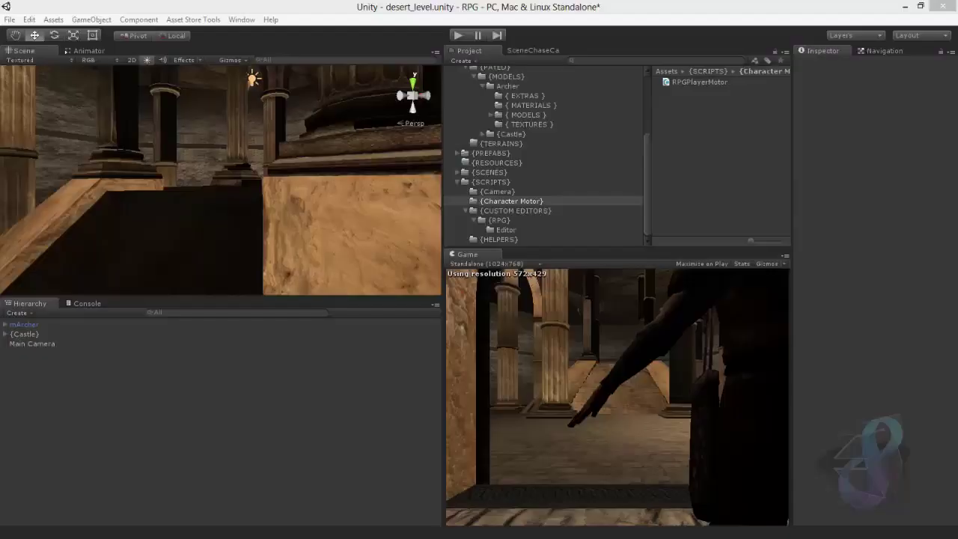
{"action": "left_click", "coordinate": [23, 324]}
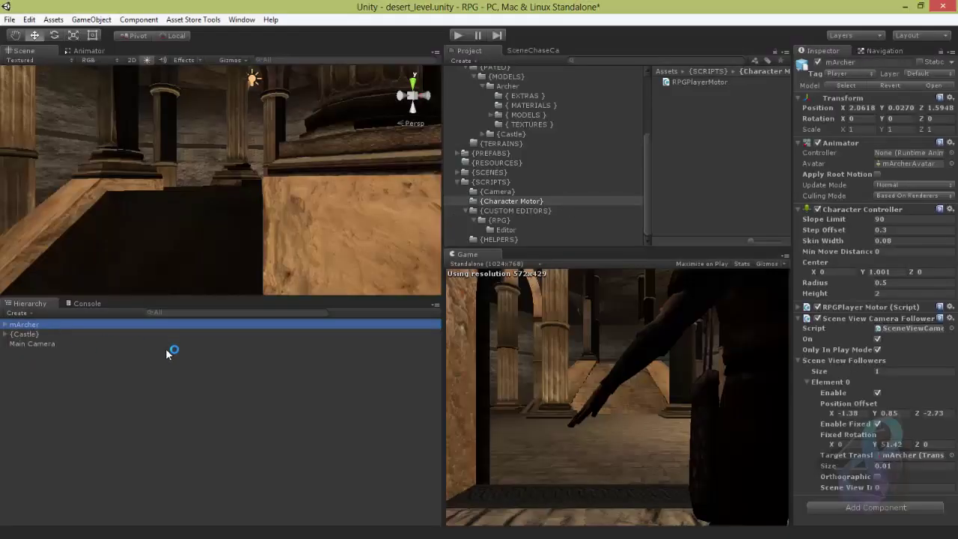
{"action": "left_click", "coordinate": [889, 219]}
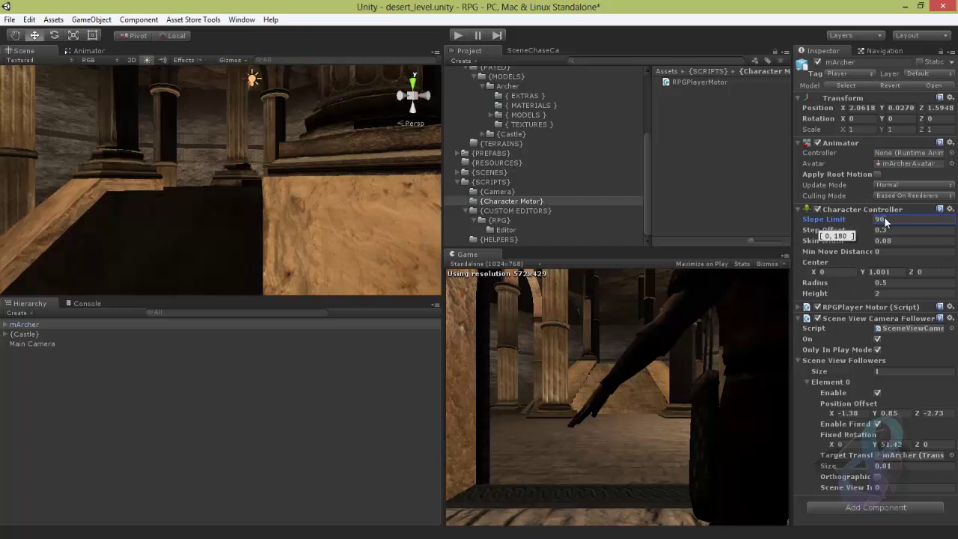
{"action": "left_click_drag", "start_coordinate": [886, 219], "coordinate": [877, 225]}
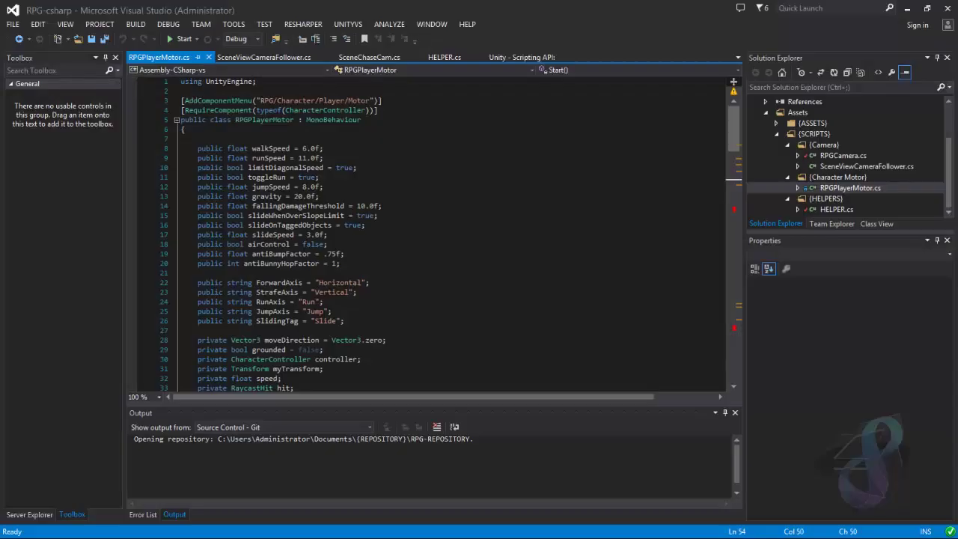
Click through RPGPlayerMotor's field declarations around the walkSpeed line
{"action": "left_click", "coordinate": [479, 265]}
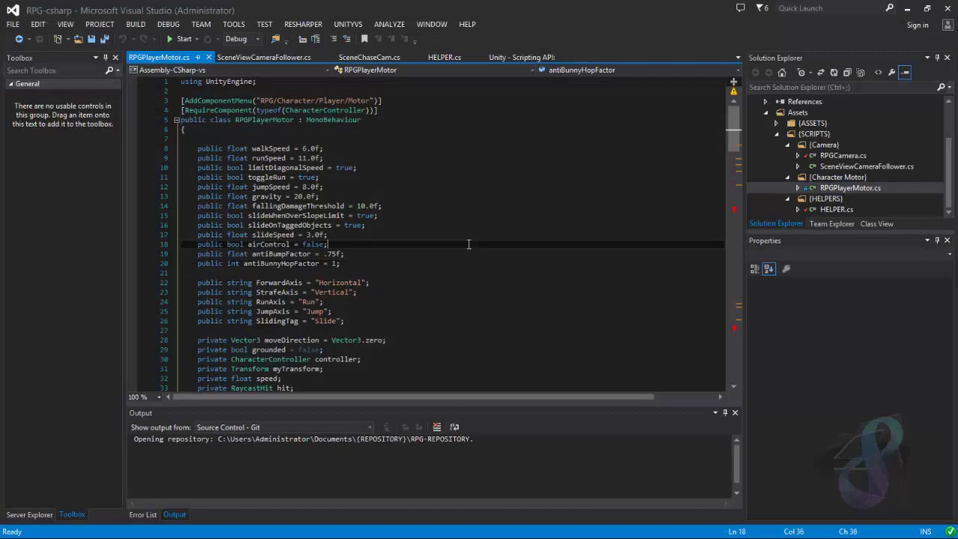
{"action": "left_click", "coordinate": [465, 149]}
{"action": "left_click", "coordinate": [474, 129]}
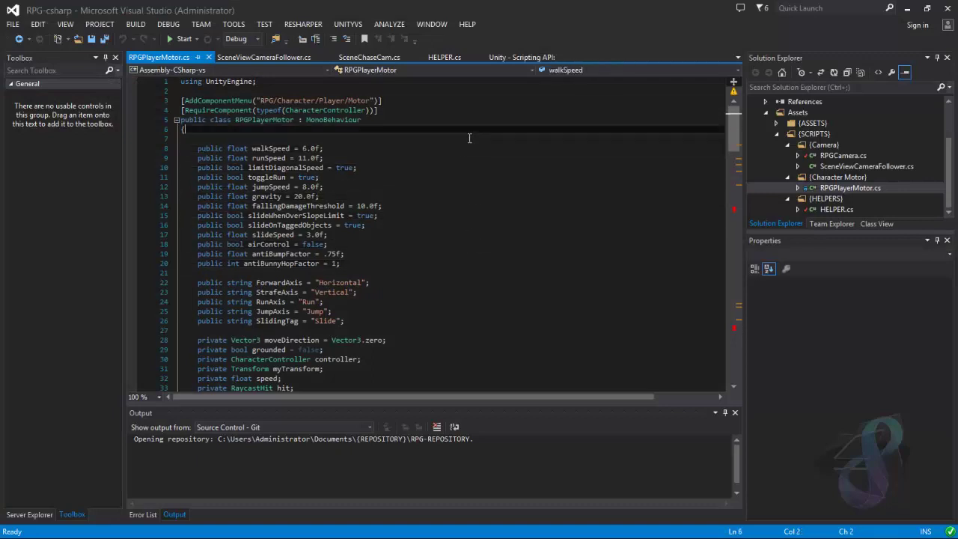
{"action": "left_click", "coordinate": [348, 141]}
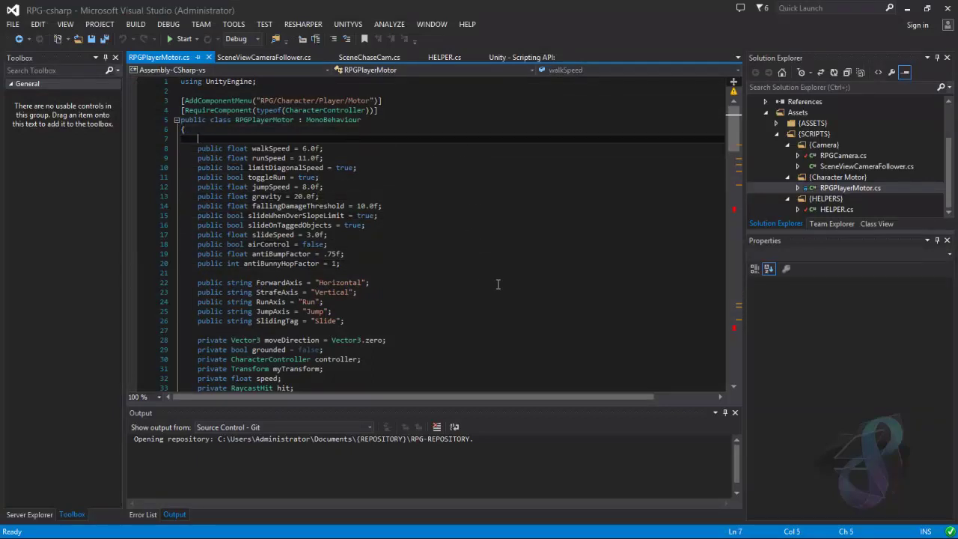
{"action": "left_click_drag", "start_coordinate": [733, 142], "coordinate": [726, 178]}
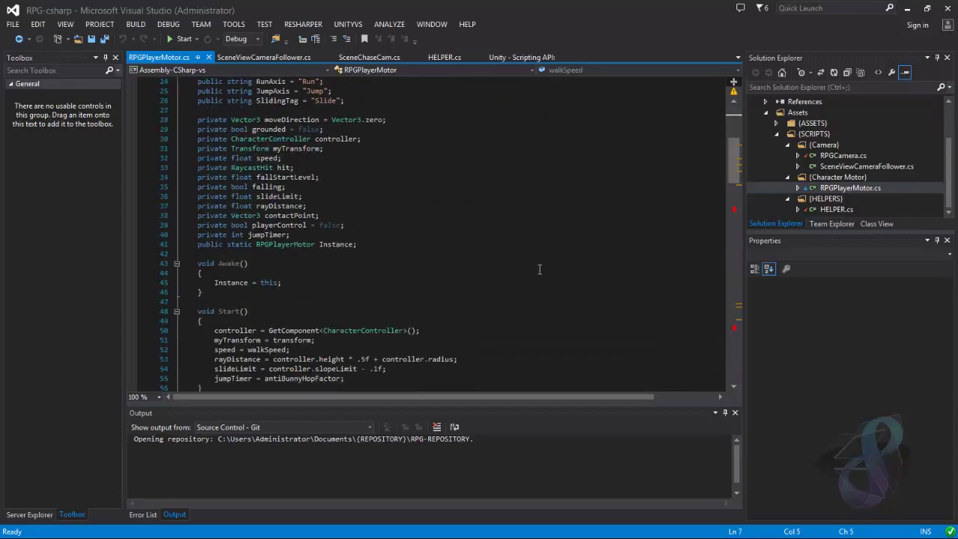
Select slideLimit on line 54, start a Ctrl+R Rename, then minimize Visual Studio
{"action": "double_click", "coordinate": [217, 369]}
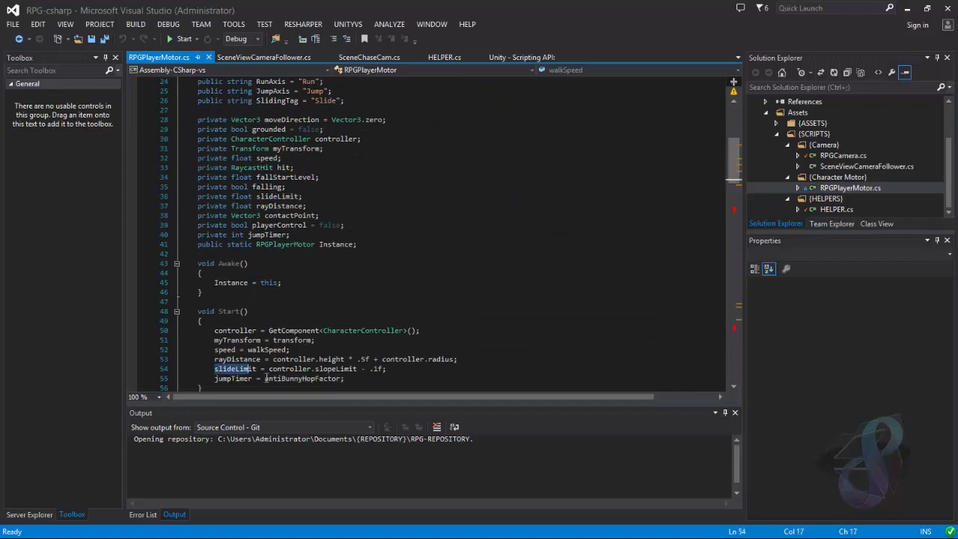
{"action": "left_click_drag", "start_coordinate": [216, 369], "coordinate": [264, 379]}
{"action": "key", "text": "ctrl+r"}
{"action": "key", "text": "ctrl+r"}
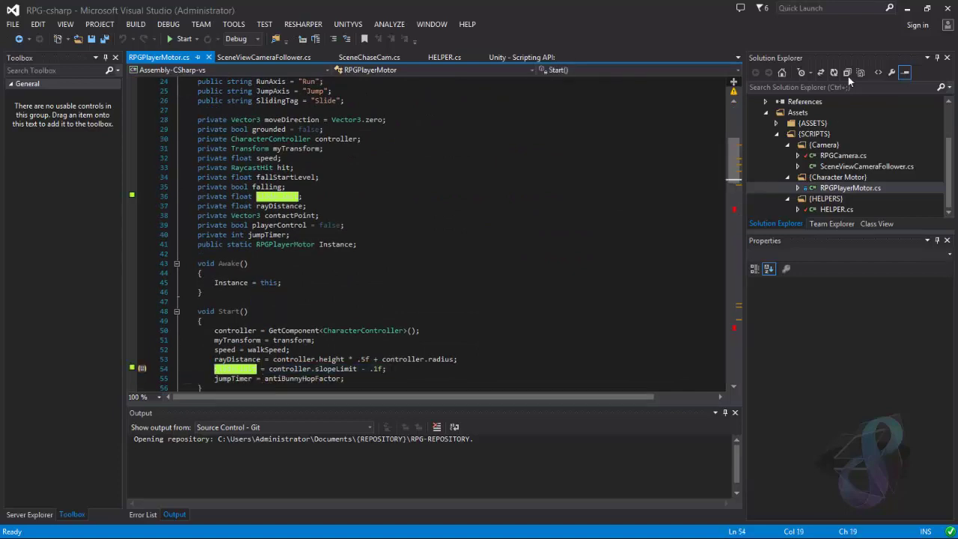
{"action": "left_click", "coordinate": [907, 9]}
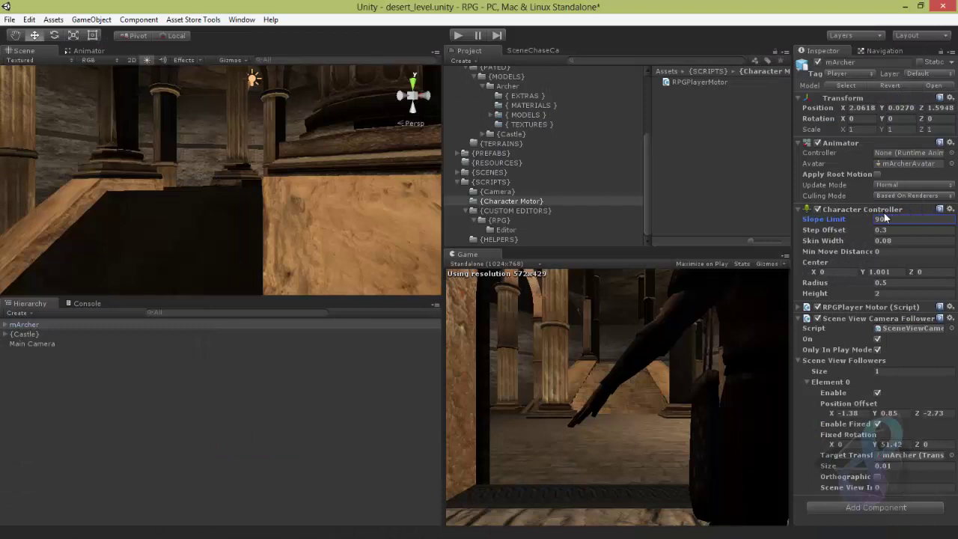
Enter play mode and rotate the archer with D and A until it reaches rotation Y 167.6
{"action": "left_click", "coordinate": [457, 36]}
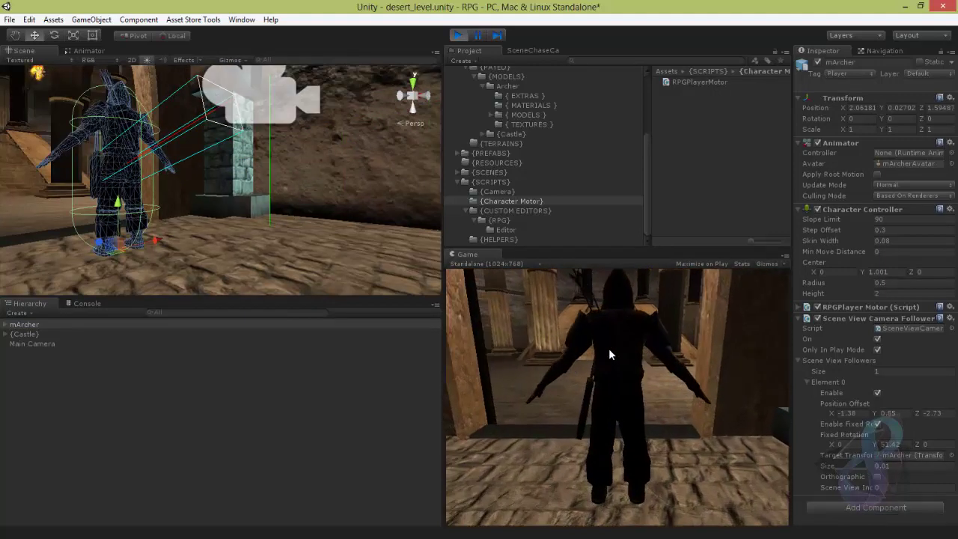
{"action": "key", "text": "d"}
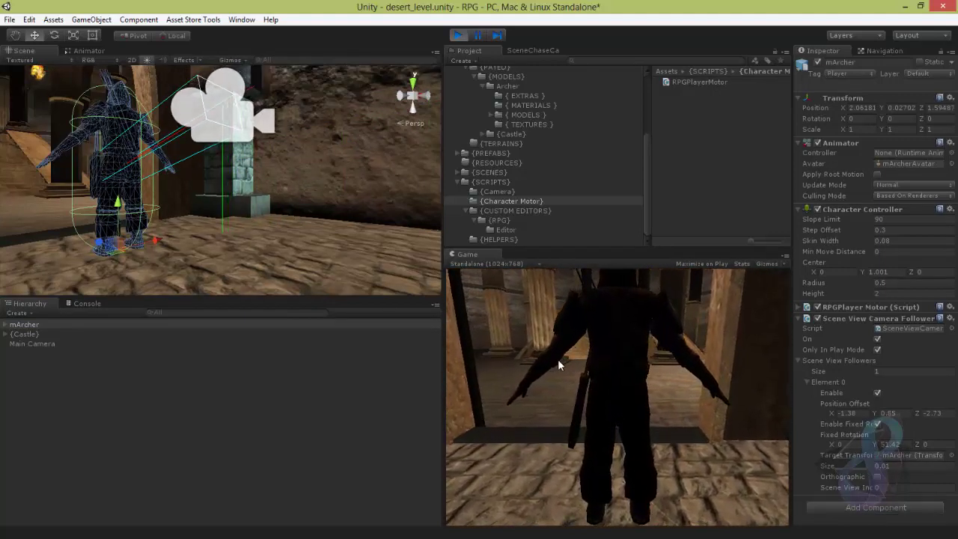
{"action": "key", "text": "d"}
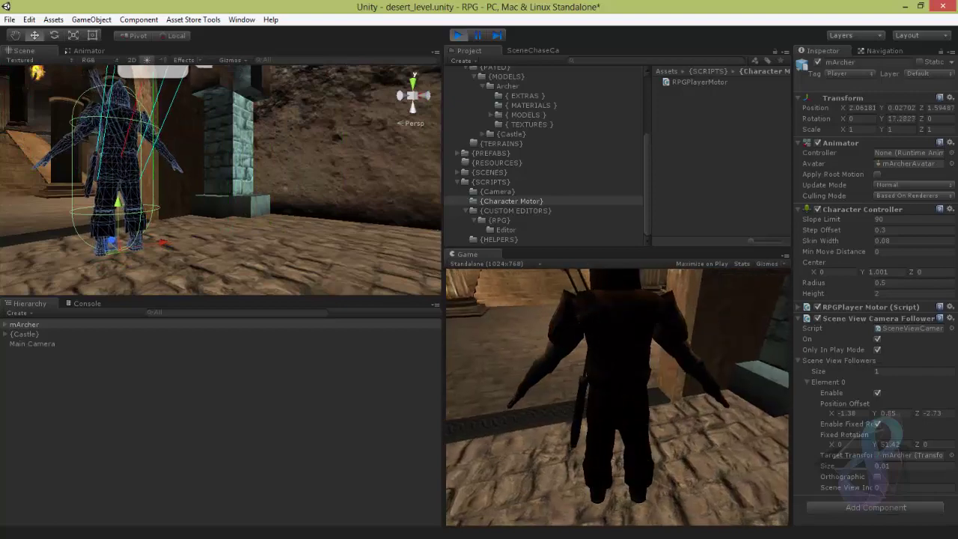
{"action": "key", "text": "d"}
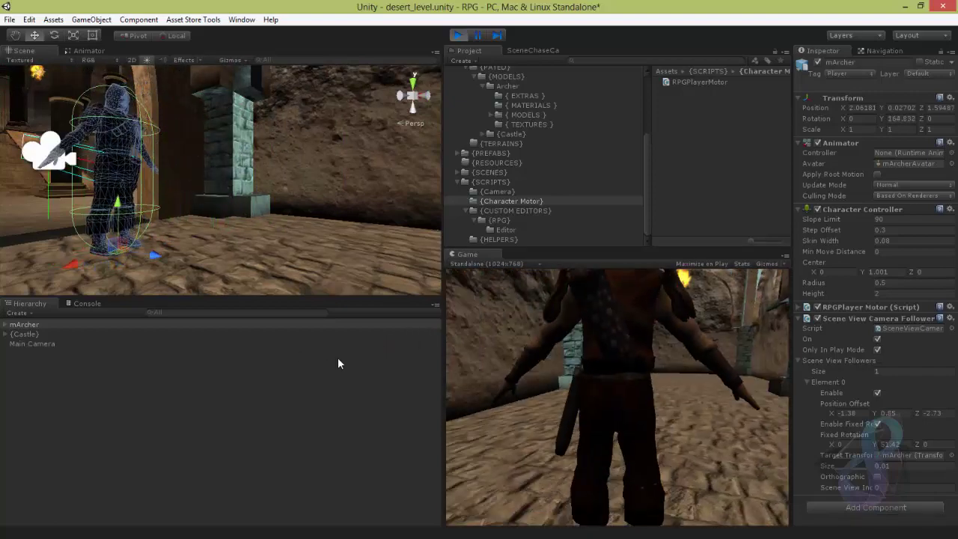
{"action": "key", "text": "d"}
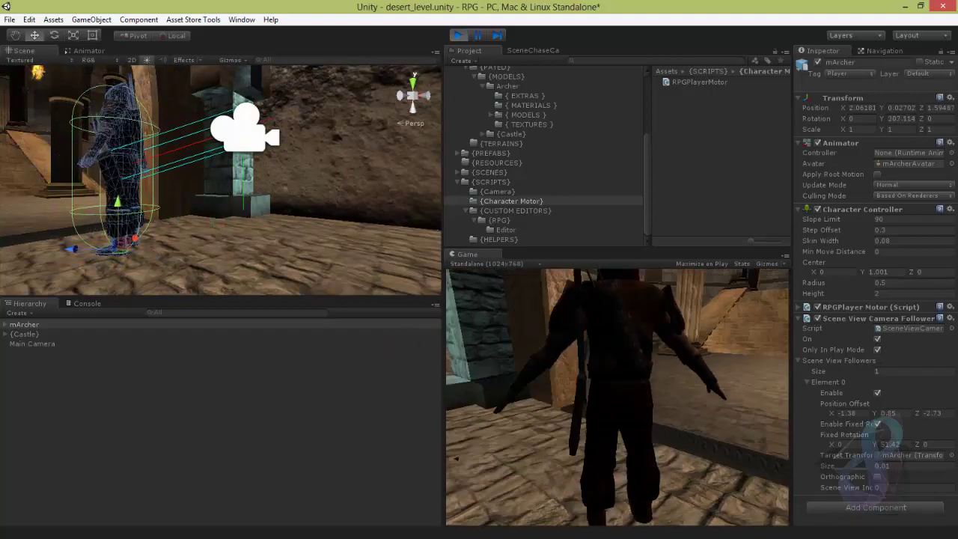
{"action": "key", "text": "d"}
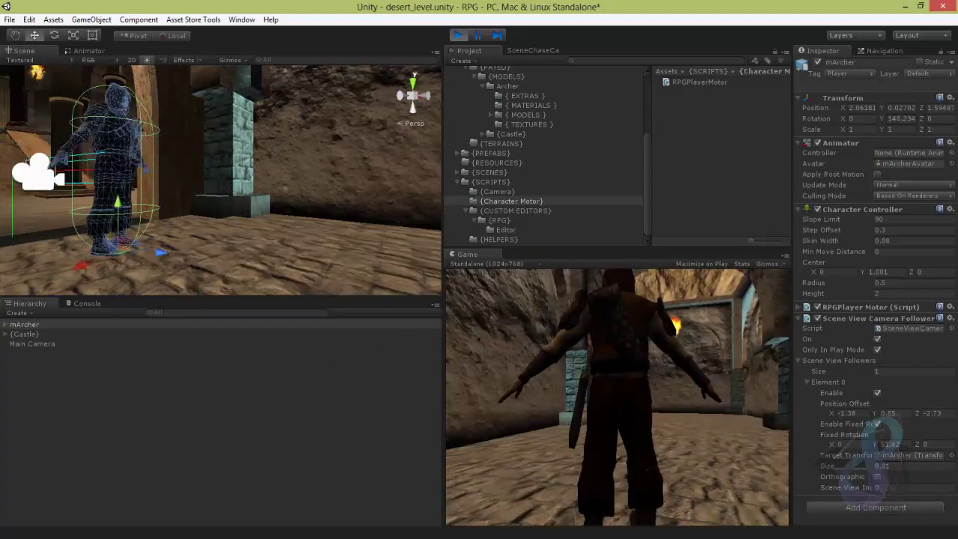
{"action": "key", "text": "a"}
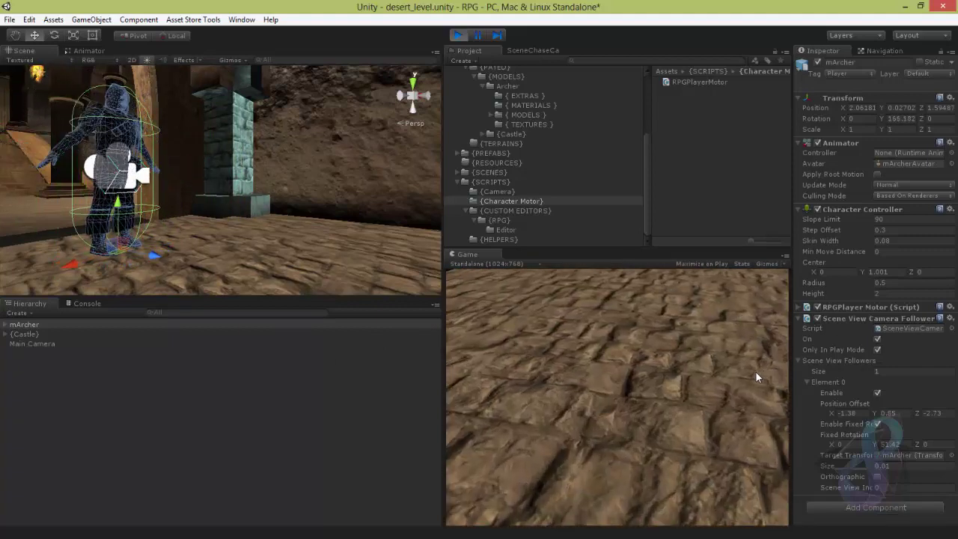
{"action": "key", "text": "d"}
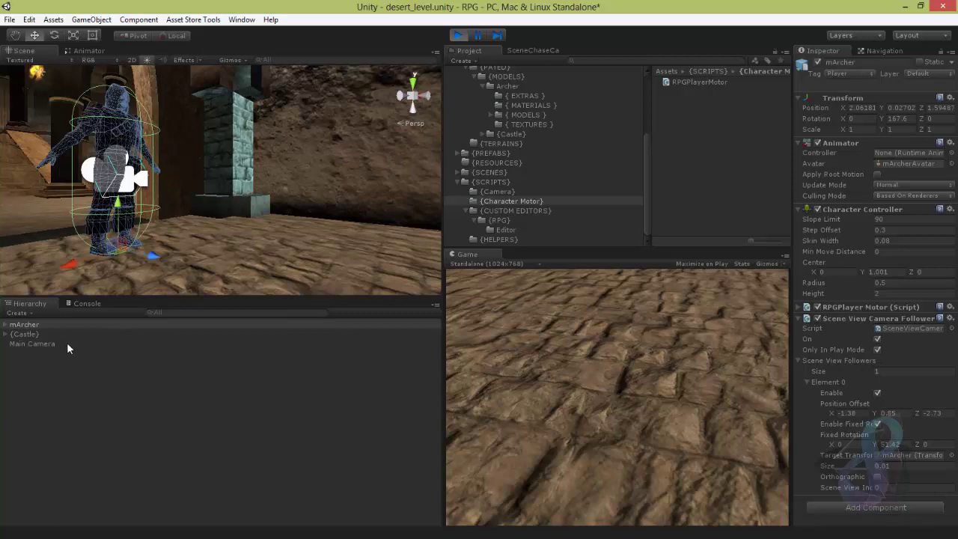
Disable mArcher's Scene View Camera Follower and frame the archer in the scene view
{"action": "left_click", "coordinate": [33, 344]}
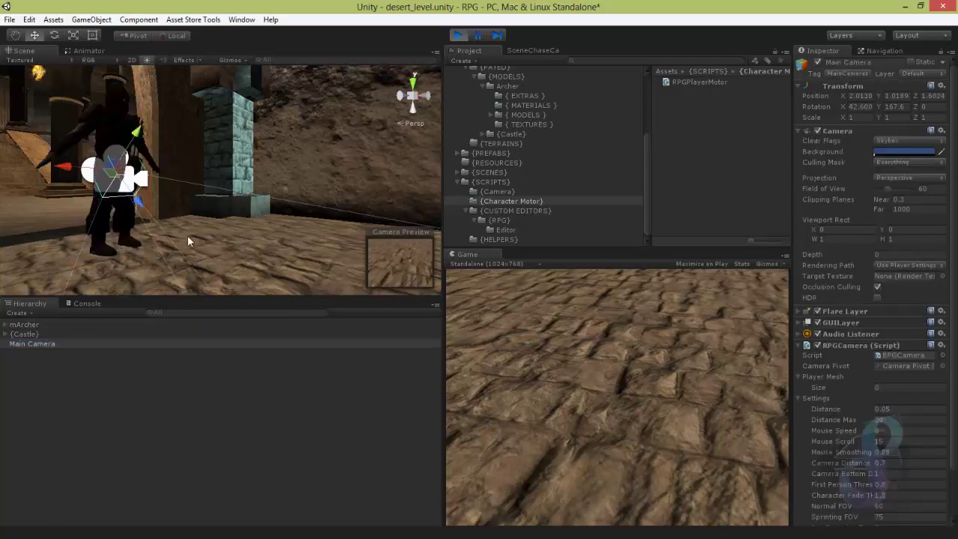
{"action": "left_click", "coordinate": [24, 324]}
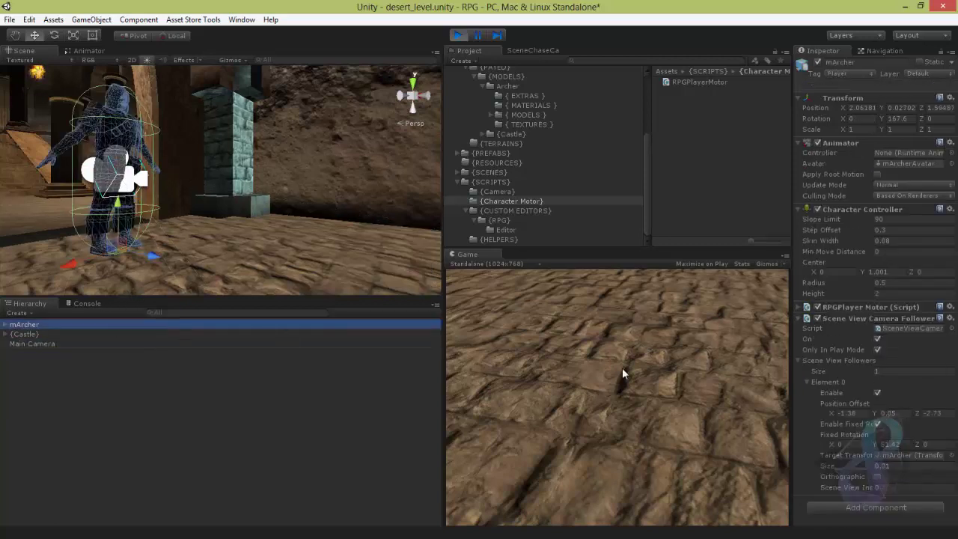
{"action": "left_click", "coordinate": [818, 319]}
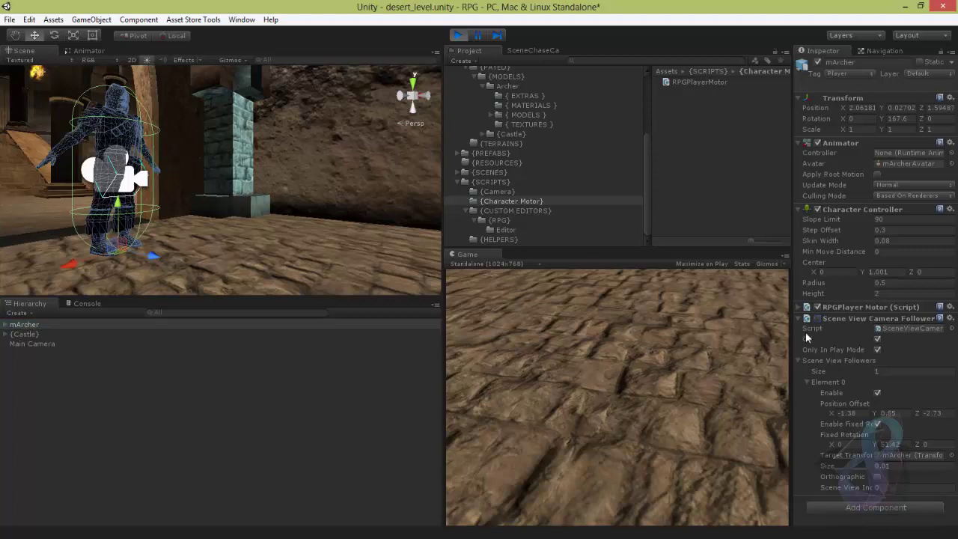
{"action": "left_click", "coordinate": [76, 325]}
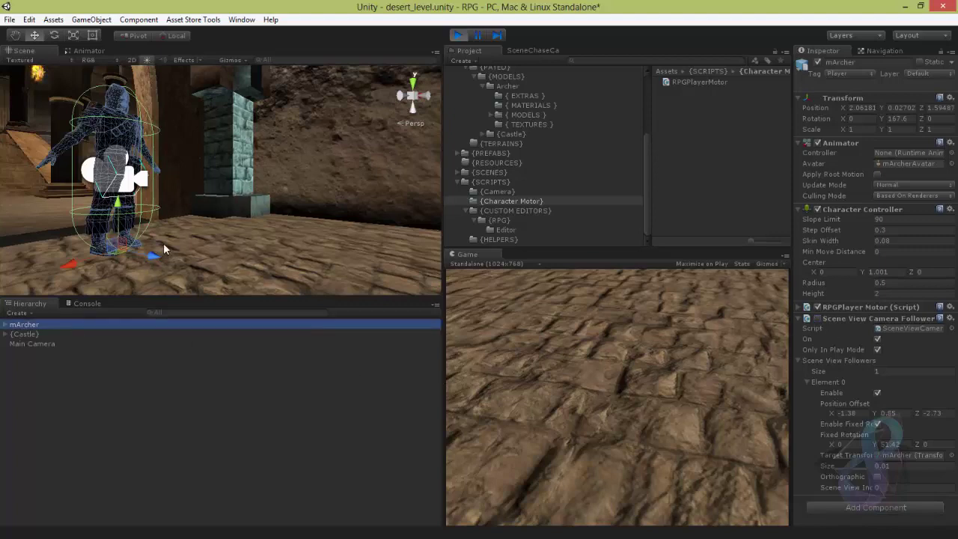
{"action": "key", "text": "f"}
{"action": "scroll", "coordinate": [181, 240], "scroll_direction": "up", "scroll_amount": 5}
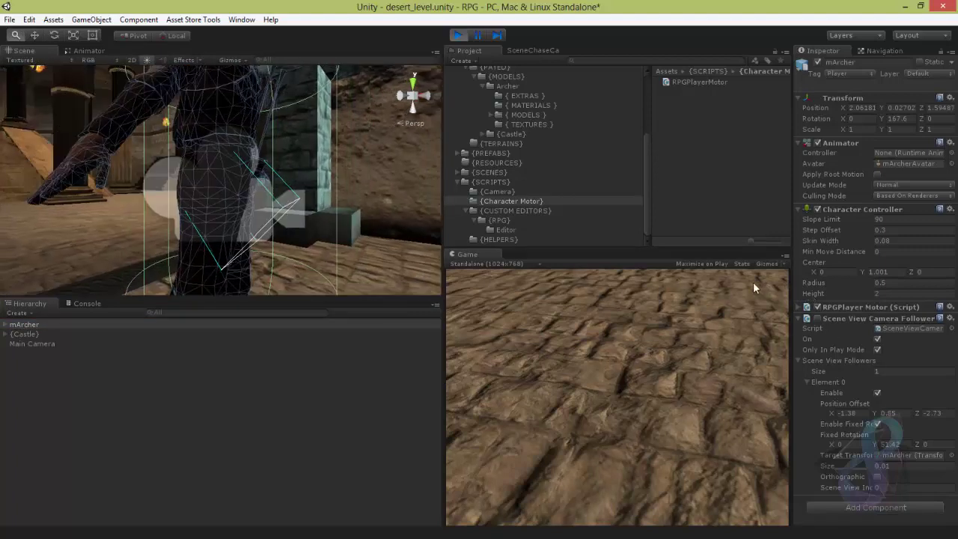
{"action": "left_click_drag", "start_coordinate": [322, 262], "coordinate": [260, 267], "text": "alt"}
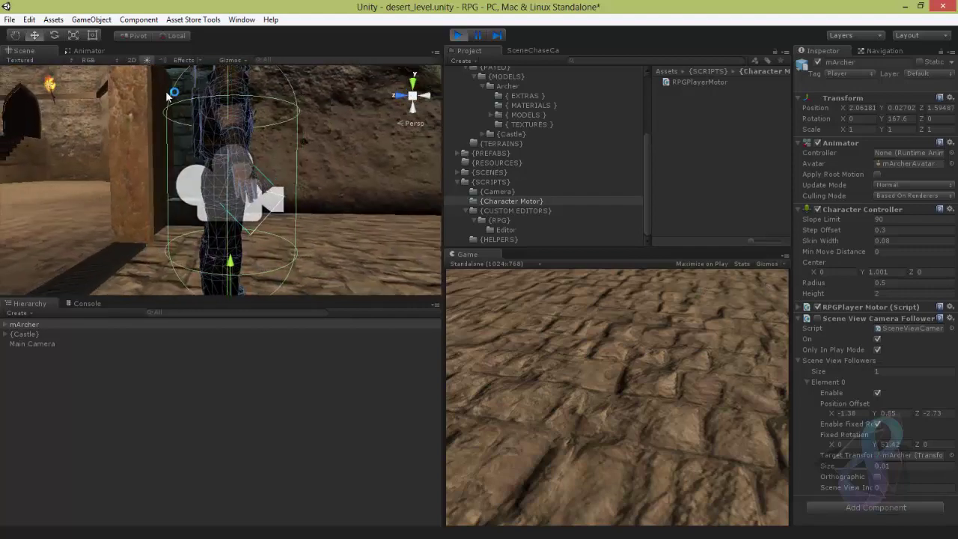
Expand mArcher and compare Camera Pivot with Main Camera, ending on RPGCamera's settings (Distance 0.05)
{"action": "left_click", "coordinate": [34, 345]}
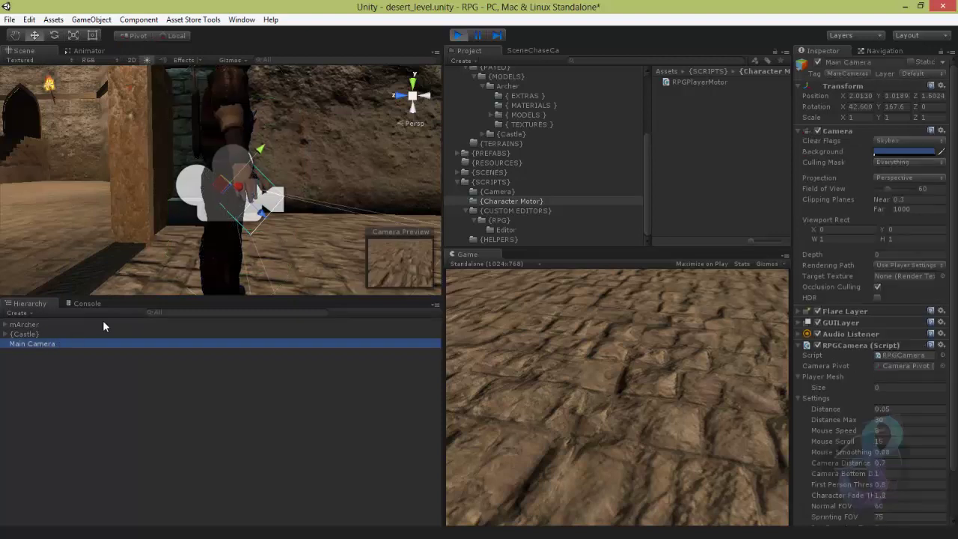
{"action": "left_click", "coordinate": [5, 325]}
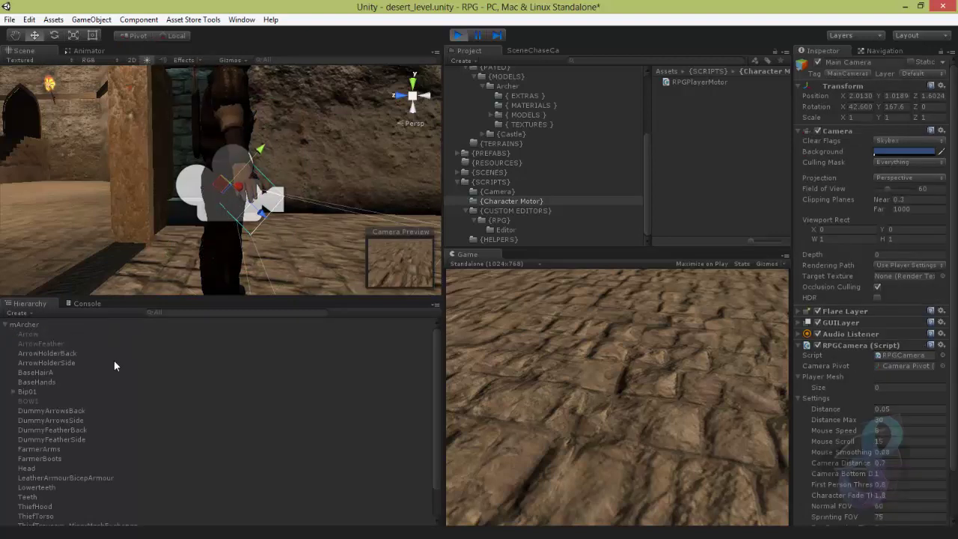
{"action": "scroll", "coordinate": [186, 378], "scroll_direction": "down", "scroll_amount": 2}
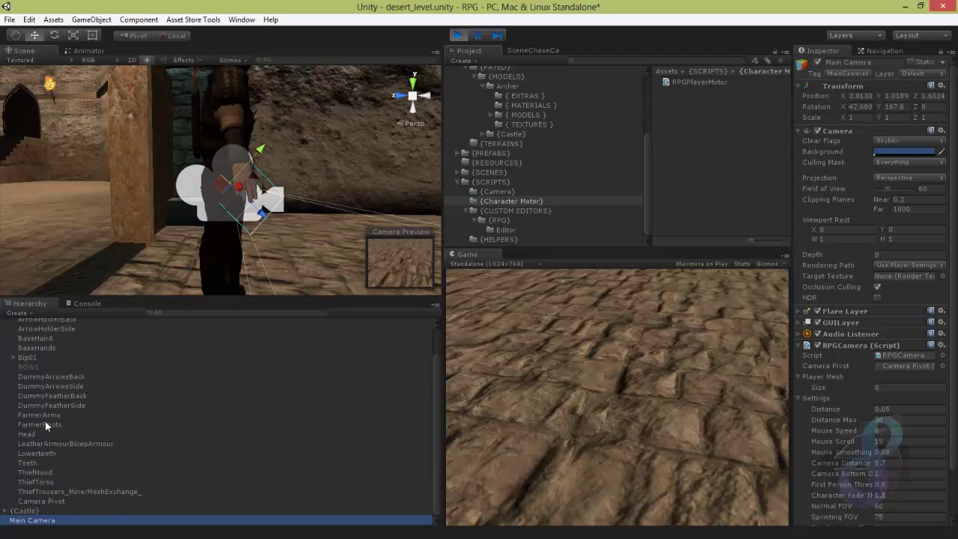
{"action": "scroll", "coordinate": [46, 386], "scroll_direction": "up", "scroll_amount": 2}
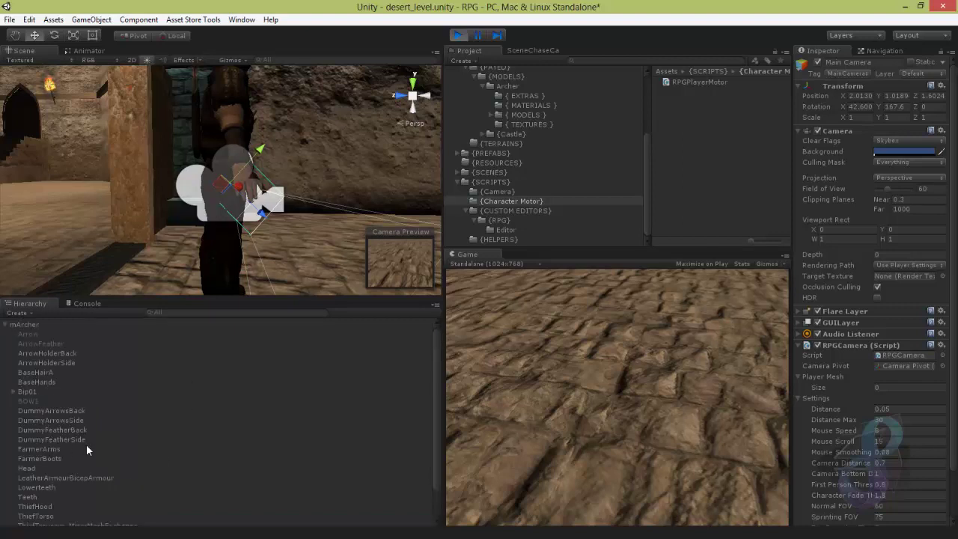
{"action": "scroll", "coordinate": [435, 373], "scroll_direction": "down", "scroll_amount": 2}
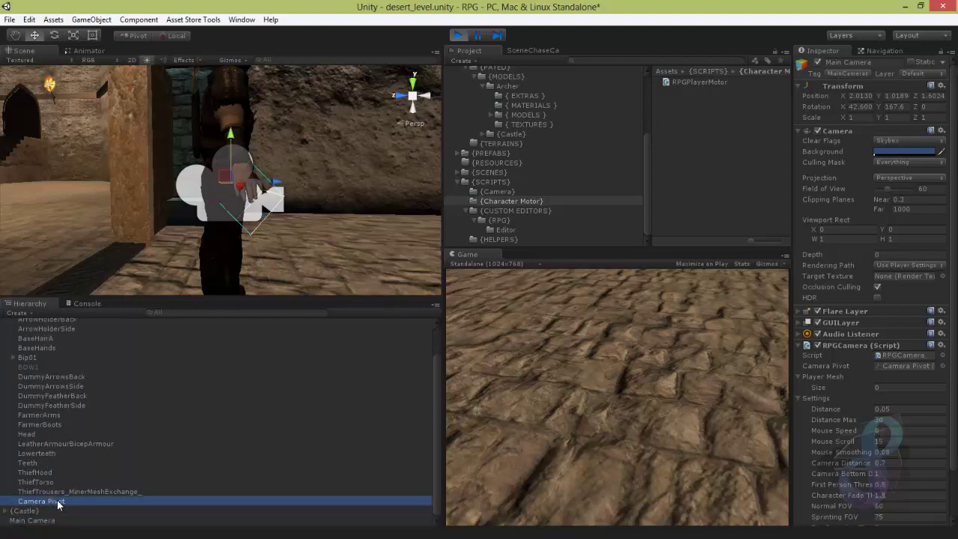
{"action": "left_click", "coordinate": [42, 500]}
{"action": "left_click", "coordinate": [45, 520]}
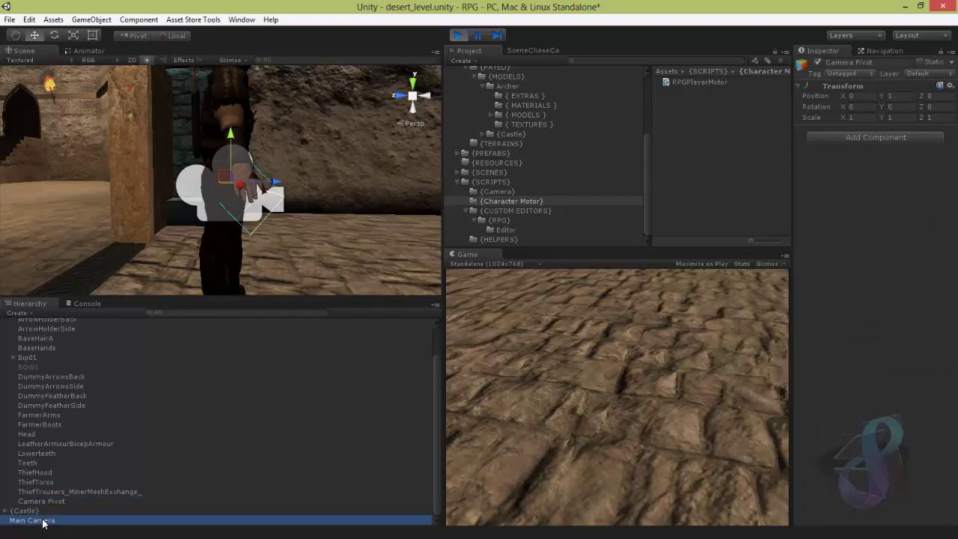
{"action": "left_click", "coordinate": [52, 502]}
{"action": "left_click", "coordinate": [45, 522]}
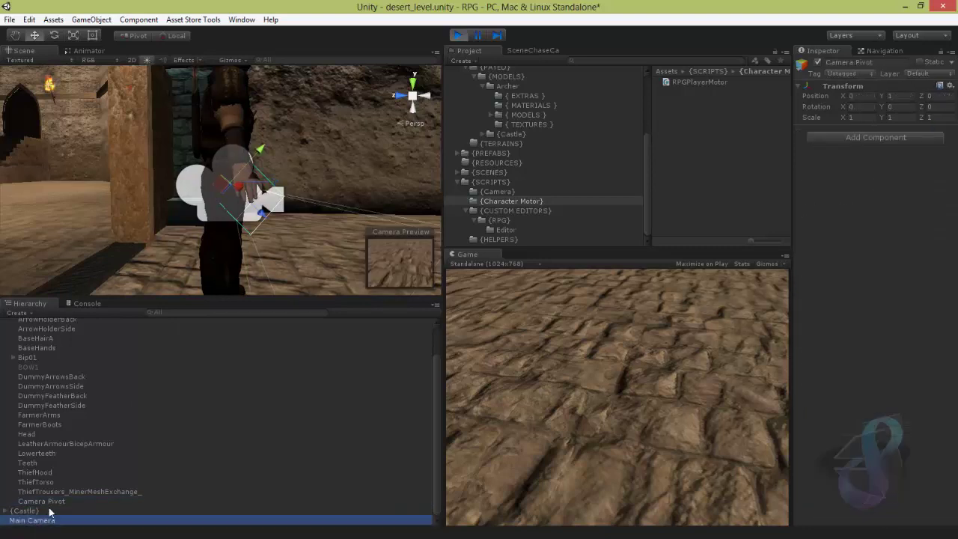
{"action": "left_click", "coordinate": [52, 501]}
{"action": "left_click", "coordinate": [34, 520]}
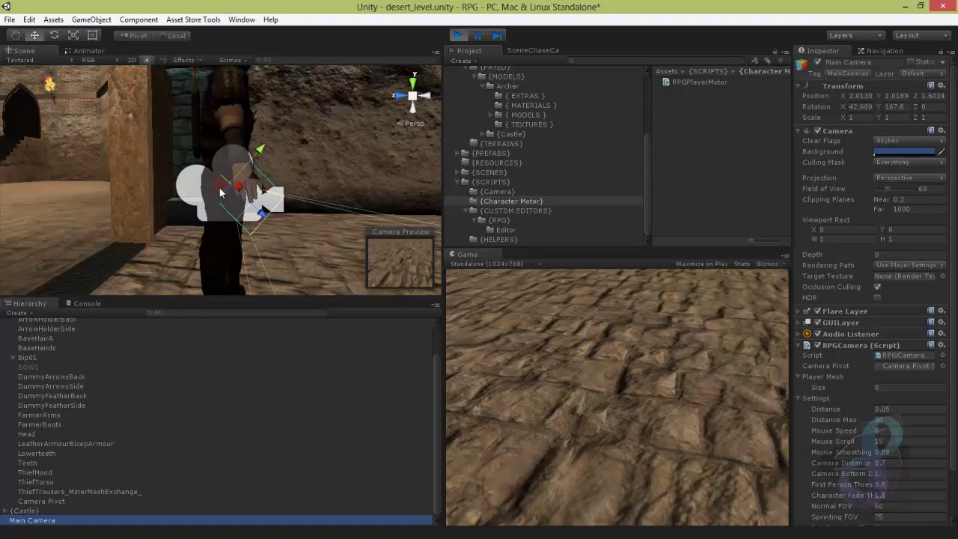
Edit the Main Camera's RPGCamera Distance value in the Inspector and commit it
{"action": "left_click", "coordinate": [902, 413]}
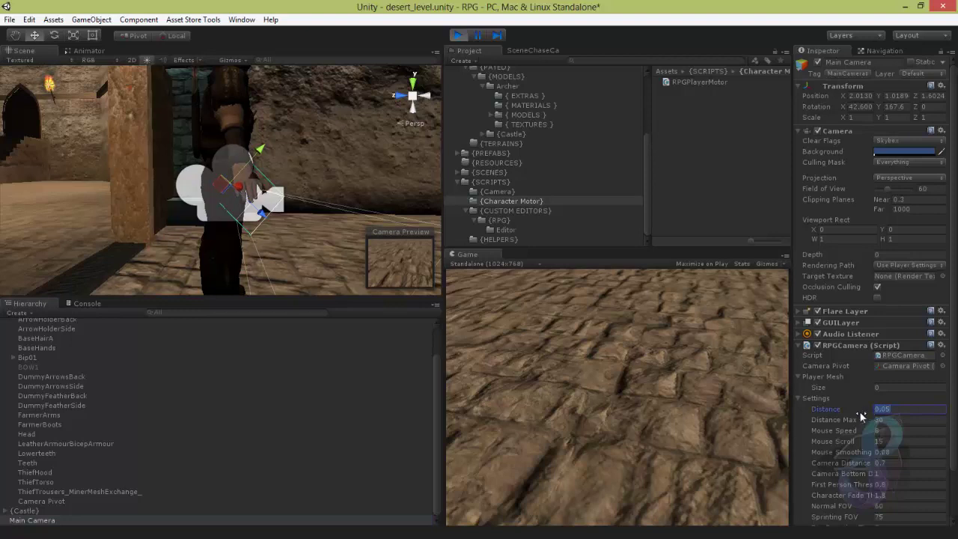
{"action": "left_click", "coordinate": [897, 412]}
{"action": "left_click_drag", "start_coordinate": [890, 414], "coordinate": [883, 413]}
{"action": "type", "text": "1"}
{"action": "left_click_drag", "start_coordinate": [891, 414], "coordinate": [874, 416]}
{"action": "left_click", "coordinate": [640, 373]}
Zoom the game camera into first person and back out to about 1.25 behind the archer
{"action": "scroll", "coordinate": [640, 374], "scroll_direction": "down", "scroll_amount": 3}
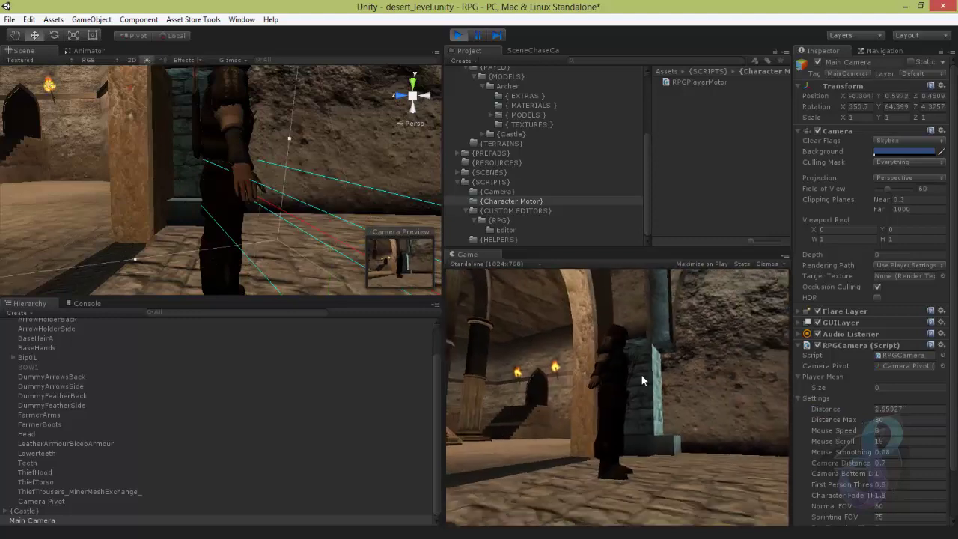
{"action": "right_click_drag", "start_coordinate": [642, 375], "coordinate": [656, 415]}
{"action": "scroll", "coordinate": [657, 415], "scroll_direction": "up", "scroll_amount": 2}
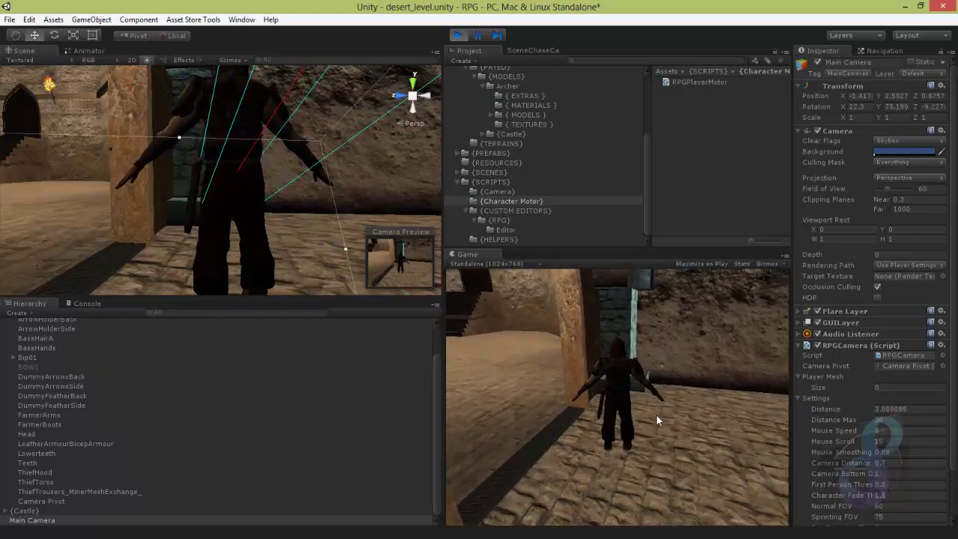
{"action": "scroll", "coordinate": [657, 416], "scroll_direction": "down", "scroll_amount": 2}
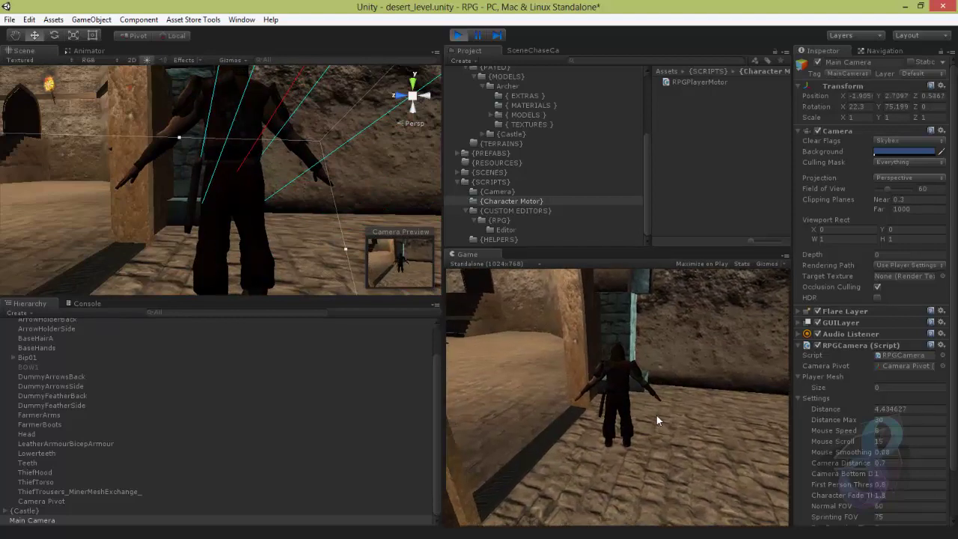
{"action": "scroll", "coordinate": [657, 415], "scroll_direction": "up", "scroll_amount": 6}
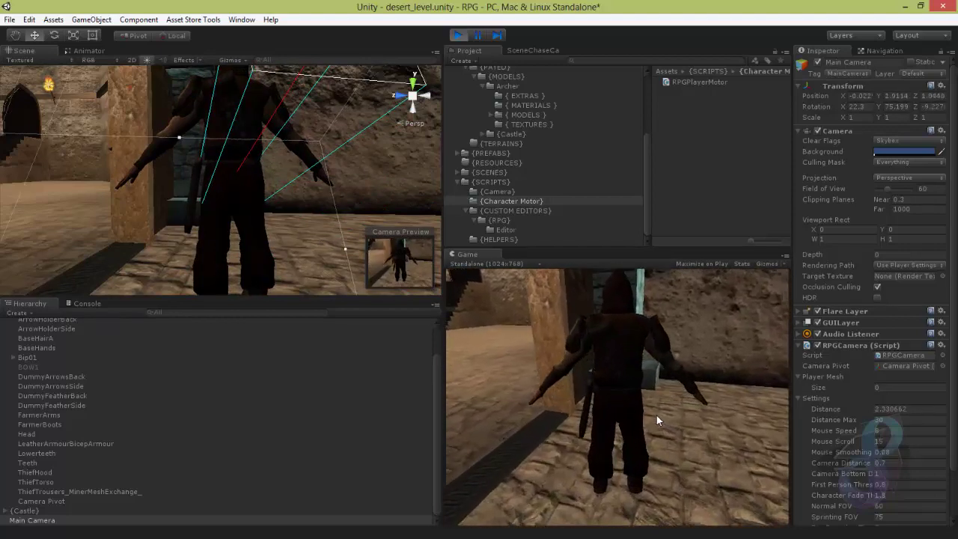
{"action": "scroll", "coordinate": [656, 415], "scroll_direction": "up", "scroll_amount": 3}
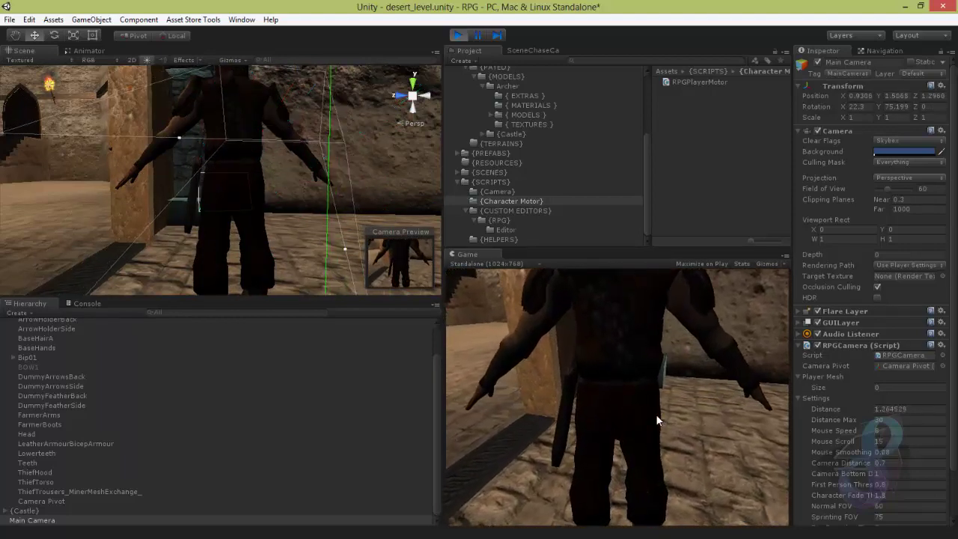
{"action": "scroll", "coordinate": [656, 420], "scroll_direction": "up", "scroll_amount": 3}
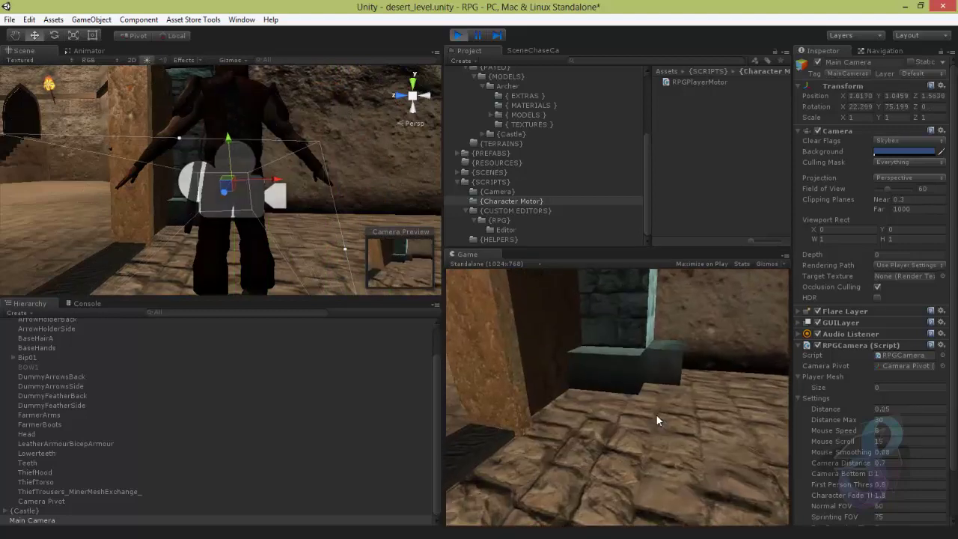
{"action": "scroll", "coordinate": [656, 420], "scroll_direction": "down", "scroll_amount": 3}
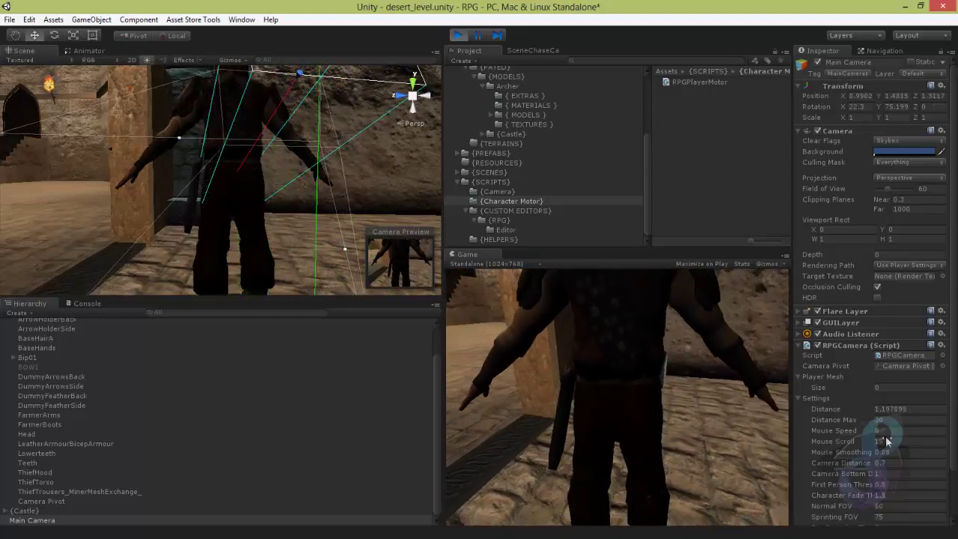
{"action": "left_click", "coordinate": [902, 454]}
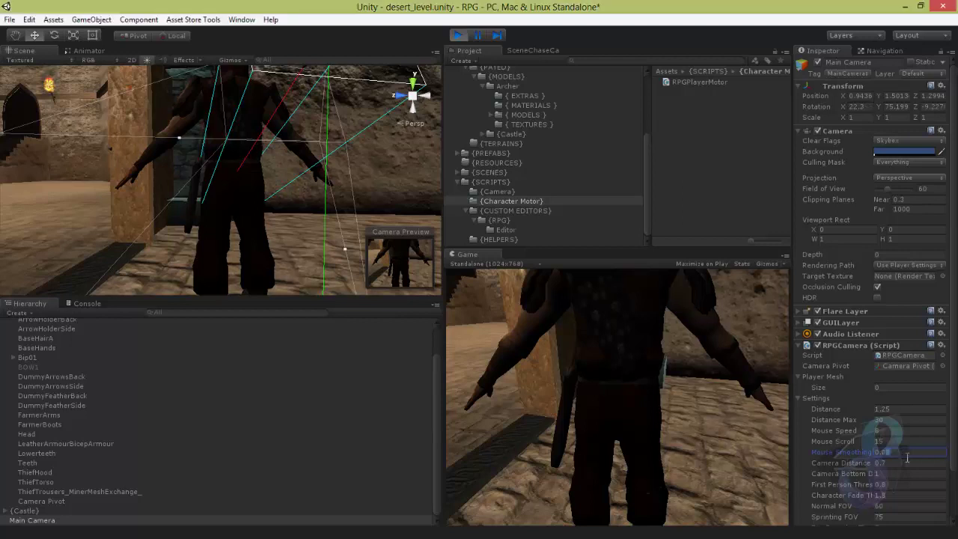
{"action": "type", "text": "0.01"}
{"action": "left_click", "coordinate": [655, 392]}
{"action": "scroll", "coordinate": [656, 393], "scroll_direction": "up", "scroll_amount": 3}
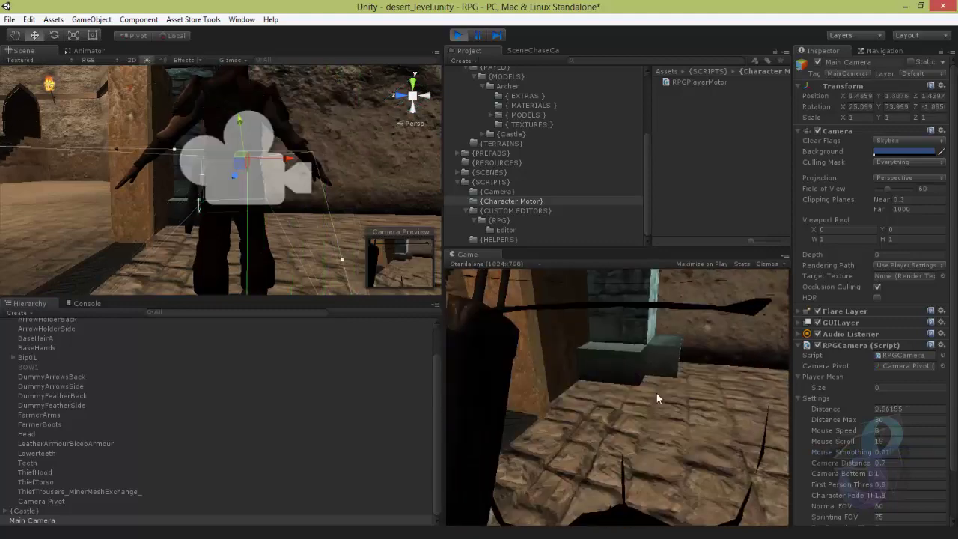
{"action": "scroll", "coordinate": [656, 393], "scroll_direction": "down", "scroll_amount": 2}
{"action": "scroll", "coordinate": [656, 393], "scroll_direction": "down", "scroll_amount": 2}
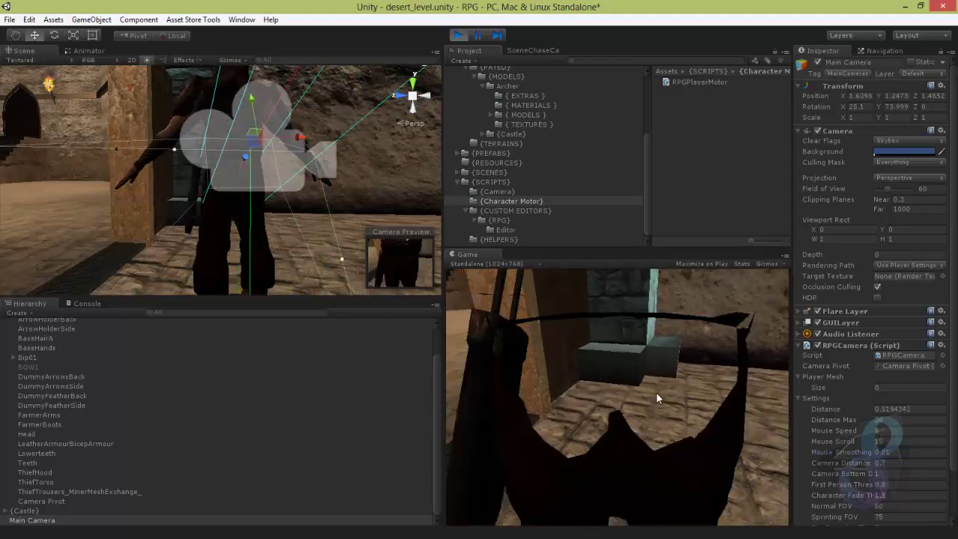
{"action": "left_click", "coordinate": [901, 453]}
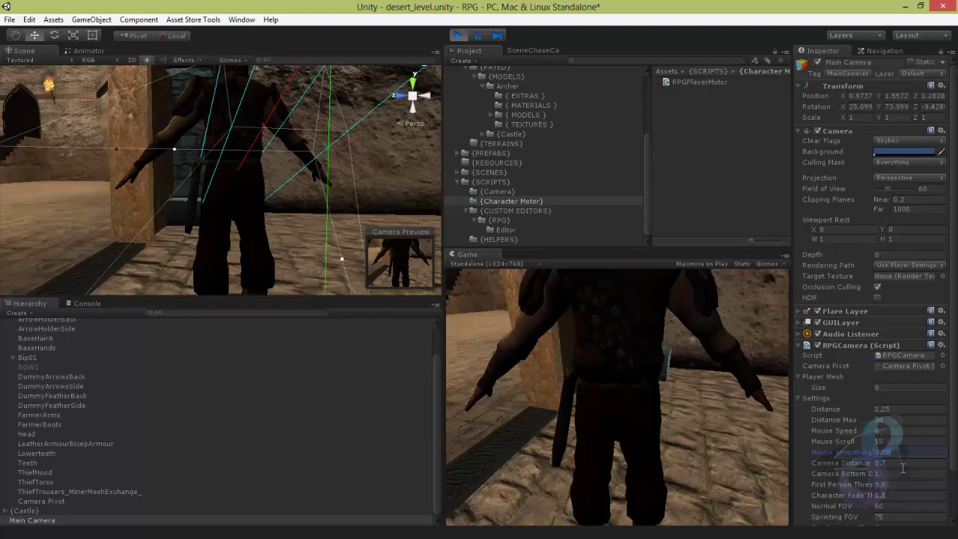
{"action": "left_click_drag", "start_coordinate": [954, 405], "coordinate": [952, 455]}
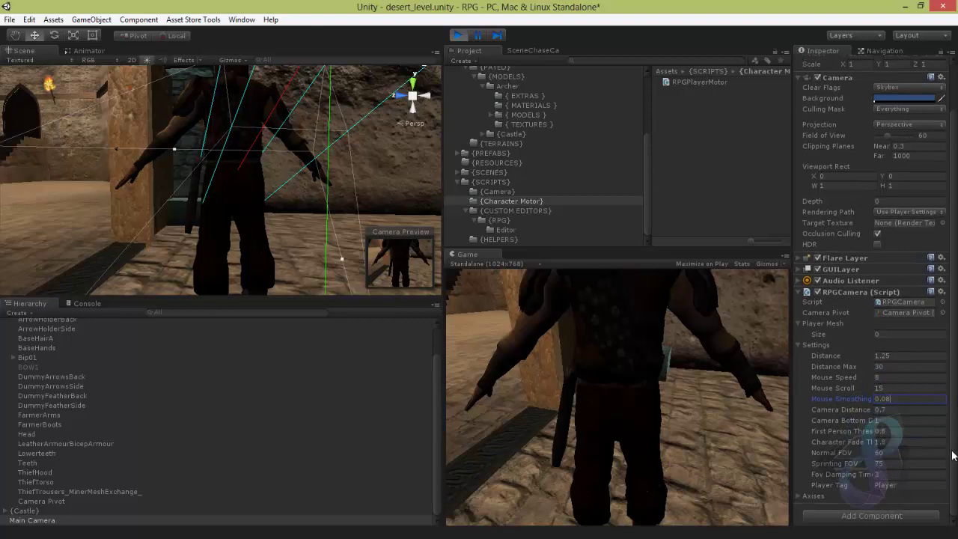
Set Mouse Scroll to 4 and zoom the running game camera into first person
{"action": "left_click", "coordinate": [882, 386]}
{"action": "type", "text": "4"}
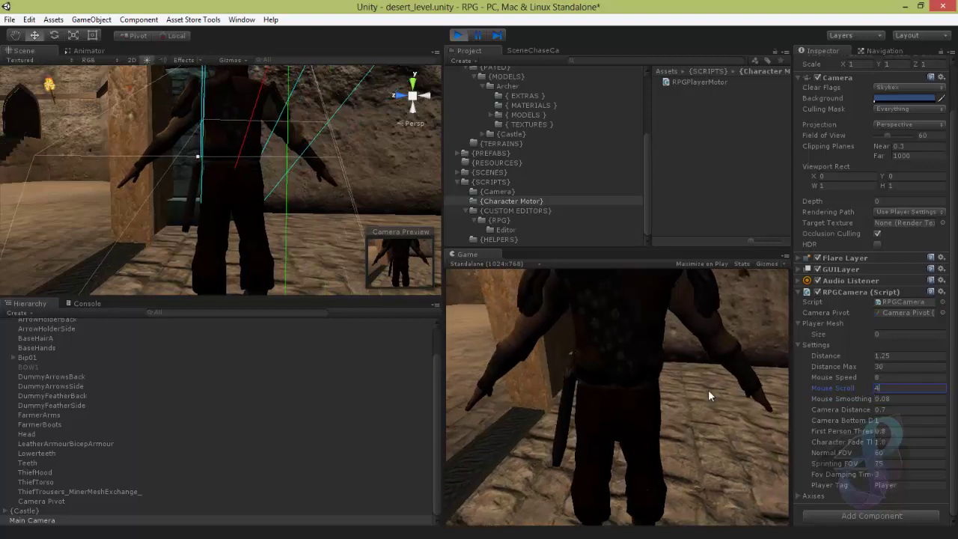
{"action": "scroll", "coordinate": [707, 389], "scroll_direction": "up", "scroll_amount": 3}
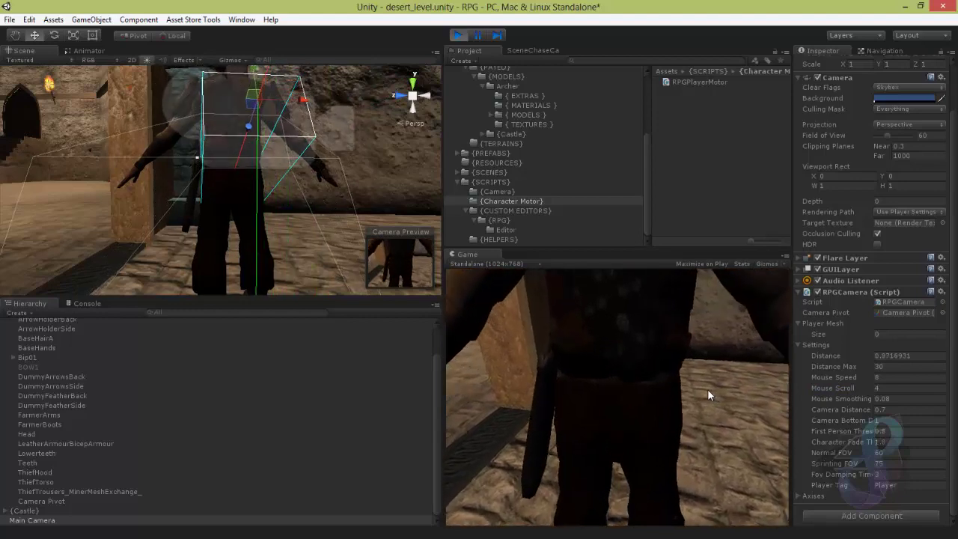
{"action": "scroll", "coordinate": [708, 388], "scroll_direction": "up", "scroll_amount": 3}
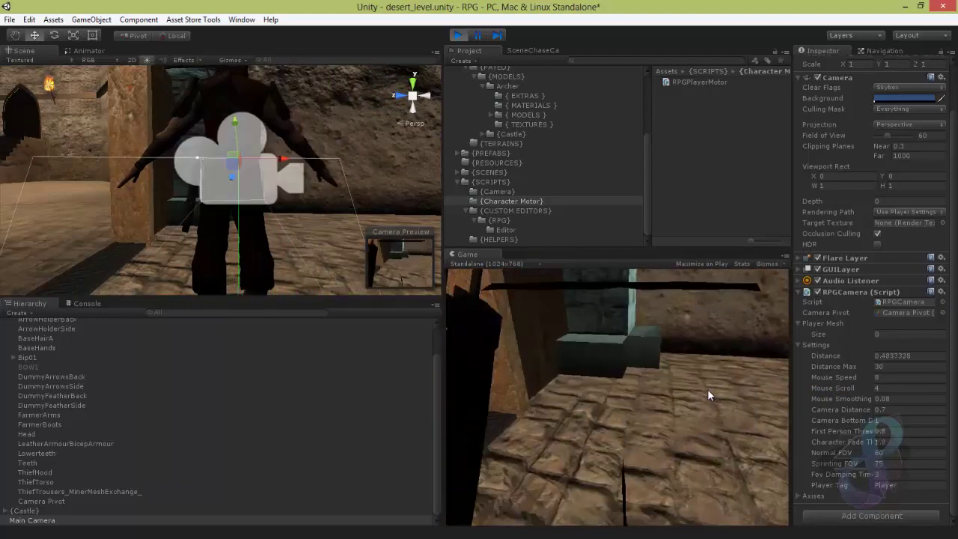
{"action": "scroll", "coordinate": [707, 389], "scroll_direction": "up", "scroll_amount": 1}
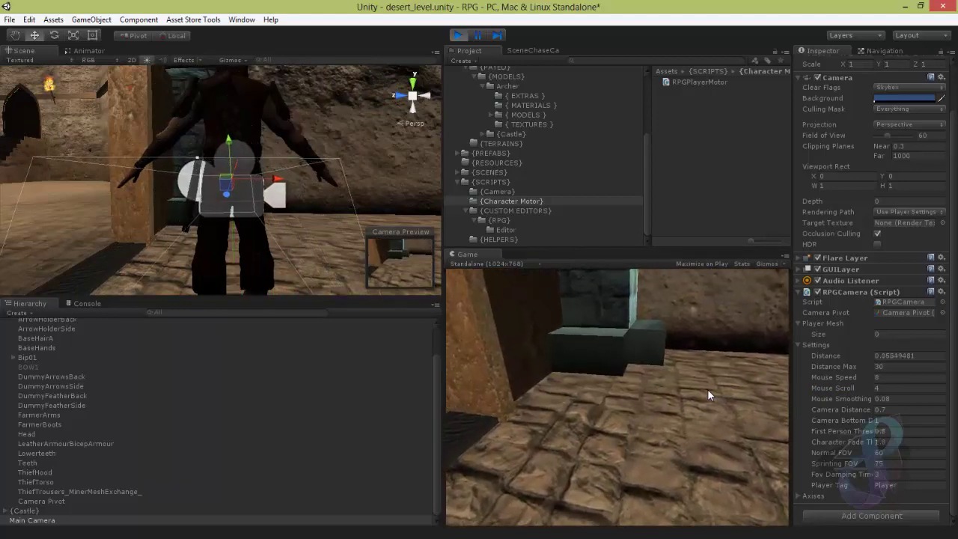
Orbit the first-person game camera around the archer toward the floor trim
{"action": "right_click_drag", "start_coordinate": [702, 399], "coordinate": [794, 408]}
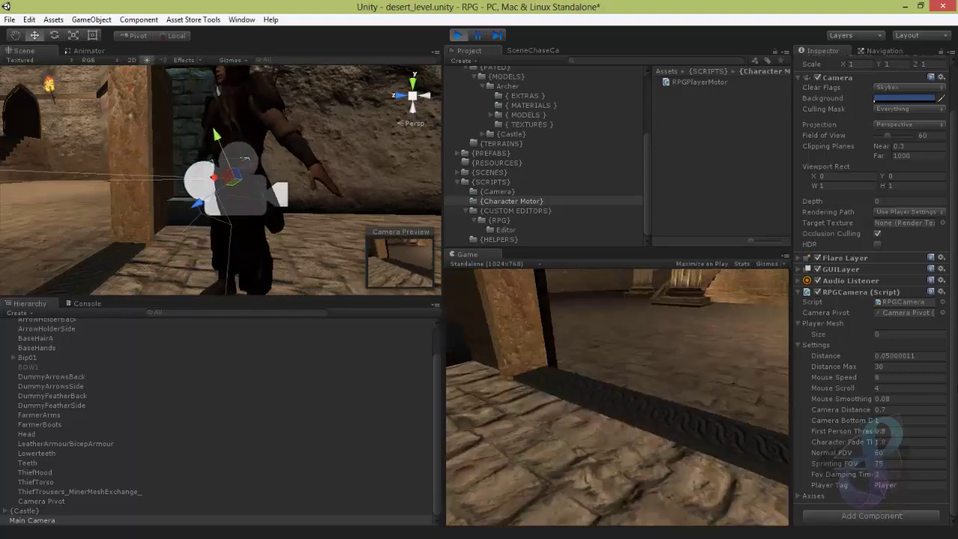
{"action": "right_click_drag", "start_coordinate": [618, 397], "coordinate": [684, 416]}
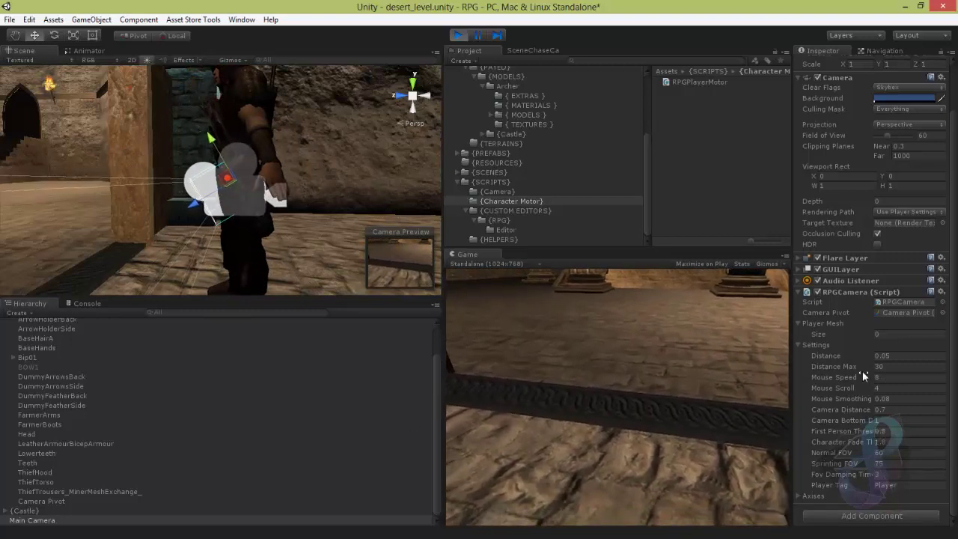
{"action": "left_click", "coordinate": [891, 357]}
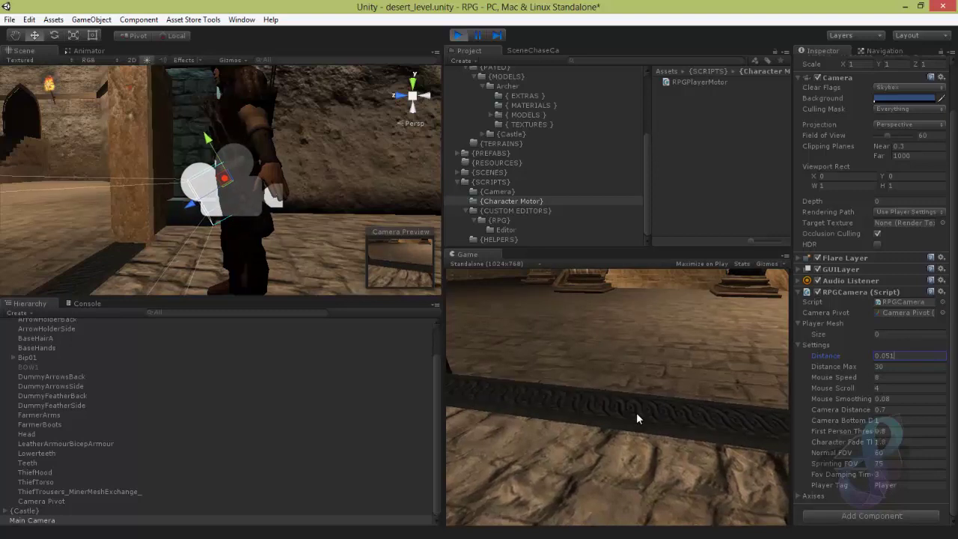
Confirm Distance 0.05, then zoom out until the camera sits about 2.51 behind the archer
{"action": "key", "text": "BackSpace"}
{"action": "key", "text": "Return"}
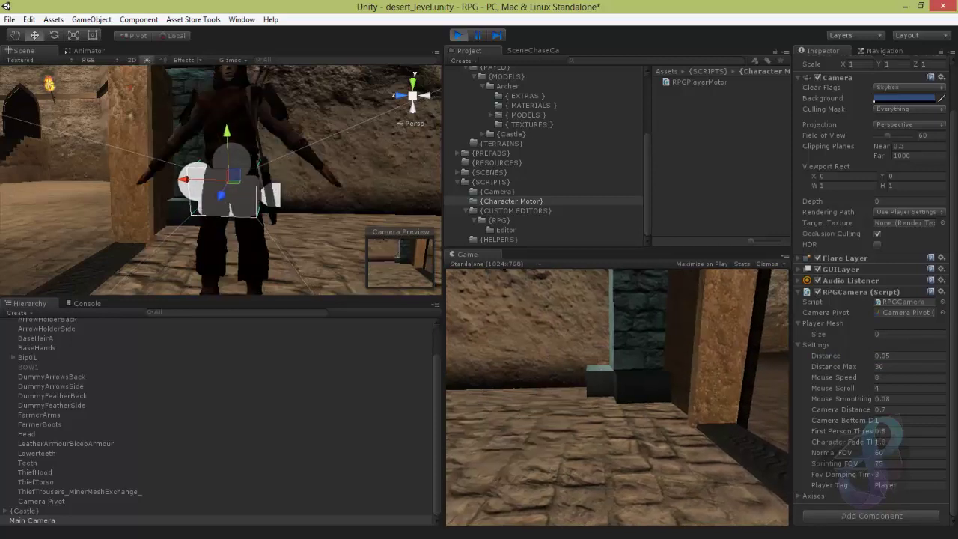
{"action": "scroll", "coordinate": [664, 432], "scroll_direction": "down", "scroll_amount": 1}
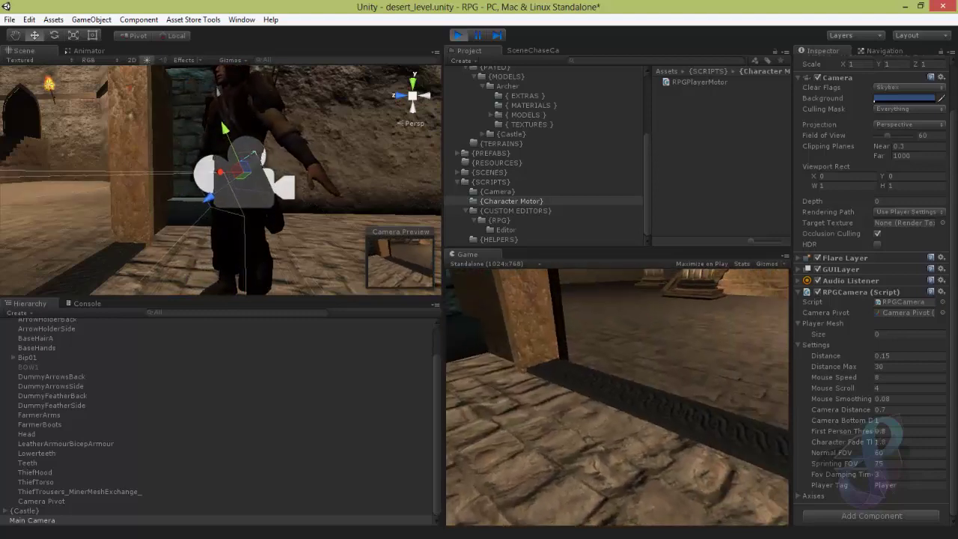
{"action": "scroll", "coordinate": [561, 385], "scroll_direction": "down", "scroll_amount": 2}
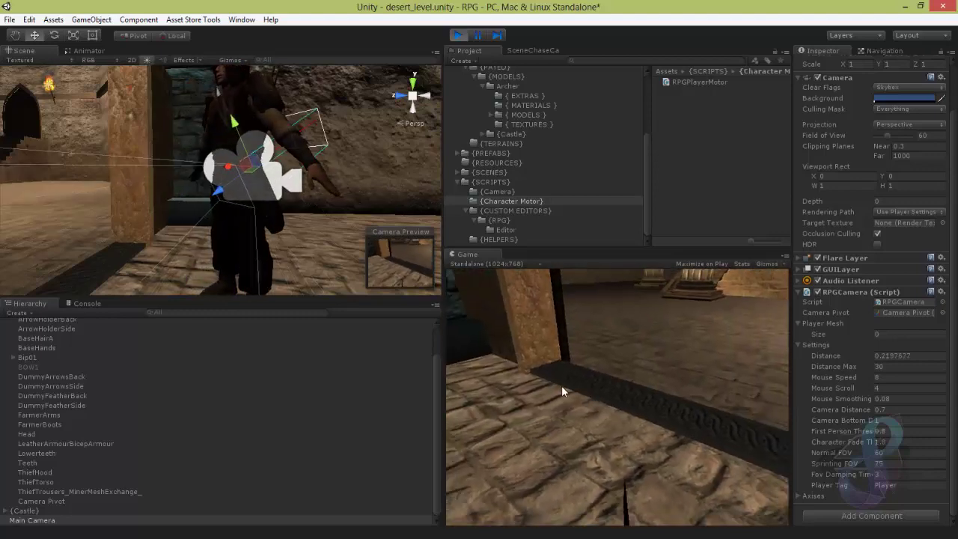
{"action": "scroll", "coordinate": [562, 385], "scroll_direction": "down", "scroll_amount": 2}
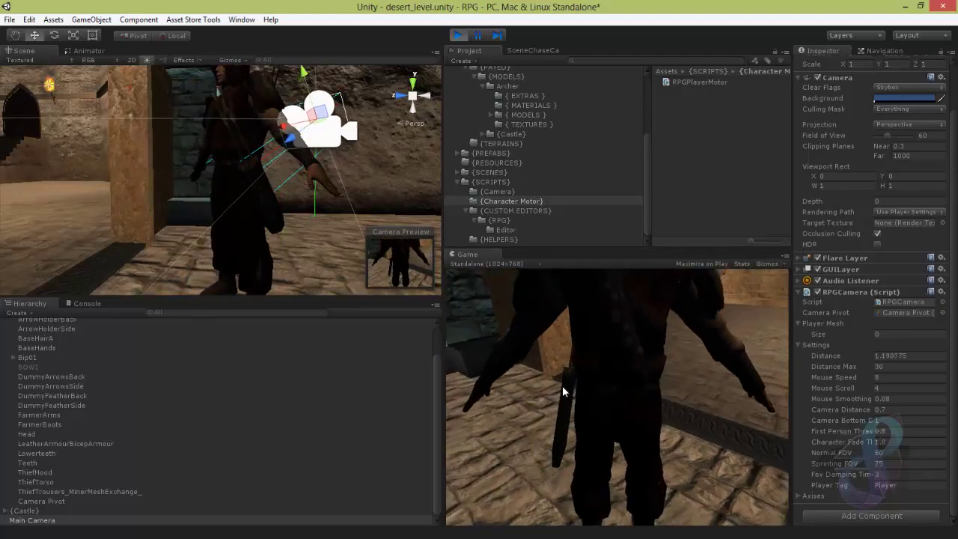
{"action": "scroll", "coordinate": [614, 383], "scroll_direction": "down", "scroll_amount": 2}
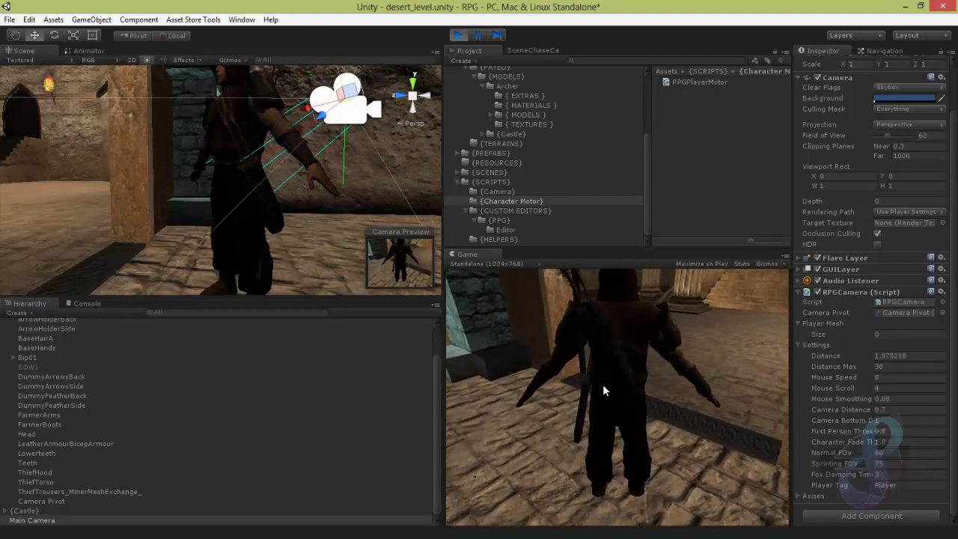
{"action": "scroll", "coordinate": [603, 384], "scroll_direction": "down", "scroll_amount": 2}
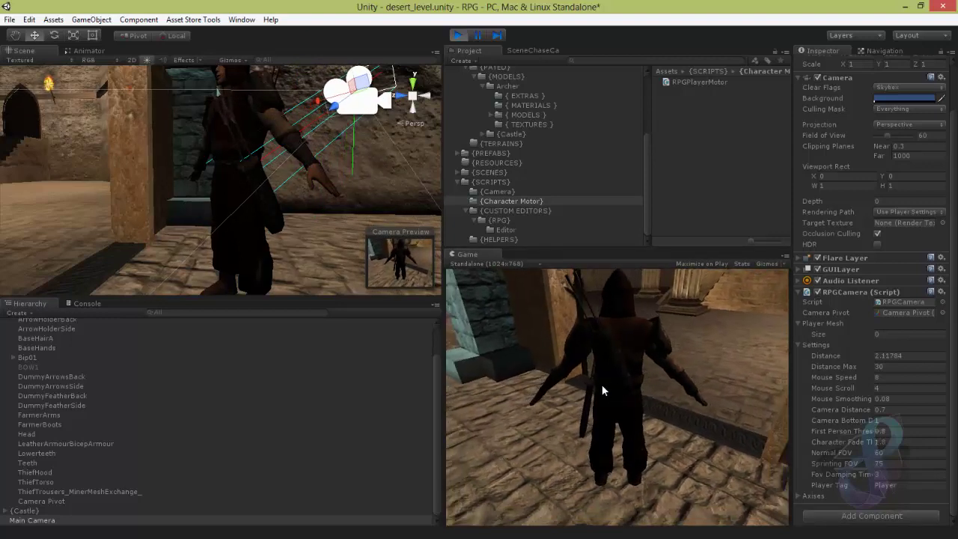
Raise the Camera Pivot's Y position to about 1.8, near the archer's head
{"action": "left_click", "coordinate": [45, 500]}
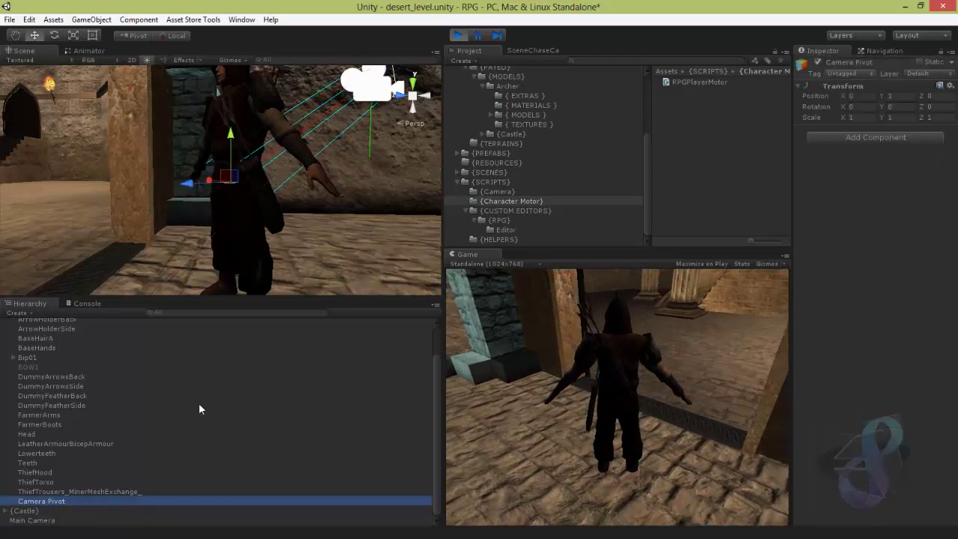
{"action": "left_click", "coordinate": [892, 96]}
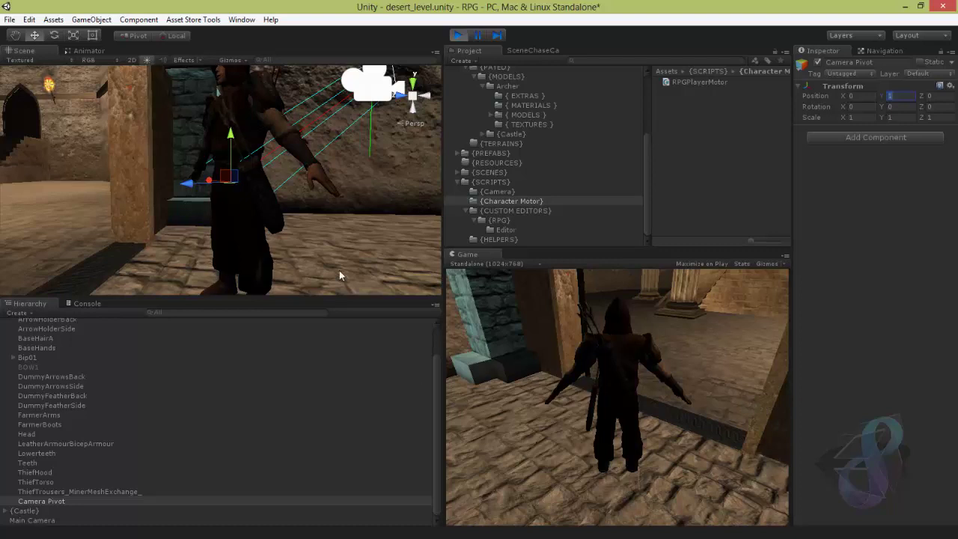
{"action": "left_click_drag", "start_coordinate": [233, 139], "coordinate": [234, 36]}
{"action": "right_click_drag", "start_coordinate": [543, 442], "coordinate": [509, 442]}
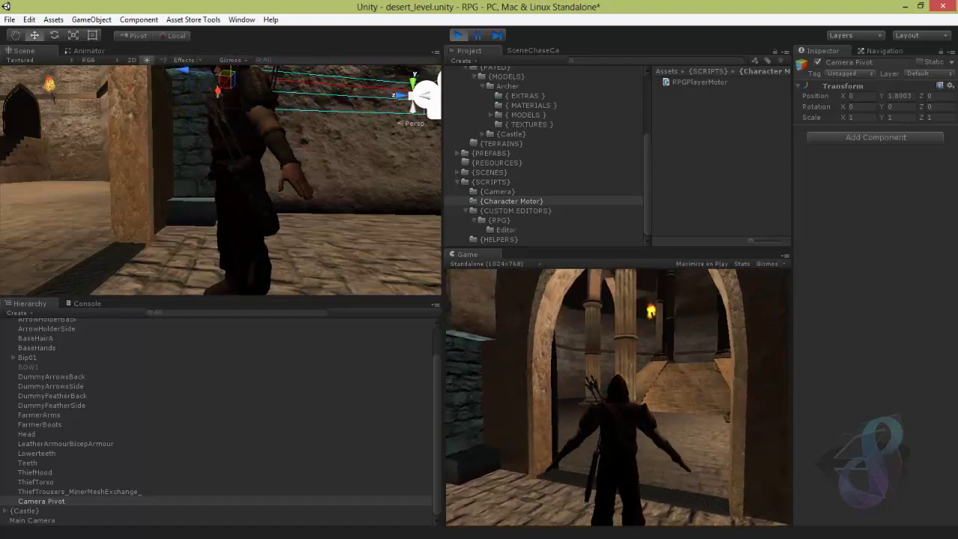
Zoom and orbit the game camera around the archer toward the right pillar
{"action": "scroll", "coordinate": [590, 403], "scroll_direction": "up", "scroll_amount": 3}
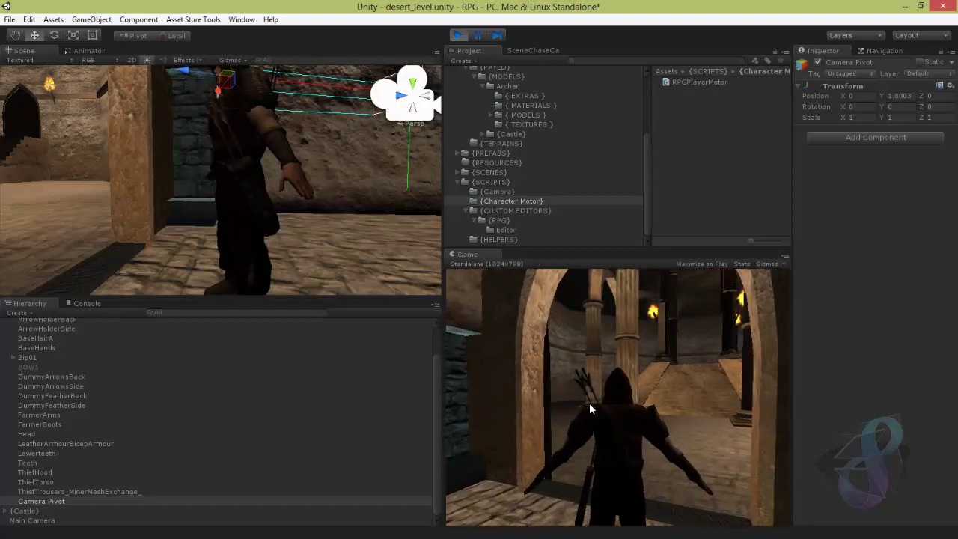
{"action": "scroll", "coordinate": [589, 402], "scroll_direction": "up", "scroll_amount": 4}
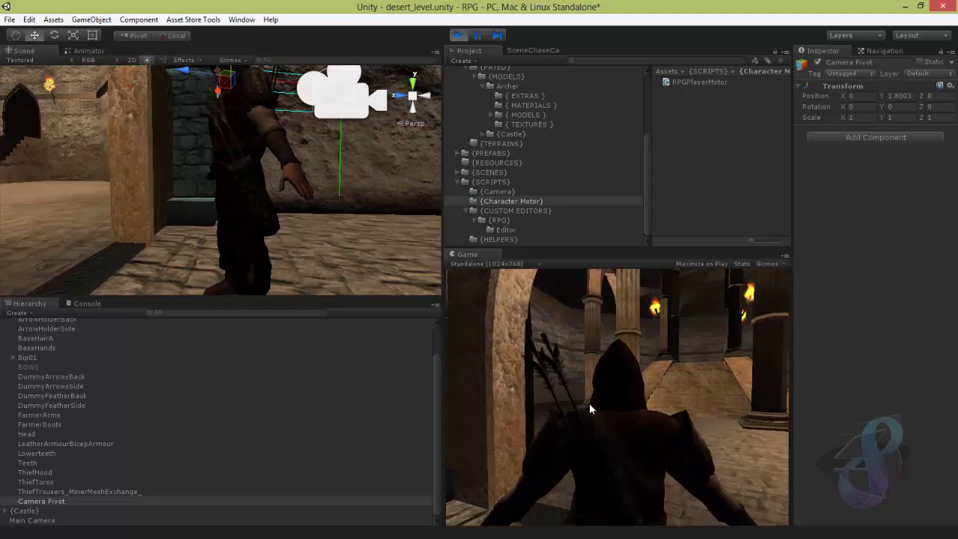
{"action": "scroll", "coordinate": [589, 403], "scroll_direction": "up", "scroll_amount": 4}
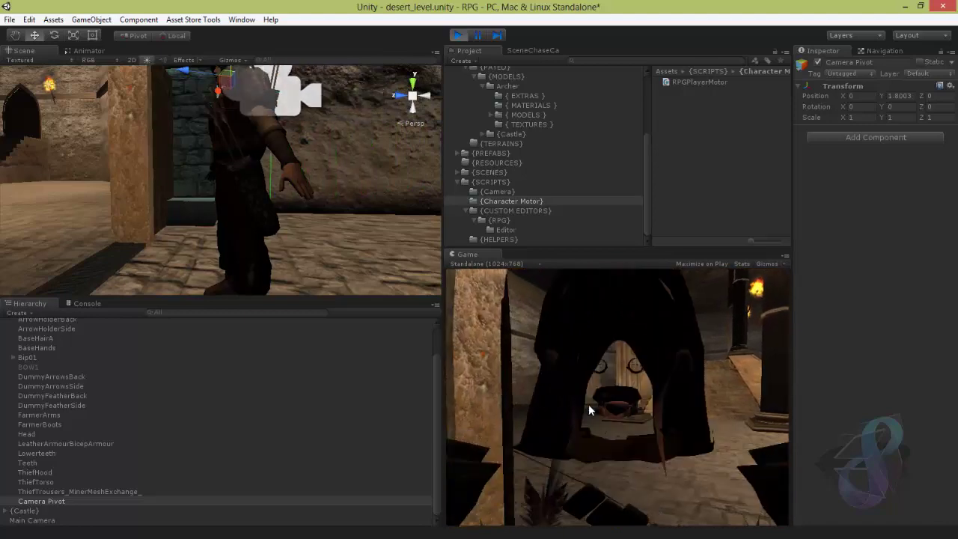
{"action": "scroll", "coordinate": [589, 410], "scroll_direction": "up", "scroll_amount": 3}
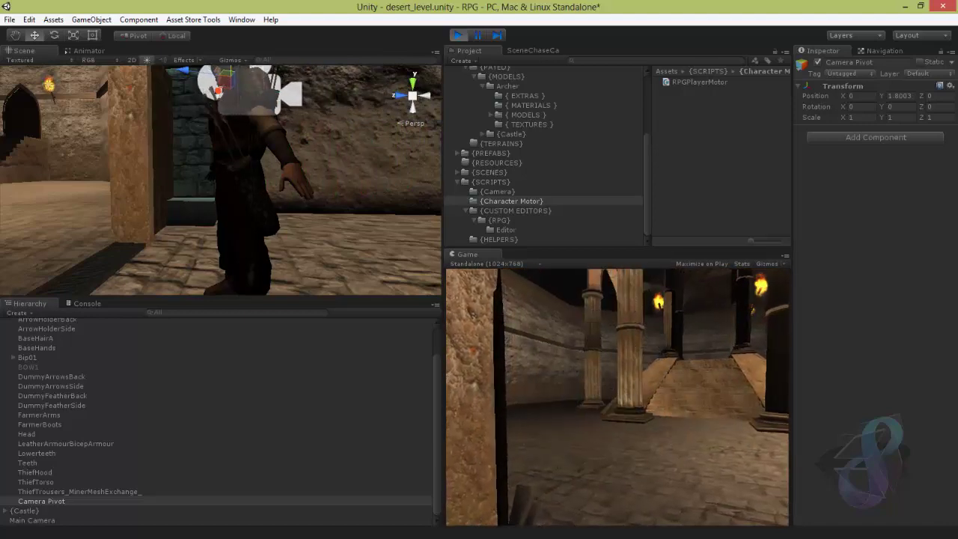
{"action": "right_click_drag", "start_coordinate": [589, 410], "coordinate": [622, 406]}
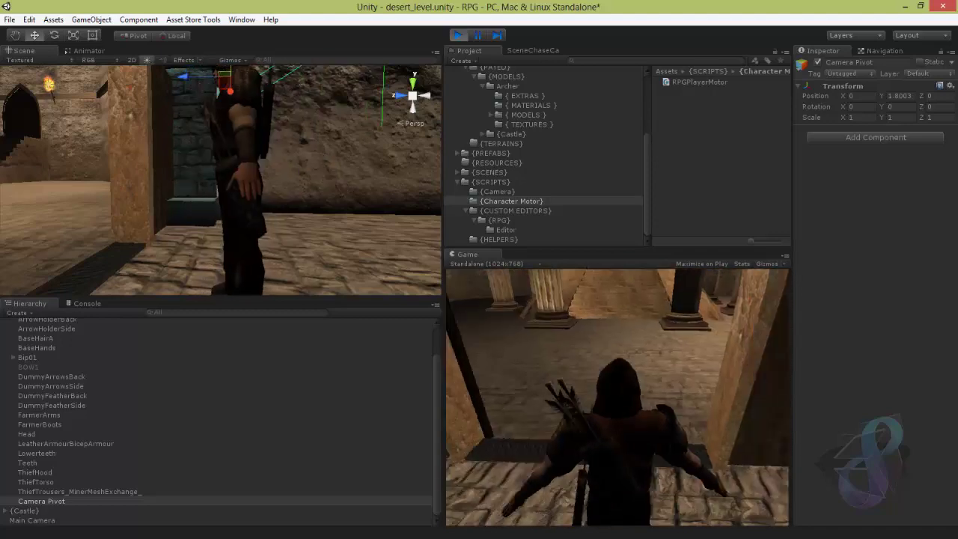
{"action": "right_click_drag", "start_coordinate": [554, 466], "coordinate": [588, 467]}
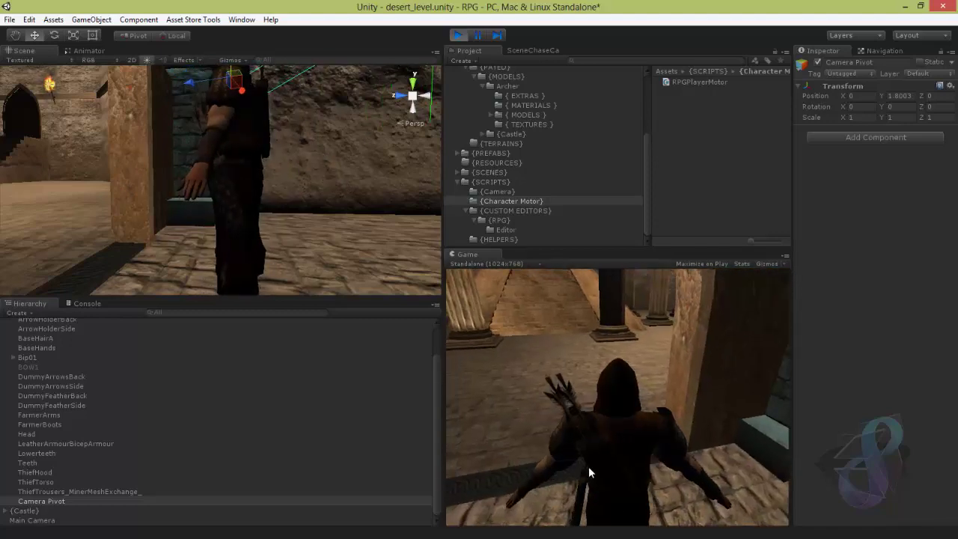
Select Main Camera and review its RPGCamera (Script) settings in the Inspector
{"action": "left_click", "coordinate": [39, 521]}
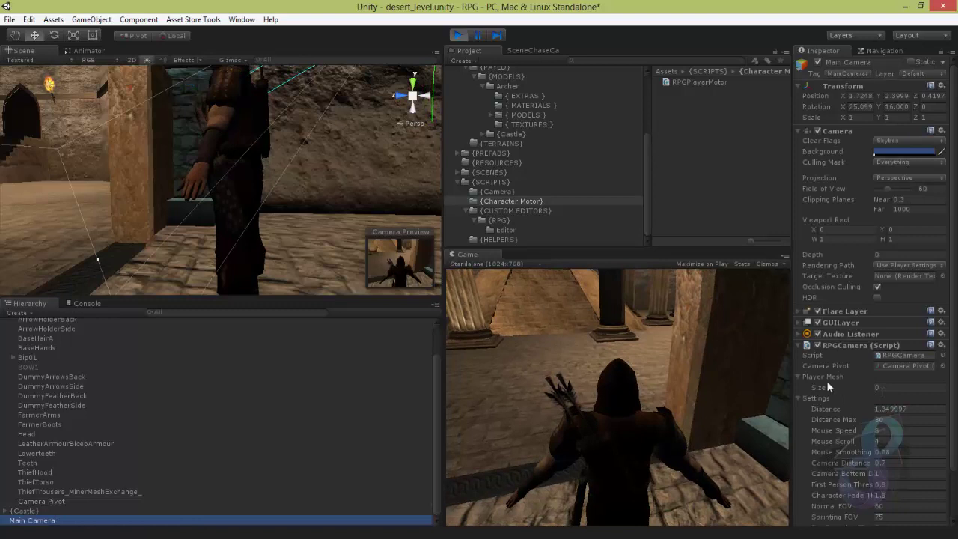
{"action": "left_click", "coordinate": [883, 387]}
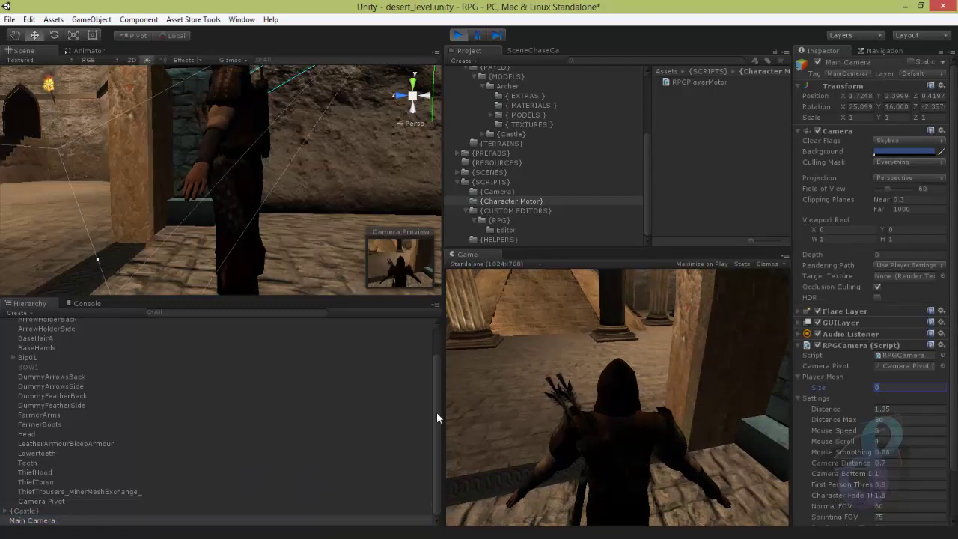
{"action": "scroll", "coordinate": [434, 397], "scroll_direction": "up", "scroll_amount": 3}
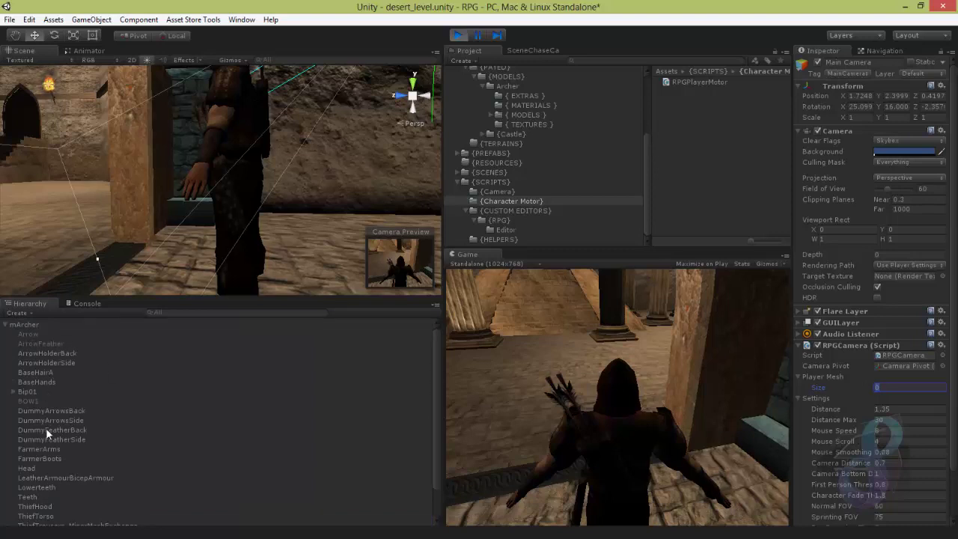
{"action": "scroll", "coordinate": [434, 405], "scroll_direction": "down", "scroll_amount": 3}
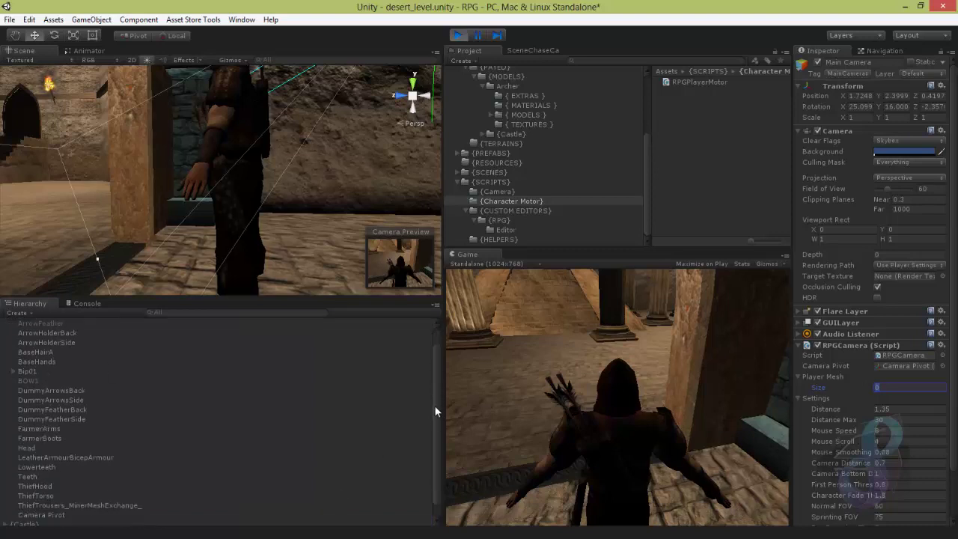
{"action": "scroll", "coordinate": [434, 410], "scroll_direction": "up", "scroll_amount": 1}
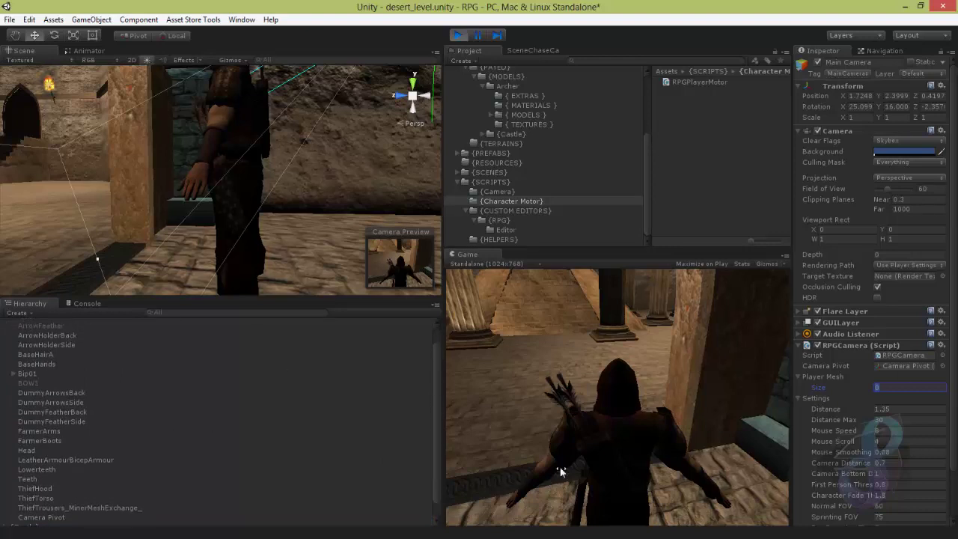
{"action": "scroll", "coordinate": [437, 396], "scroll_direction": "up", "scroll_amount": 2}
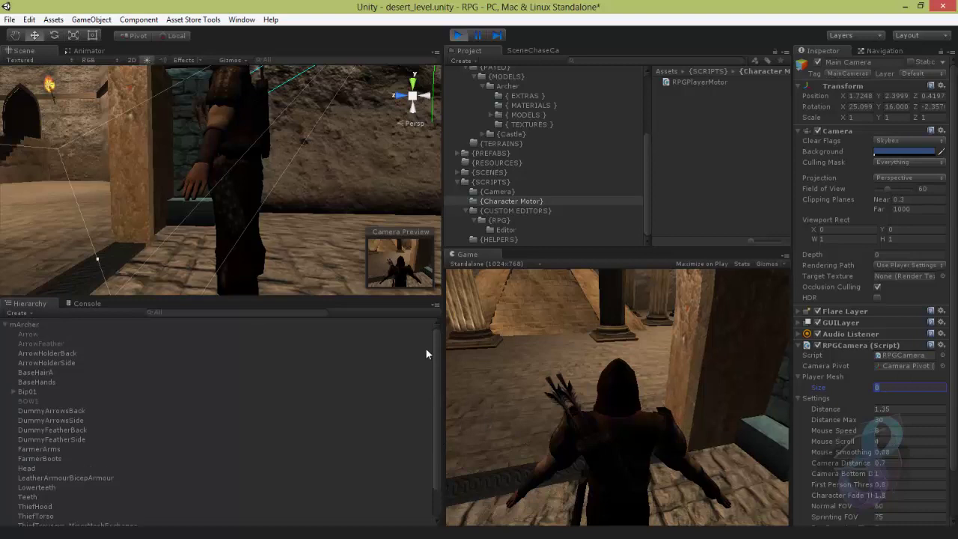
Collapse mArcher in the Hierarchy and open the Camera scripts folder in the Project panel
{"action": "left_click", "coordinate": [5, 325]}
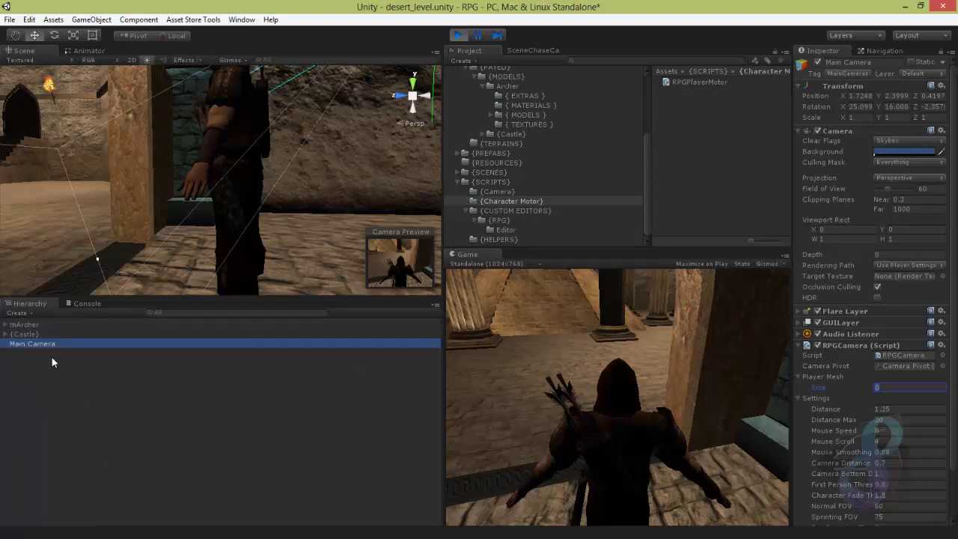
{"action": "left_click", "coordinate": [641, 201]}
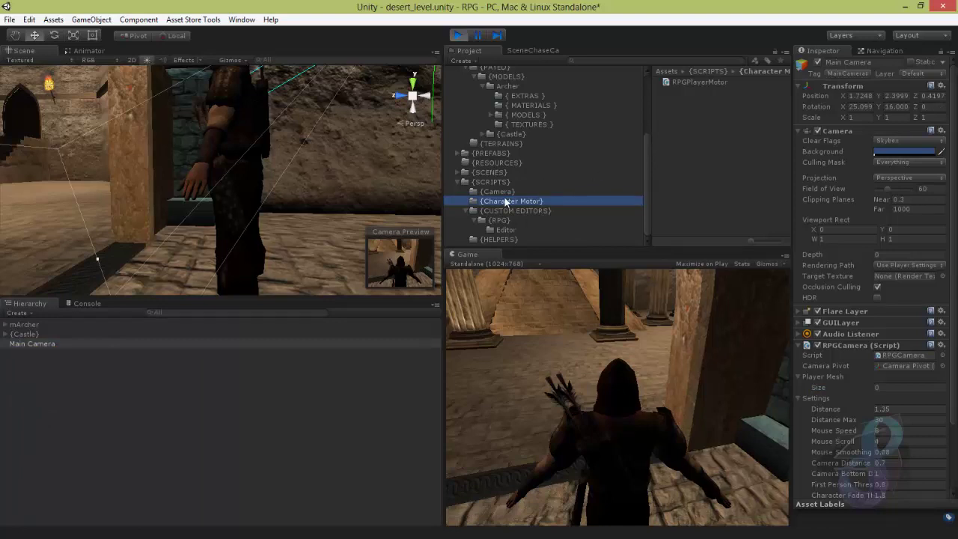
{"action": "left_click", "coordinate": [535, 192]}
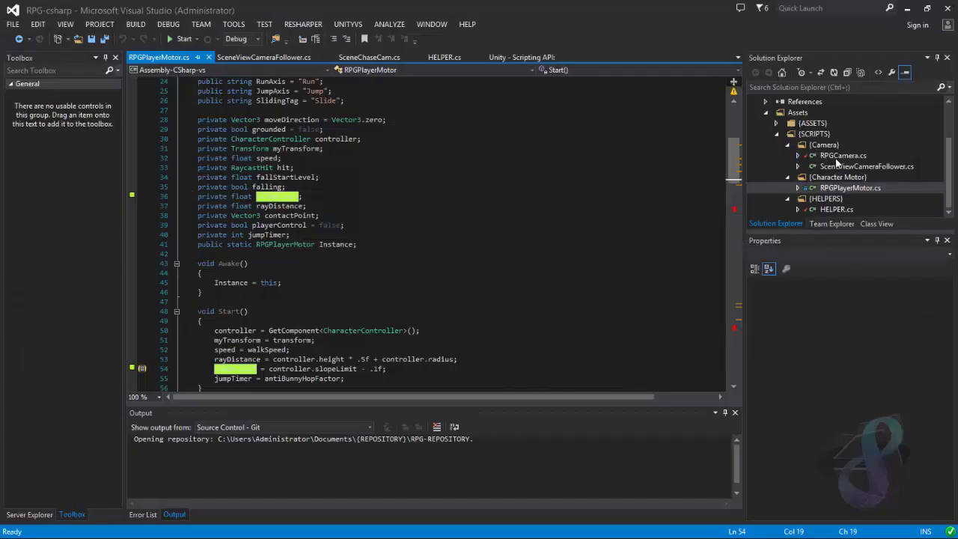
Open RPGCamera.cs and point out the cameraPivot, Camera.main.gameObject and added Camera component lines
{"action": "double_click", "coordinate": [842, 155]}
{"action": "left_click", "coordinate": [483, 264]}
{"action": "scroll", "coordinate": [494, 262], "scroll_direction": "down", "scroll_amount": 20}
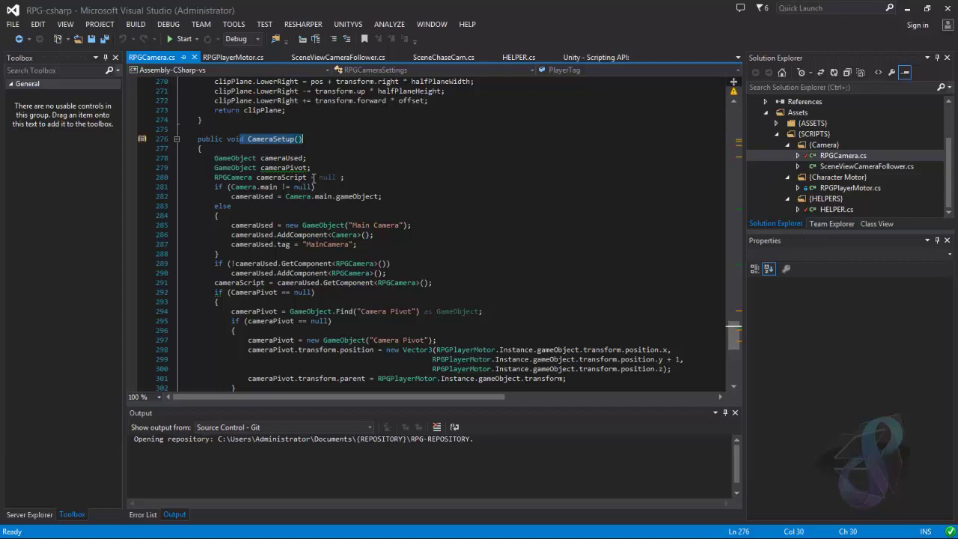
{"action": "left_click", "coordinate": [329, 168]}
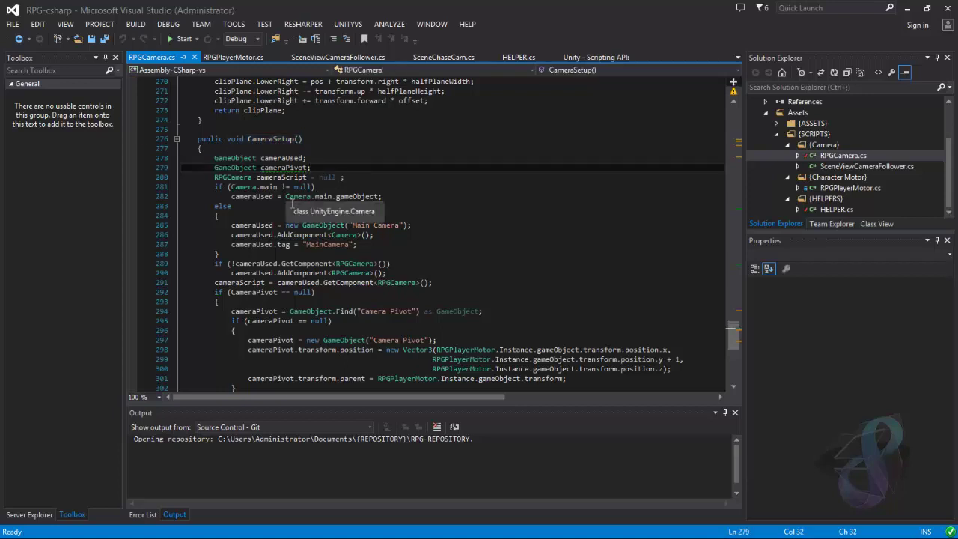
{"action": "left_click_drag", "start_coordinate": [285, 196], "coordinate": [412, 203]}
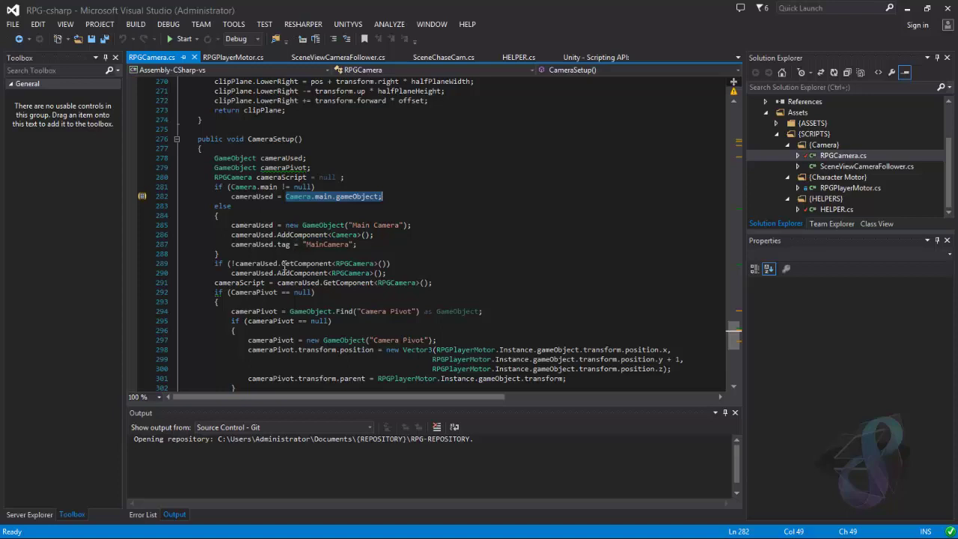
{"action": "left_click", "coordinate": [493, 238]}
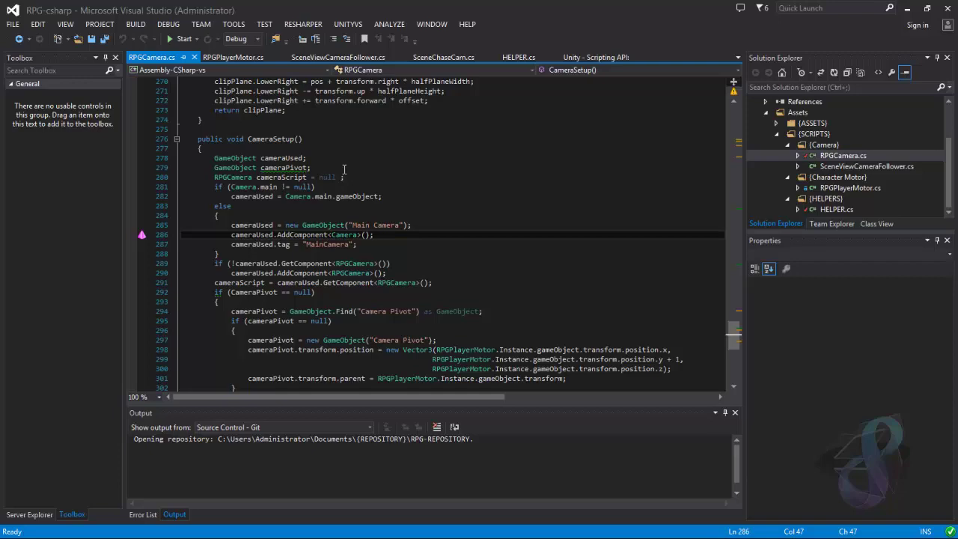
Highlight the whole CameraSetup() method, then minimize Visual Studio back to Unity
{"action": "left_click_drag", "start_coordinate": [302, 140], "coordinate": [255, 145]}
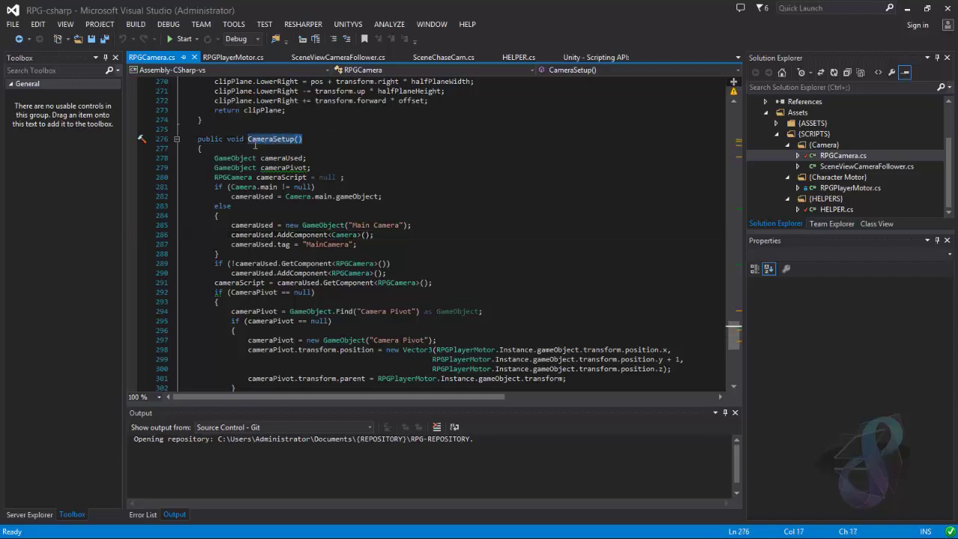
{"action": "left_click", "coordinate": [422, 160]}
{"action": "scroll", "coordinate": [422, 164], "scroll_direction": "up", "scroll_amount": 20}
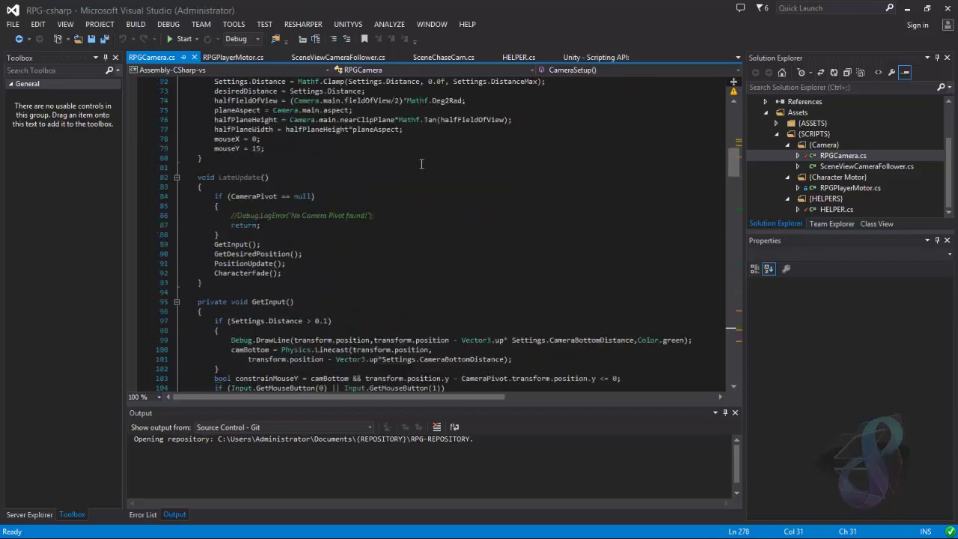
{"action": "scroll", "coordinate": [422, 164], "scroll_direction": "down", "scroll_amount": 20}
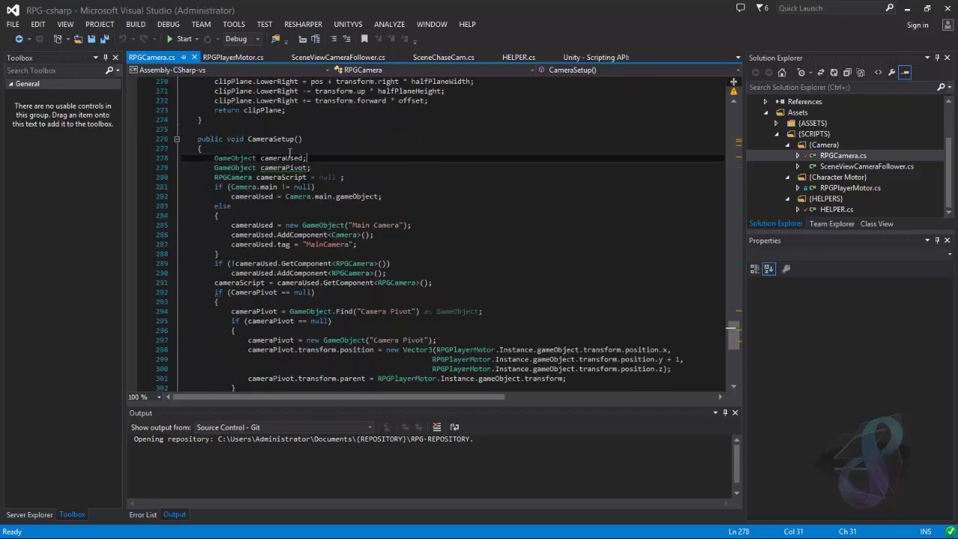
{"action": "left_click_drag", "start_coordinate": [198, 139], "coordinate": [408, 344]}
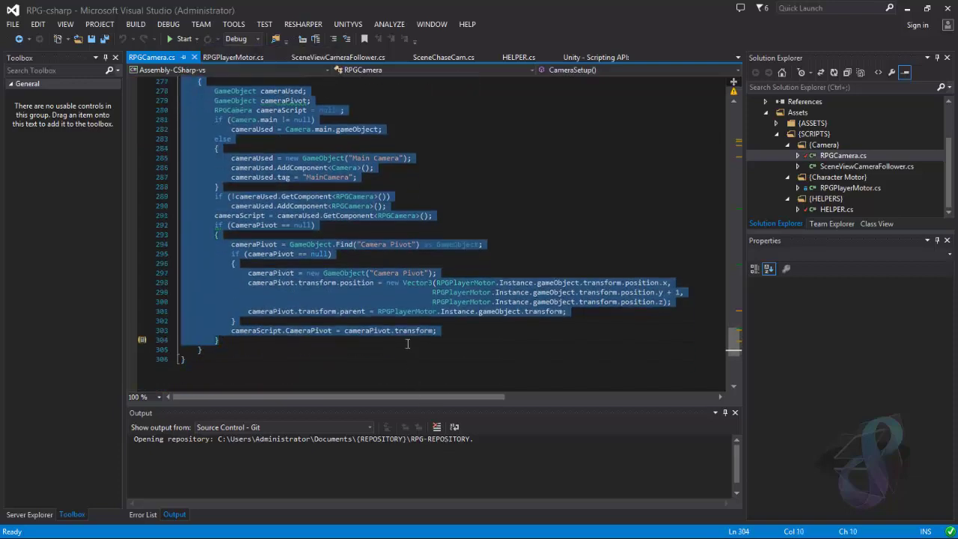
{"action": "scroll", "coordinate": [386, 340], "scroll_direction": "up", "scroll_amount": 20}
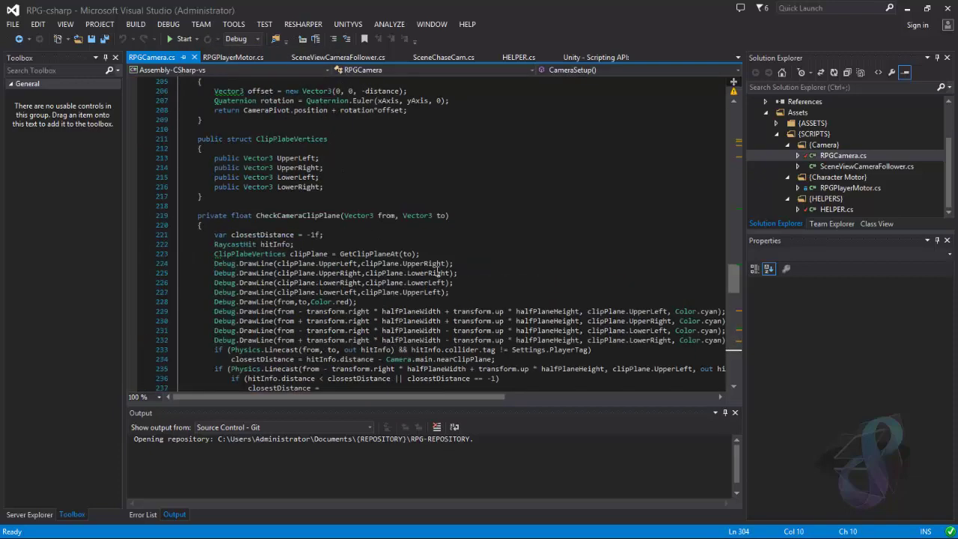
{"action": "scroll", "coordinate": [439, 271], "scroll_direction": "up", "scroll_amount": 20}
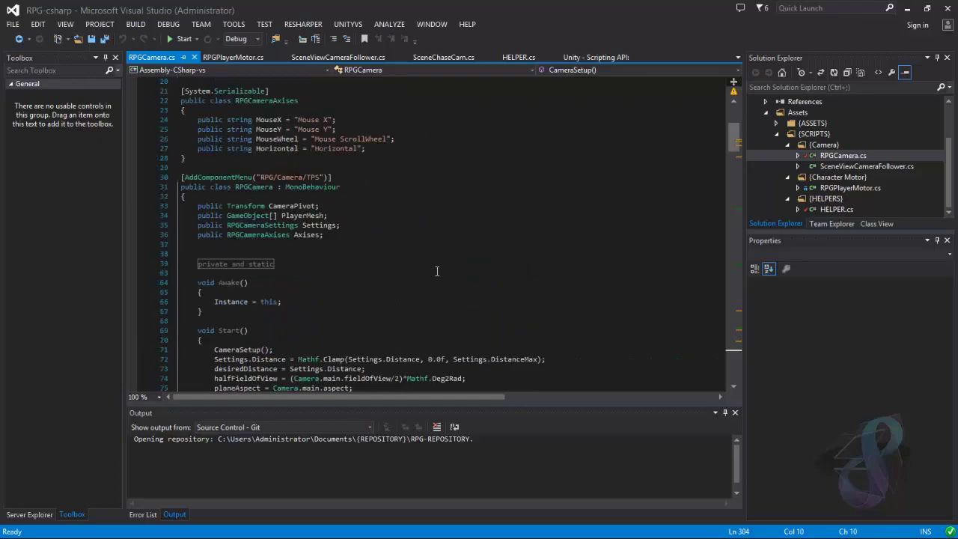
{"action": "left_click", "coordinate": [907, 9]}
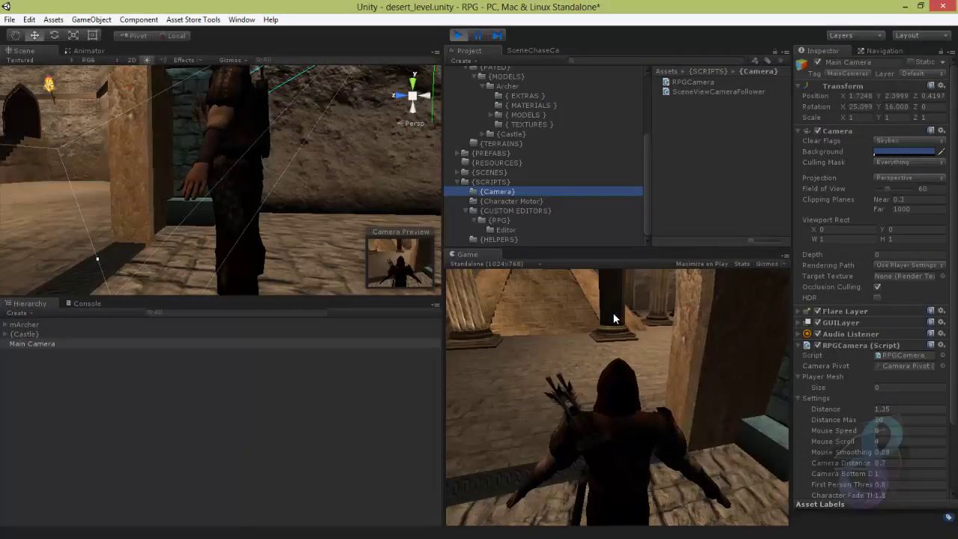
Select mArcher, zoom the Scene view out to the whole archer, then show Main Camera's RPGCamera settings
{"action": "left_click", "coordinate": [277, 408]}
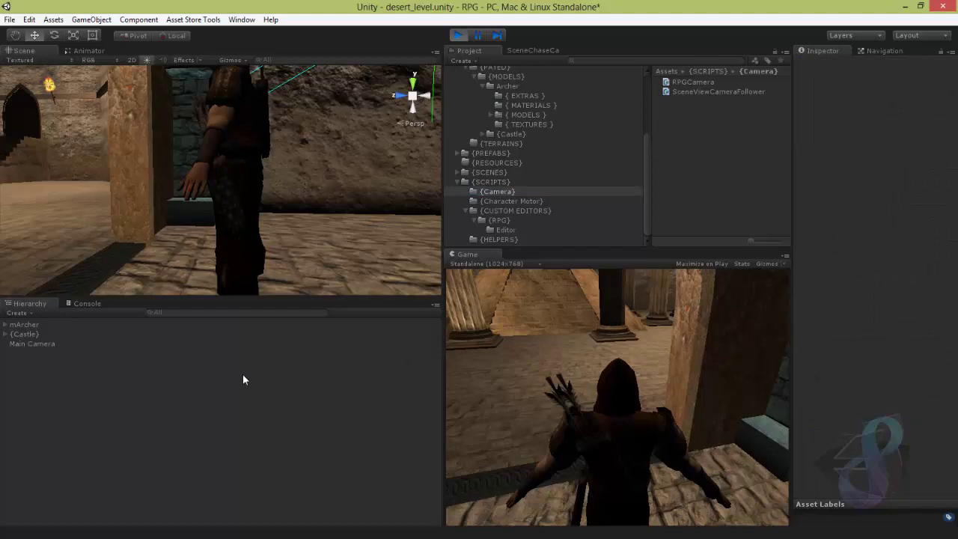
{"action": "left_click", "coordinate": [30, 325]}
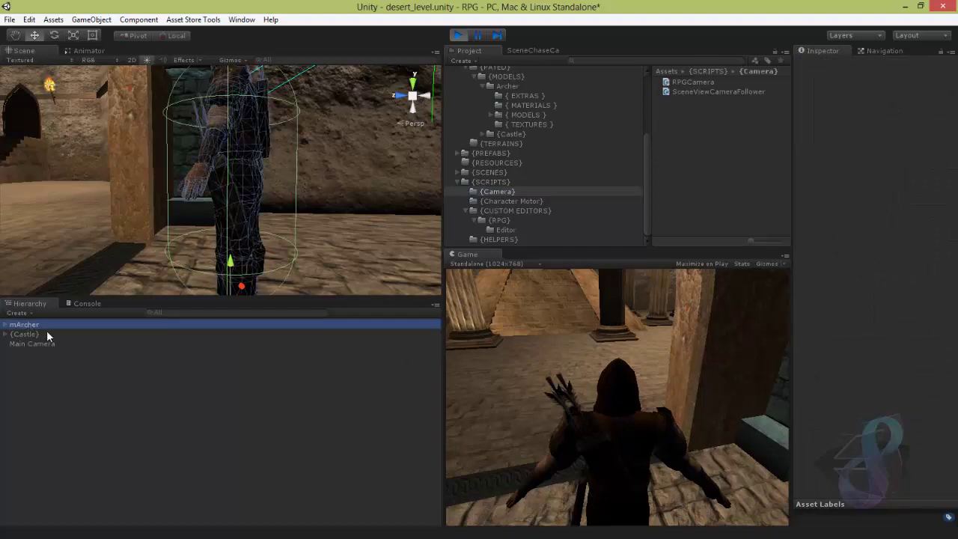
{"action": "right_click_drag", "start_coordinate": [303, 217], "coordinate": [145, 230], "text": "alt"}
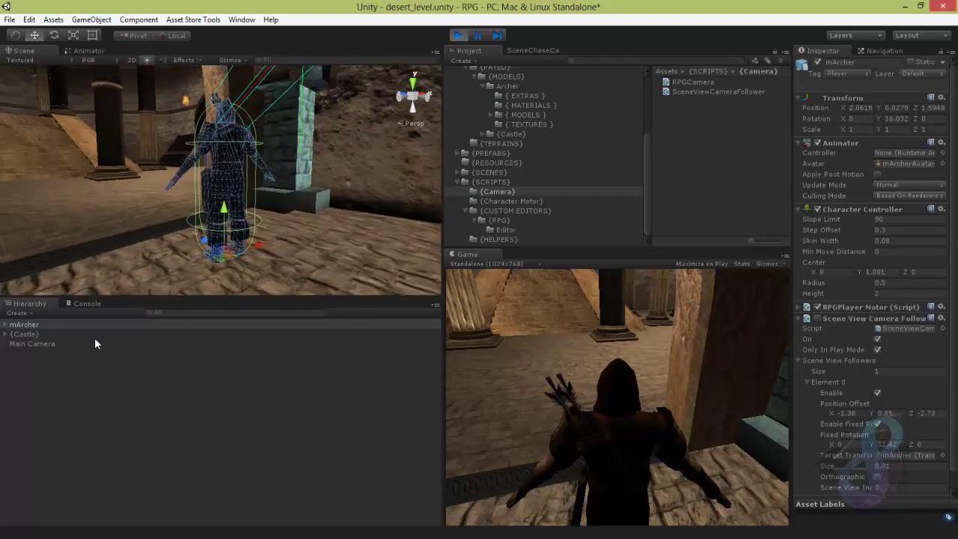
{"action": "left_click", "coordinate": [53, 343]}
{"action": "scroll", "coordinate": [863, 425], "scroll_direction": "down", "scroll_amount": 3}
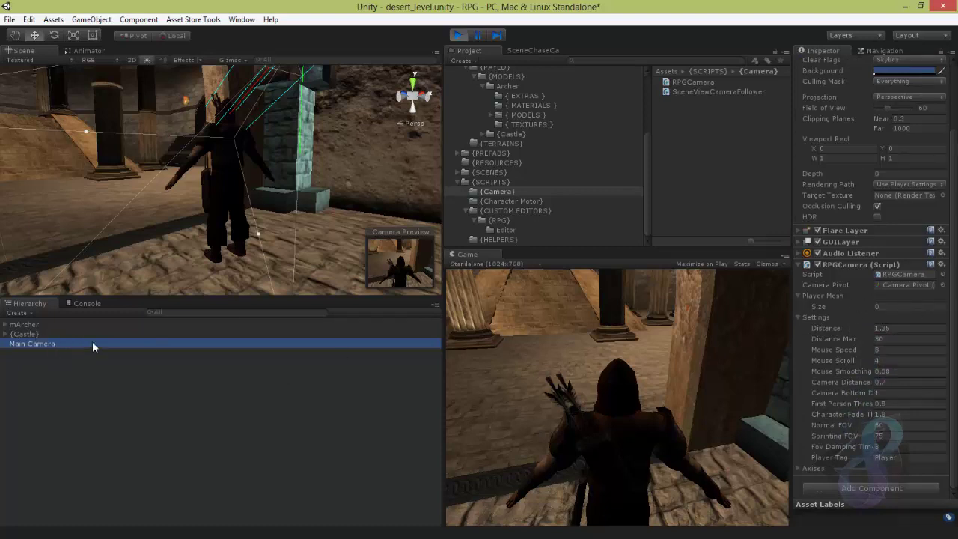
Enter Play mode and orbit the Scene view to see the archer from the side
{"action": "left_click", "coordinate": [458, 36]}
{"action": "left_click", "coordinate": [125, 435]}
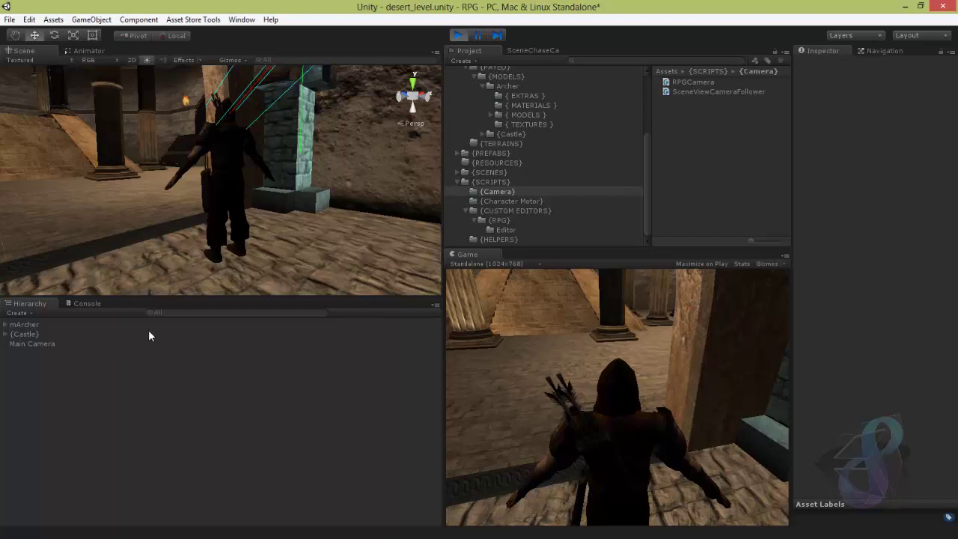
{"action": "left_click_drag", "start_coordinate": [309, 207], "coordinate": [218, 233], "text": "alt"}
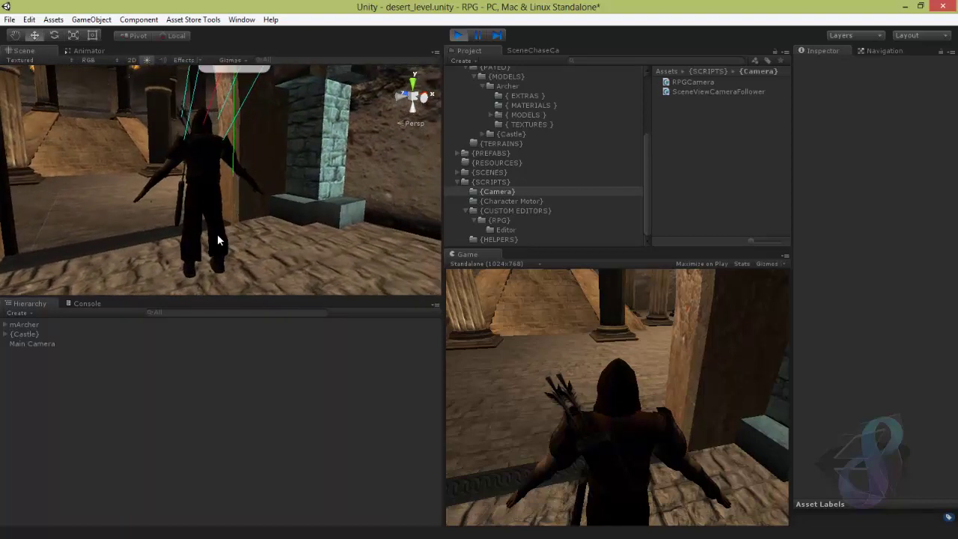
{"action": "left_click_drag", "start_coordinate": [288, 236], "coordinate": [280, 135], "text": "alt"}
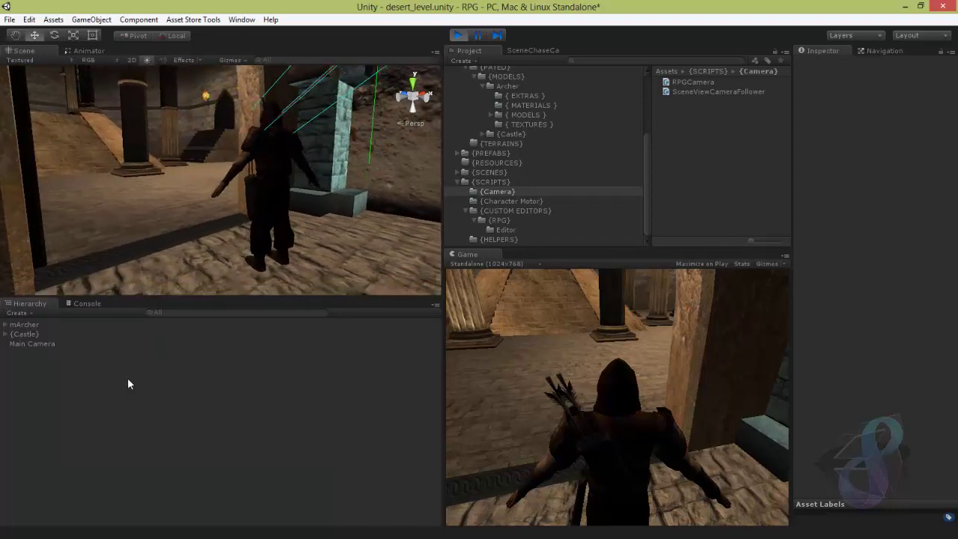